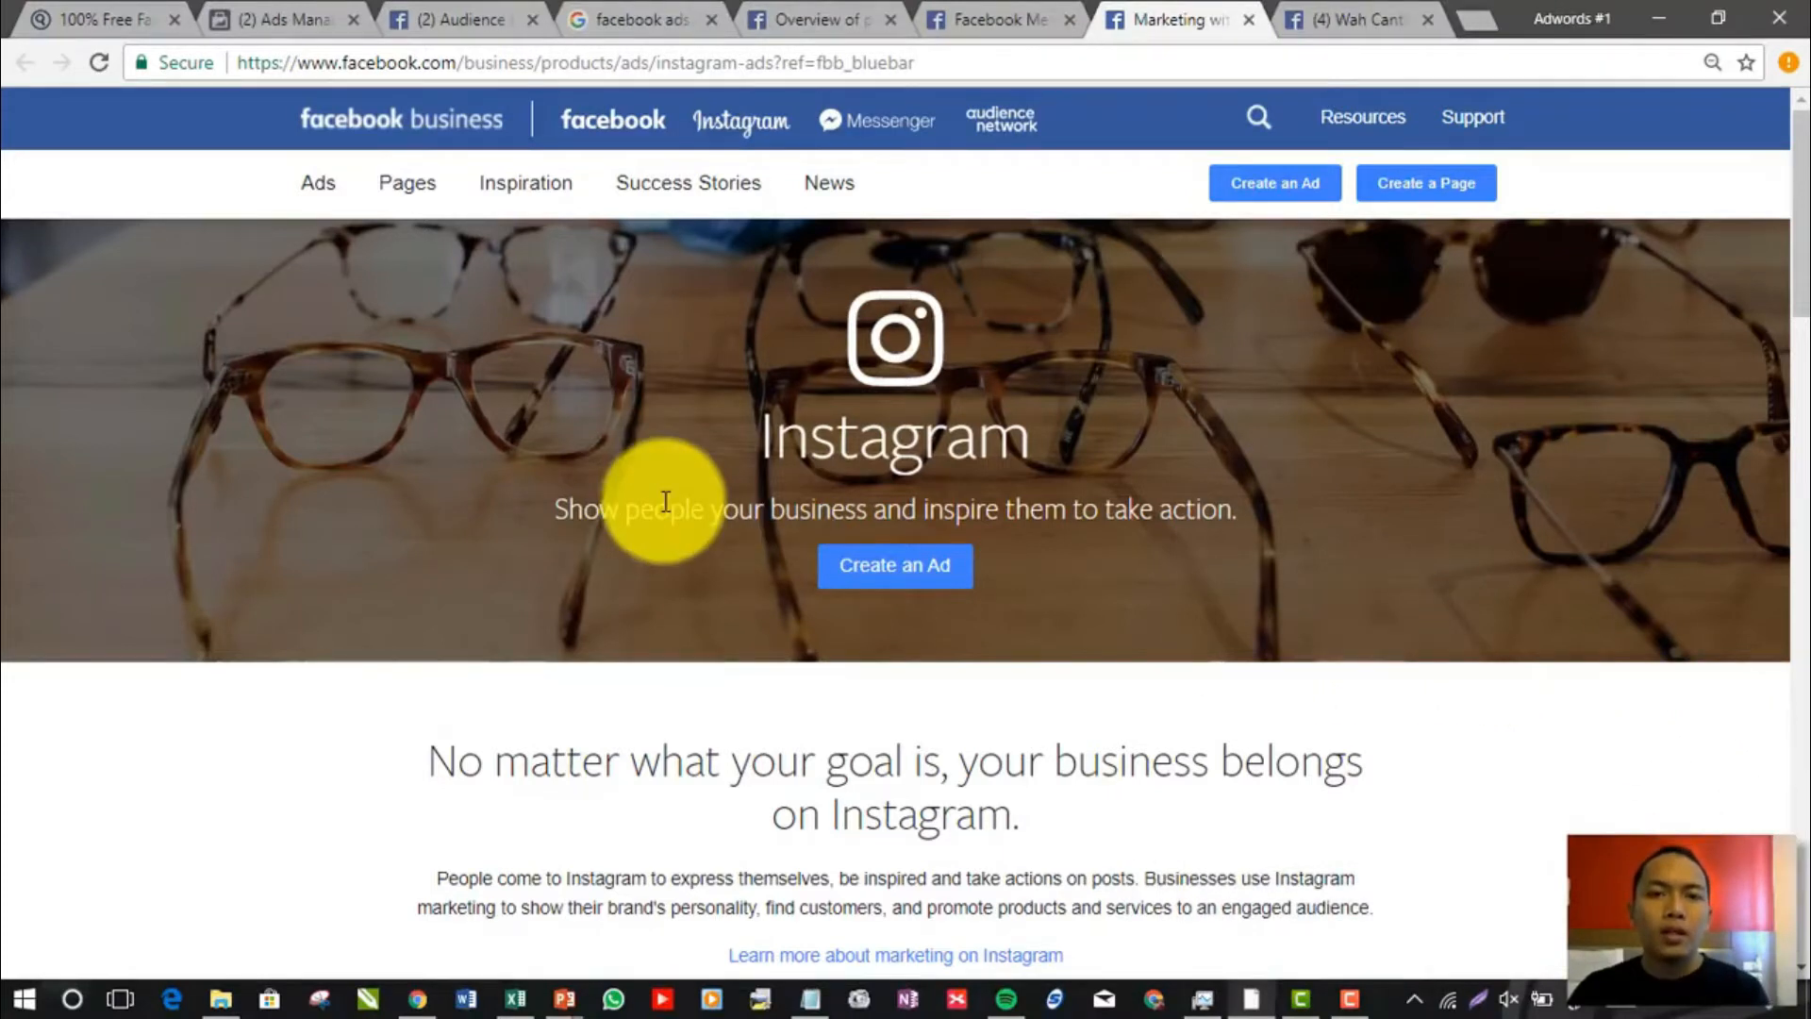
Examine the Facebook Business page on Instagram ads, including its audience and business statistics
{"action": "scroll", "coordinate": [665, 501], "scroll_direction": "down", "scroll_amount": 5}
{"action": "scroll", "coordinate": [664, 511], "scroll_direction": "down", "scroll_amount": 5}
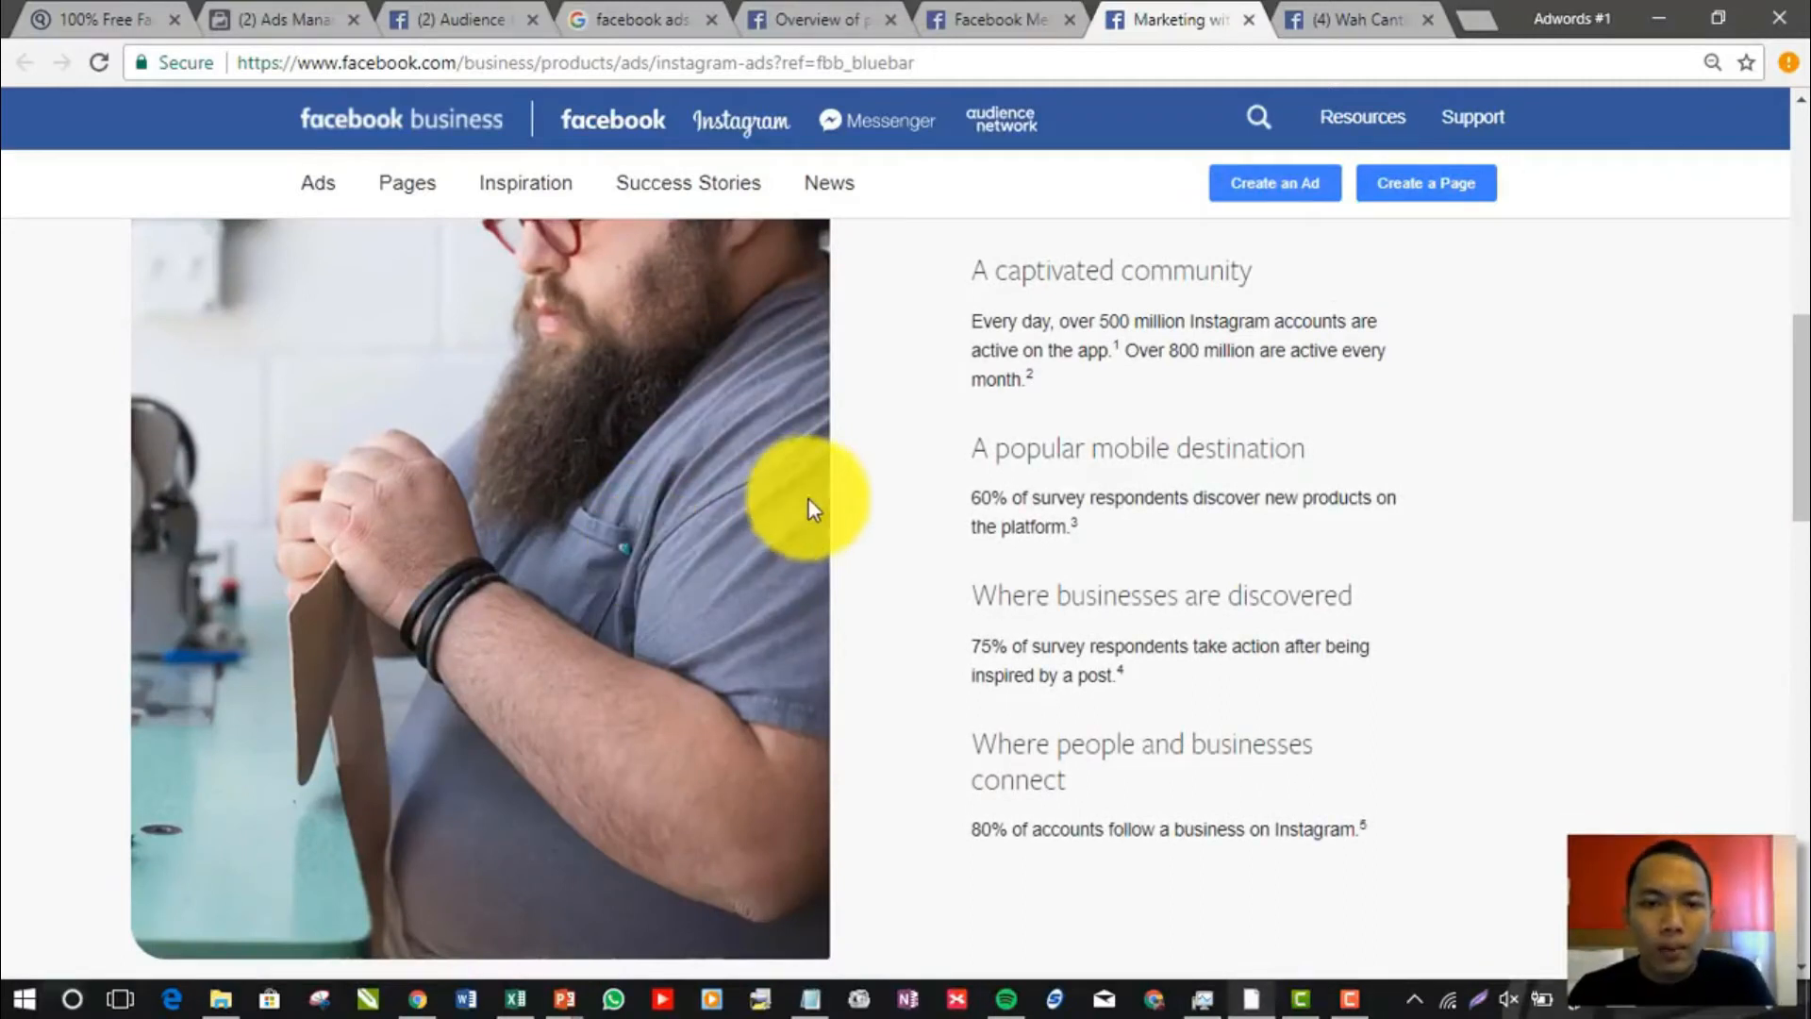
{"action": "scroll", "coordinate": [820, 504], "scroll_direction": "down", "scroll_amount": 10}
{"action": "scroll", "coordinate": [822, 510], "scroll_direction": "down", "scroll_amount": 5}
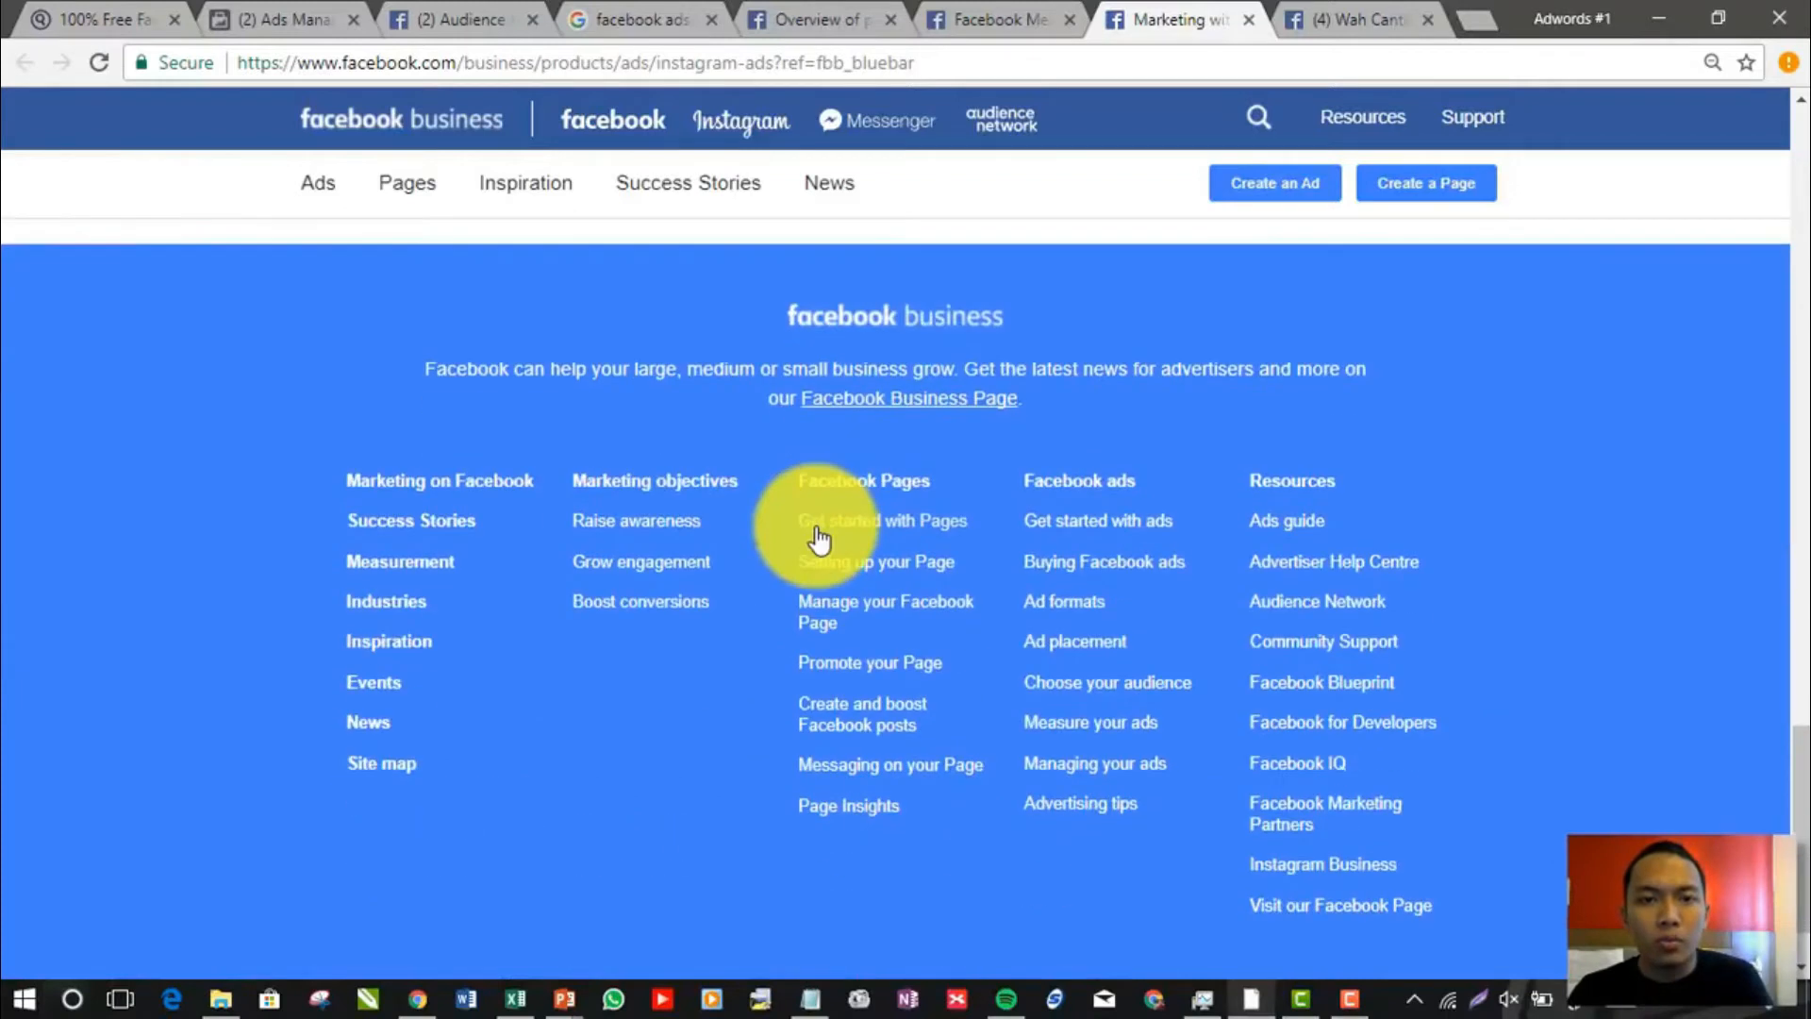
{"action": "scroll", "coordinate": [819, 535], "scroll_direction": "up", "scroll_amount": 8}
{"action": "scroll", "coordinate": [819, 536], "scroll_direction": "up", "scroll_amount": 8}
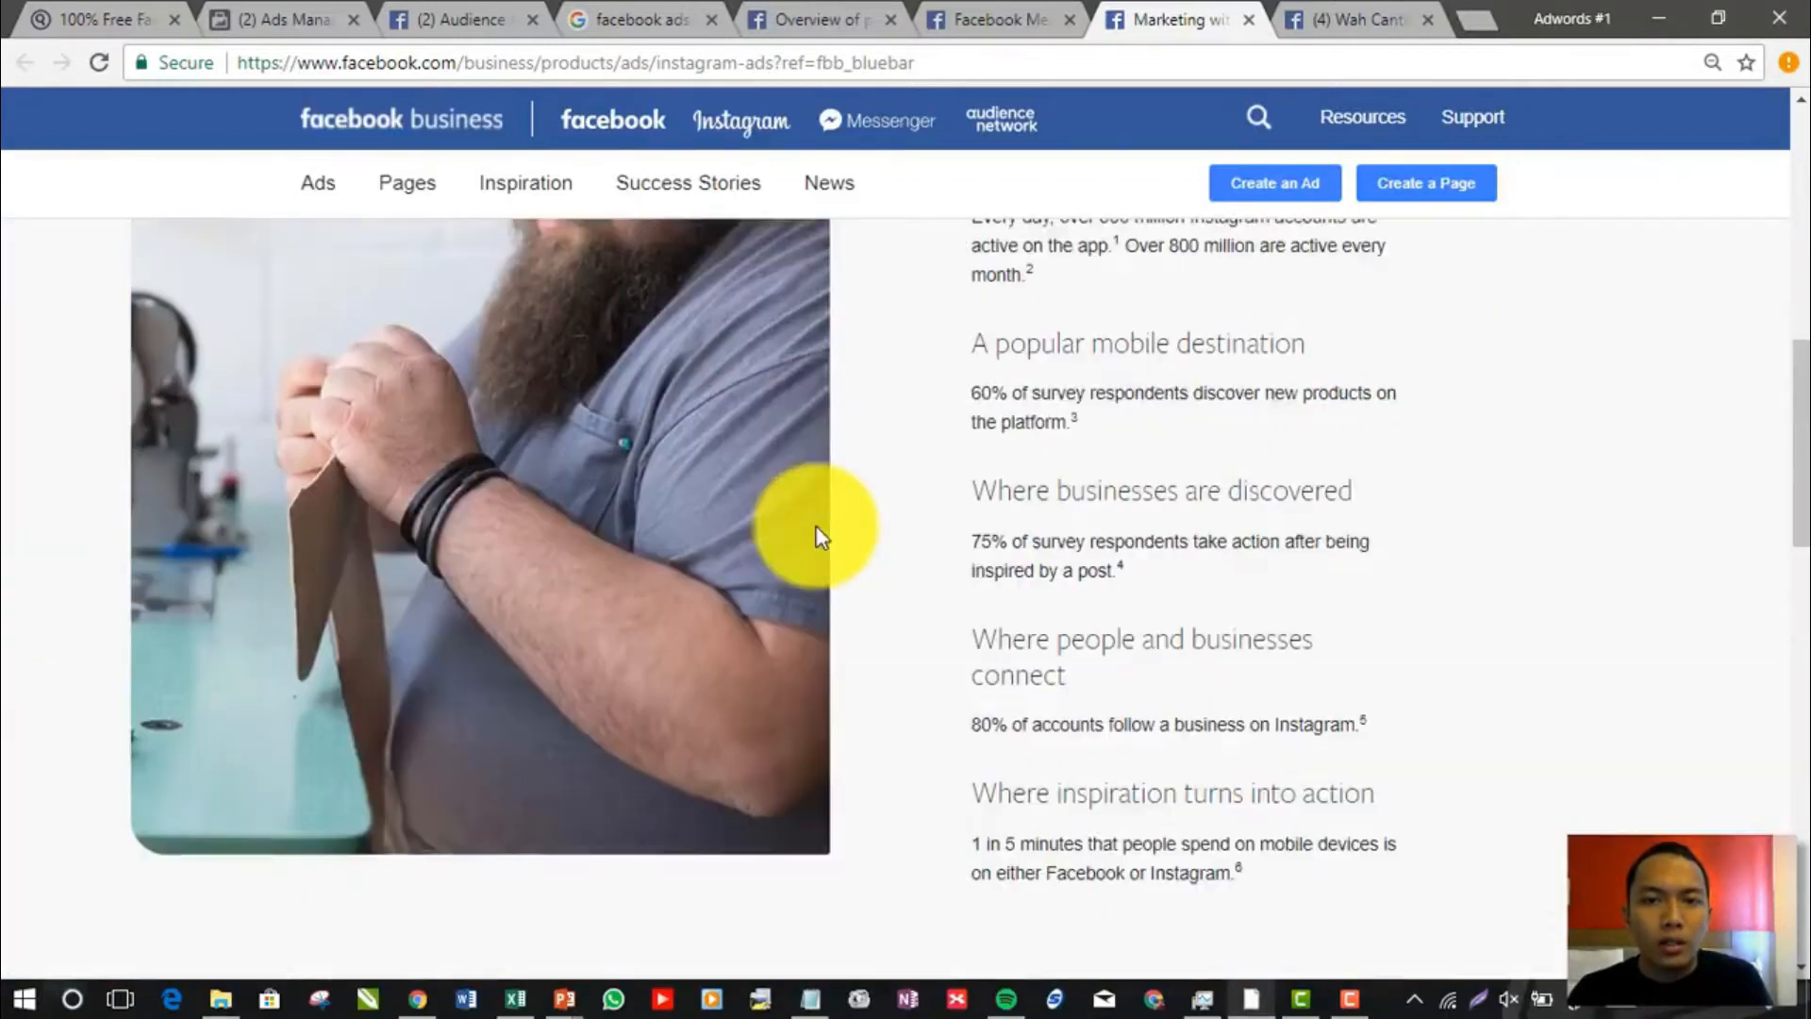
{"action": "scroll", "coordinate": [932, 533], "scroll_direction": "up", "scroll_amount": 6}
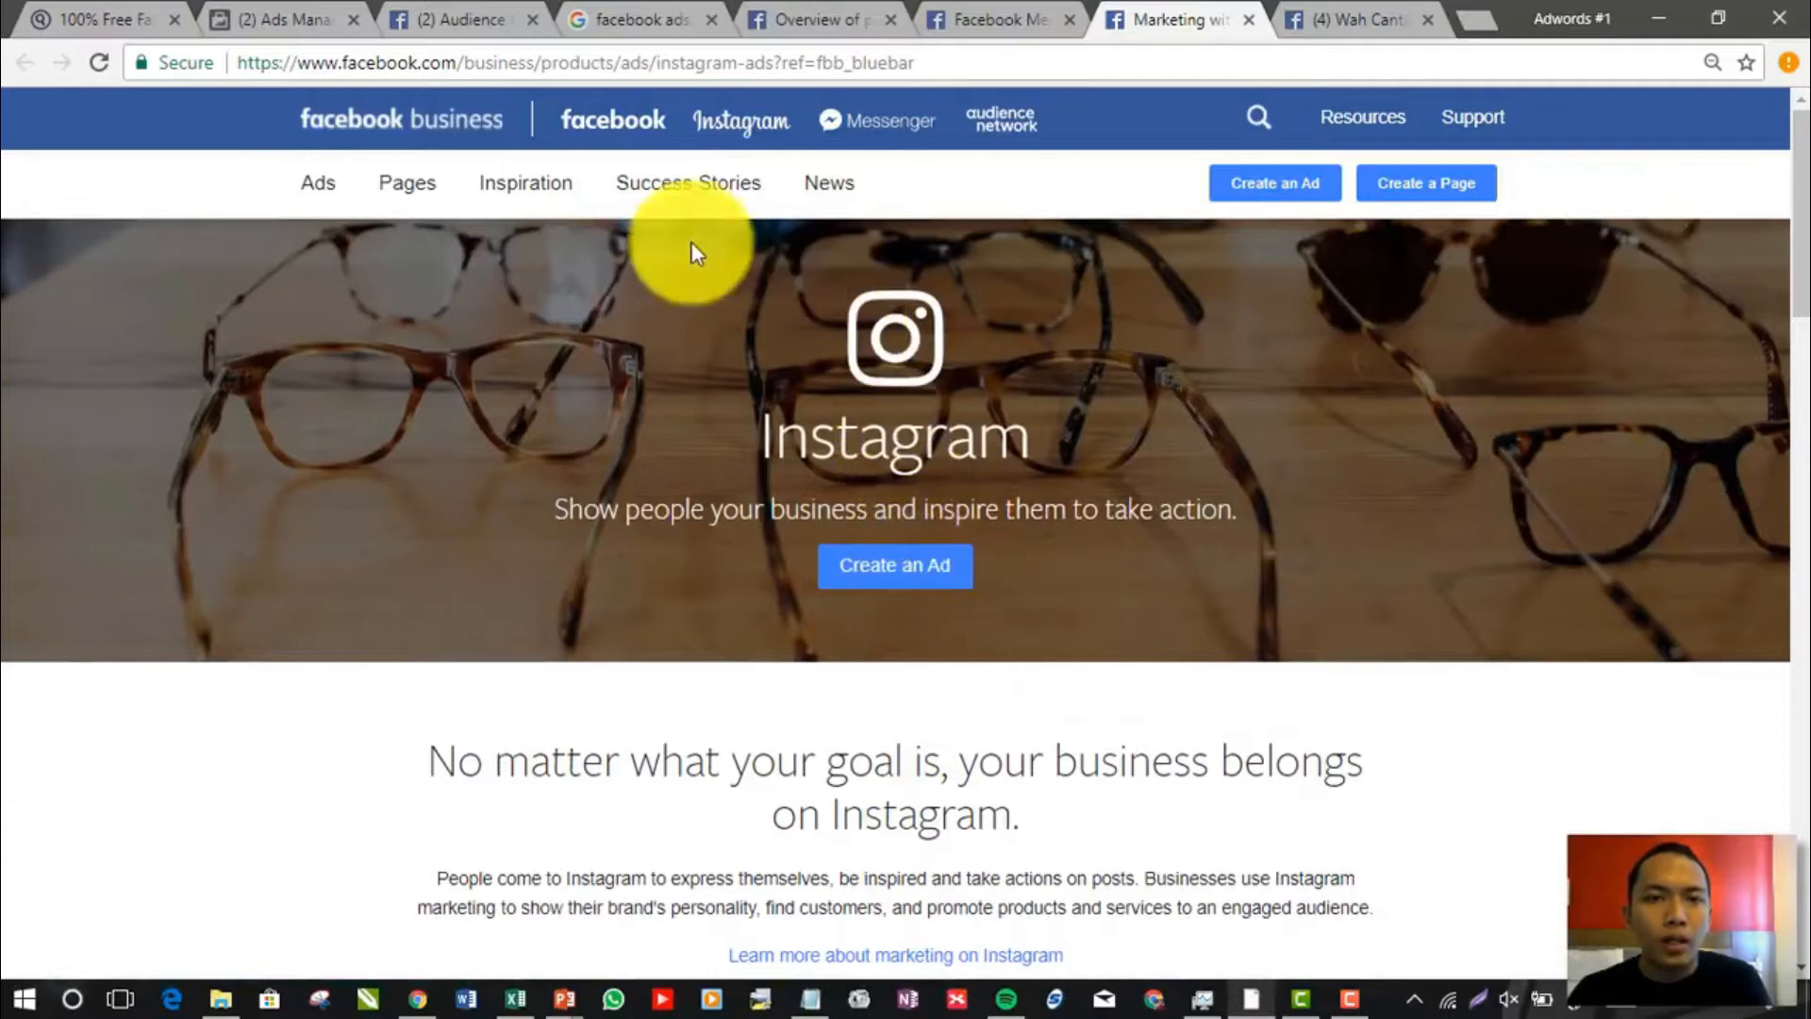
Open the Instagram page from the ad placement choices on the Facebook Business site
{"action": "mouse_move", "coordinate": [420, 200]}
{"action": "mouse_move", "coordinate": [317, 187]}
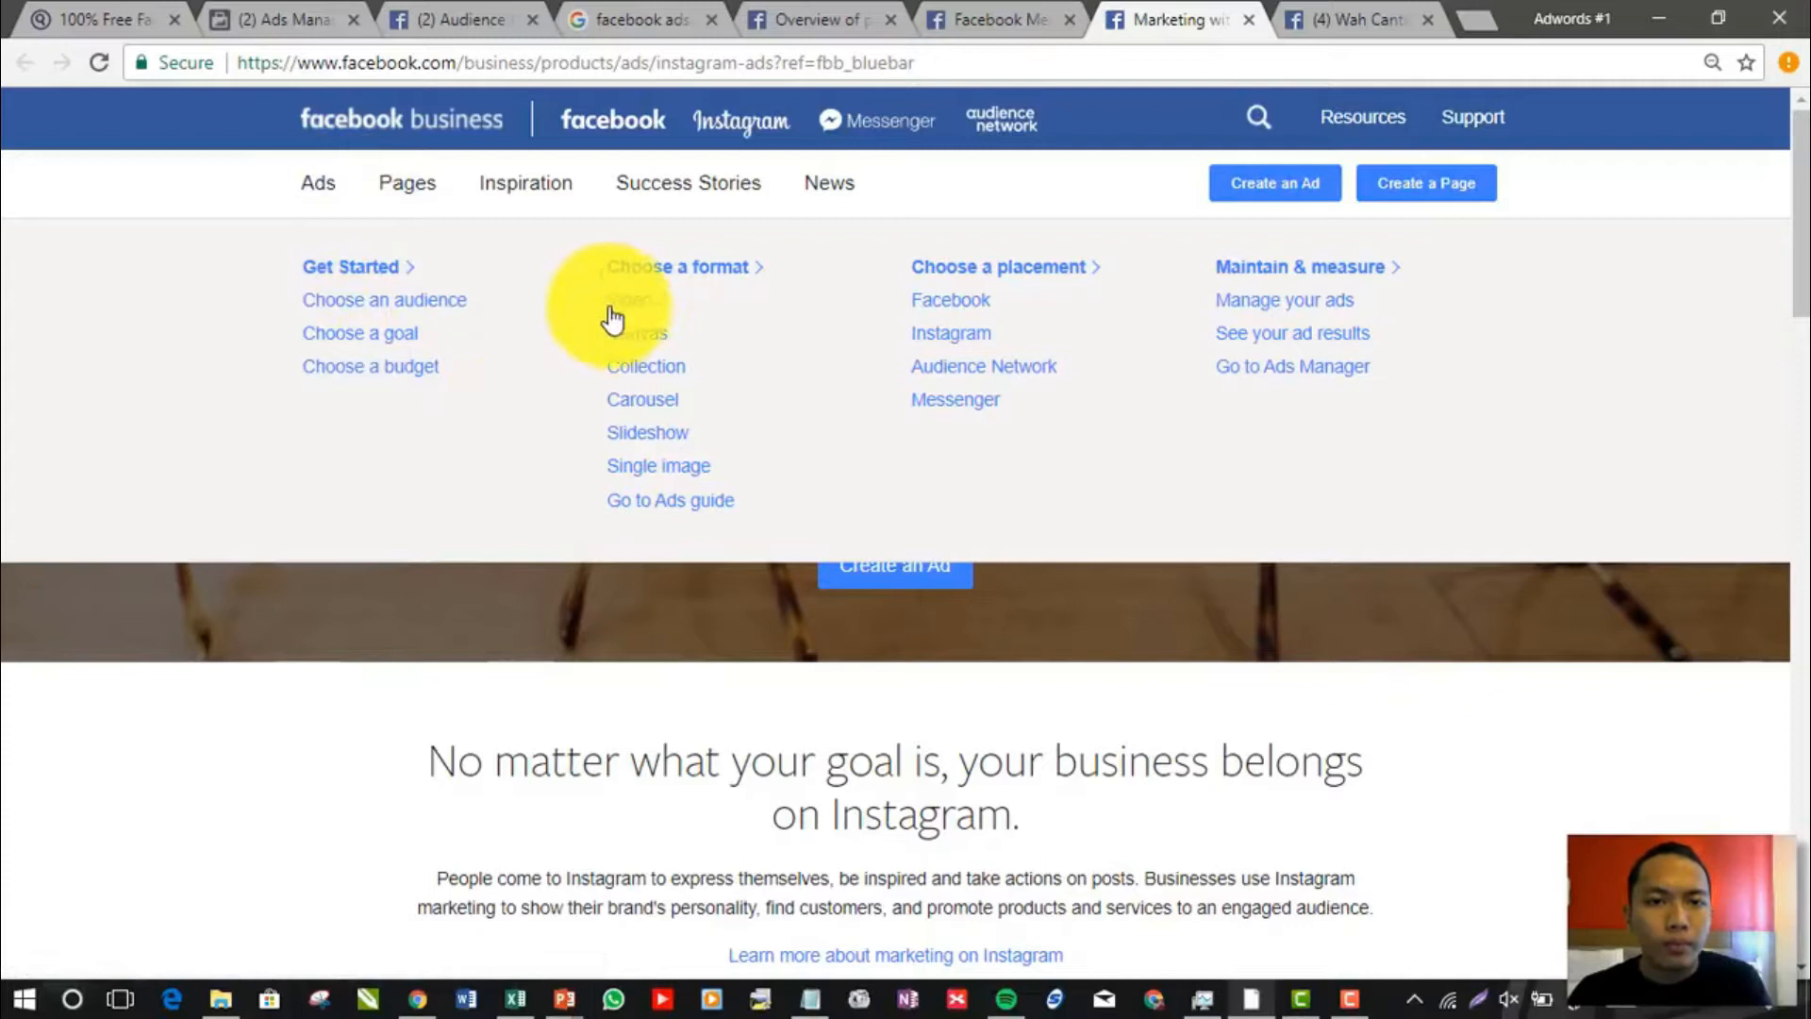
{"action": "left_click", "coordinate": [947, 335]}
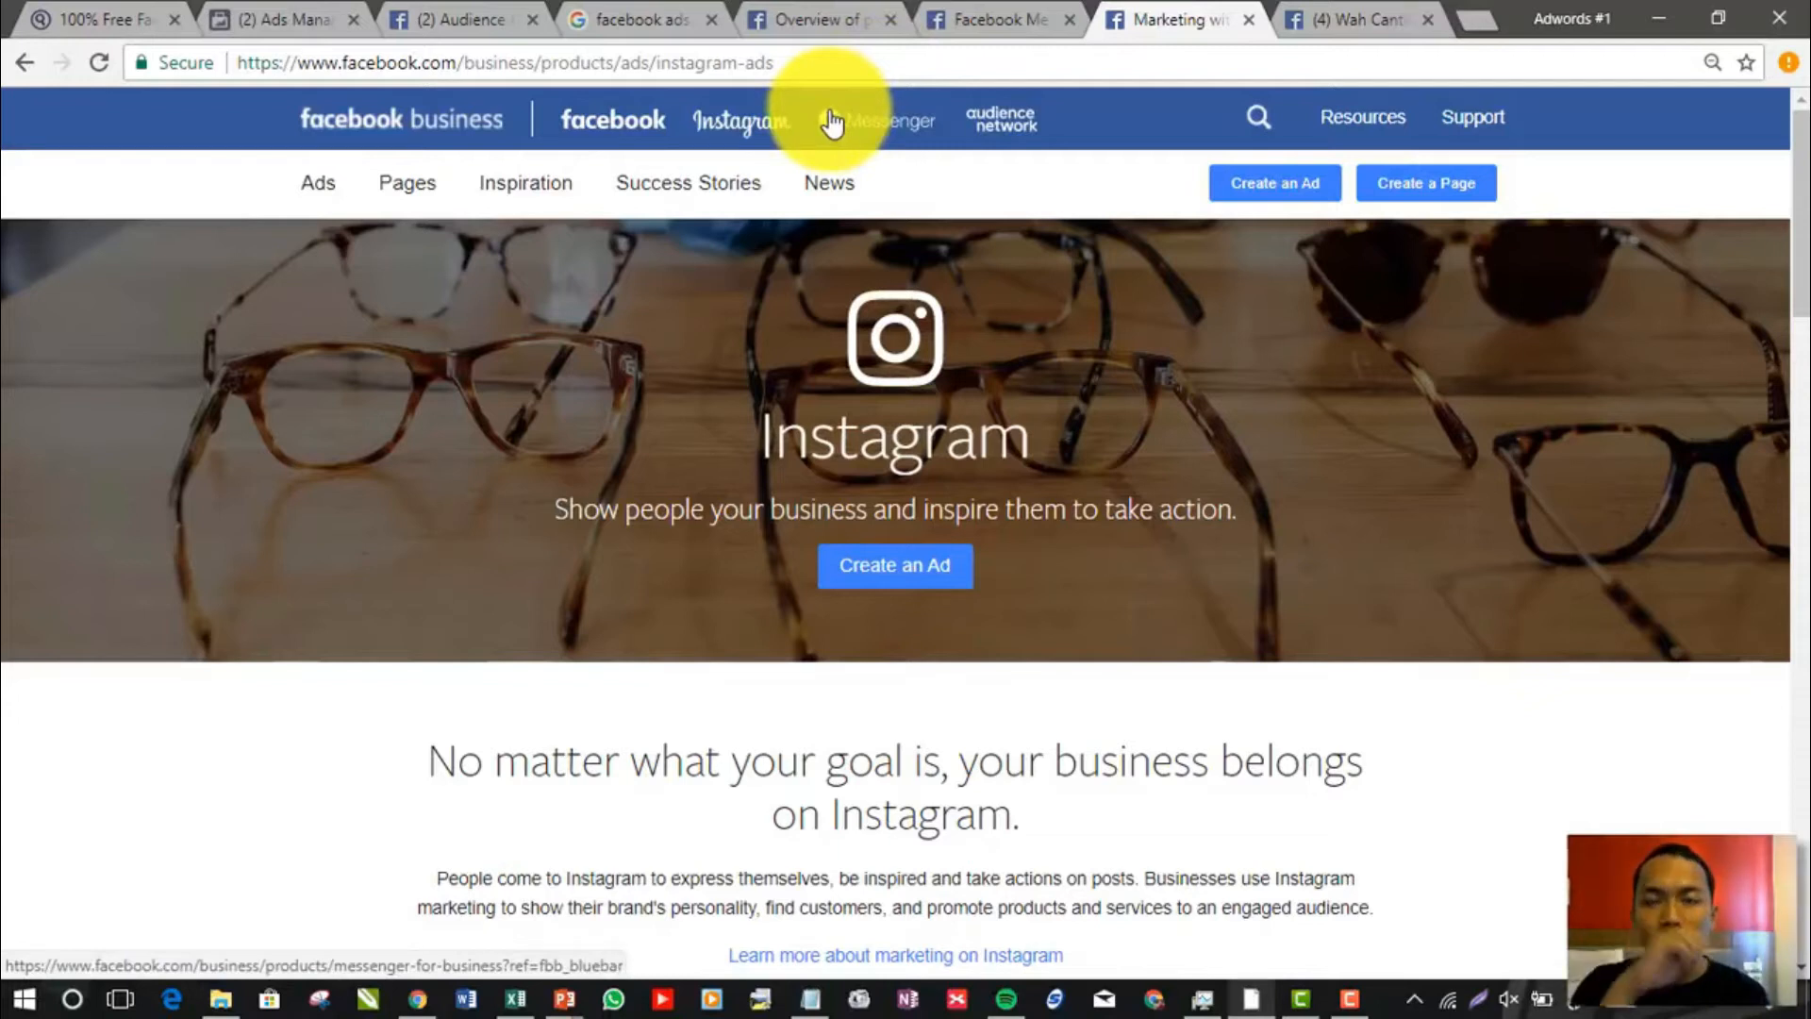
Search Google for "insta stories" in a new browser tab and show the image results
{"action": "left_click", "coordinate": [1369, 17]}
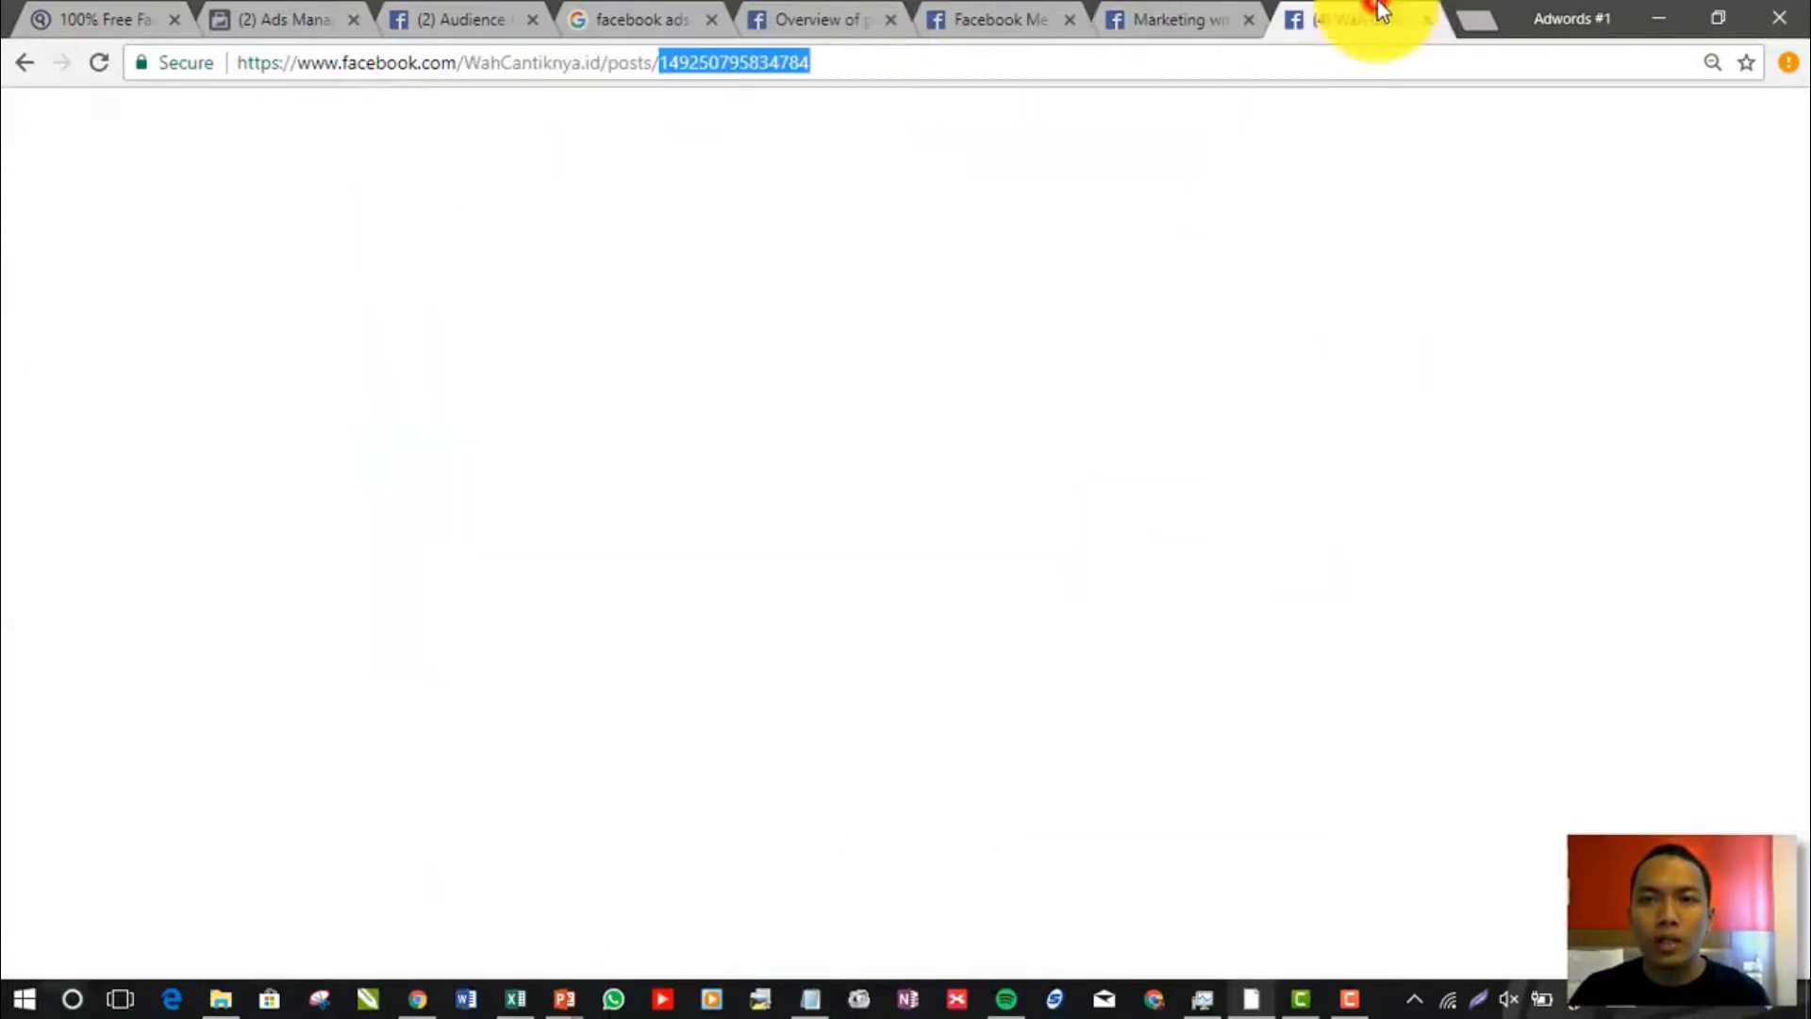
{"action": "left_click", "coordinate": [1470, 21]}
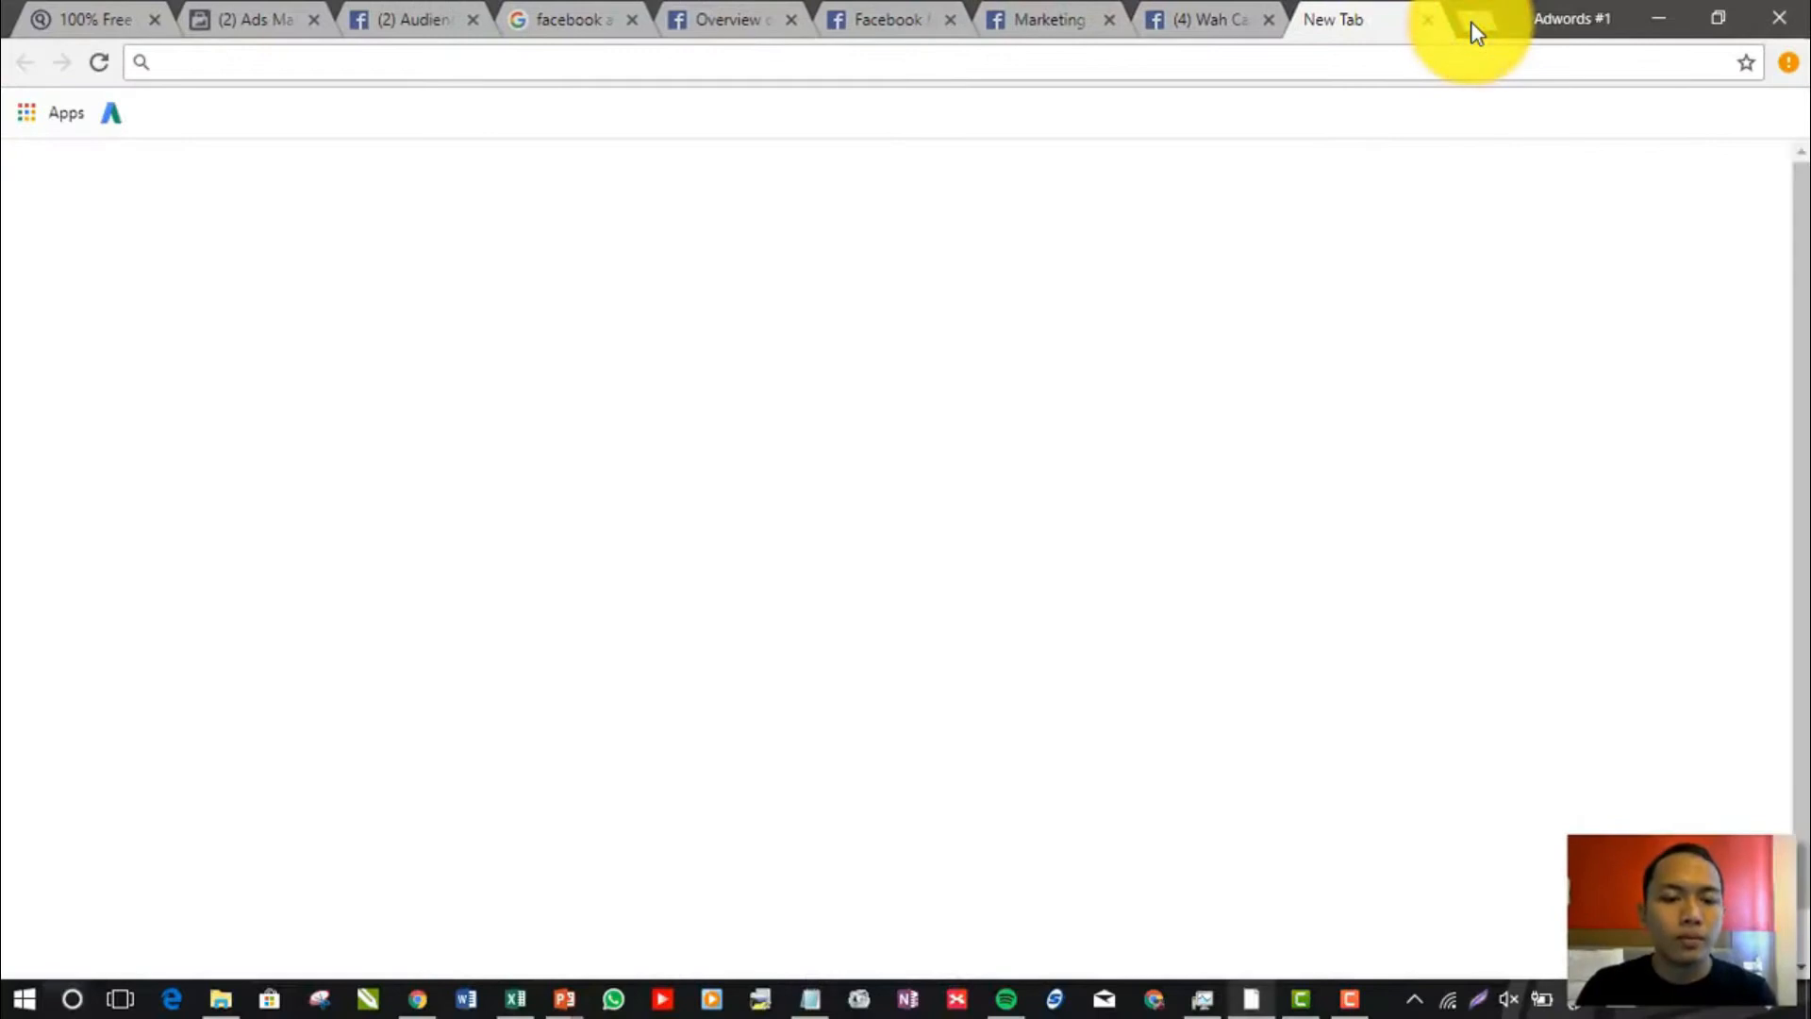
{"action": "type", "text": "insta stor"}
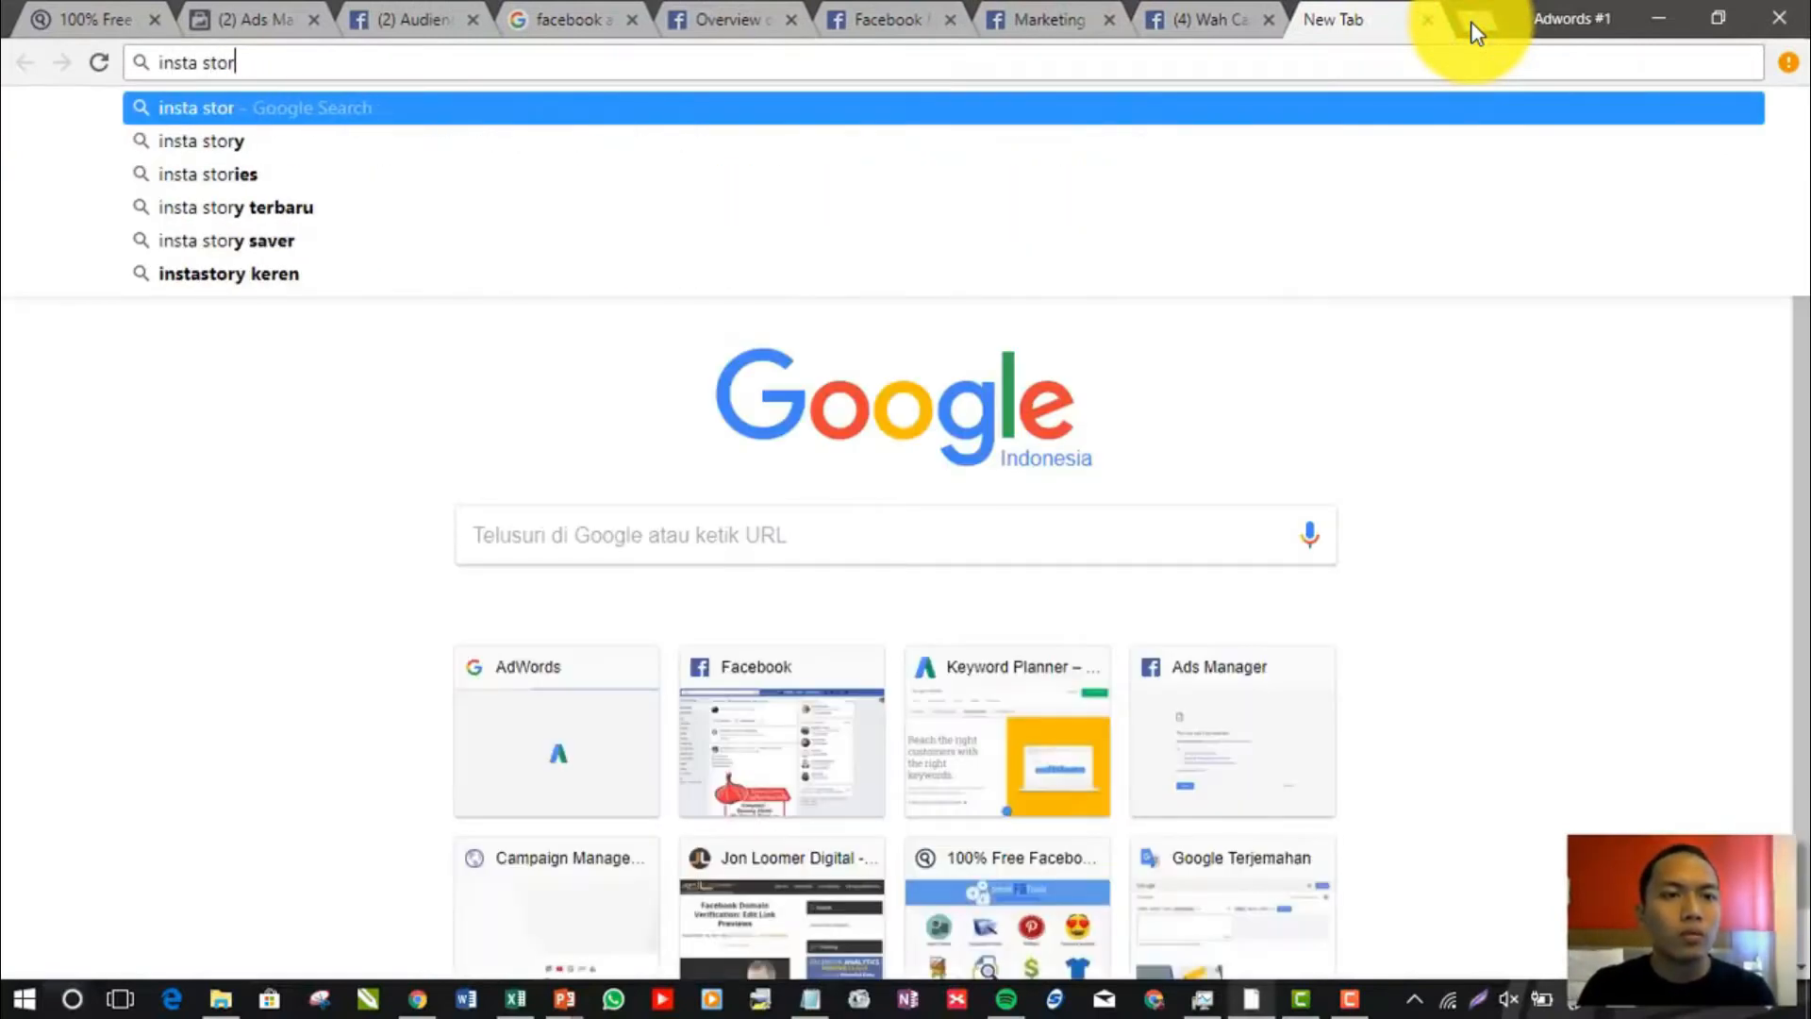
{"action": "key", "text": "Down"}
{"action": "key", "text": "Down"}
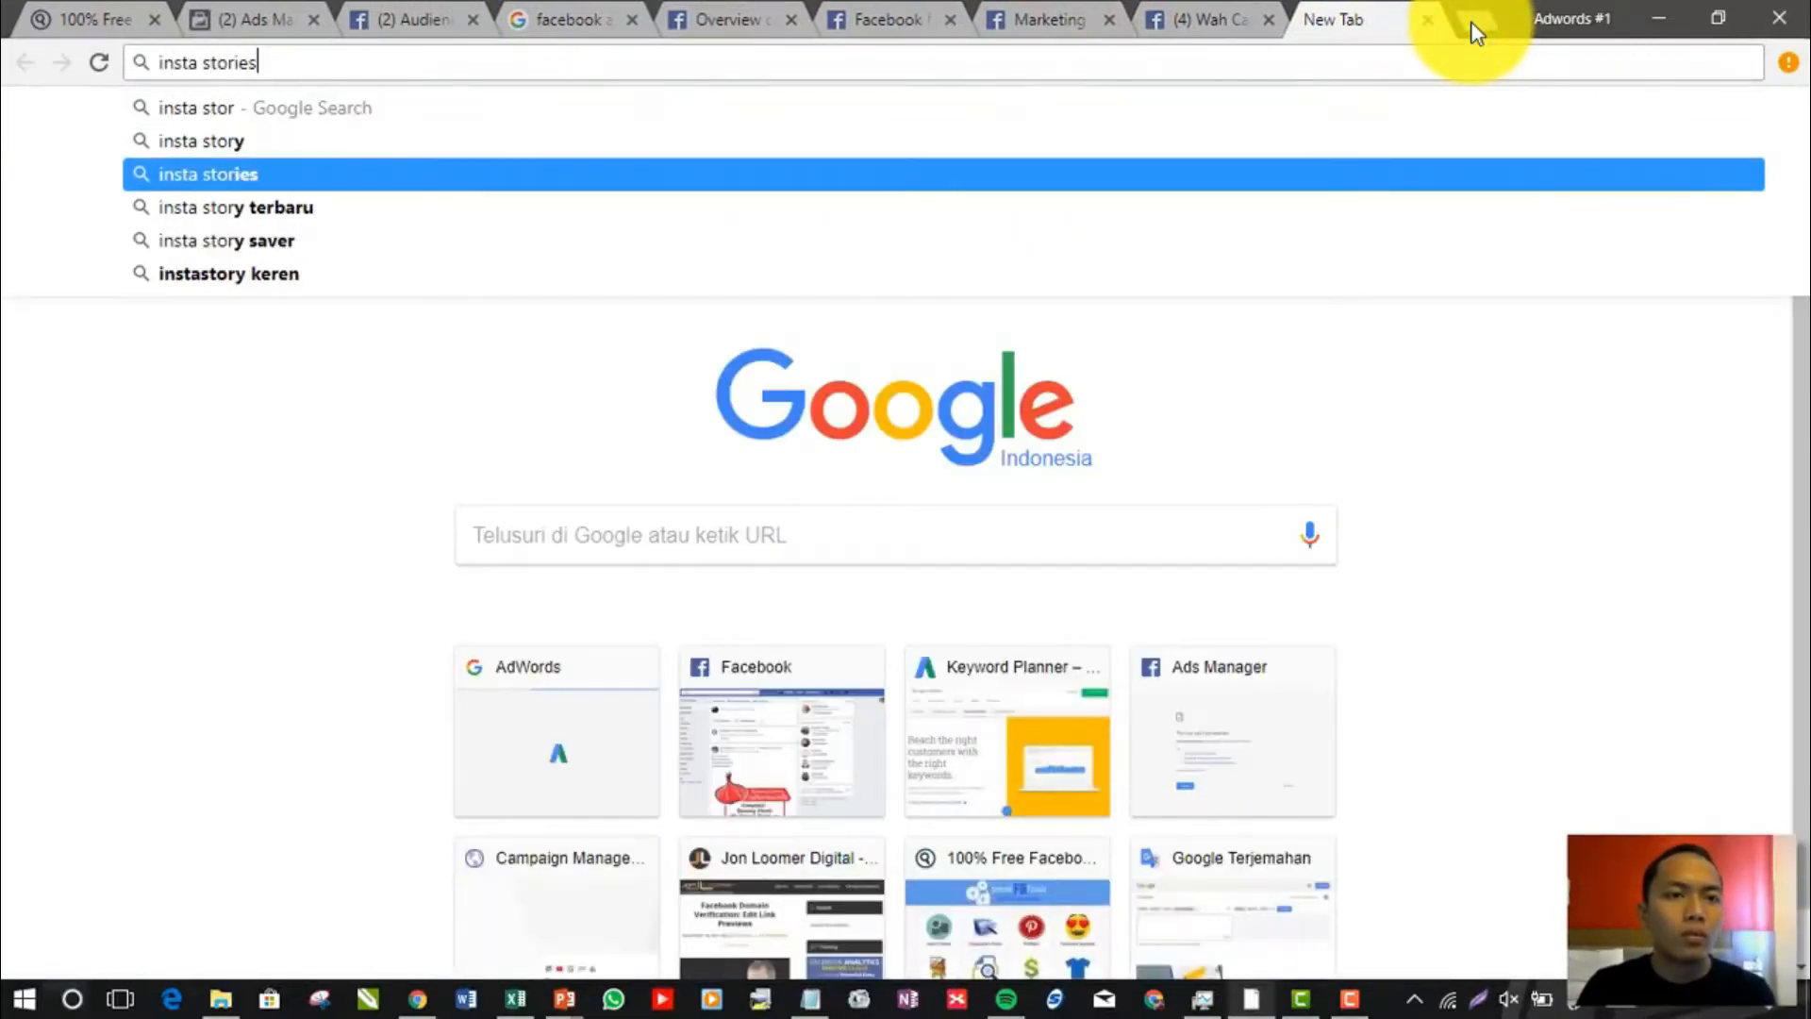
{"action": "key", "text": "Return"}
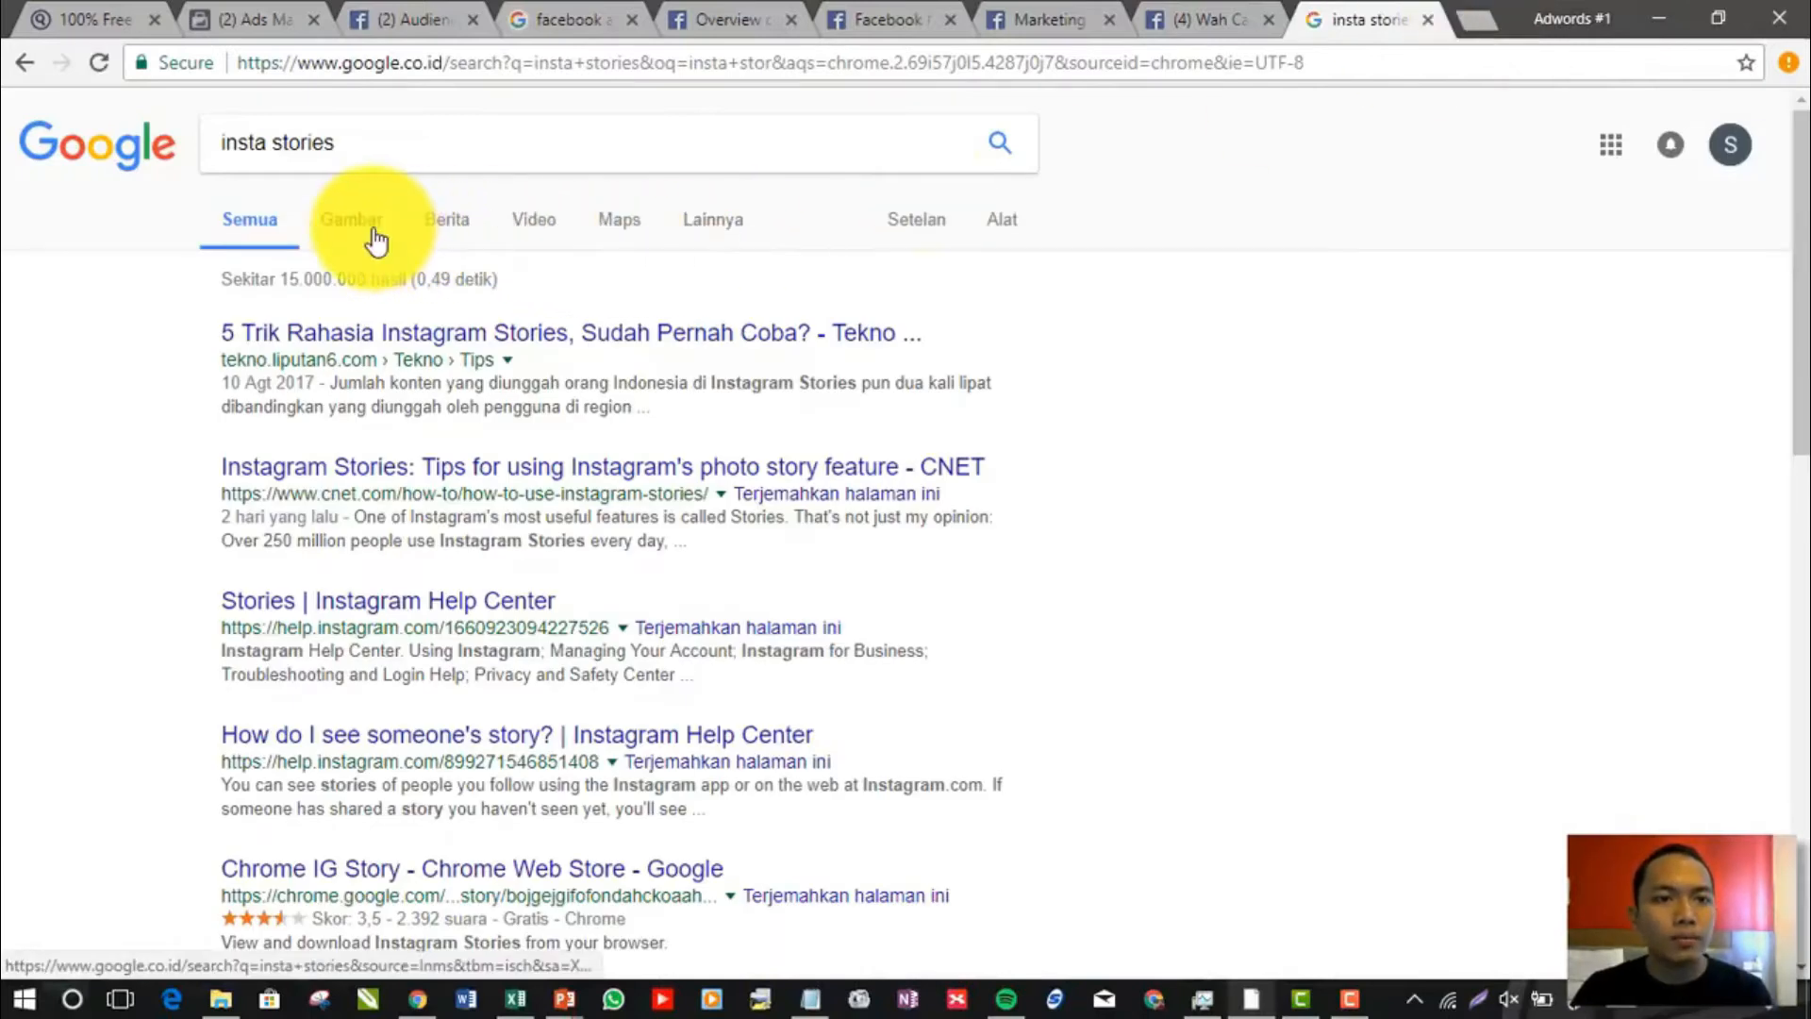
{"action": "left_click", "coordinate": [376, 234]}
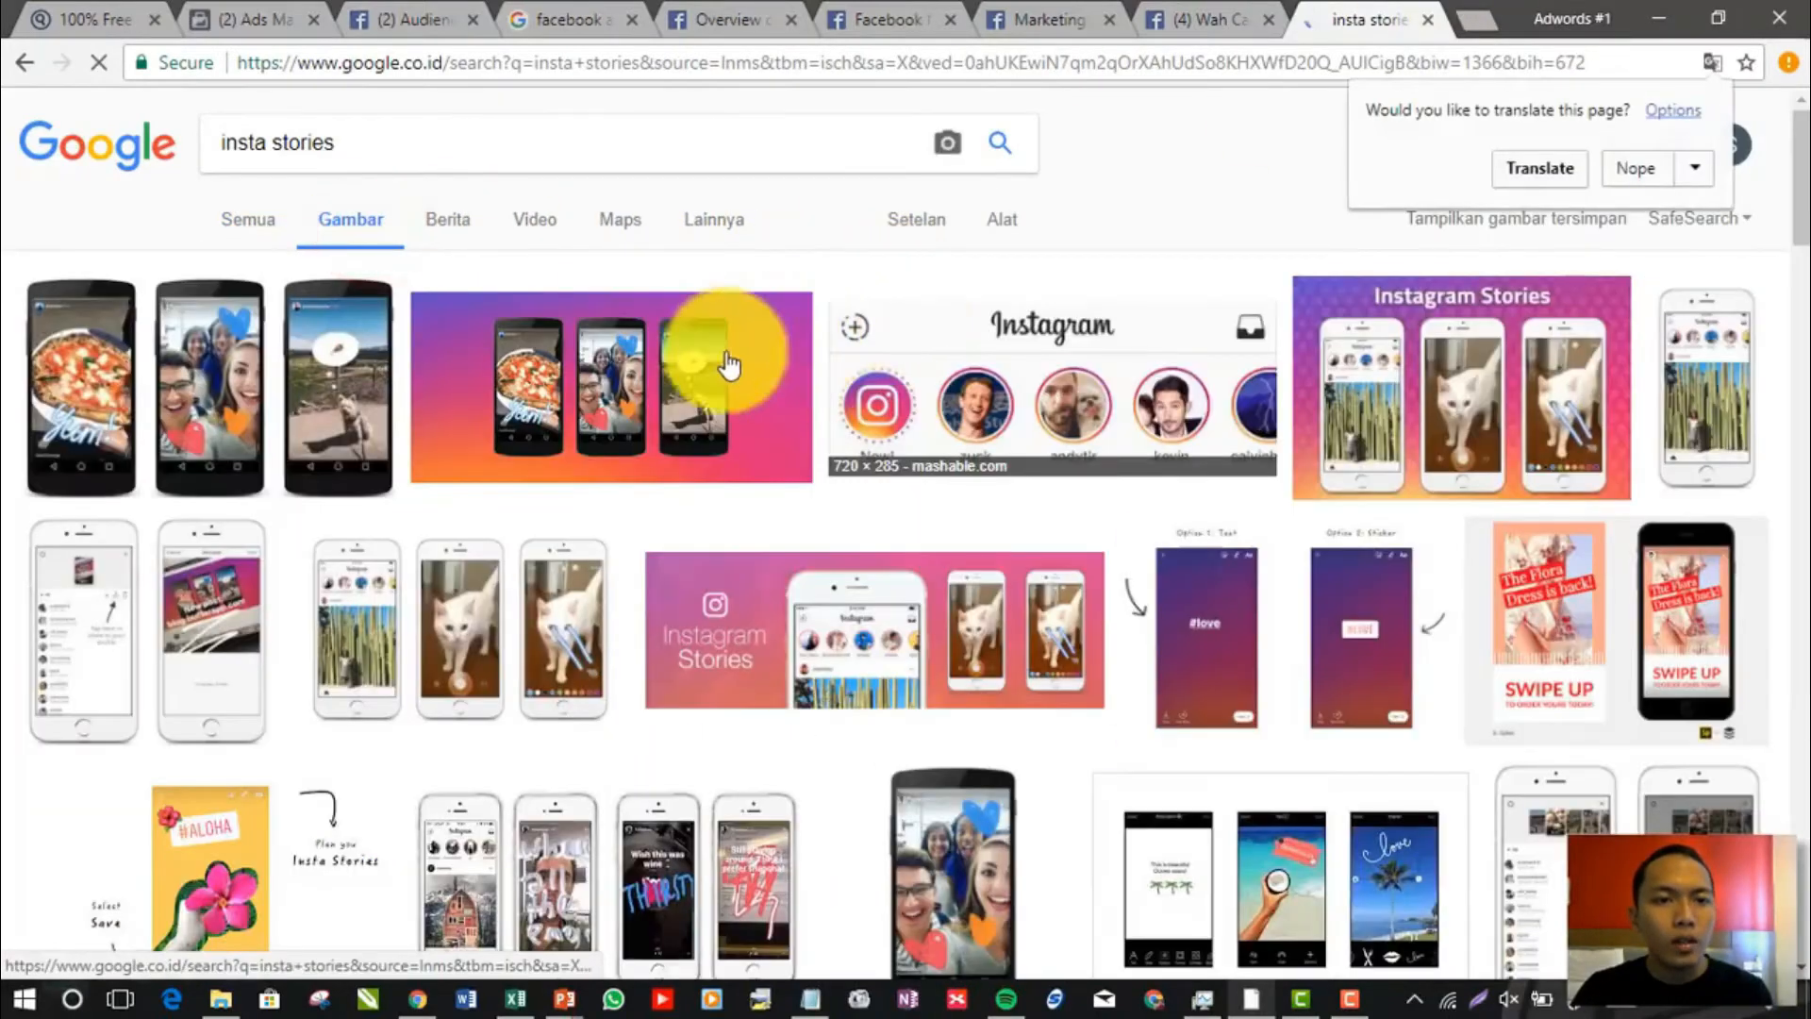
Preview the Mashable, TechCrunch and Buffer Blog example images of Instagram Stories one after another
{"action": "left_click", "coordinate": [971, 415]}
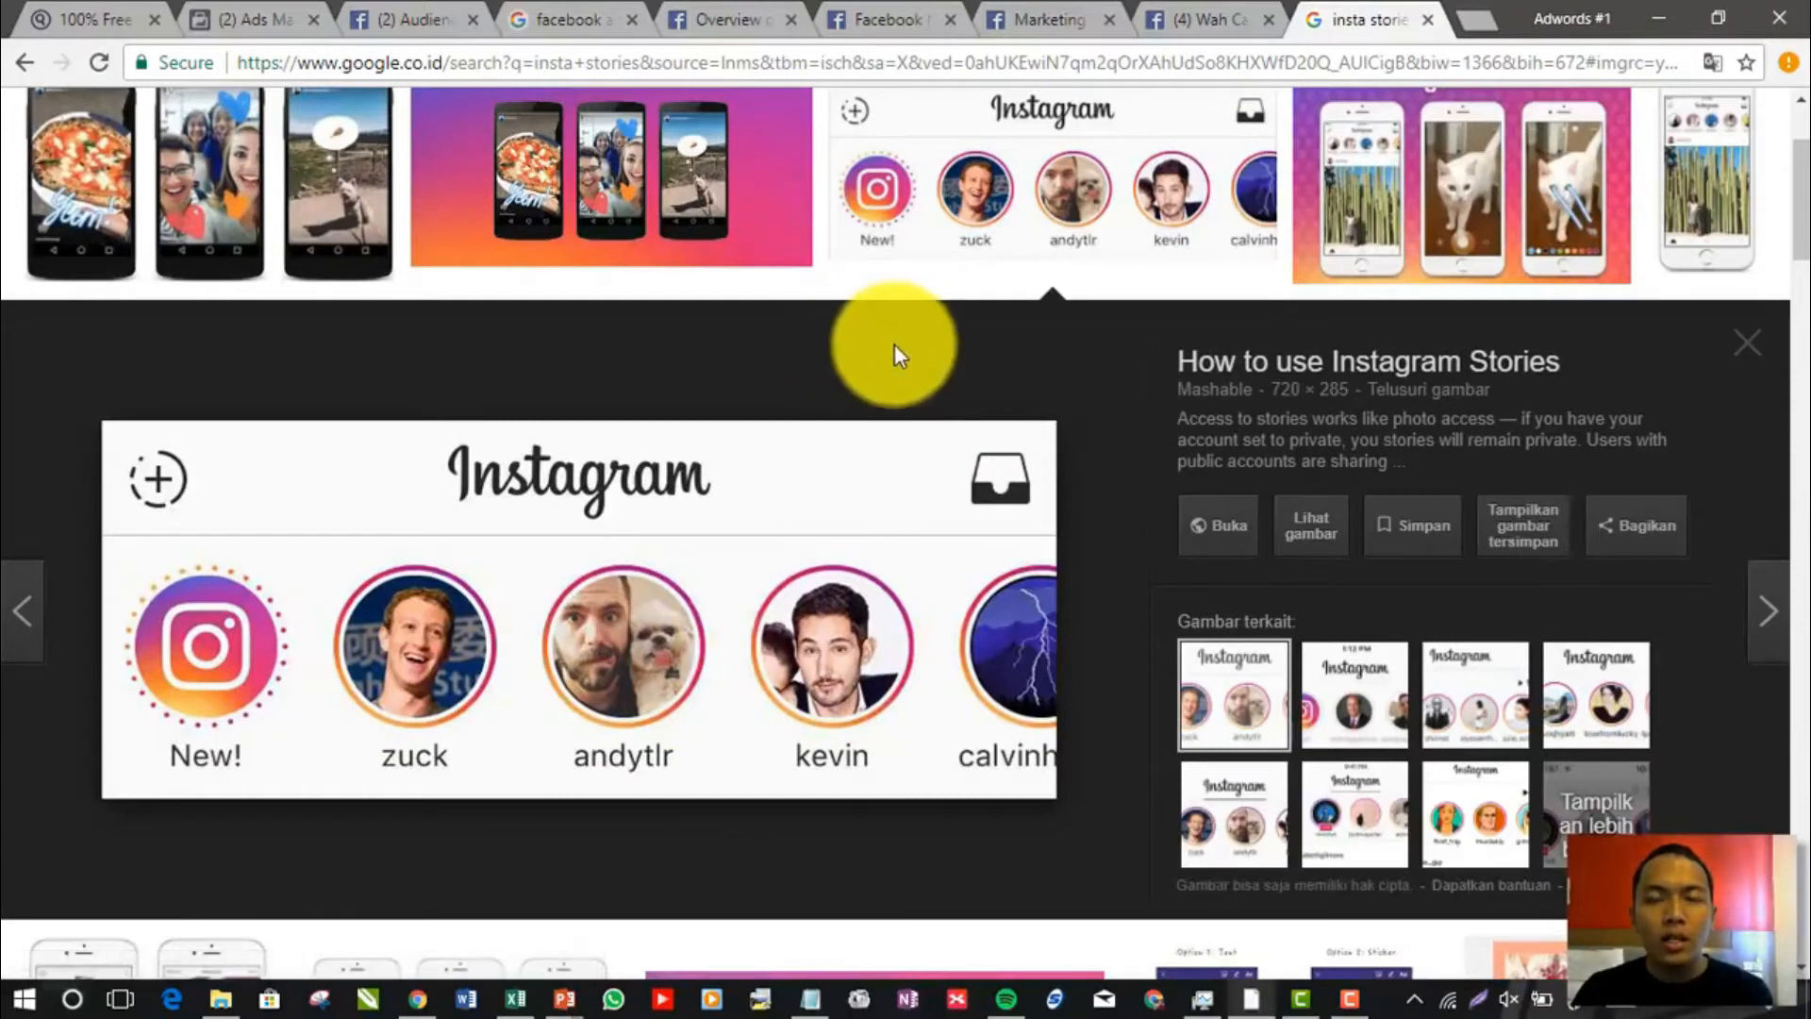
{"action": "left_click", "coordinate": [210, 208]}
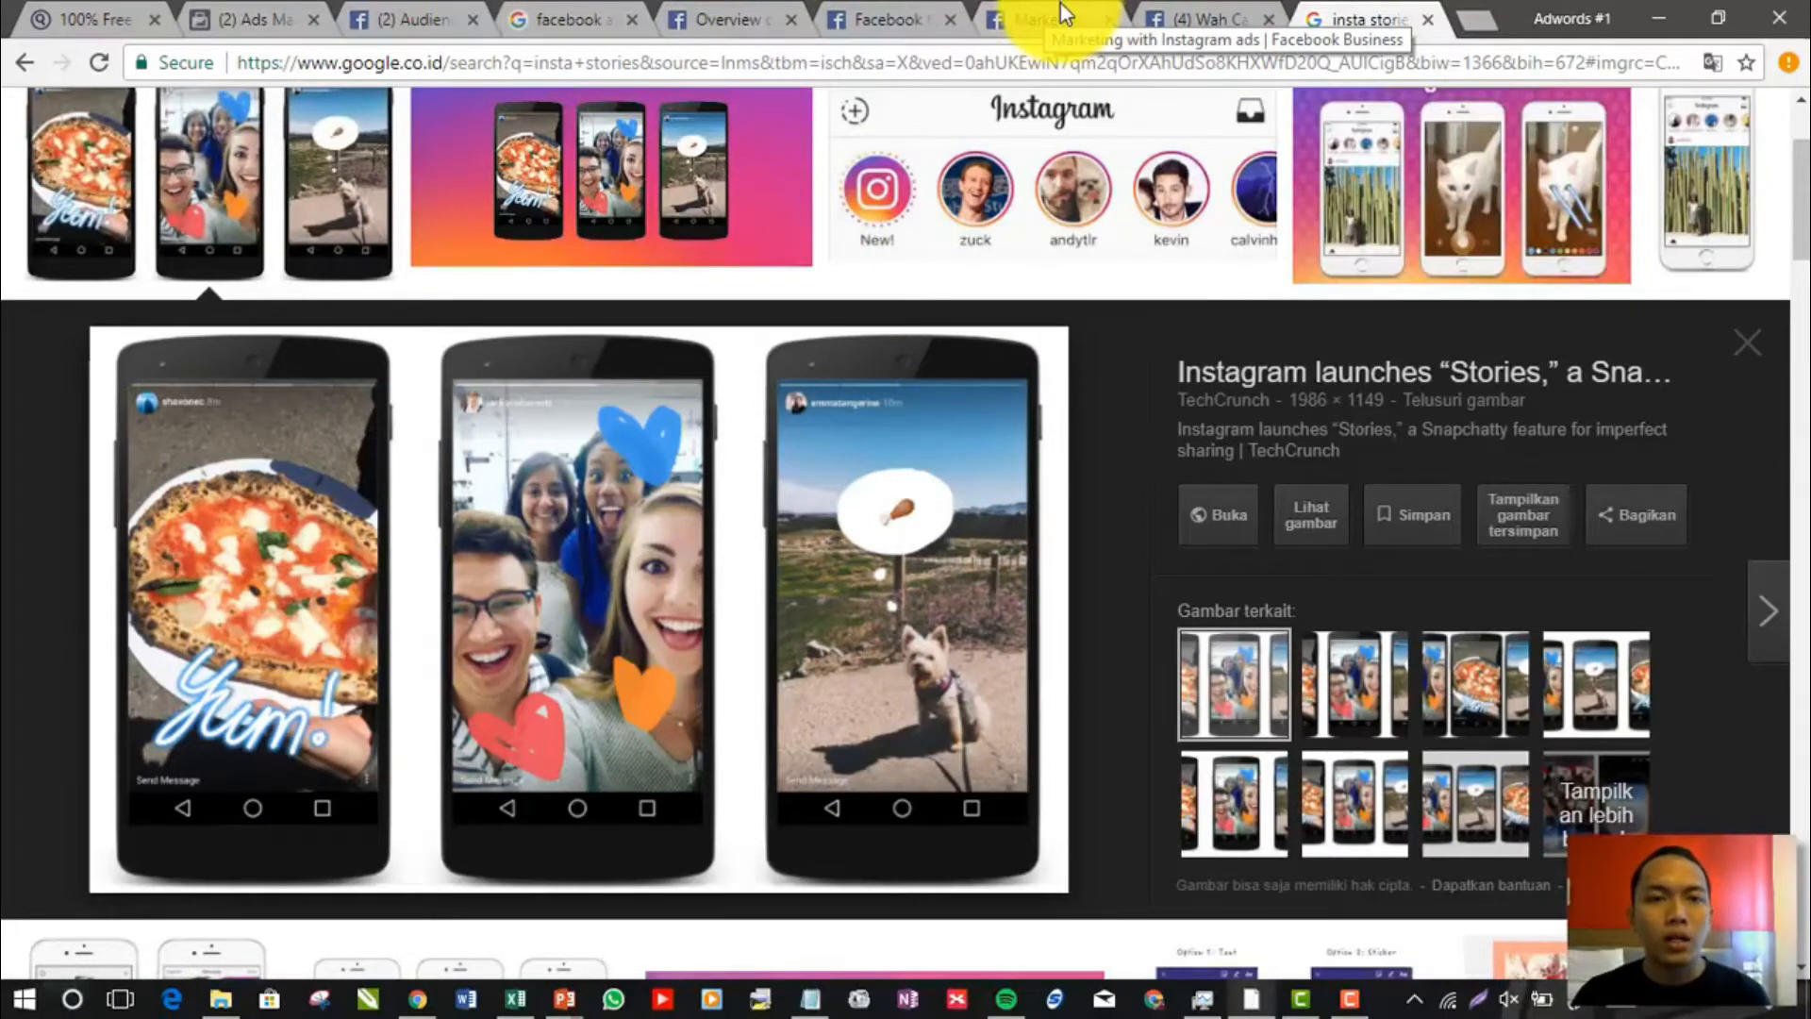
{"action": "left_click", "coordinate": [636, 172]}
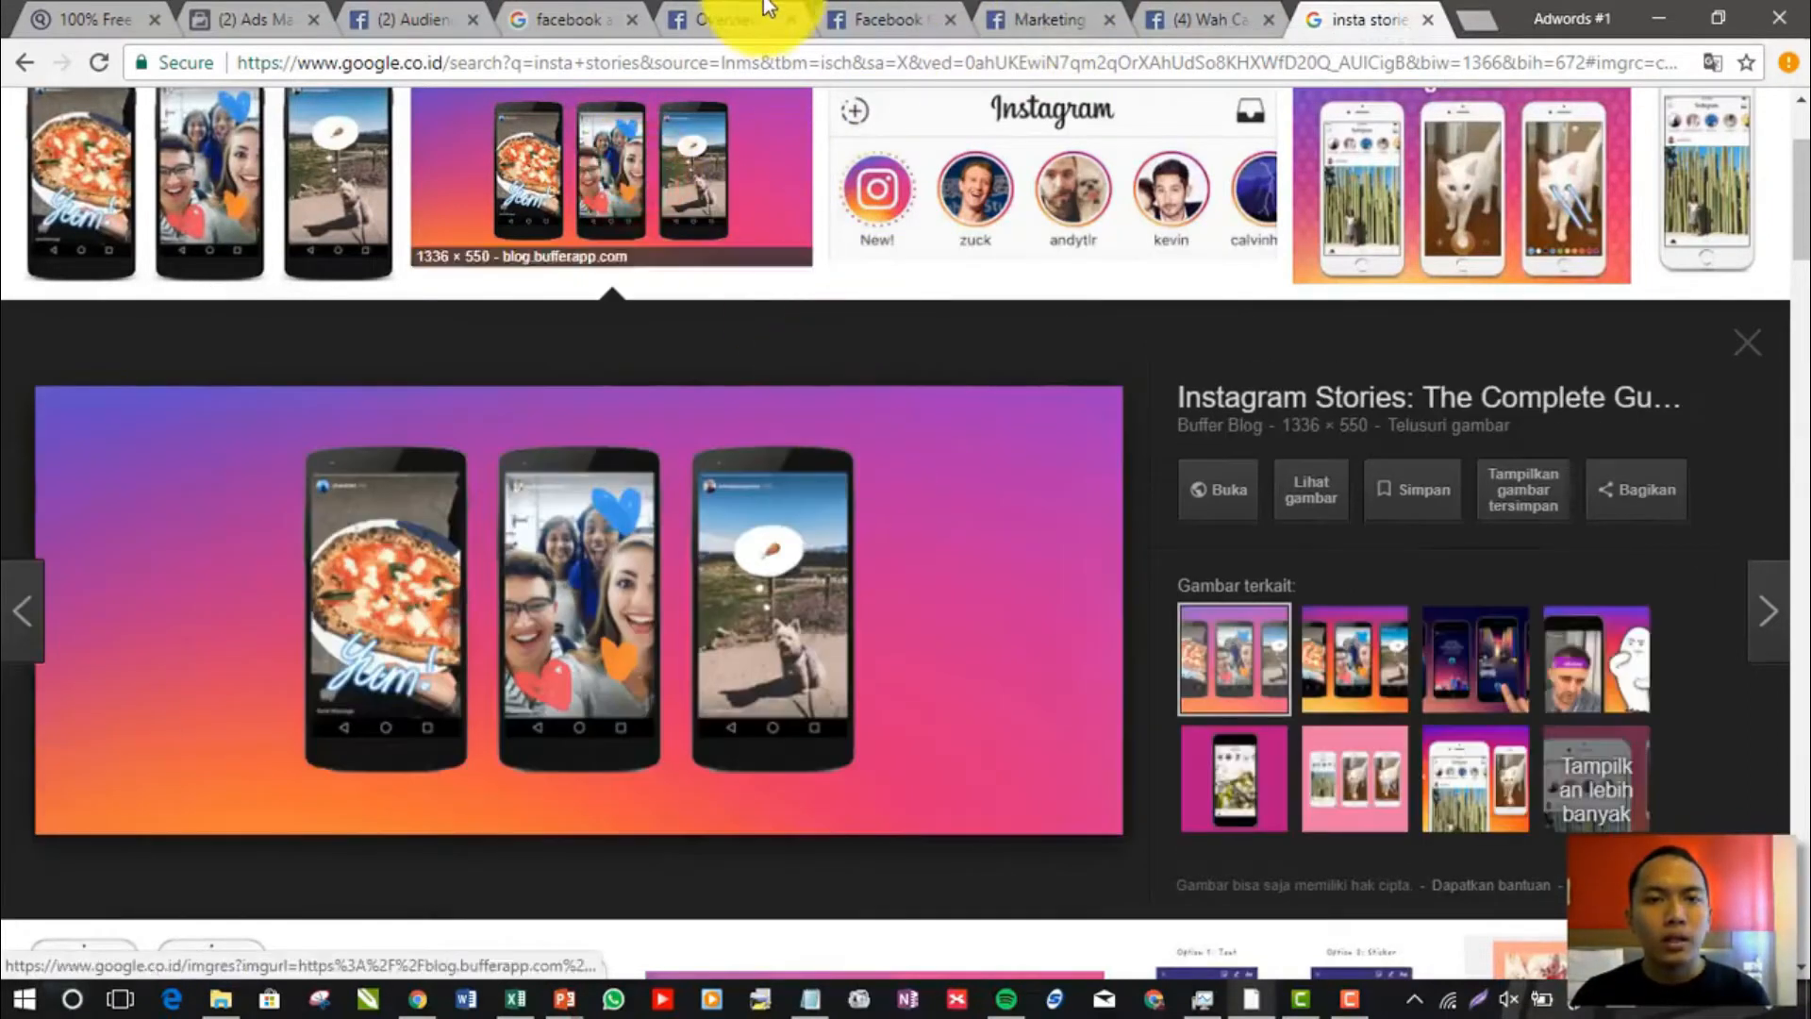
Look through the other open browser pages and return to Ads Manager's list of ads
{"action": "left_click", "coordinate": [766, 9]}
{"action": "left_click", "coordinate": [882, 9]}
{"action": "left_click", "coordinate": [1038, 9]}
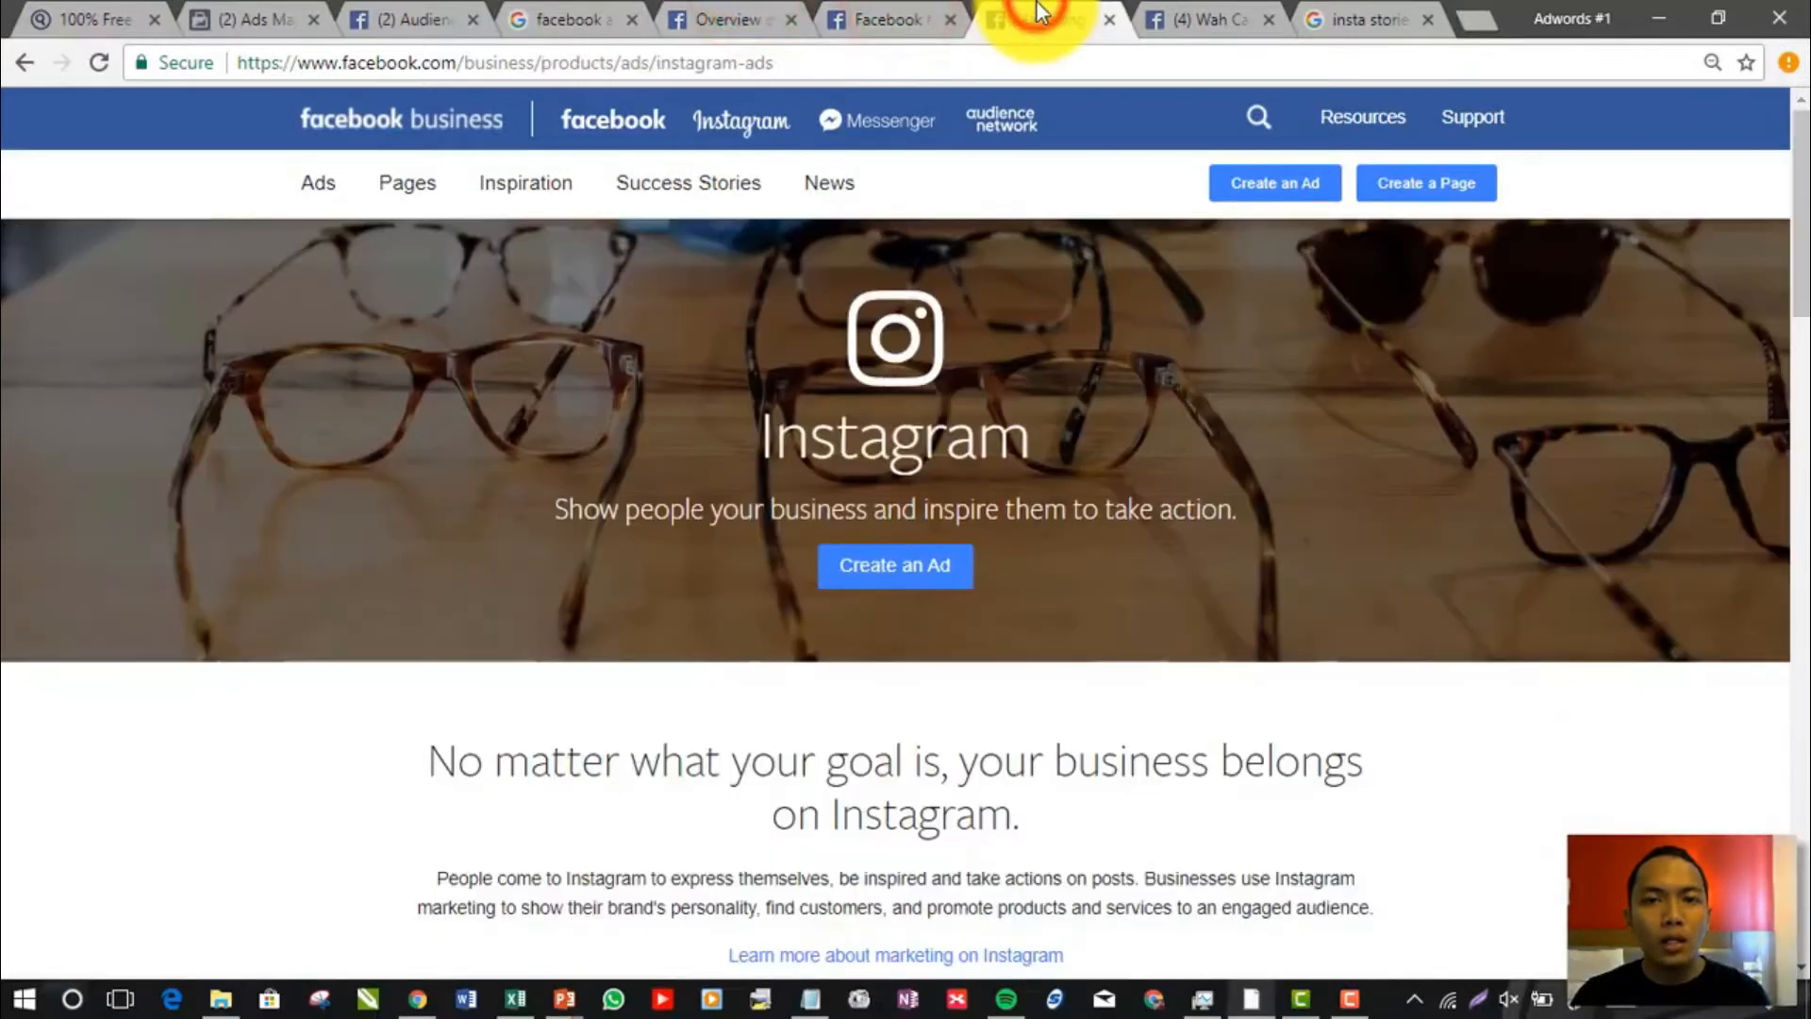
{"action": "left_click", "coordinate": [1208, 14]}
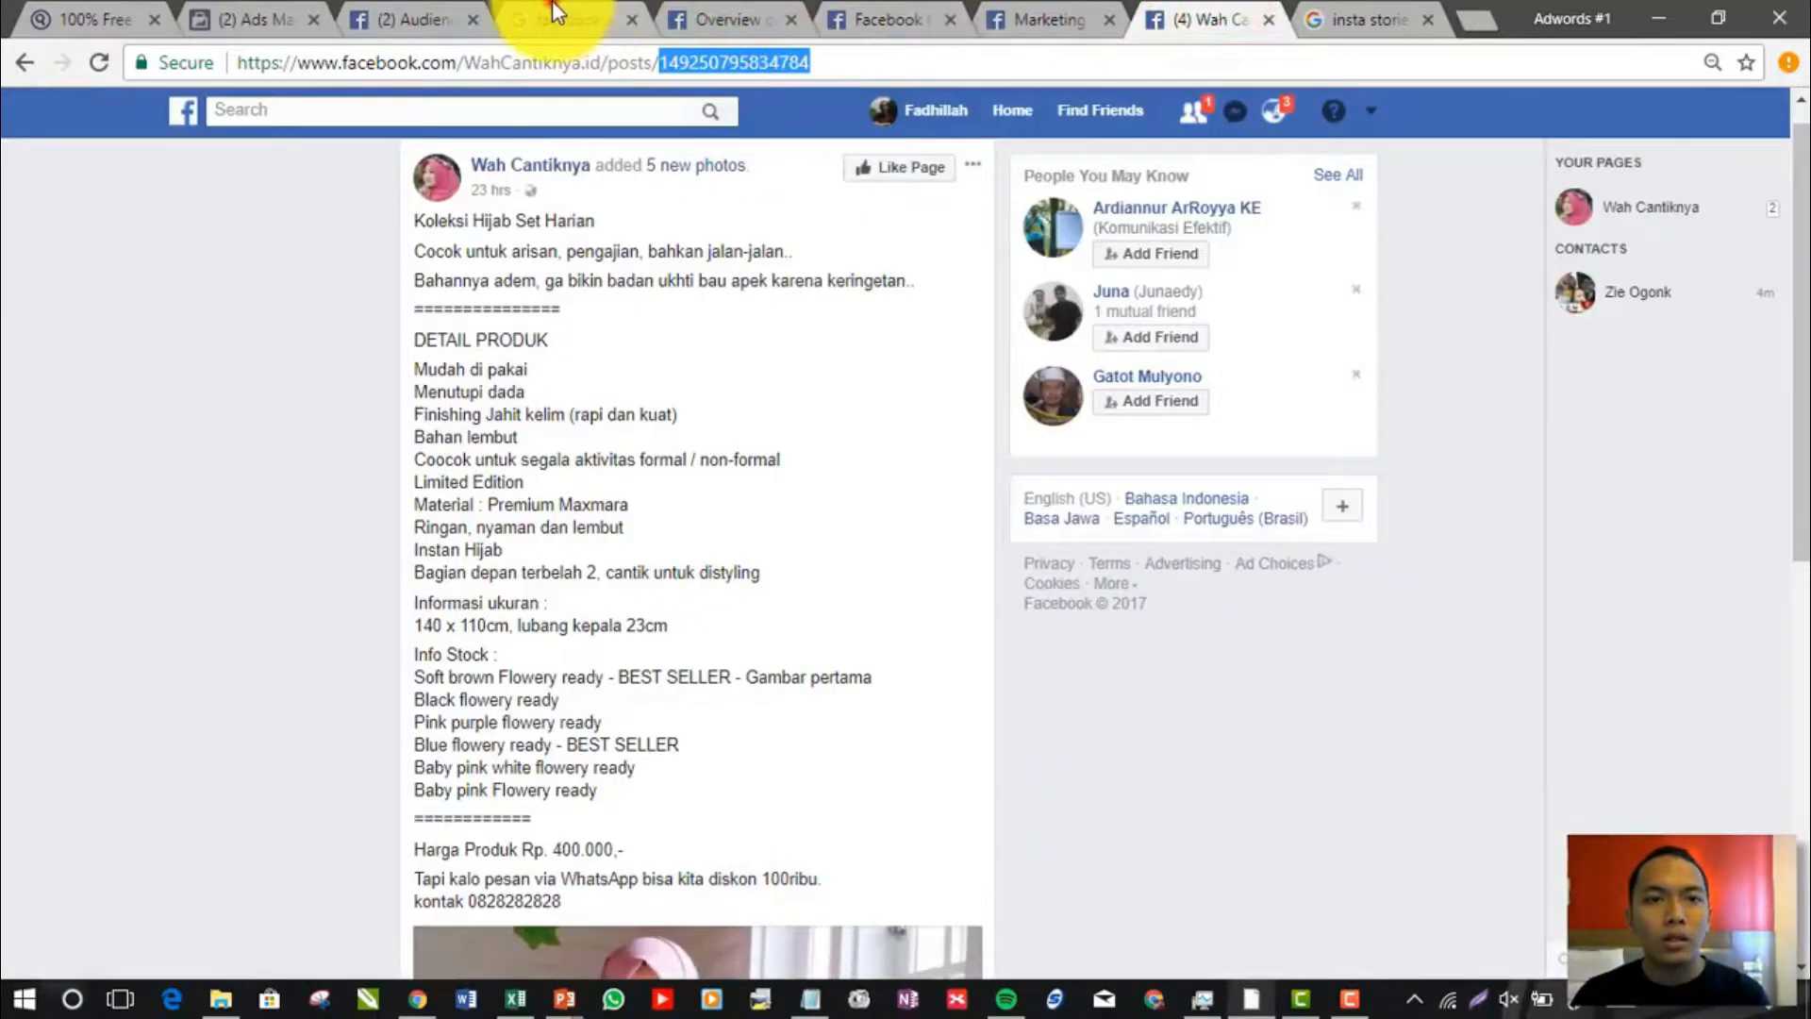
{"action": "left_click", "coordinate": [557, 13]}
{"action": "left_click", "coordinate": [387, 14]}
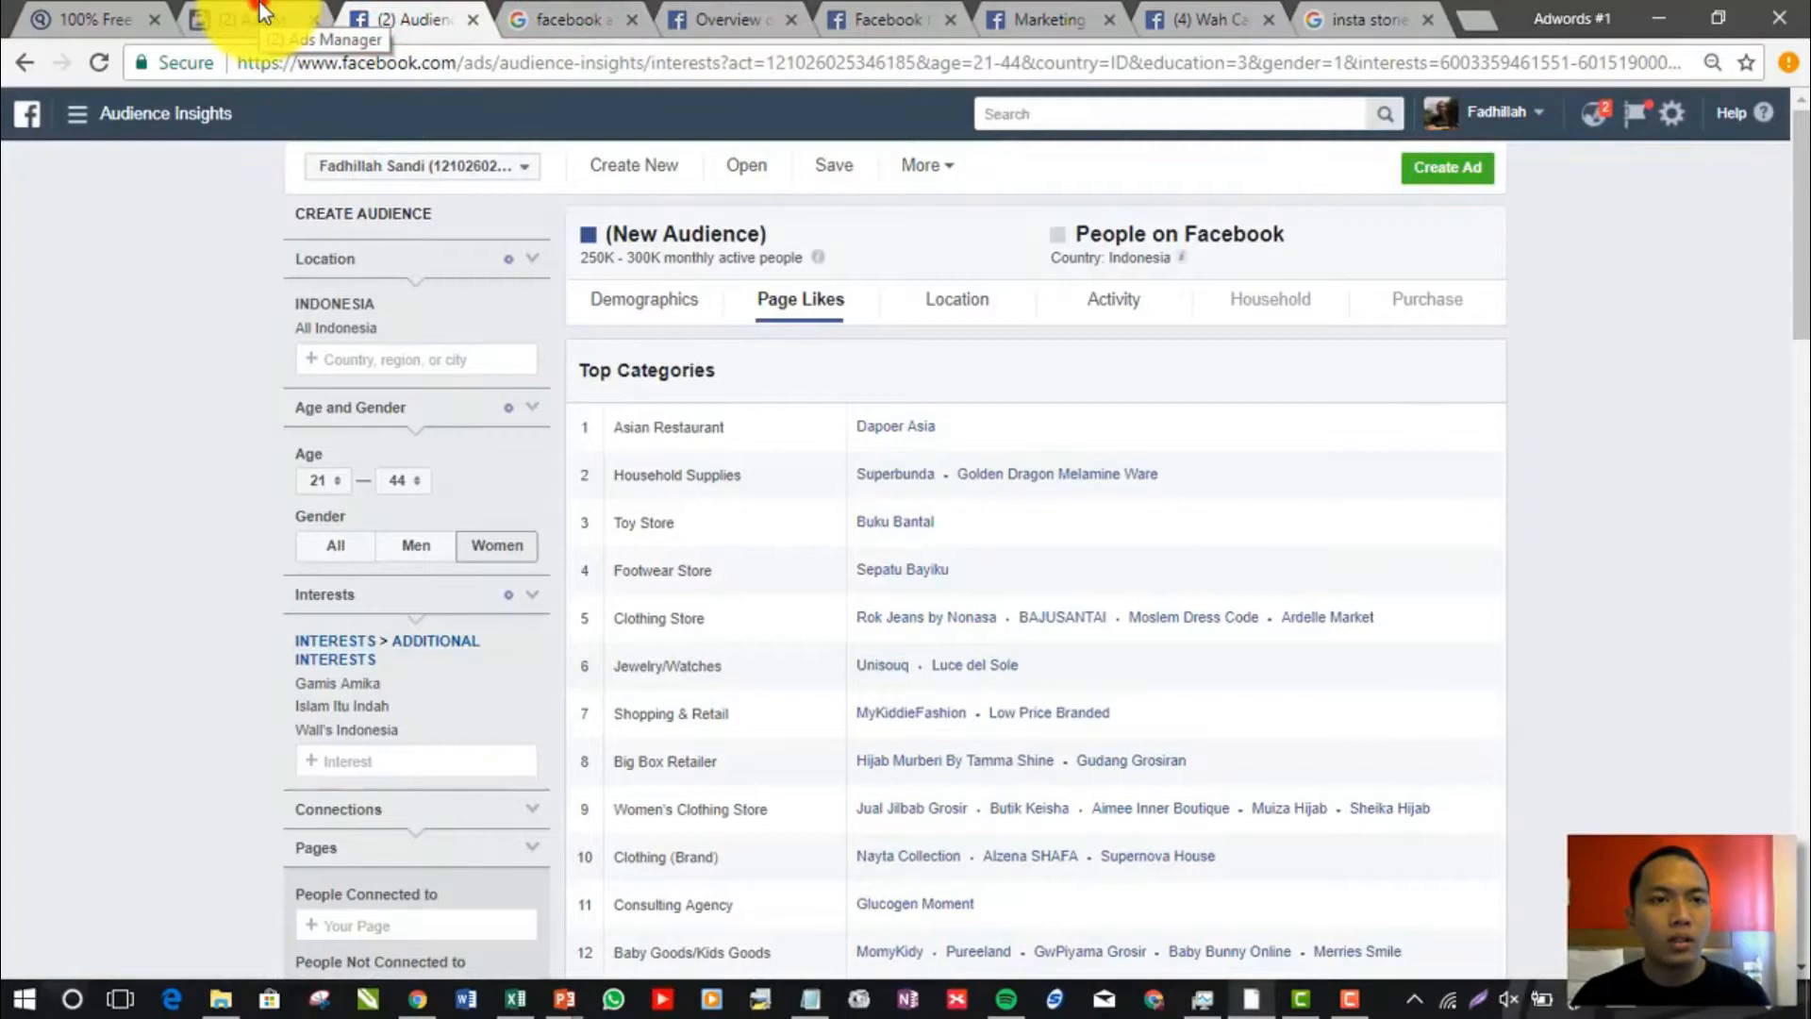
{"action": "left_click", "coordinate": [259, 3]}
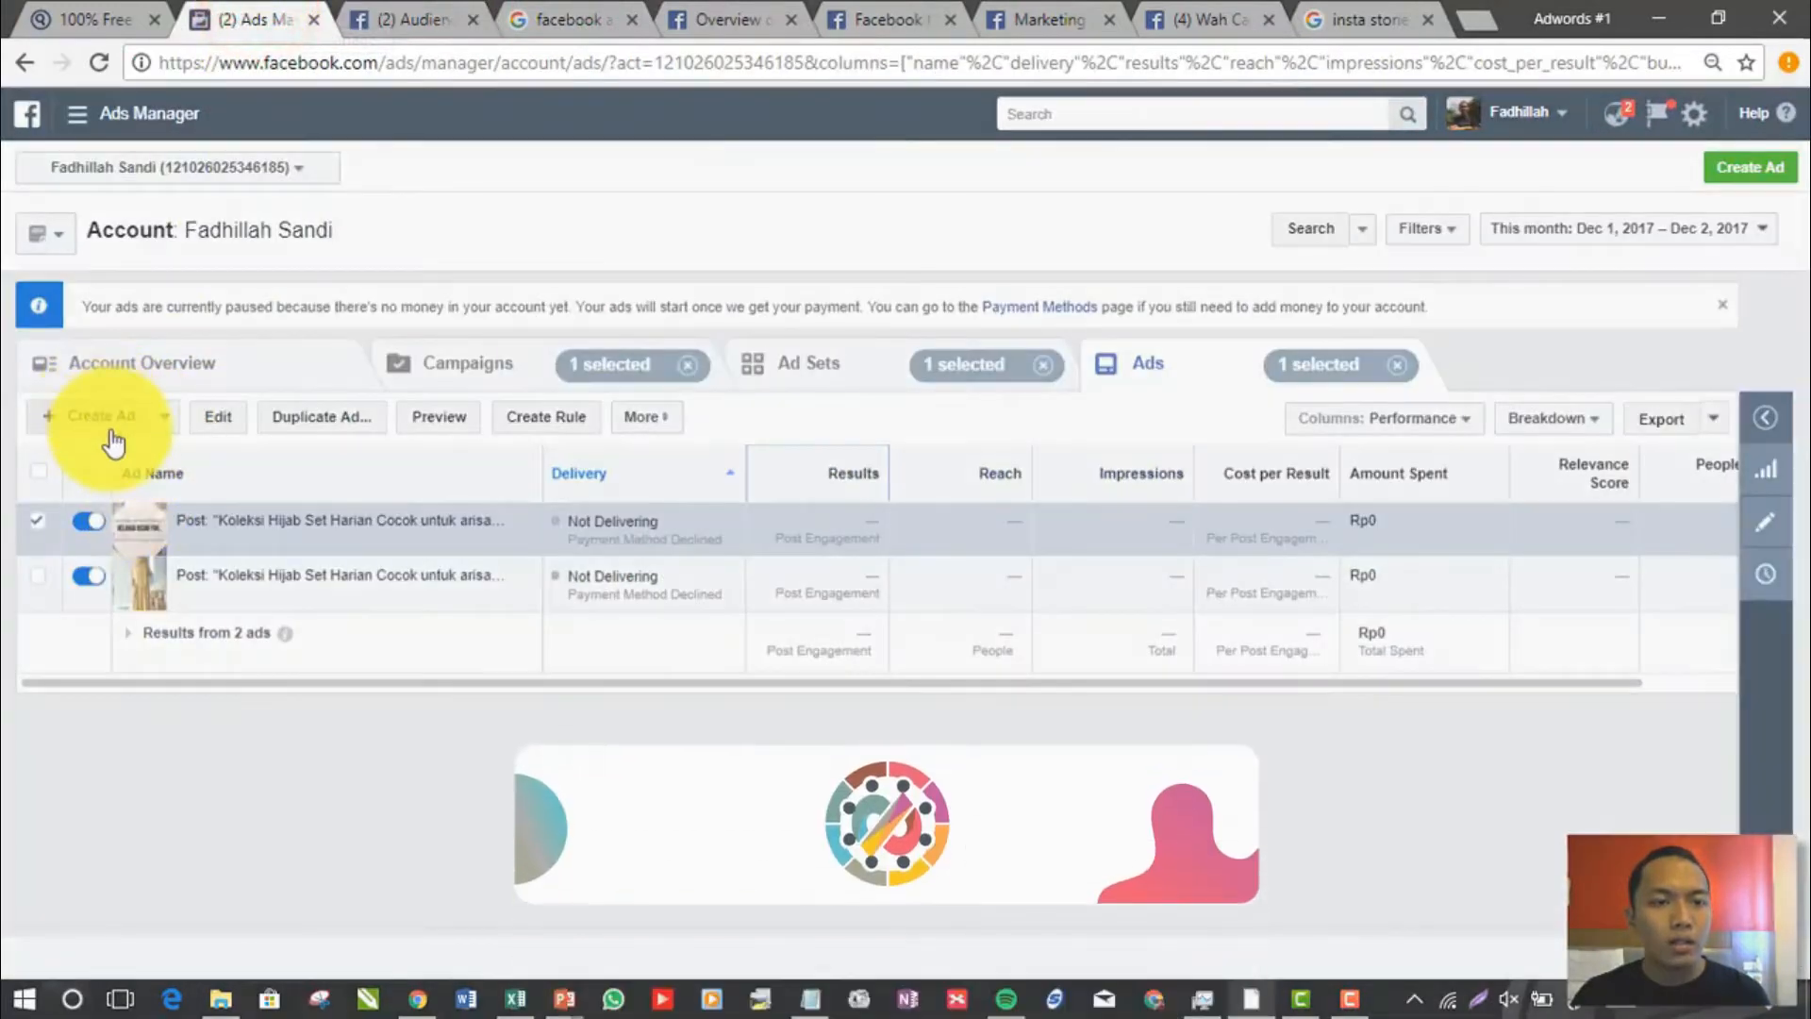
{"action": "left_click", "coordinate": [110, 423]}
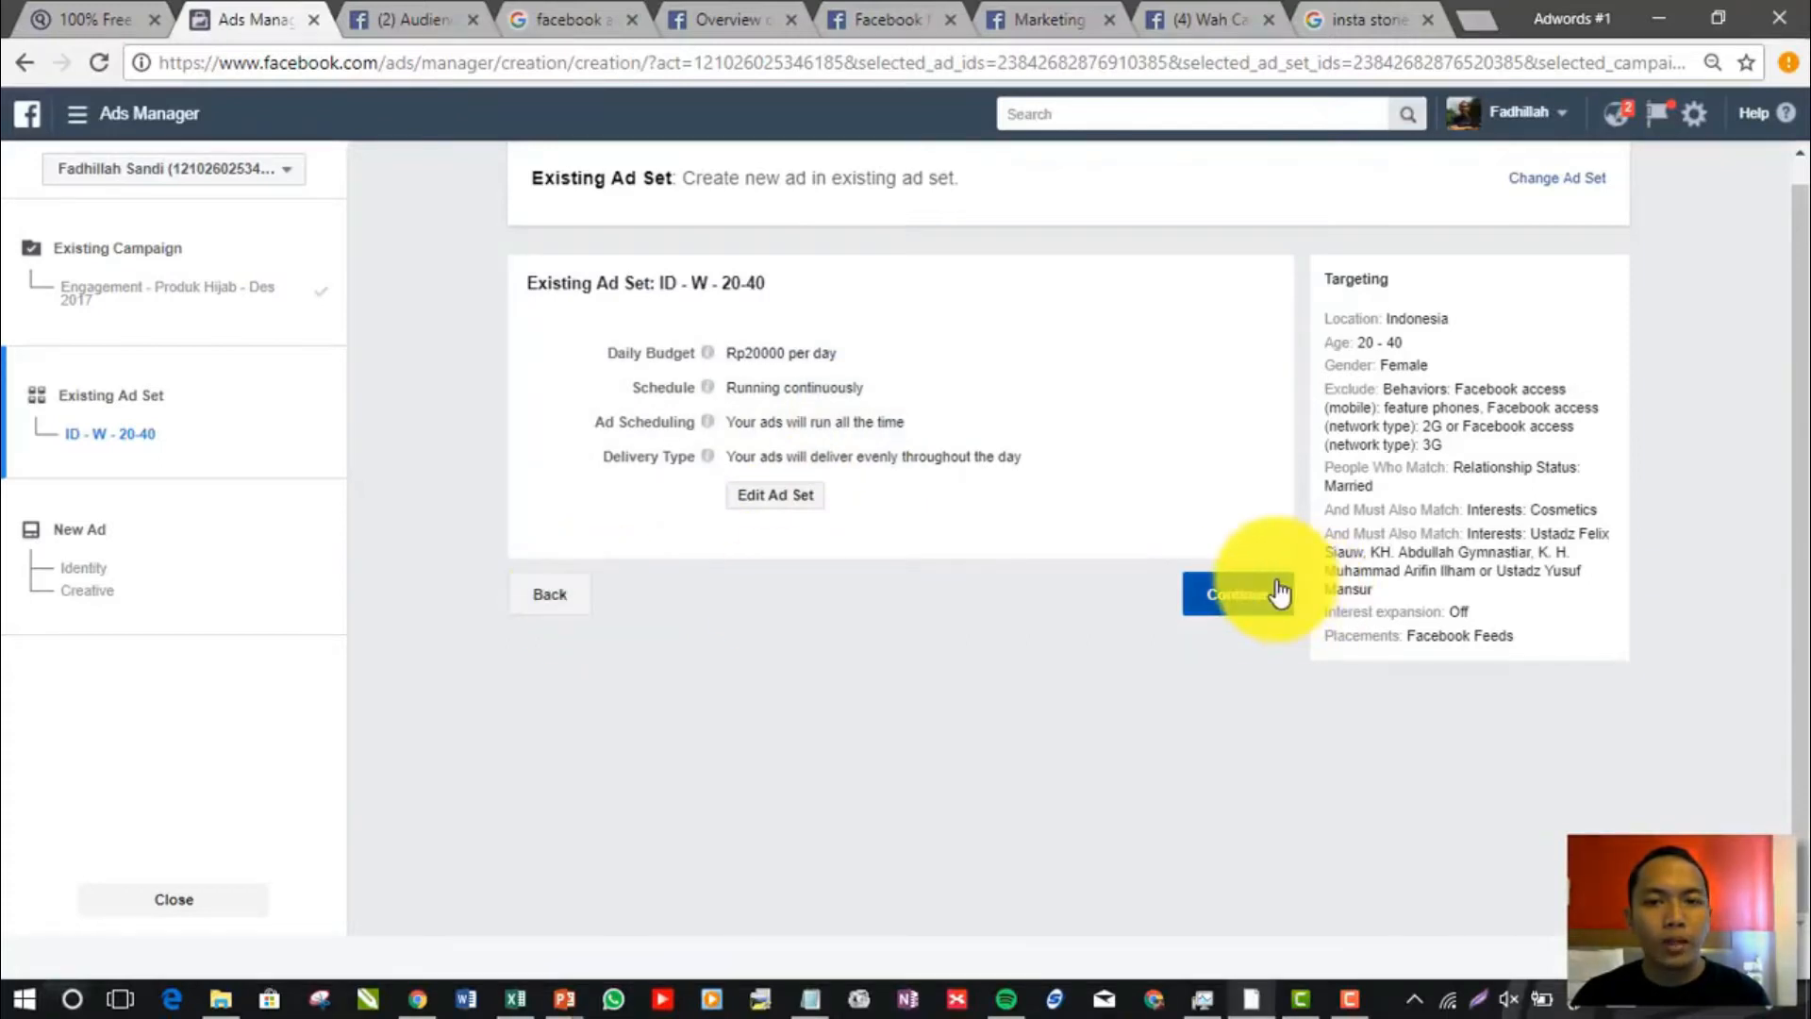
{"action": "left_click", "coordinate": [798, 500]}
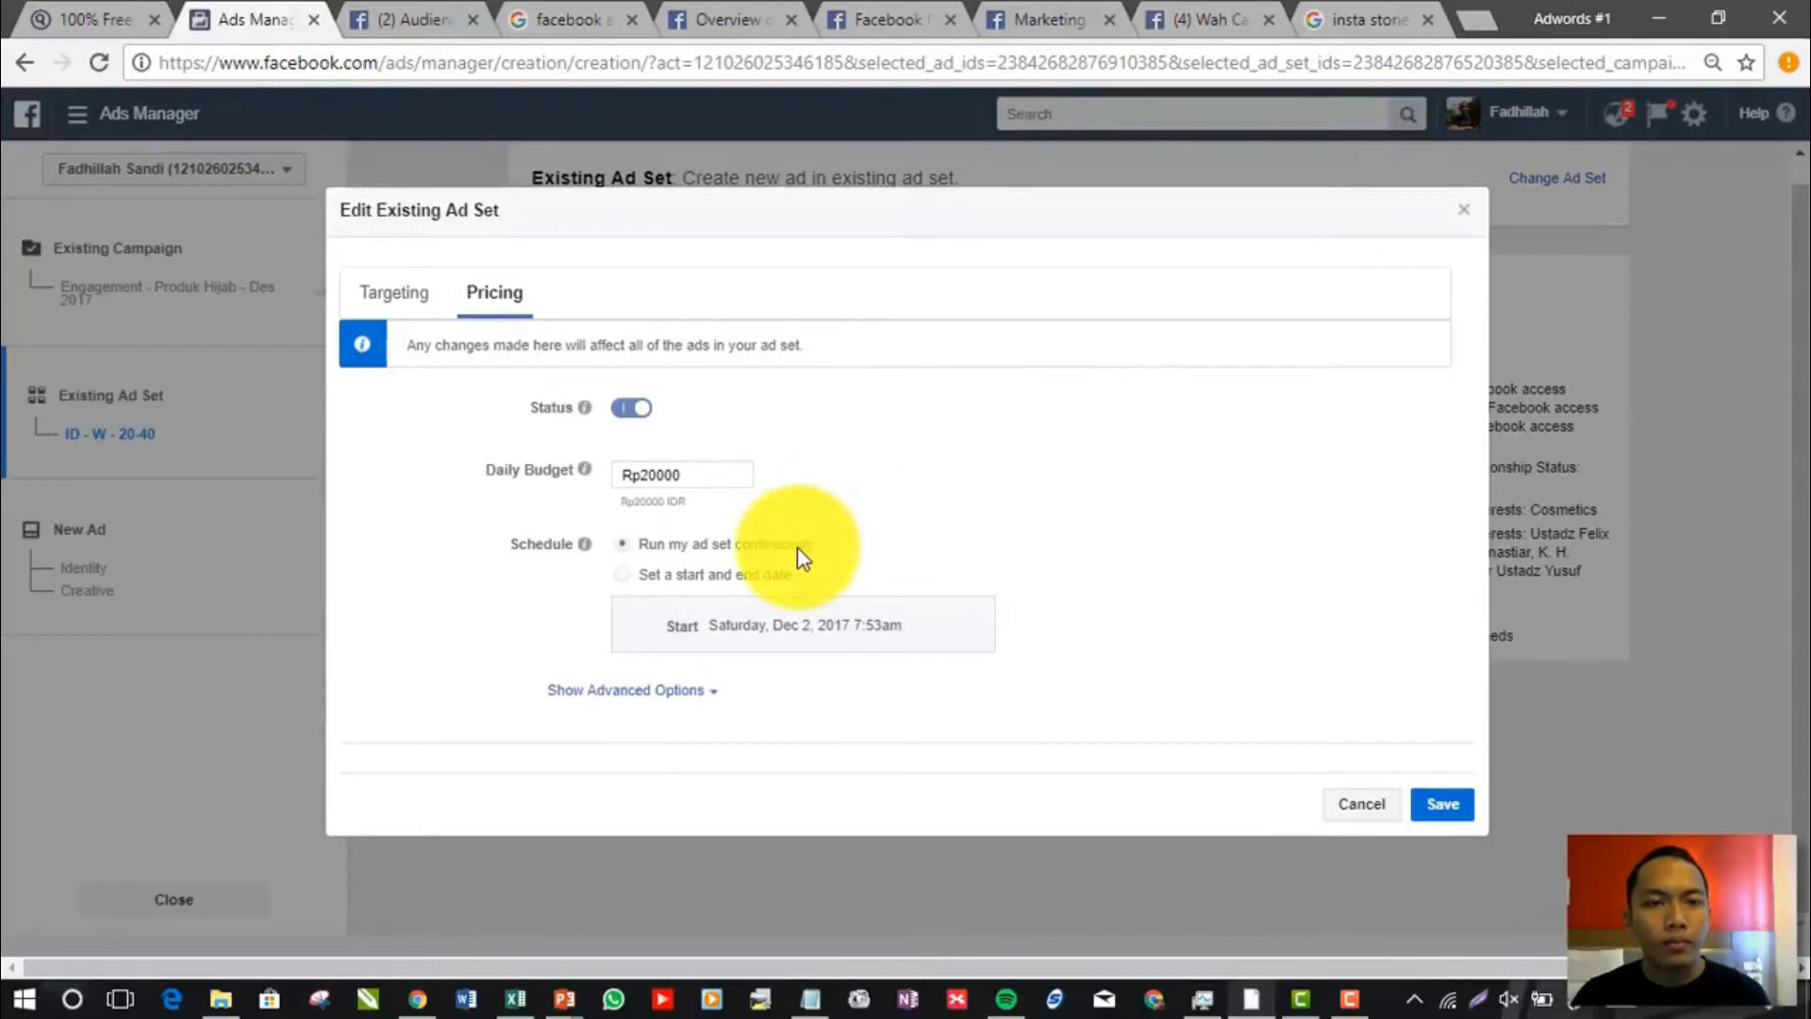
{"action": "left_click", "coordinate": [1358, 803]}
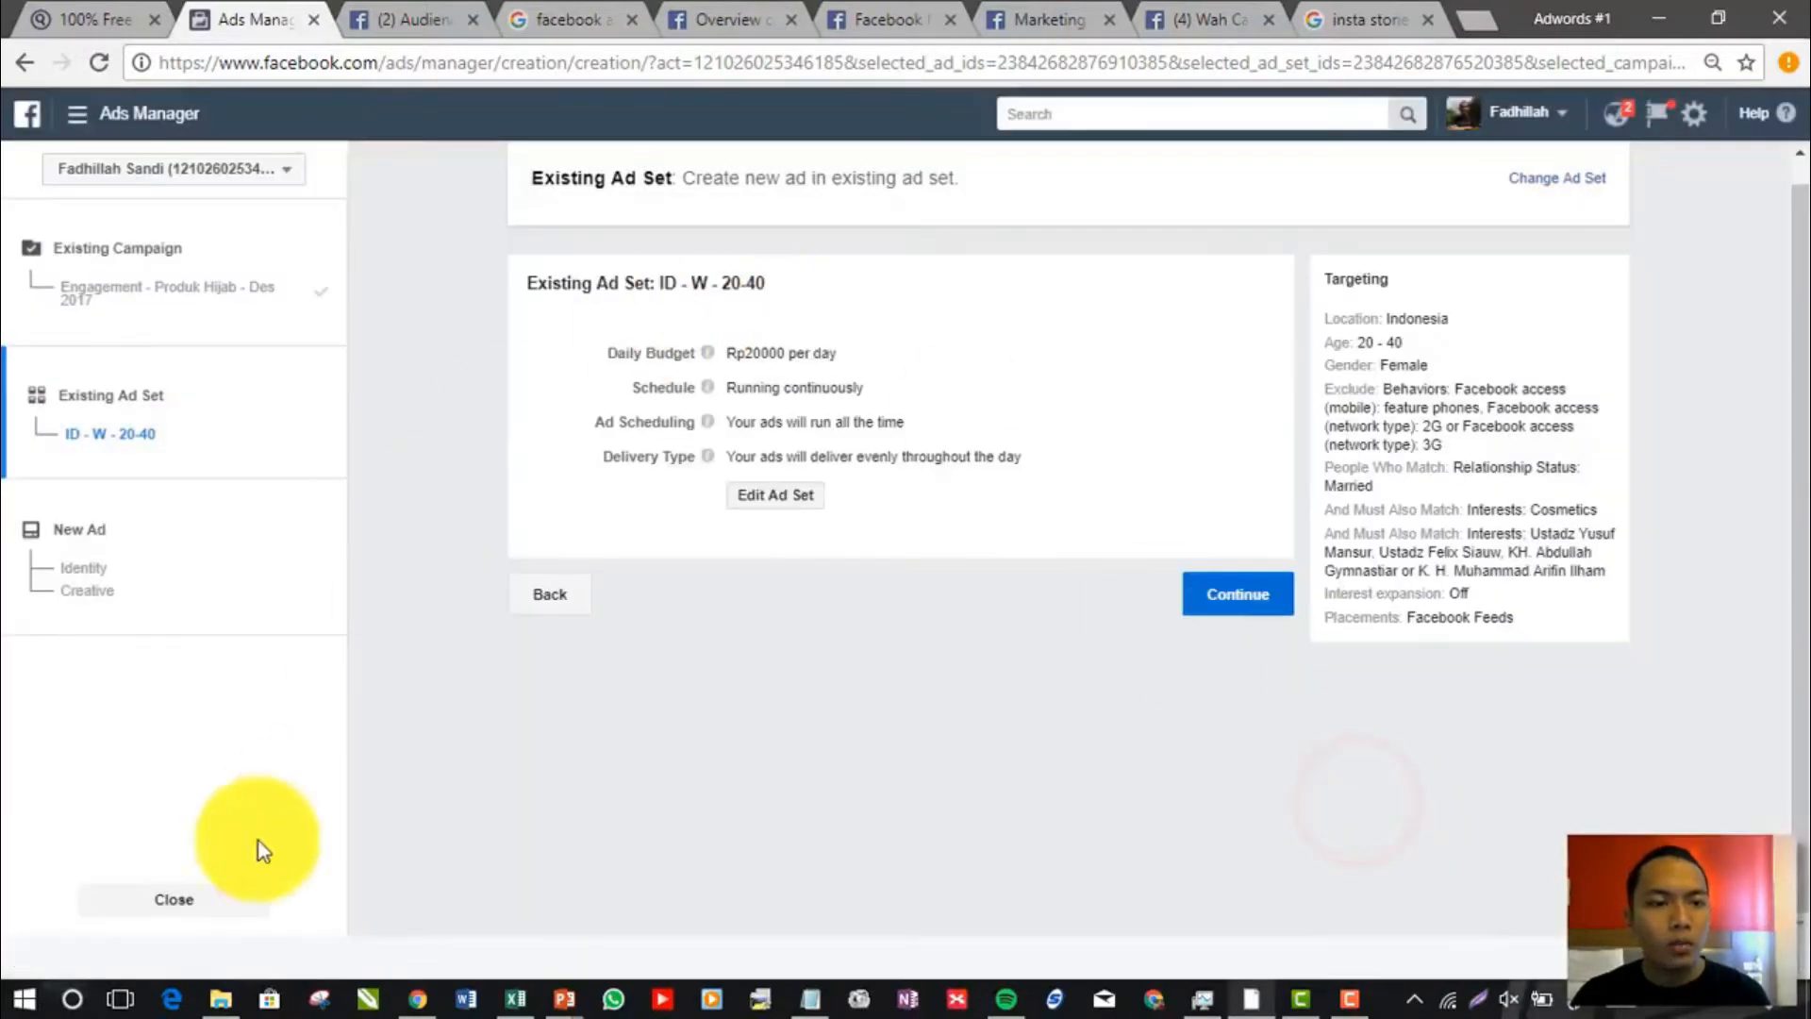
{"action": "left_click", "coordinate": [223, 901]}
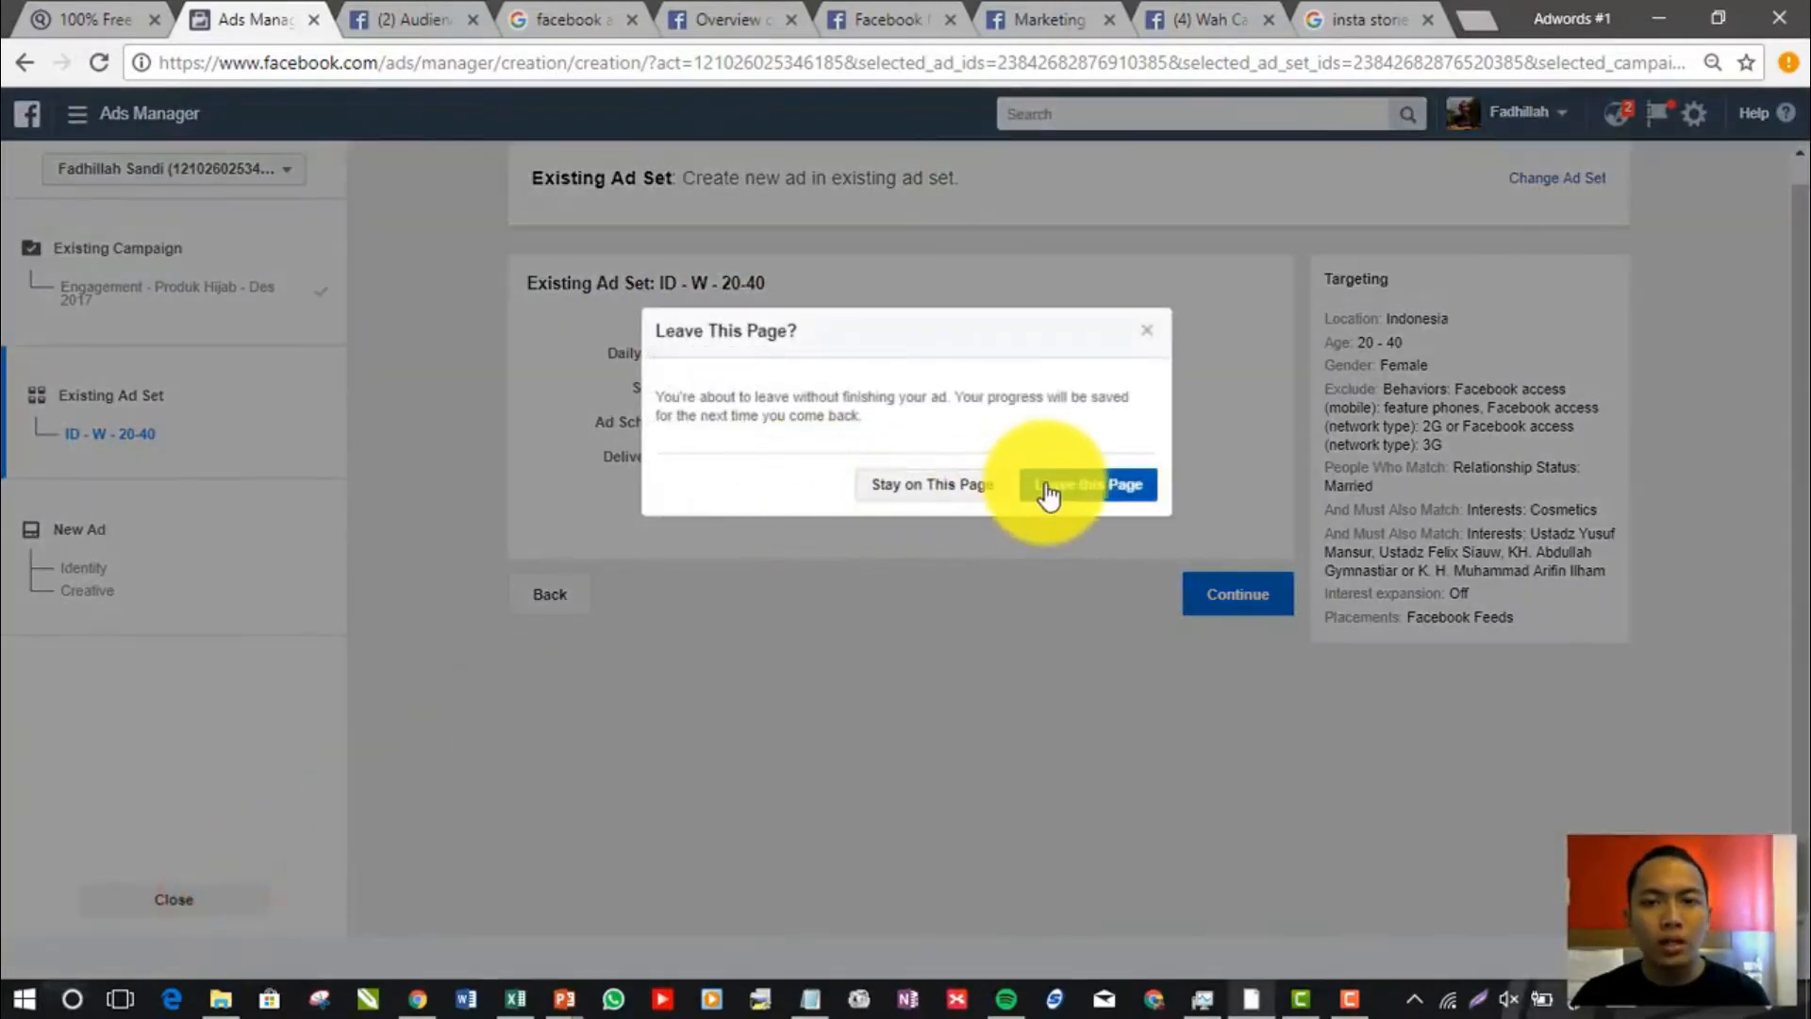
{"action": "left_click", "coordinate": [1075, 494]}
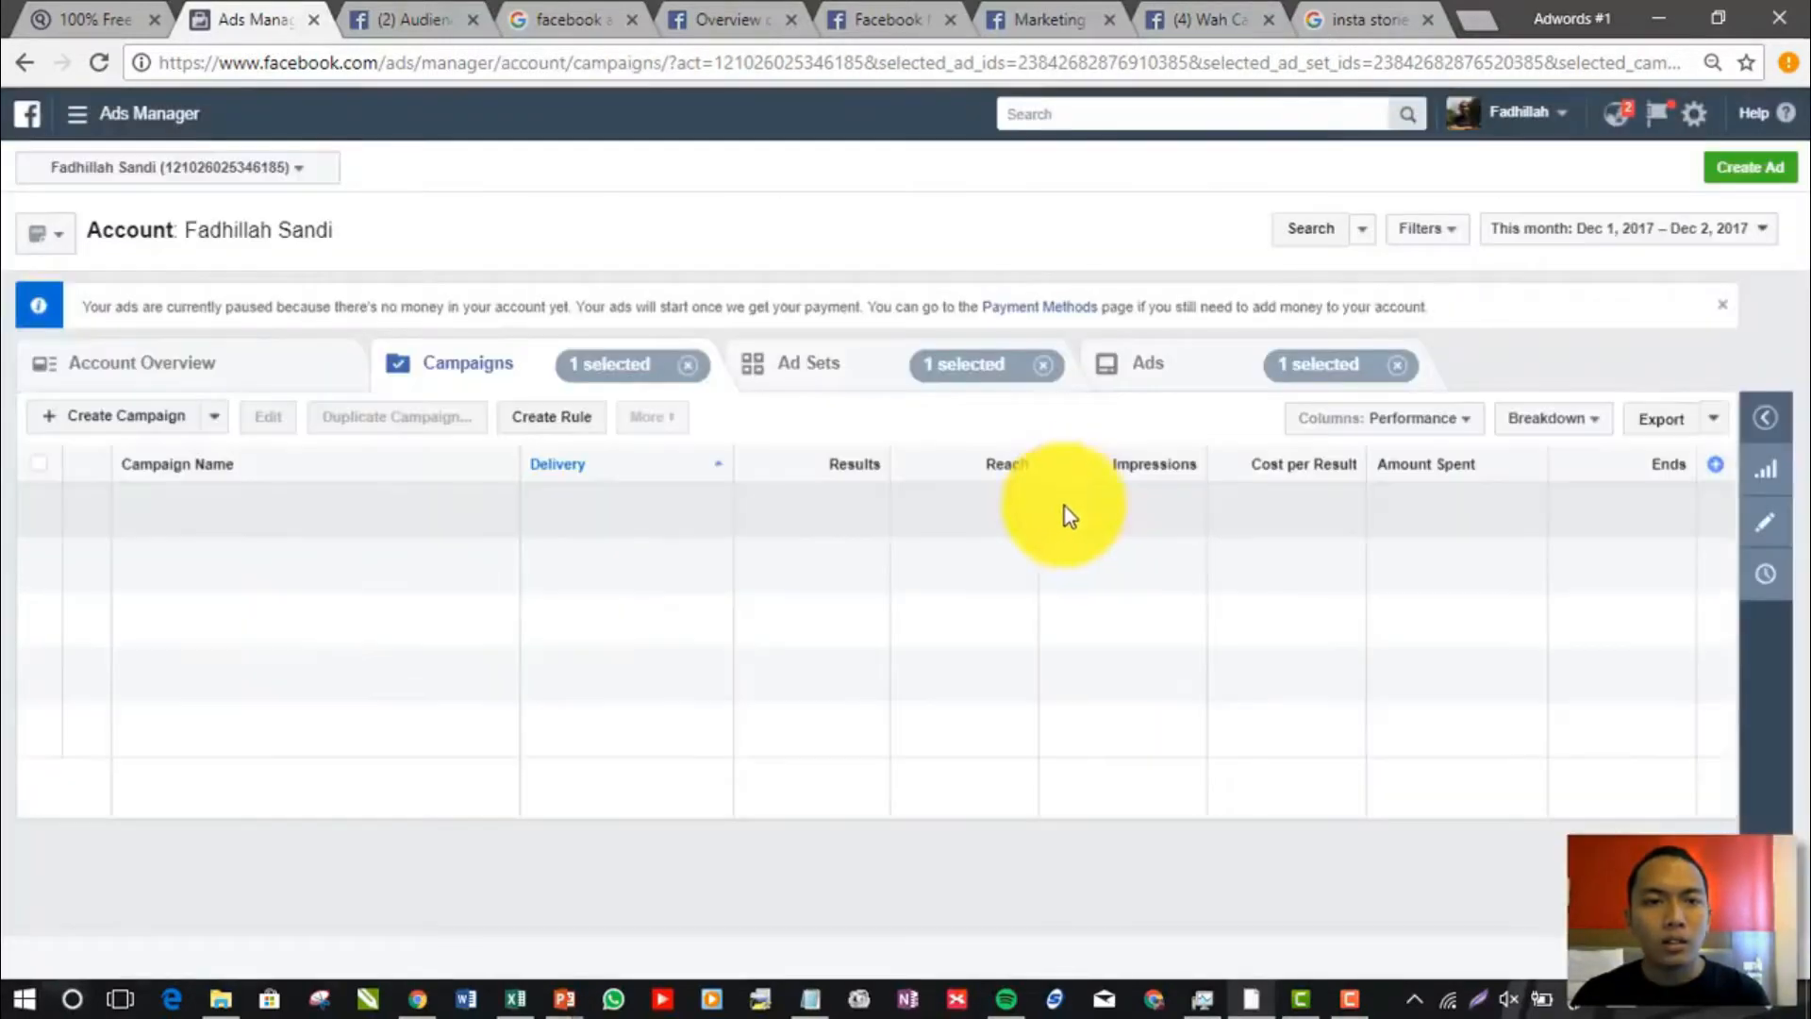
Duplicate the ad set "ID - W - 20-40" and open the new ad set copy for editing
{"action": "left_click", "coordinate": [843, 378]}
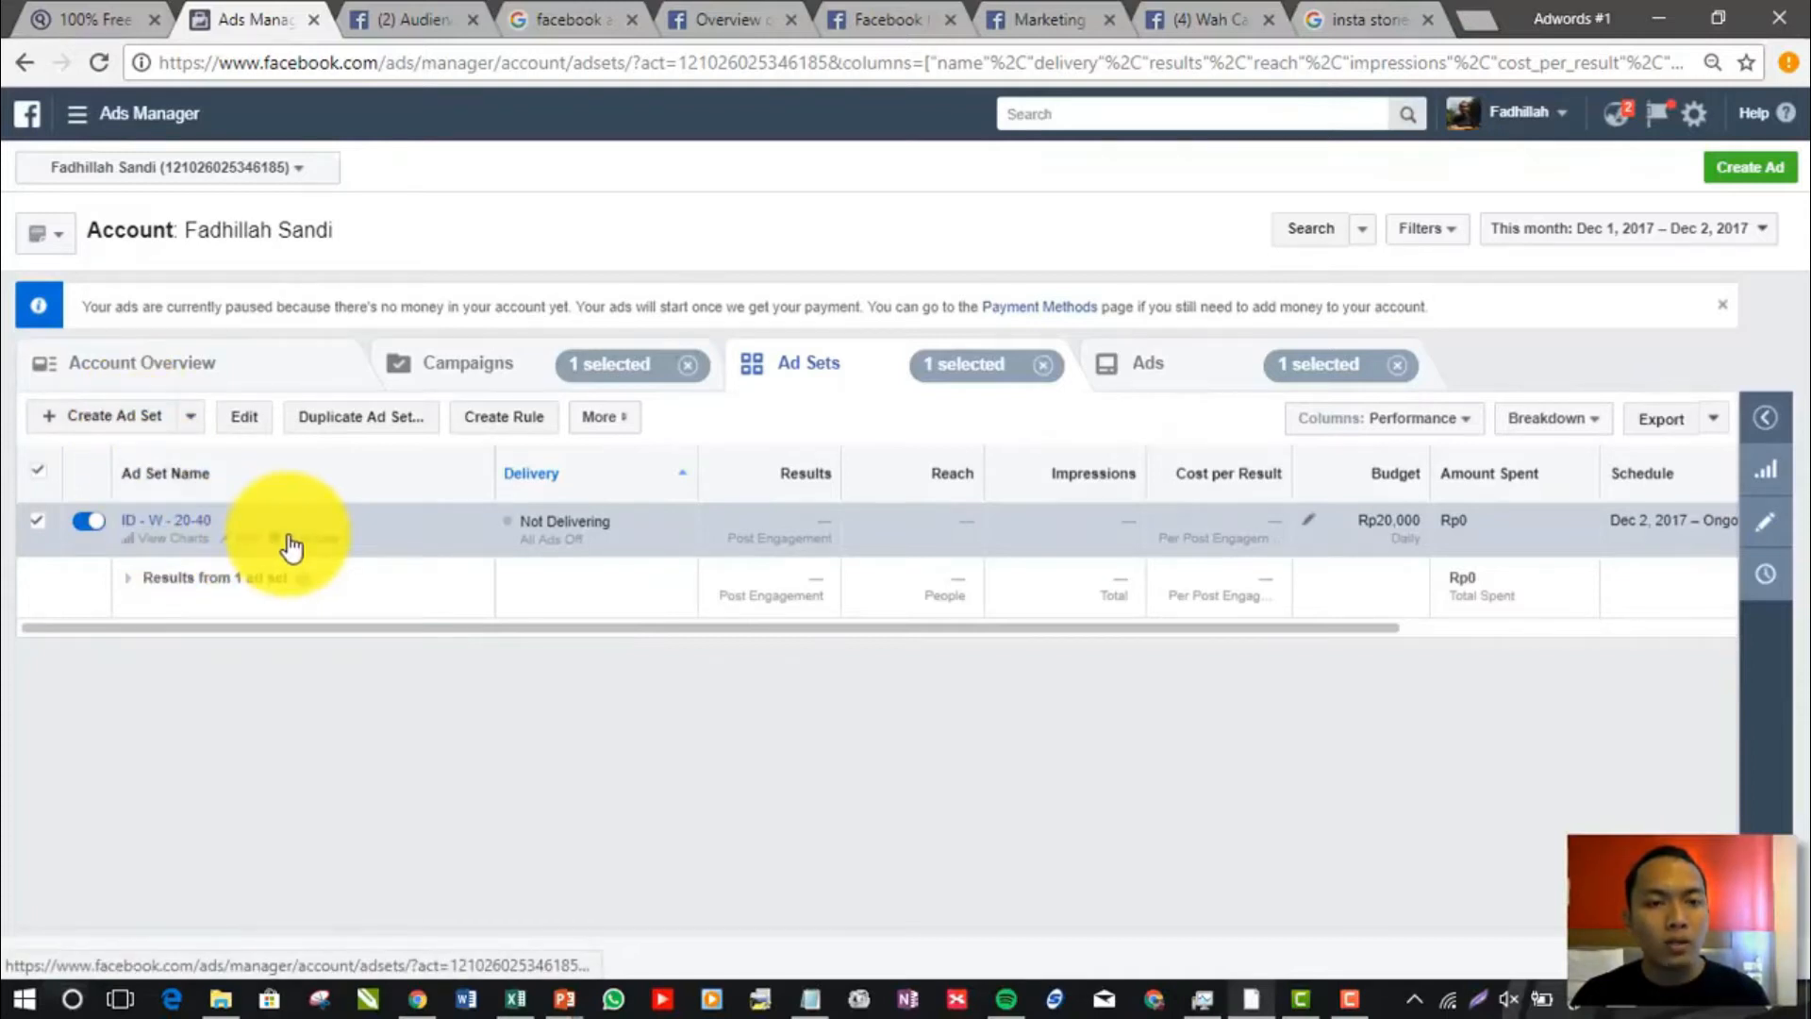
{"action": "left_click", "coordinate": [291, 543]}
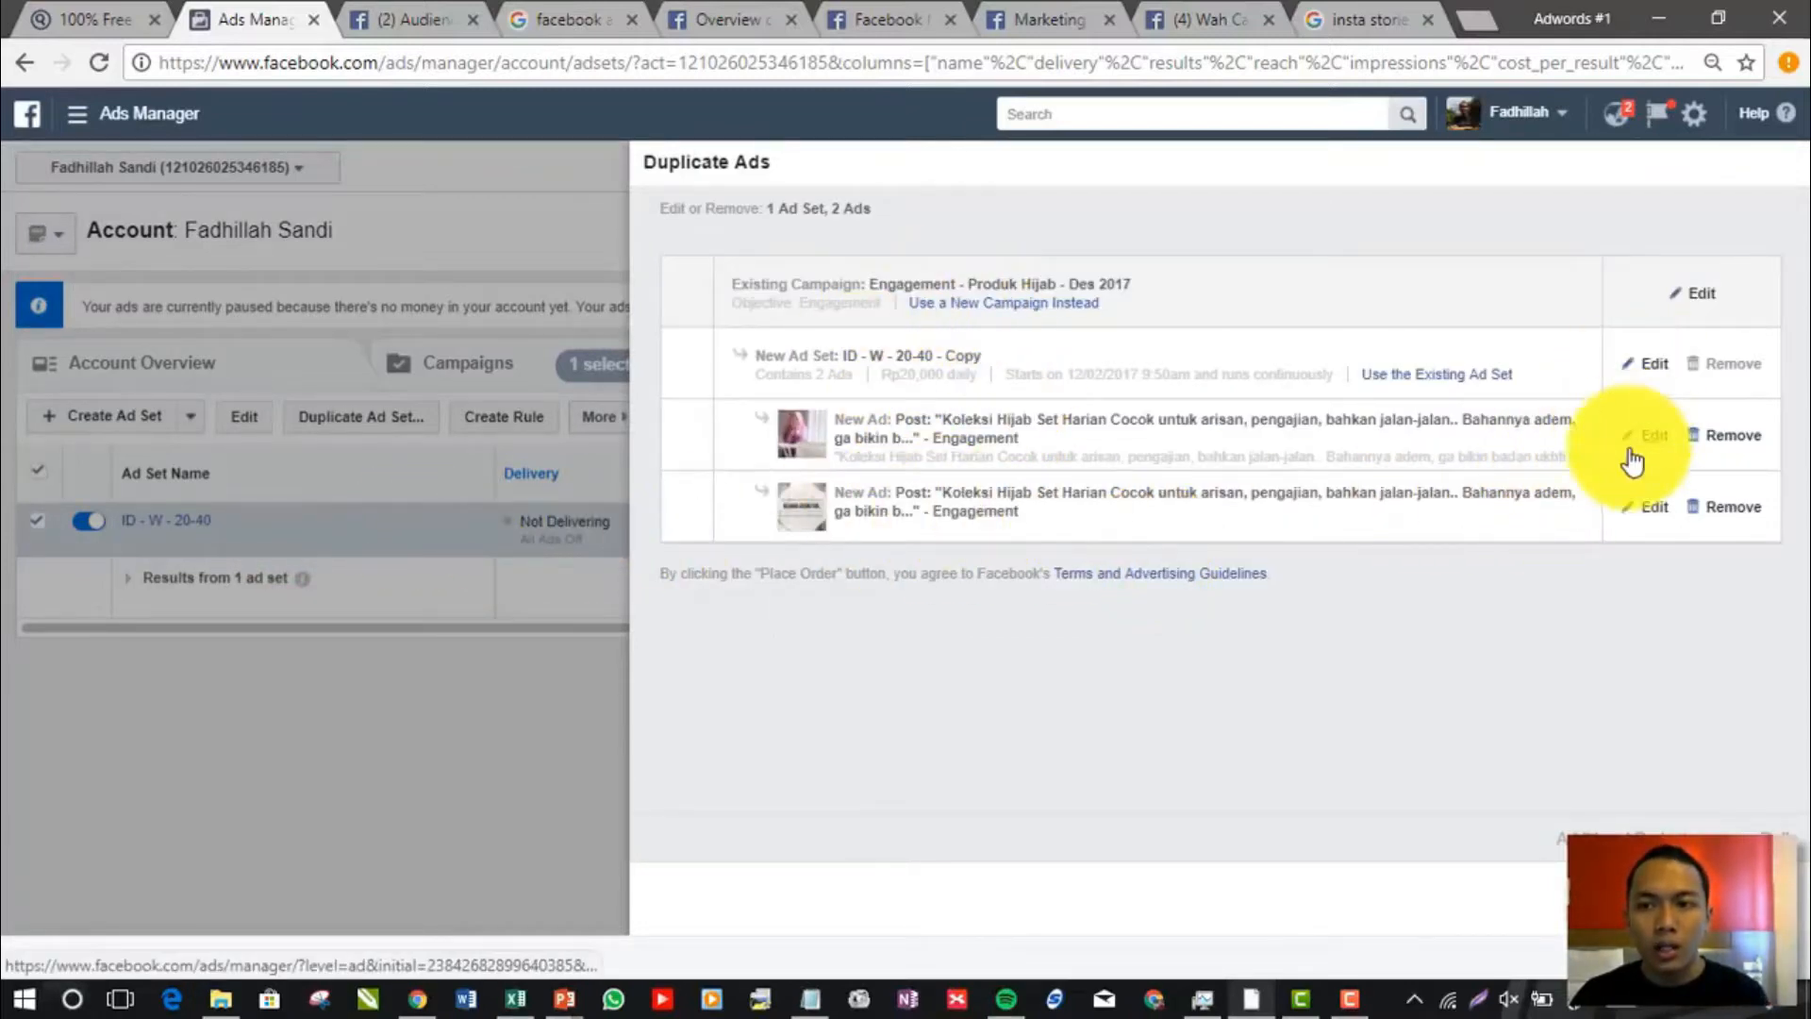
{"action": "left_click", "coordinate": [1649, 364]}
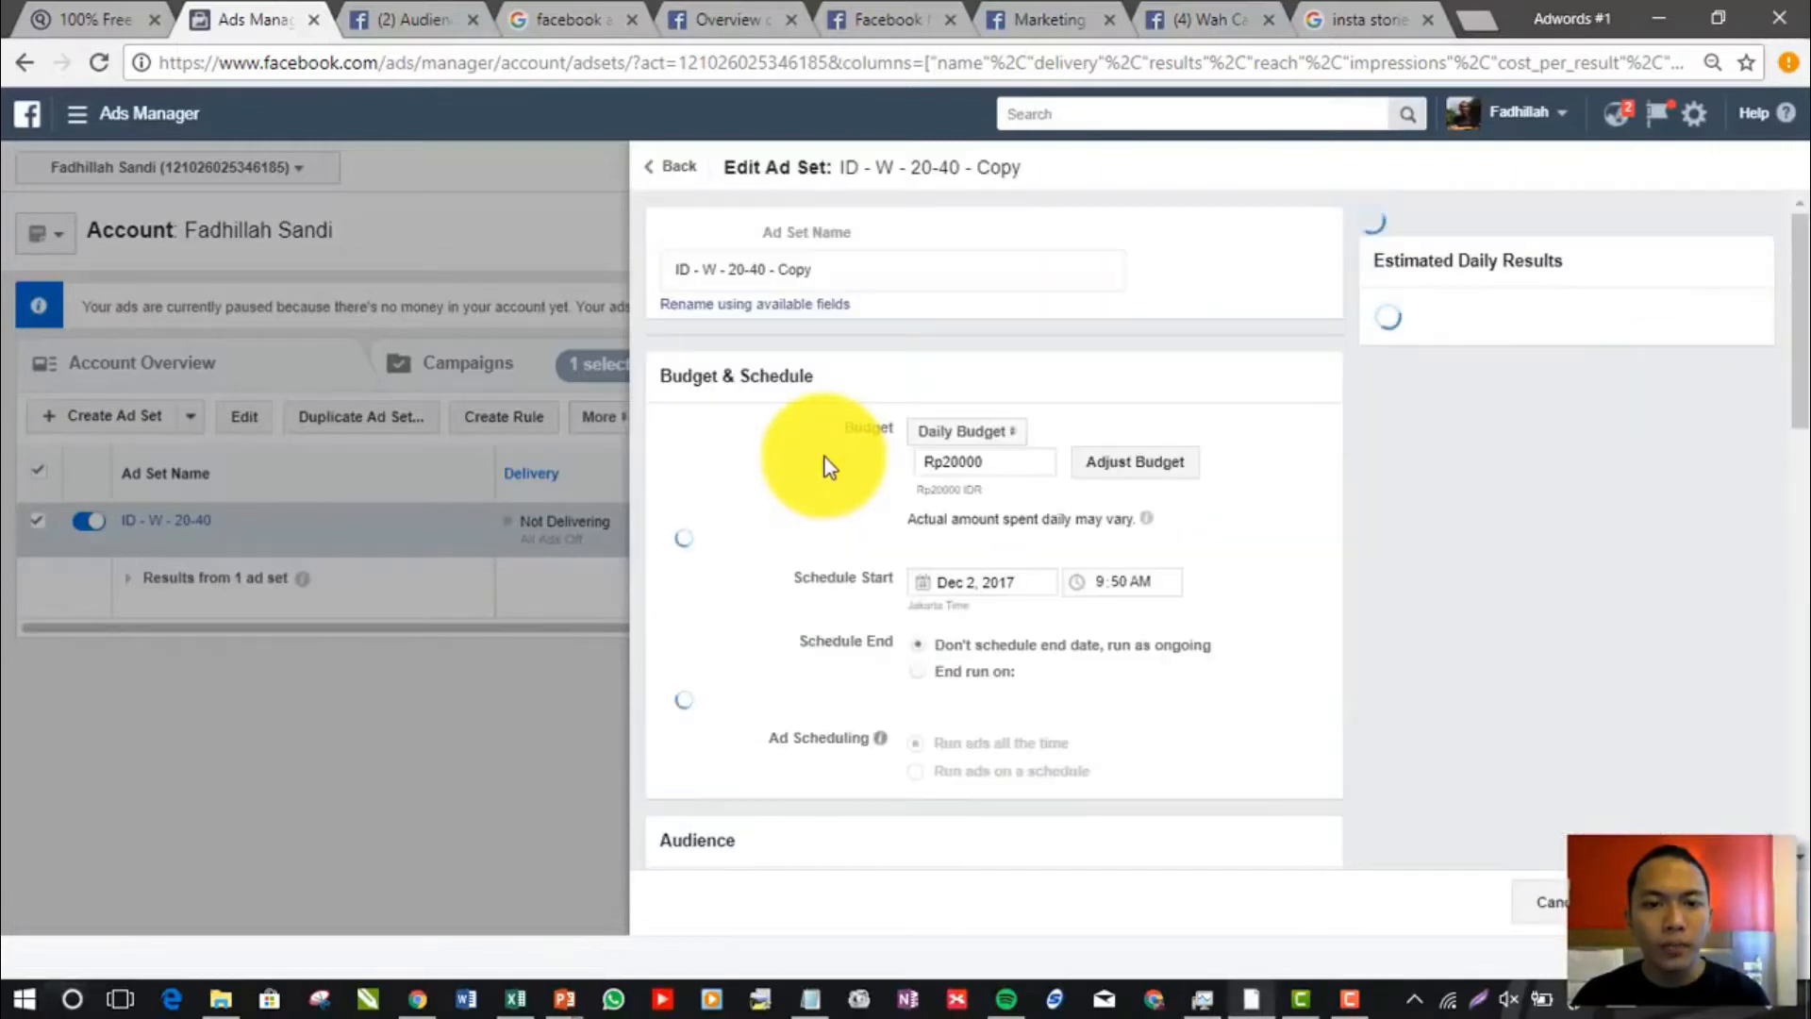
In the copied ad set's placement settings, select the Instagram platform with its Feed and deselect the Facebook platform
{"action": "scroll", "coordinate": [826, 466], "scroll_direction": "down", "scroll_amount": 5}
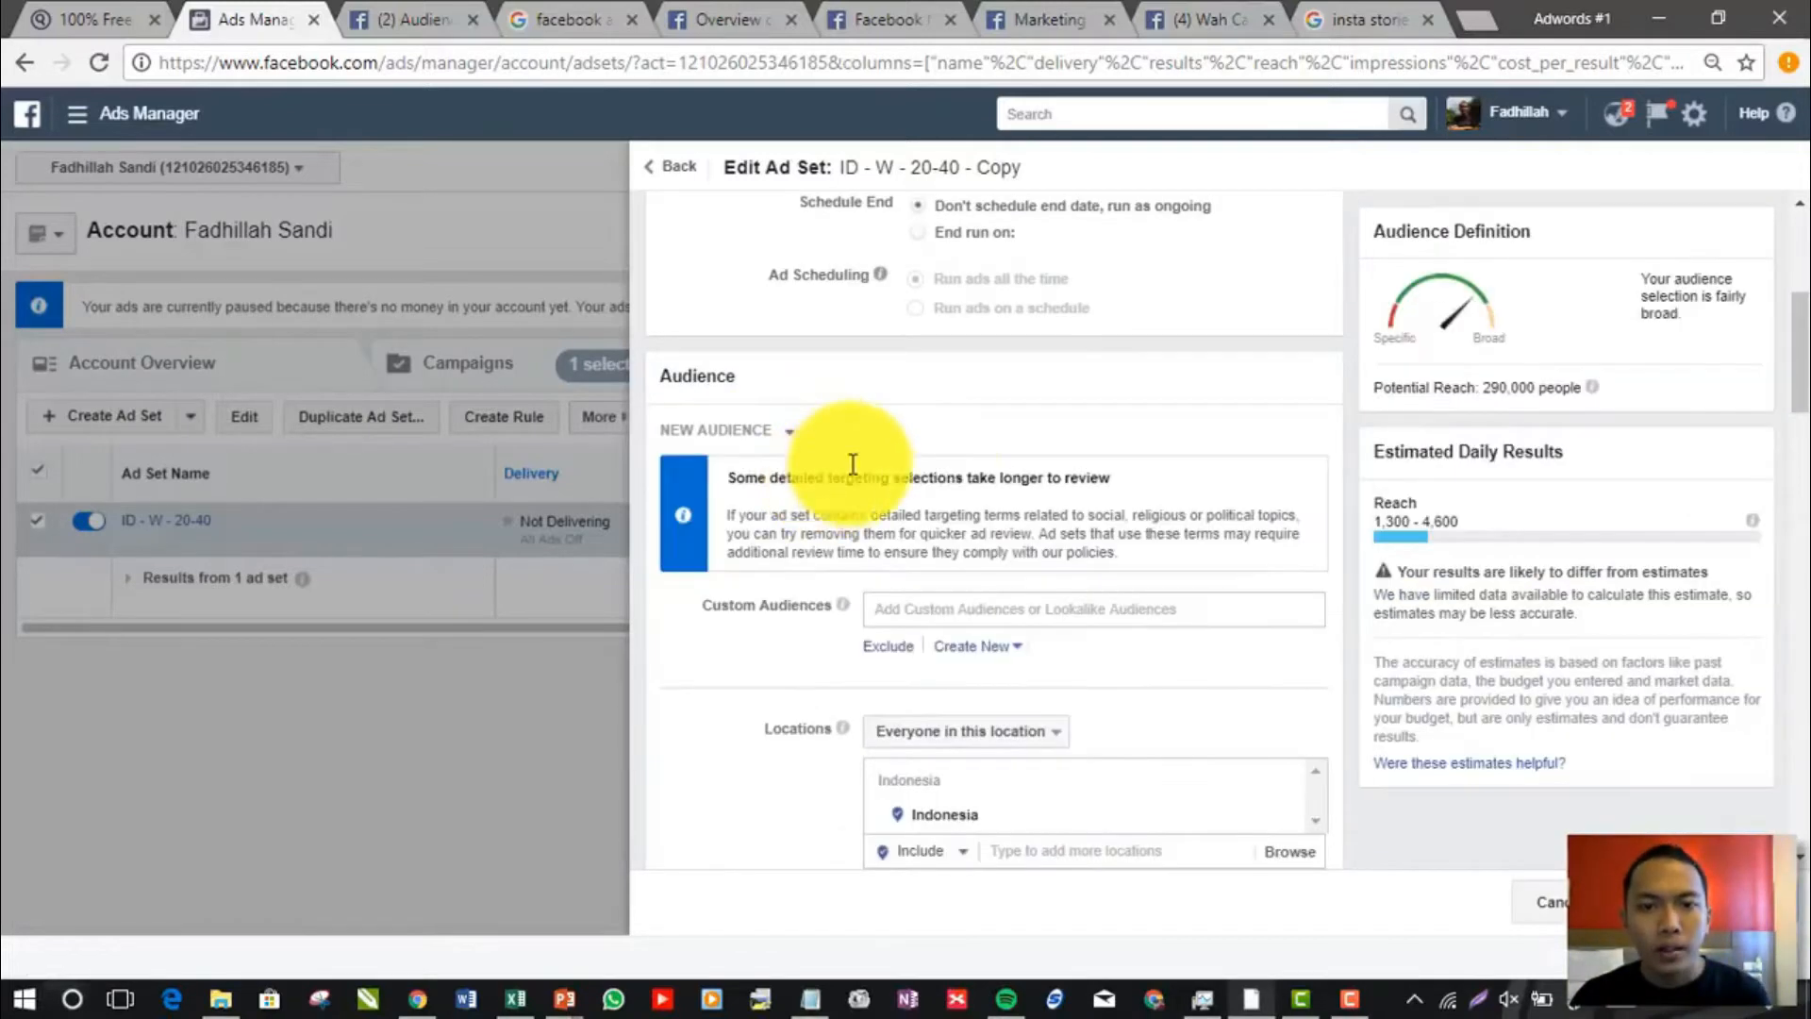
{"action": "scroll", "coordinate": [936, 463], "scroll_direction": "down", "scroll_amount": 3}
{"action": "scroll", "coordinate": [937, 469], "scroll_direction": "down", "scroll_amount": 7}
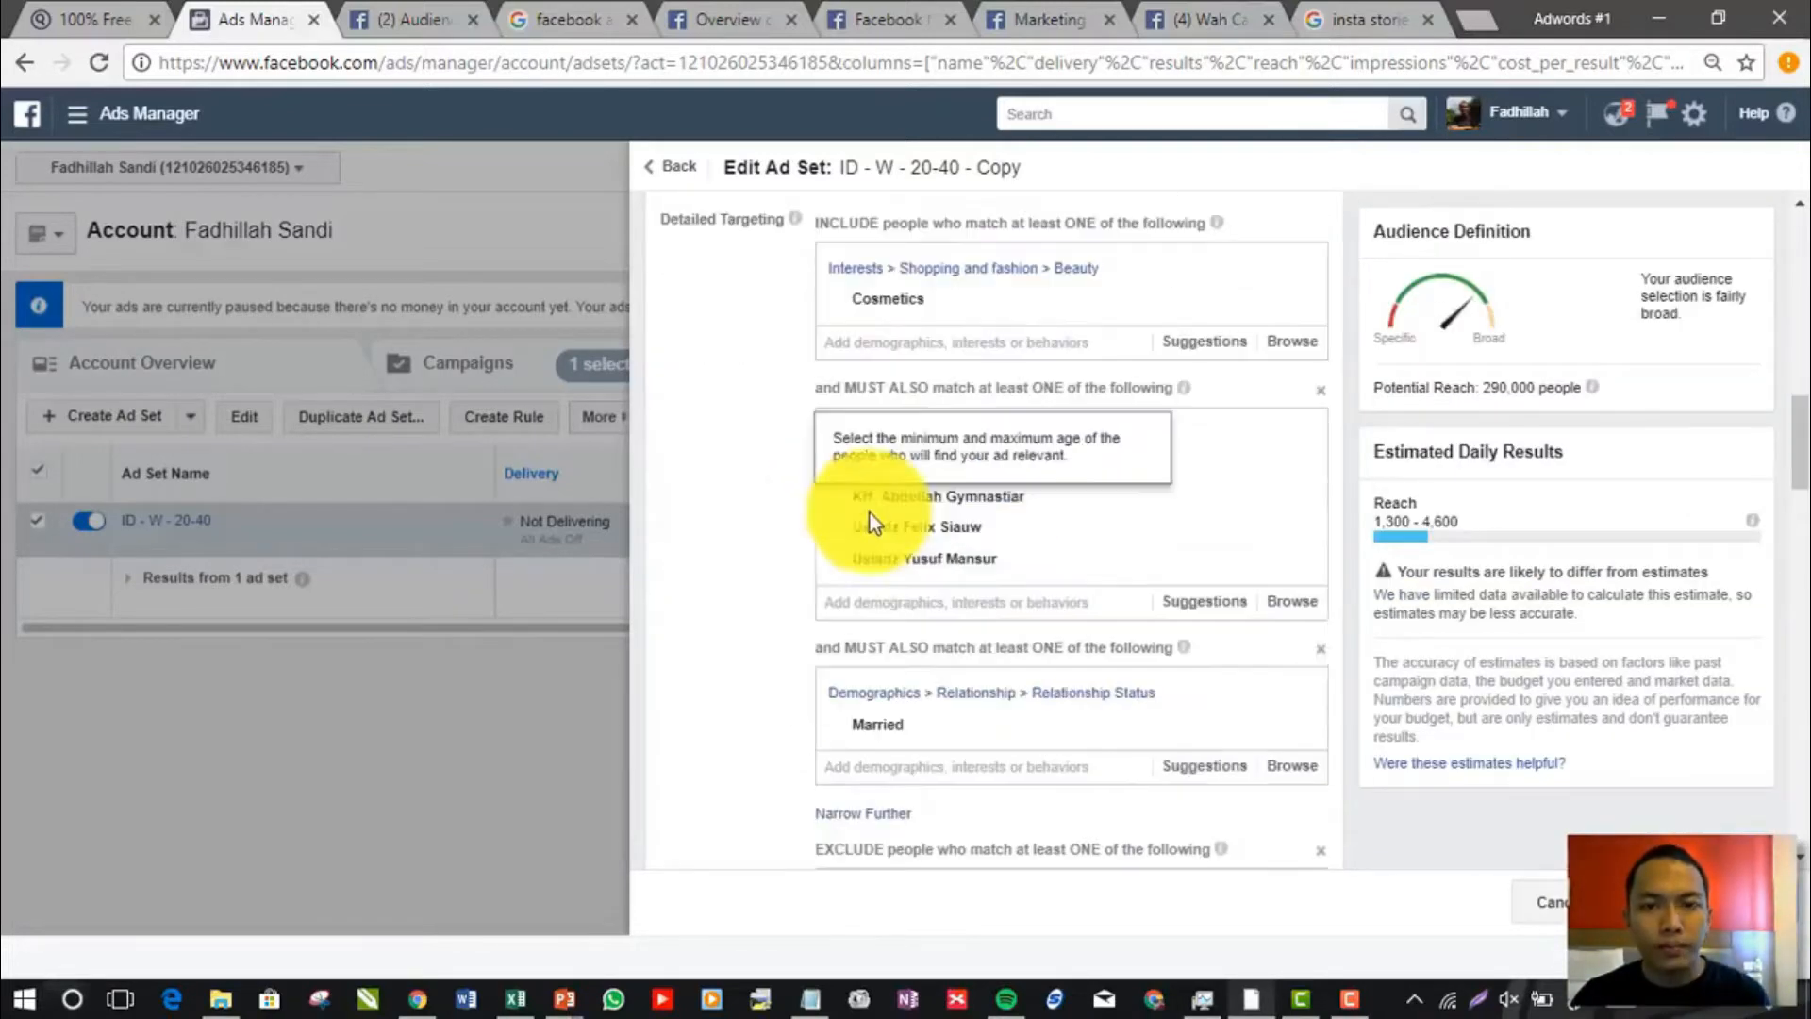
{"action": "scroll", "coordinate": [790, 544], "scroll_direction": "down", "scroll_amount": 7}
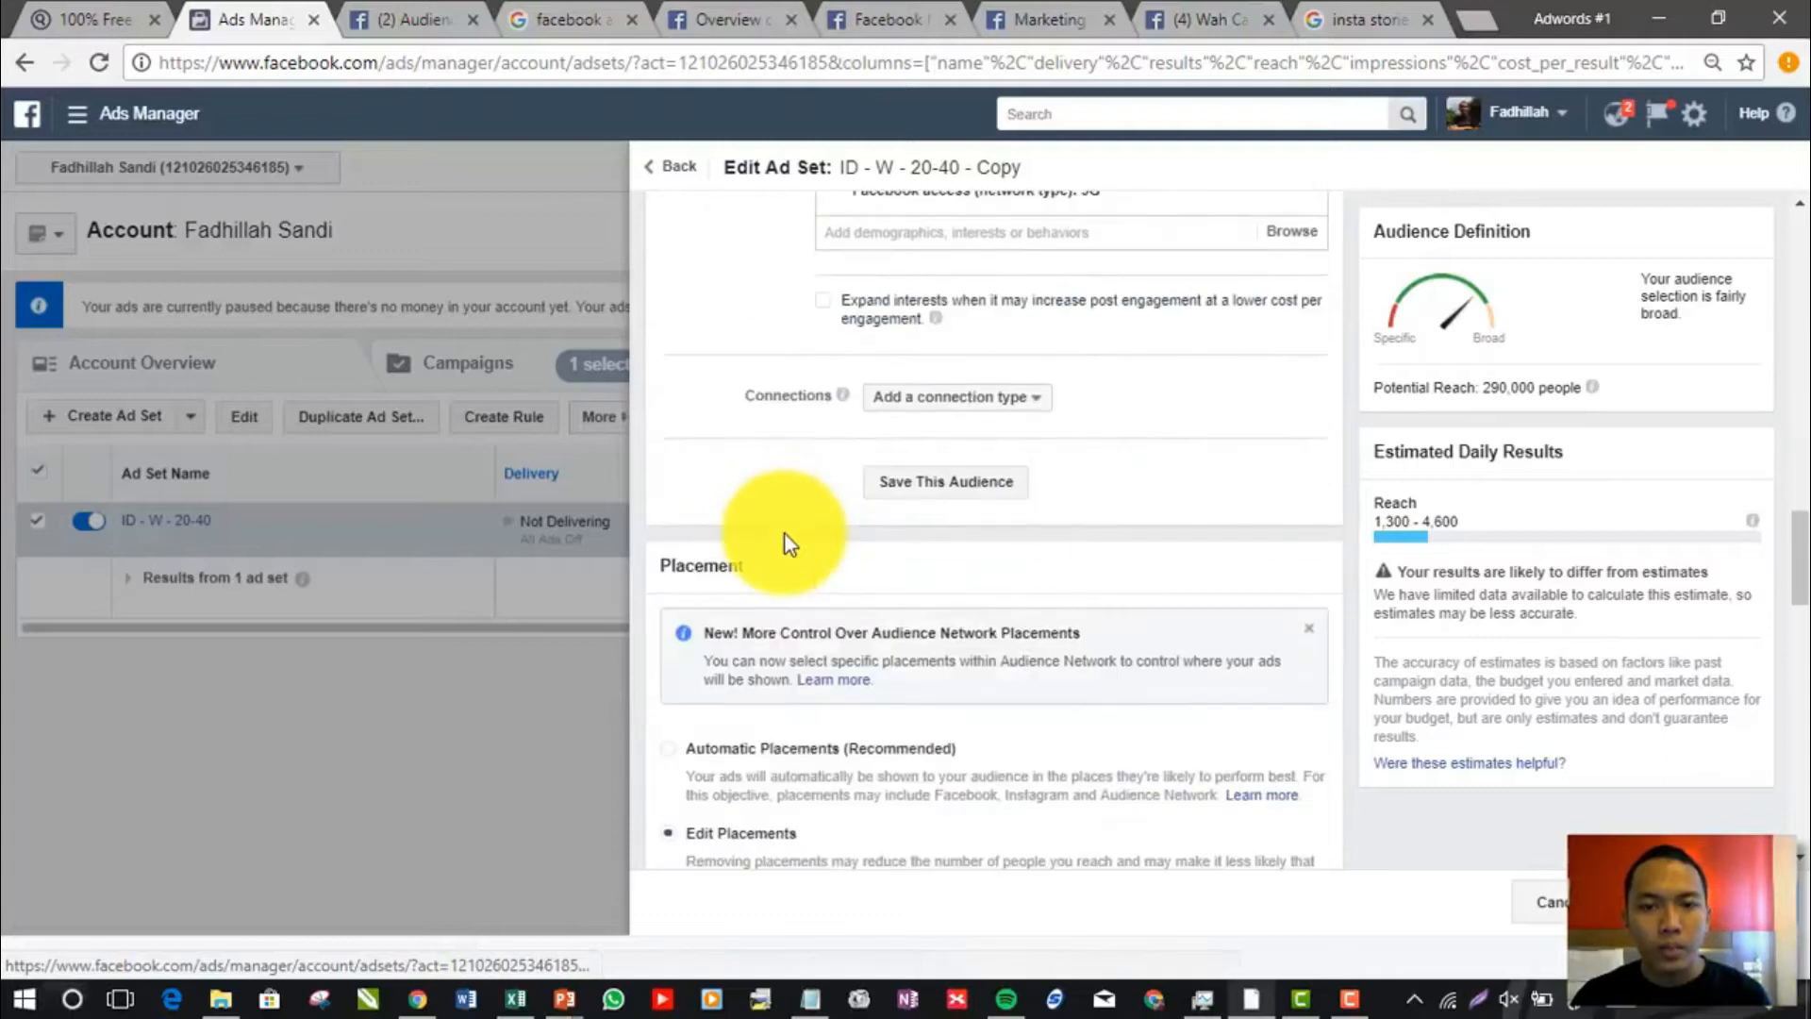
{"action": "left_click_drag", "start_coordinate": [665, 566], "coordinate": [766, 570]}
{"action": "scroll", "coordinate": [811, 558], "scroll_direction": "down", "scroll_amount": 5}
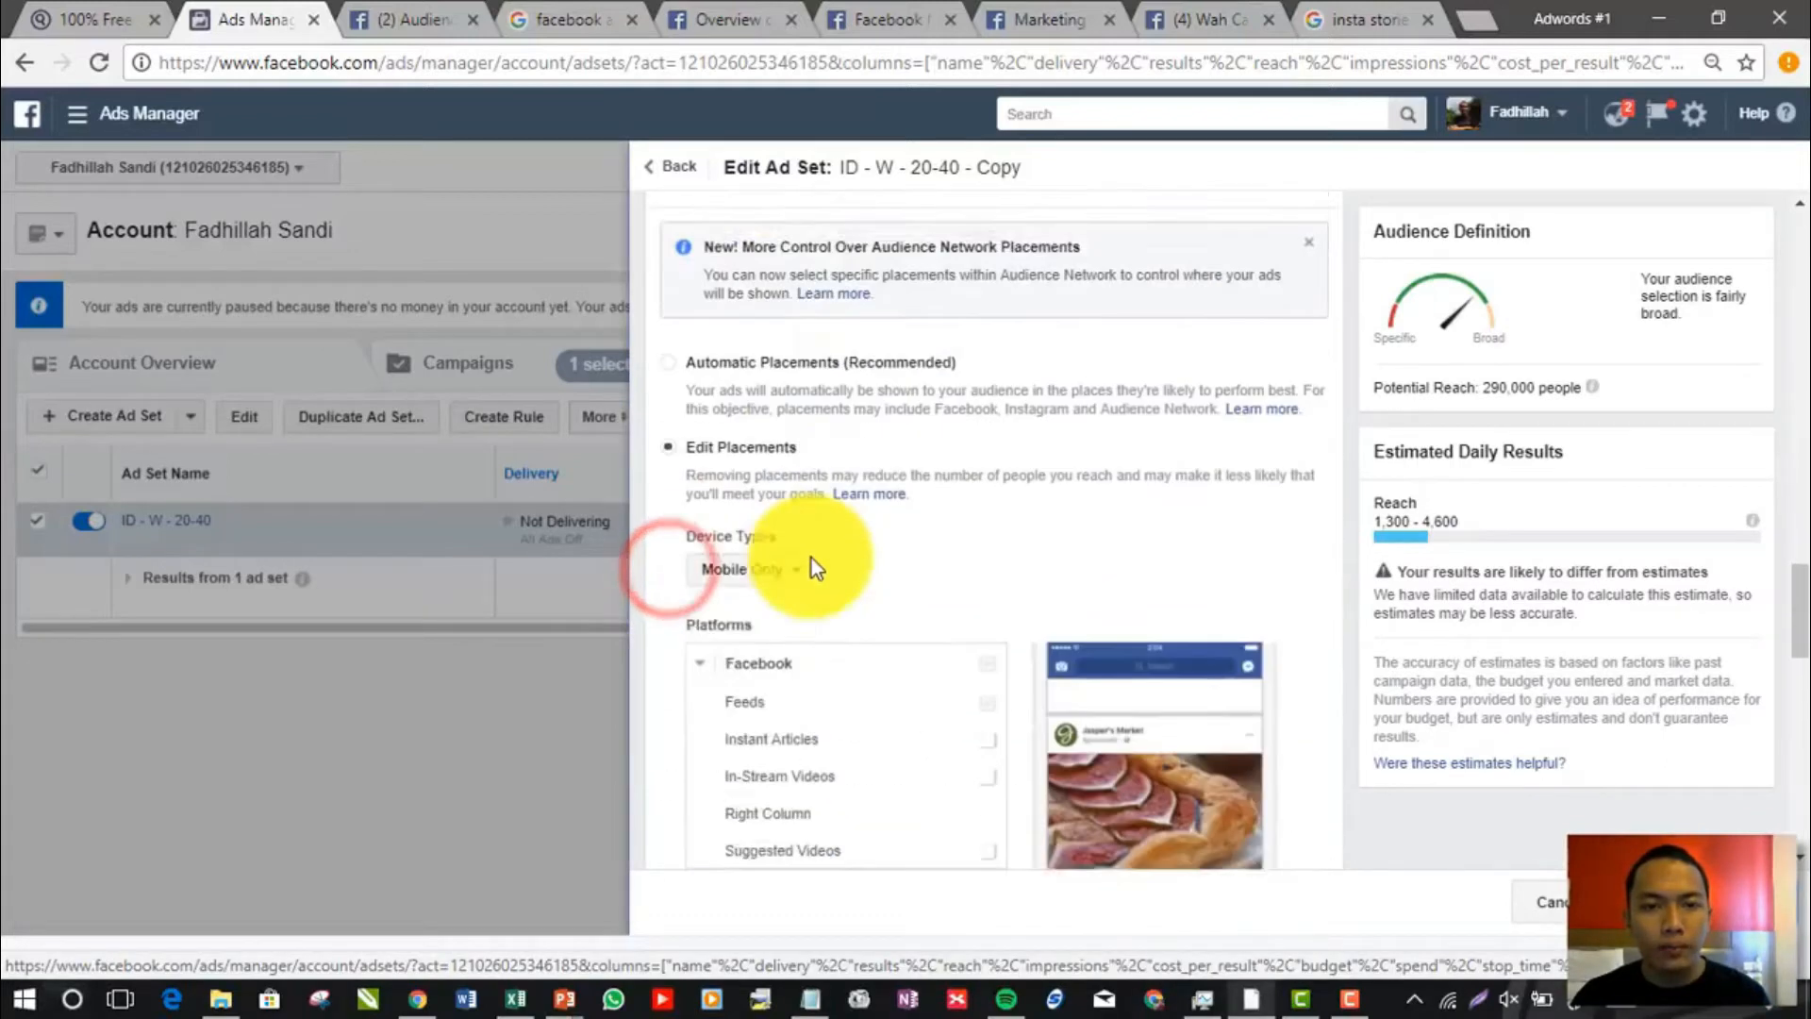
{"action": "scroll", "coordinate": [944, 509], "scroll_direction": "down", "scroll_amount": 5}
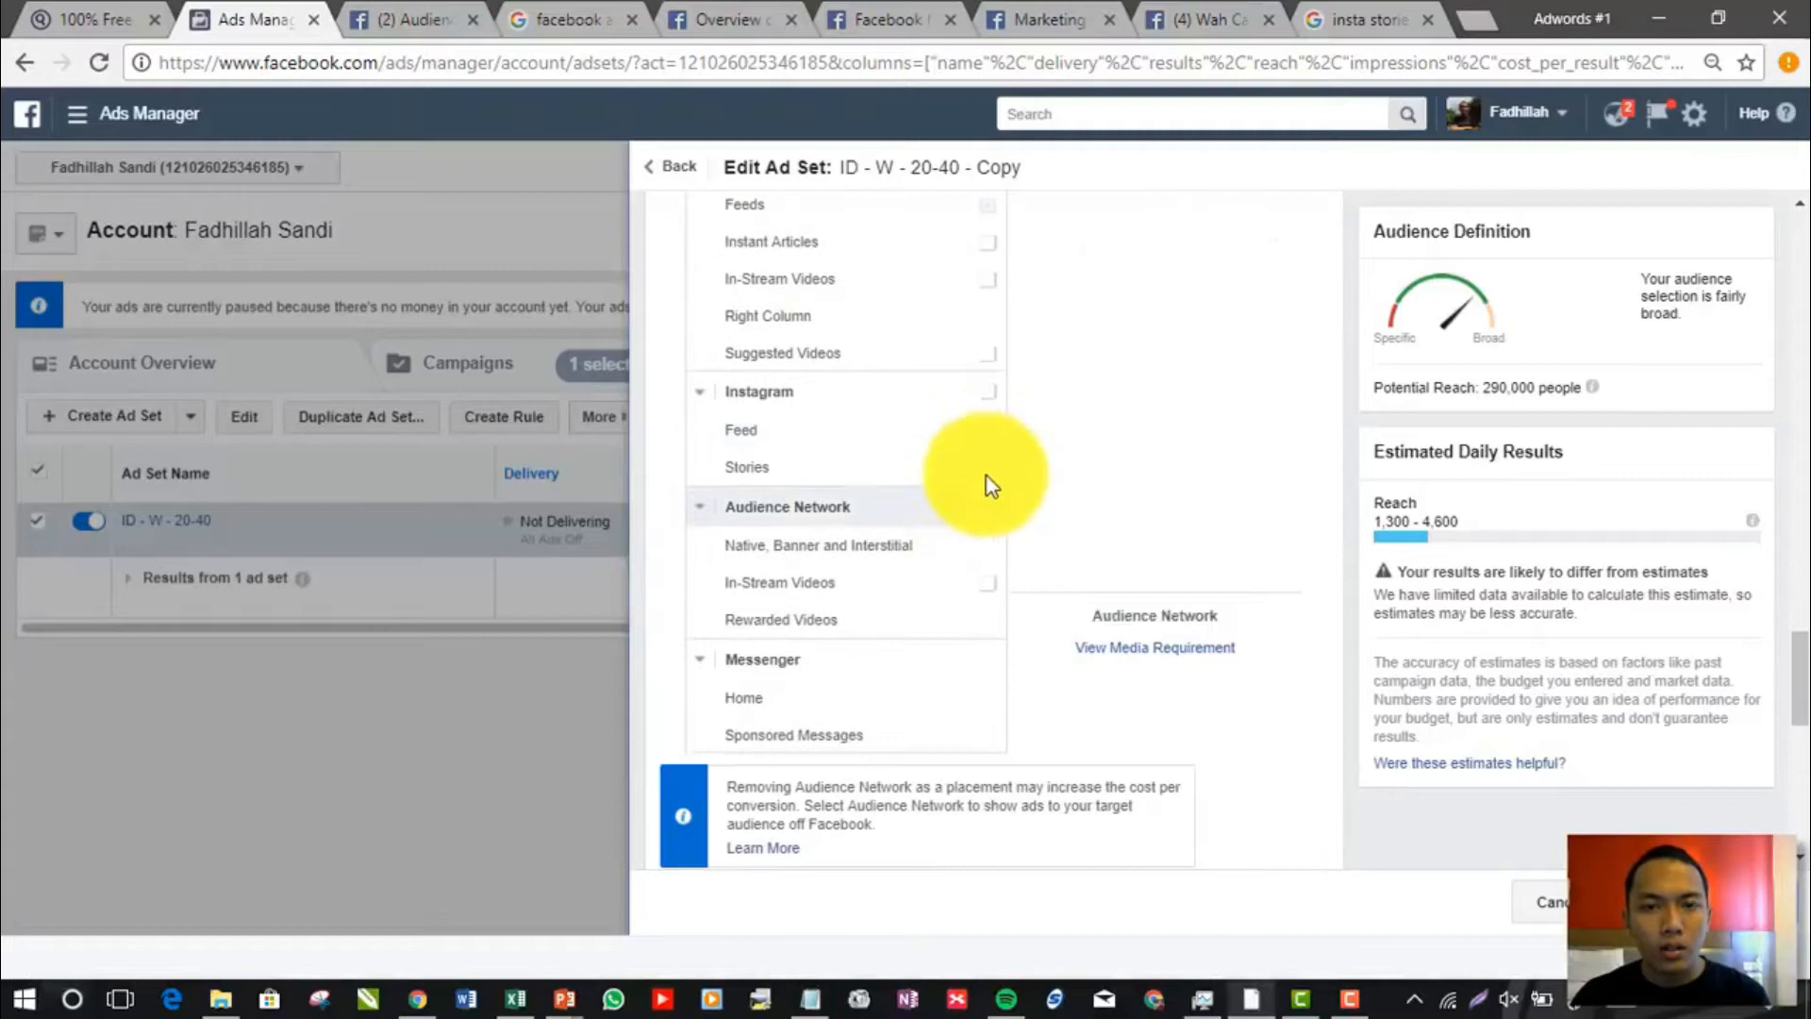
{"action": "left_click", "coordinate": [986, 392]}
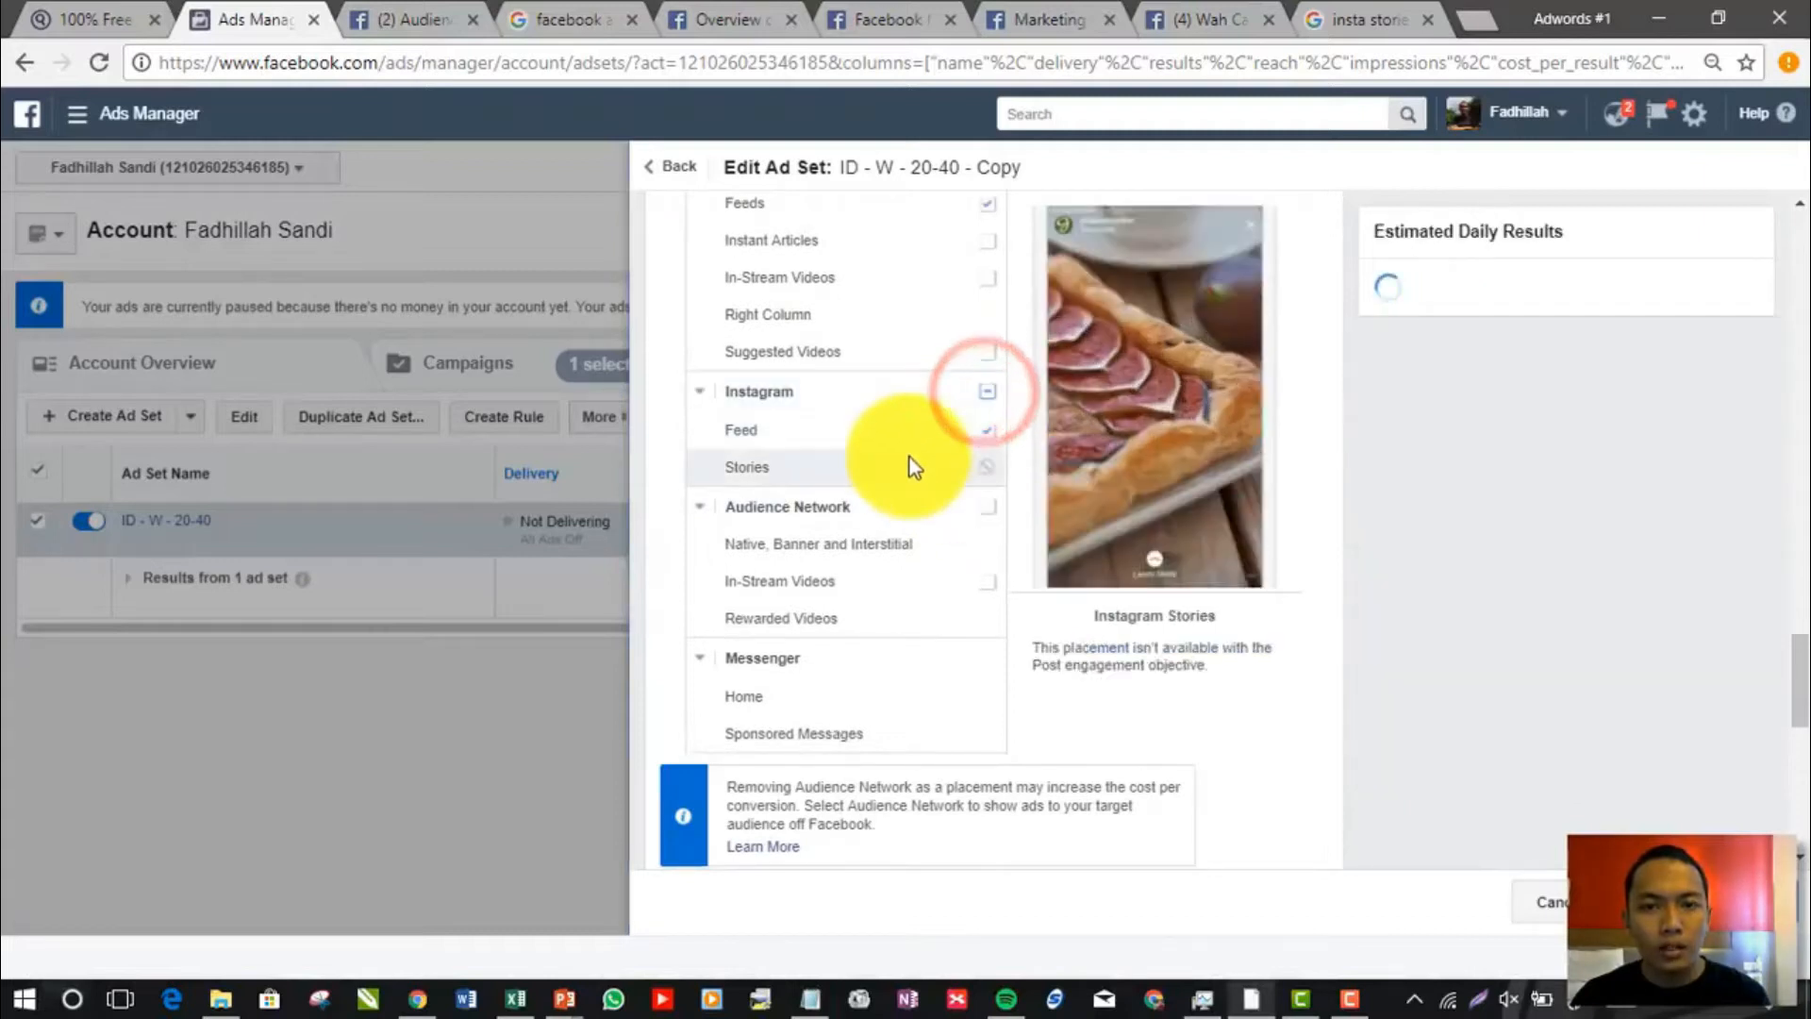
{"action": "scroll", "coordinate": [1773, 590], "scroll_direction": "up", "scroll_amount": 3}
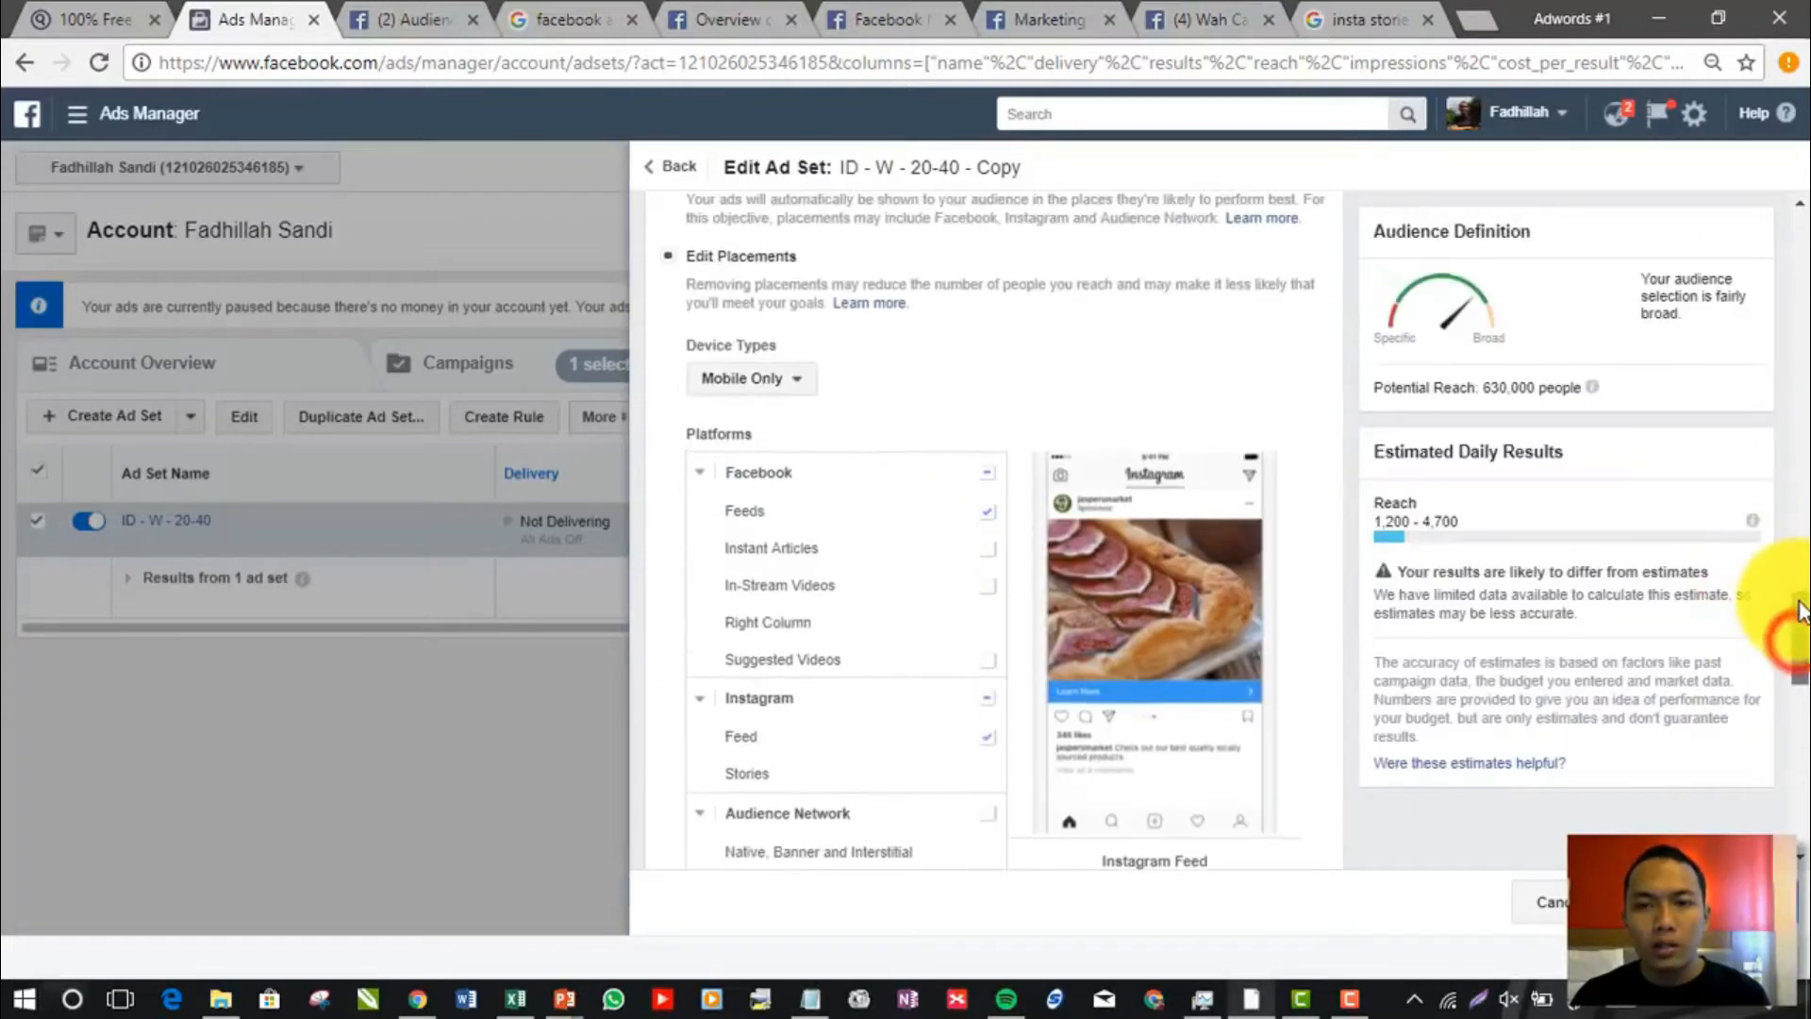
{"action": "left_click", "coordinate": [988, 471]}
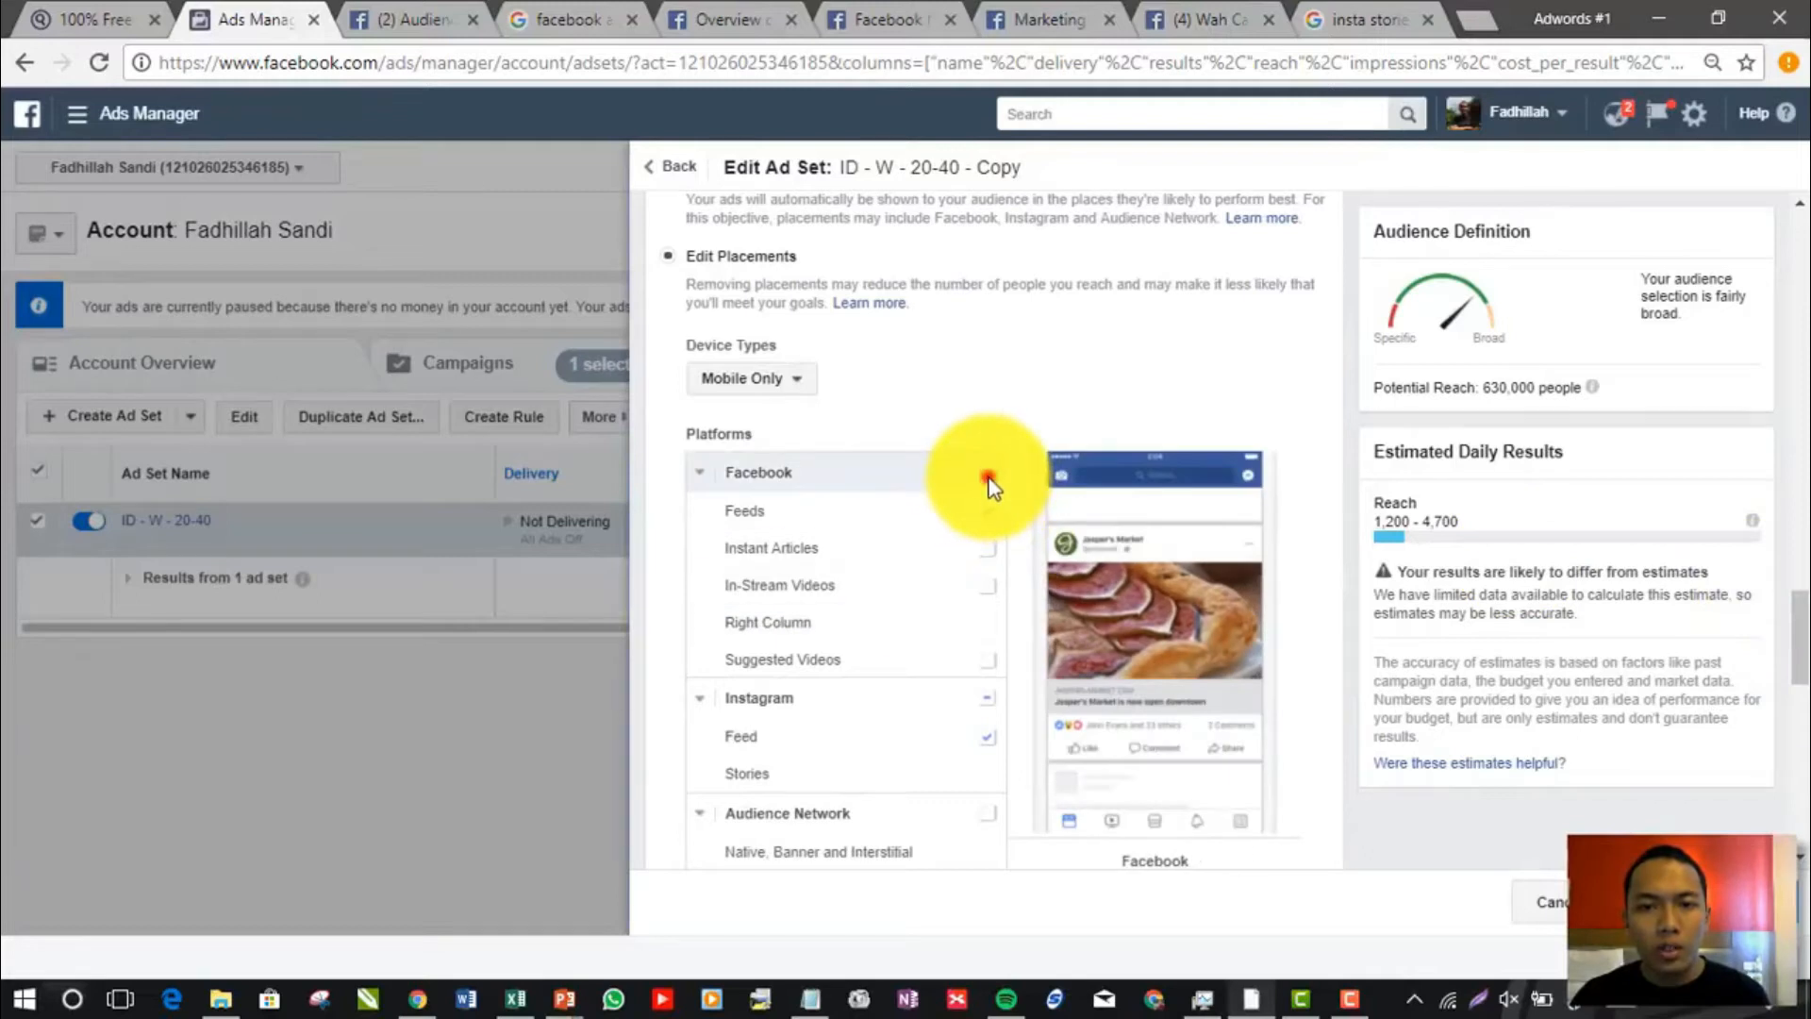
Check the ad set's Instagram Stories placement, then open the Buffer Blog Instagram Stories example image at full size from the image search
{"action": "left_click_drag", "start_coordinate": [1803, 617], "coordinate": [1801, 639]}
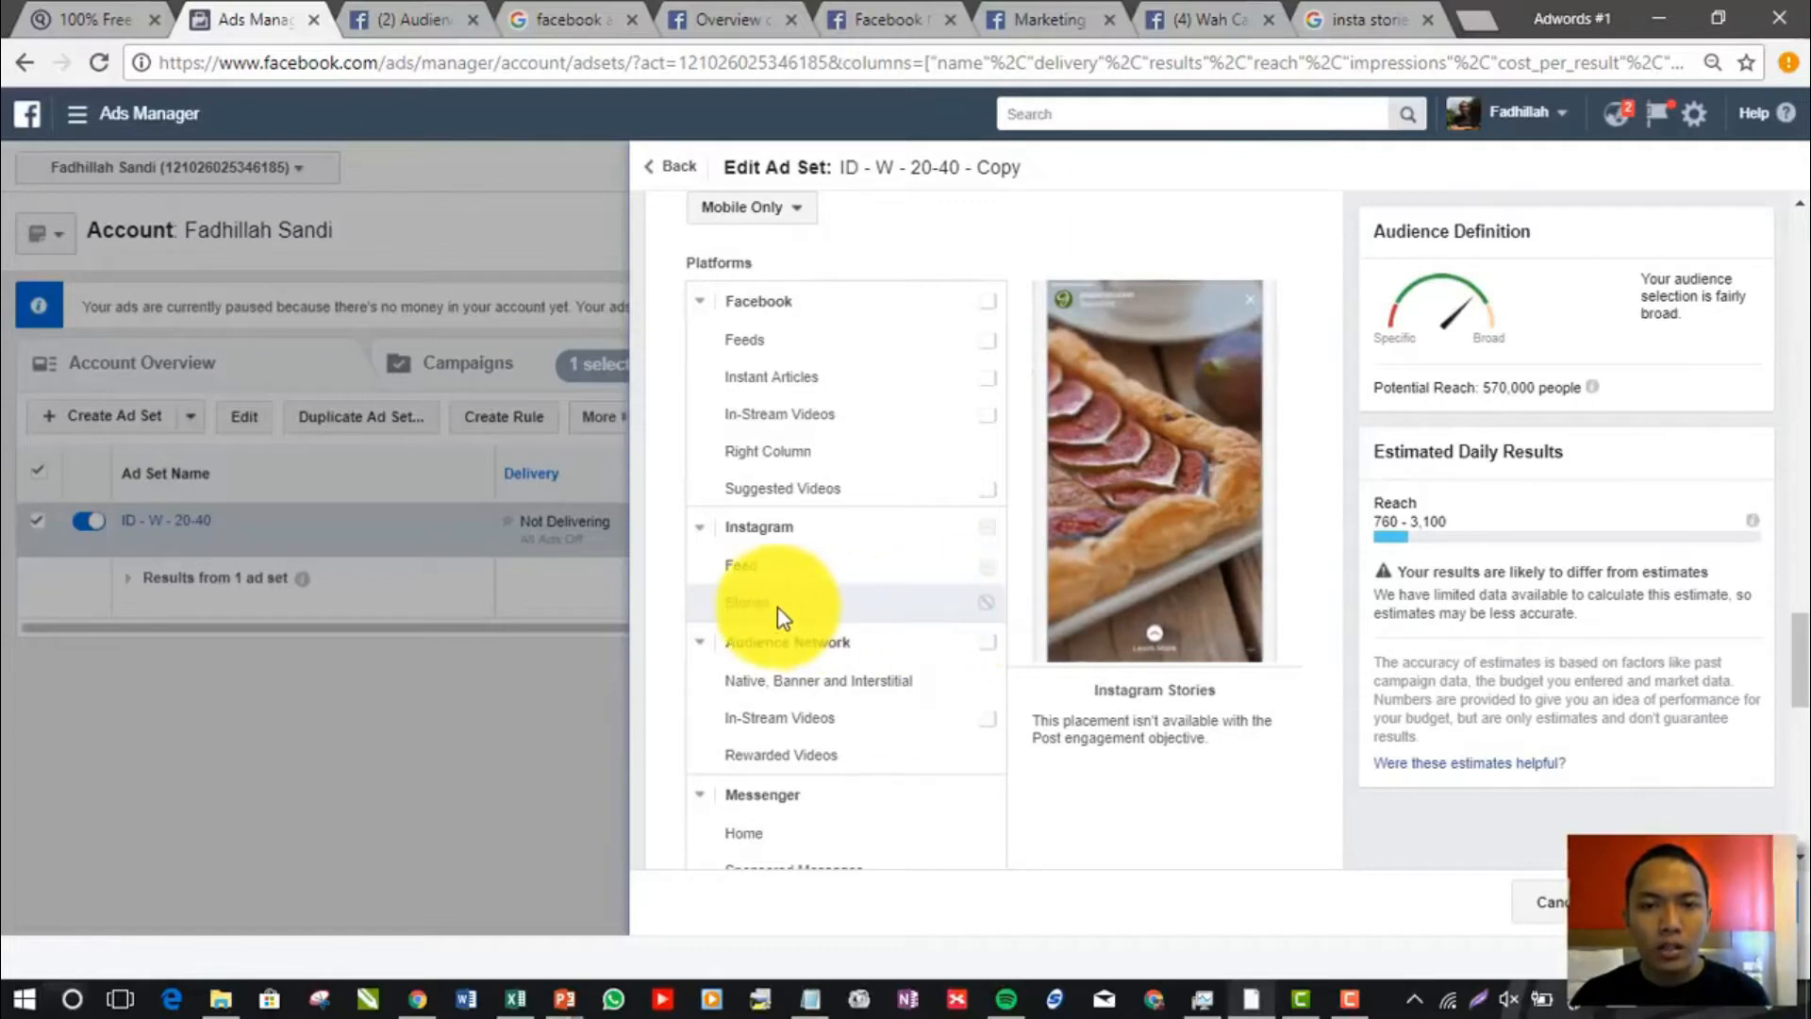
{"action": "left_click", "coordinate": [1358, 19]}
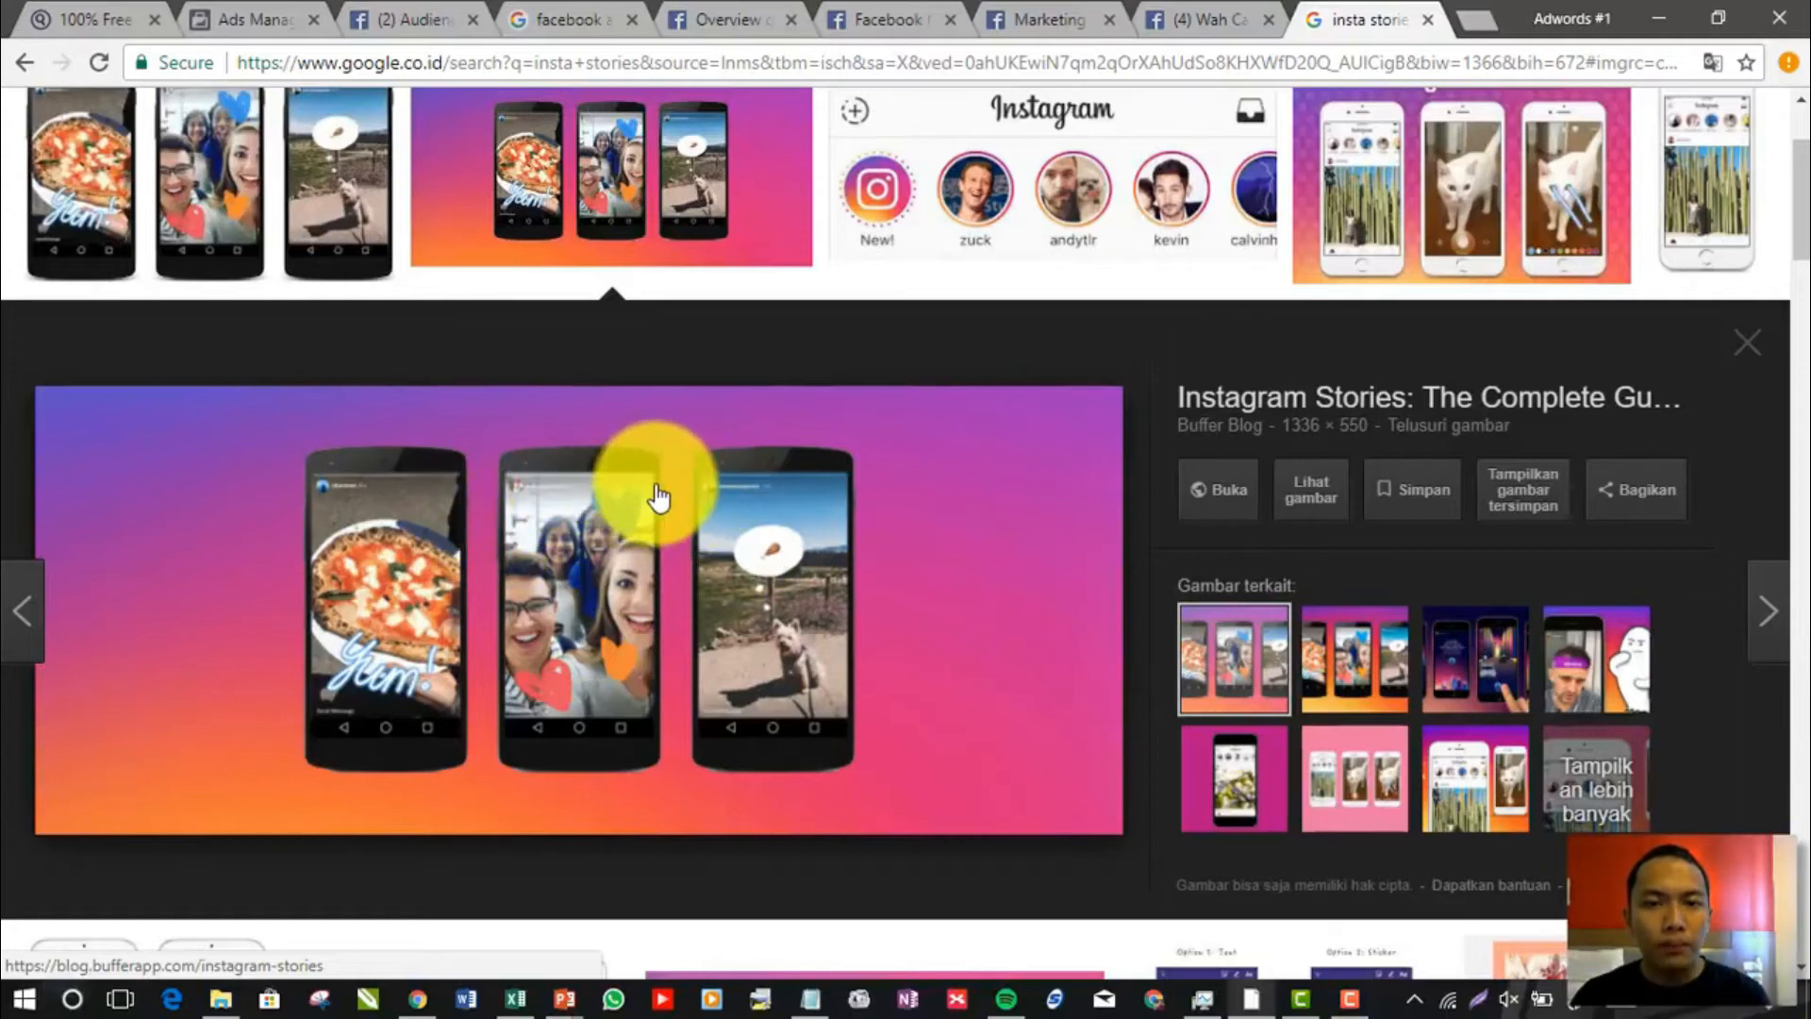
{"action": "right_click", "coordinate": [726, 514]}
{"action": "left_click", "coordinate": [802, 517]}
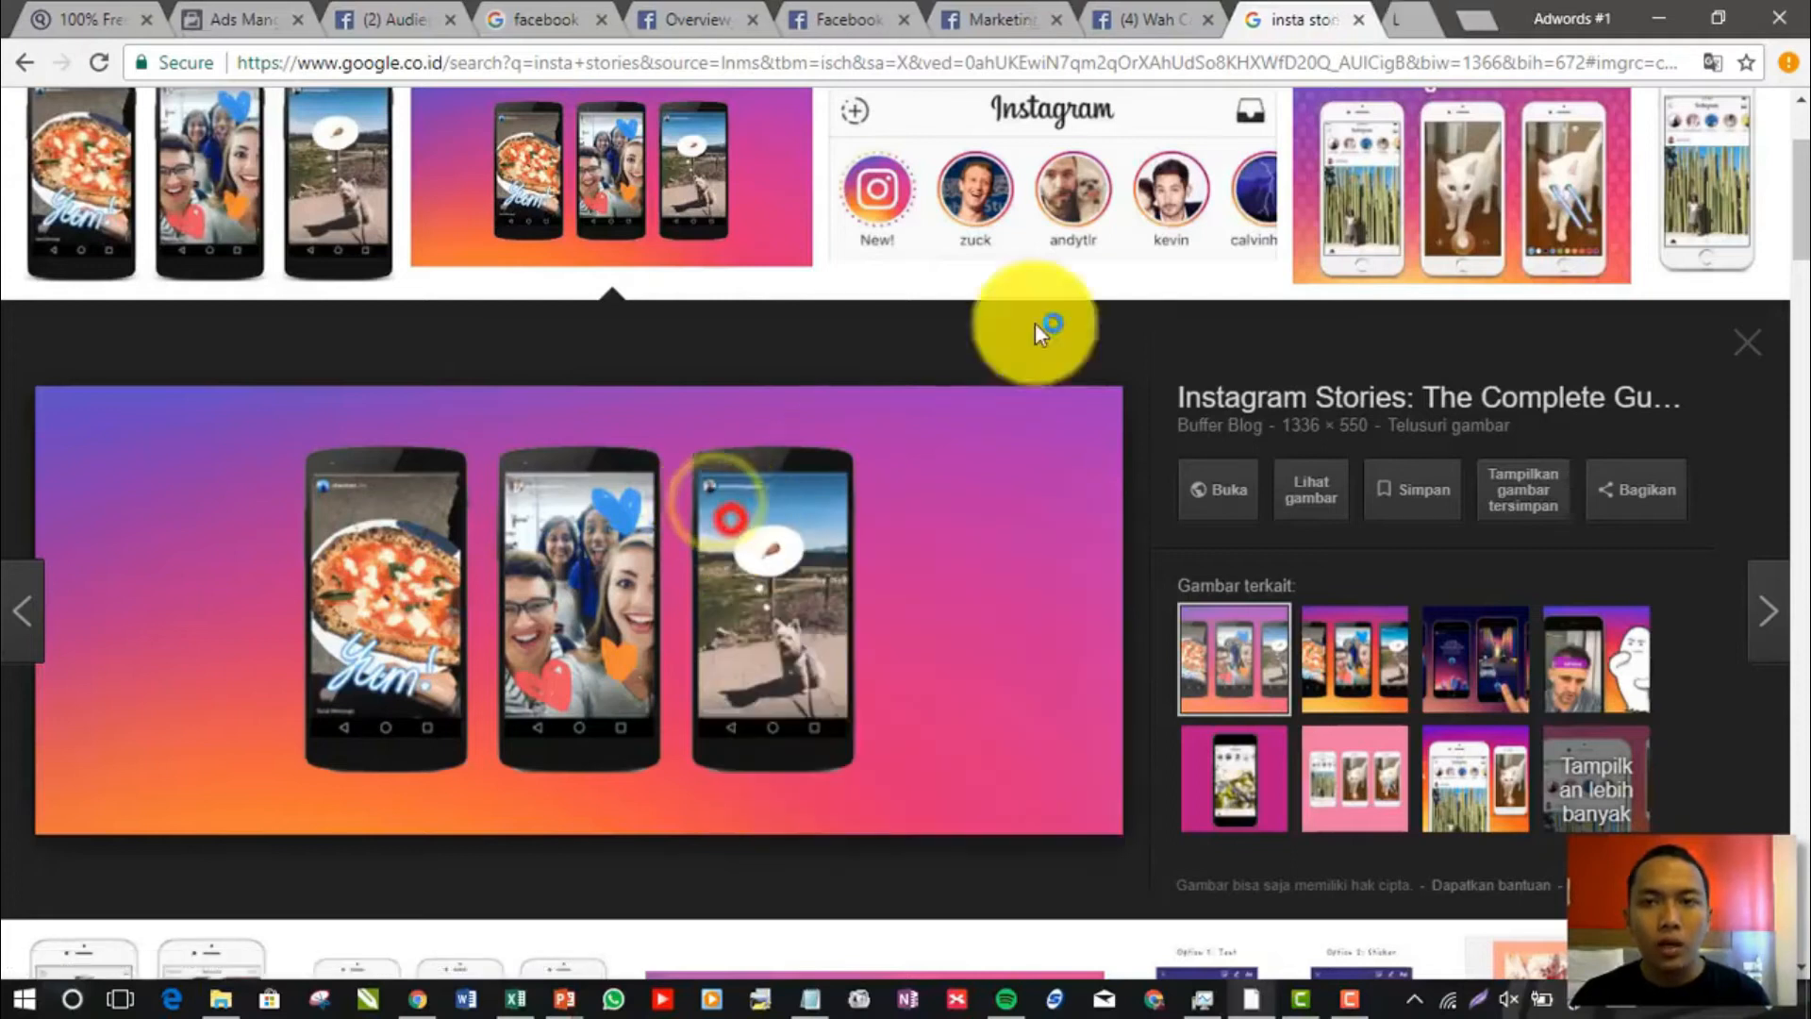
{"action": "left_click", "coordinate": [1377, 14]}
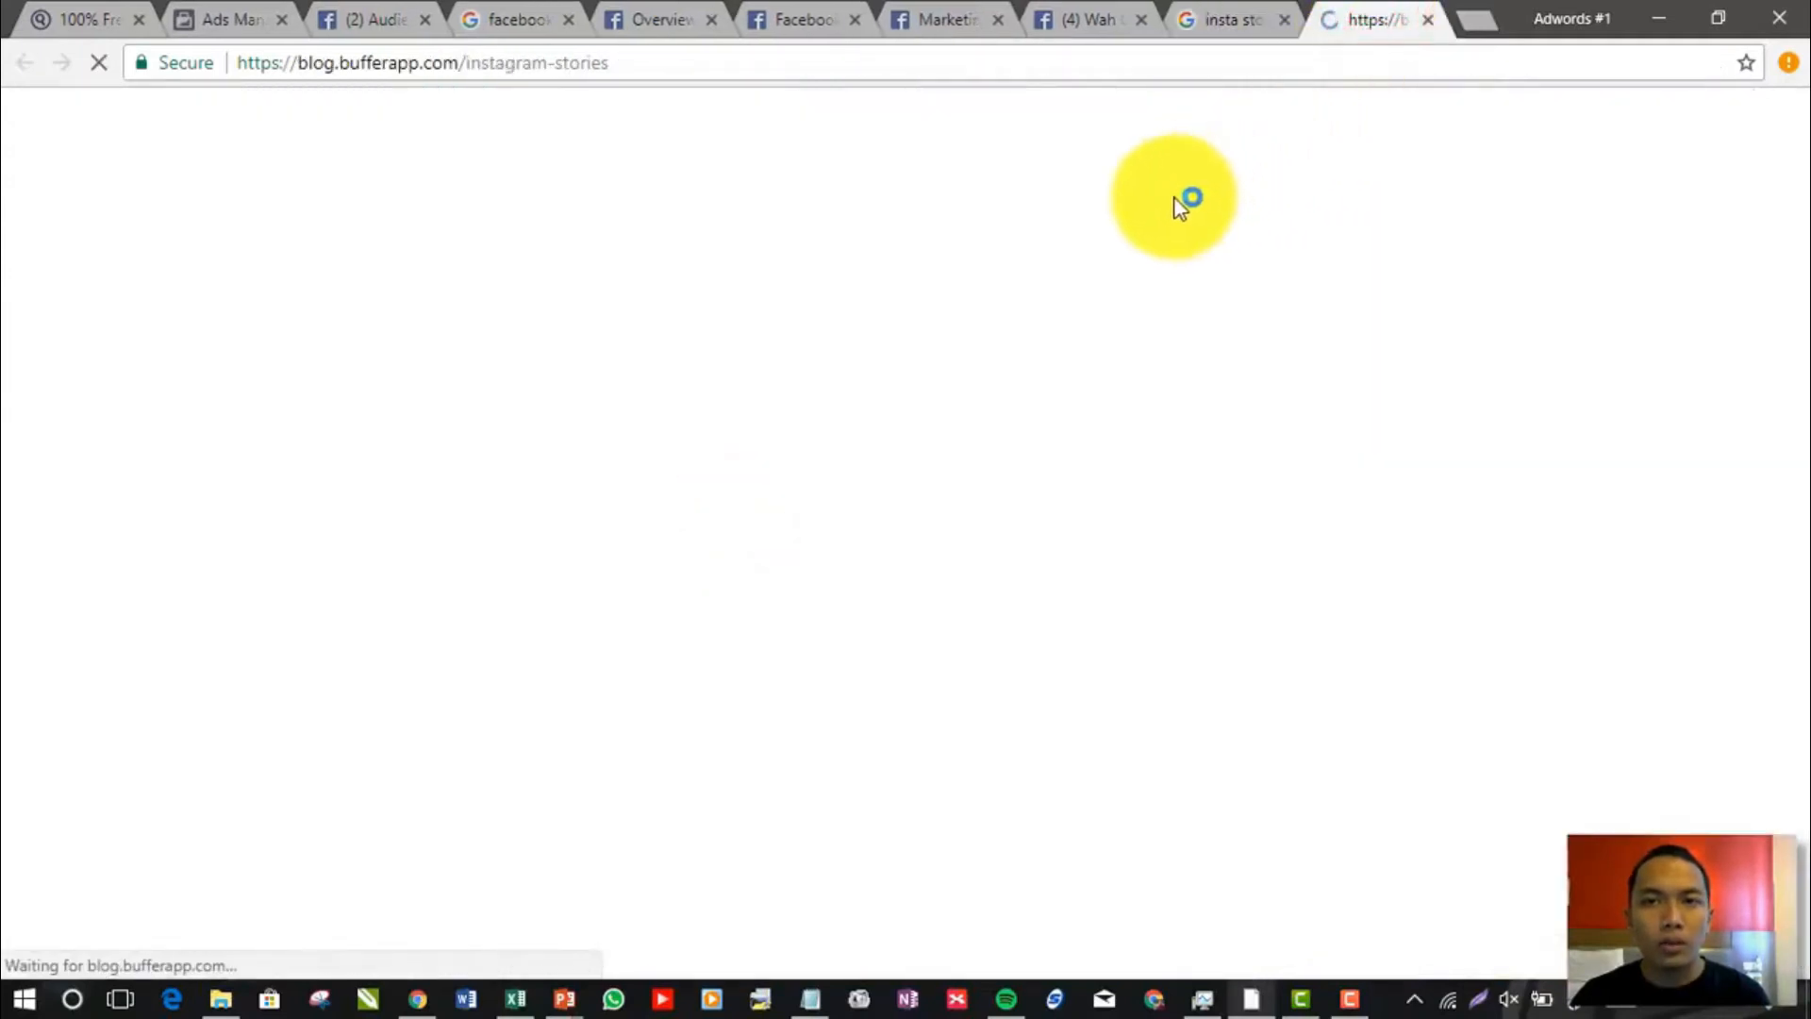
{"action": "left_click", "coordinate": [1252, 8]}
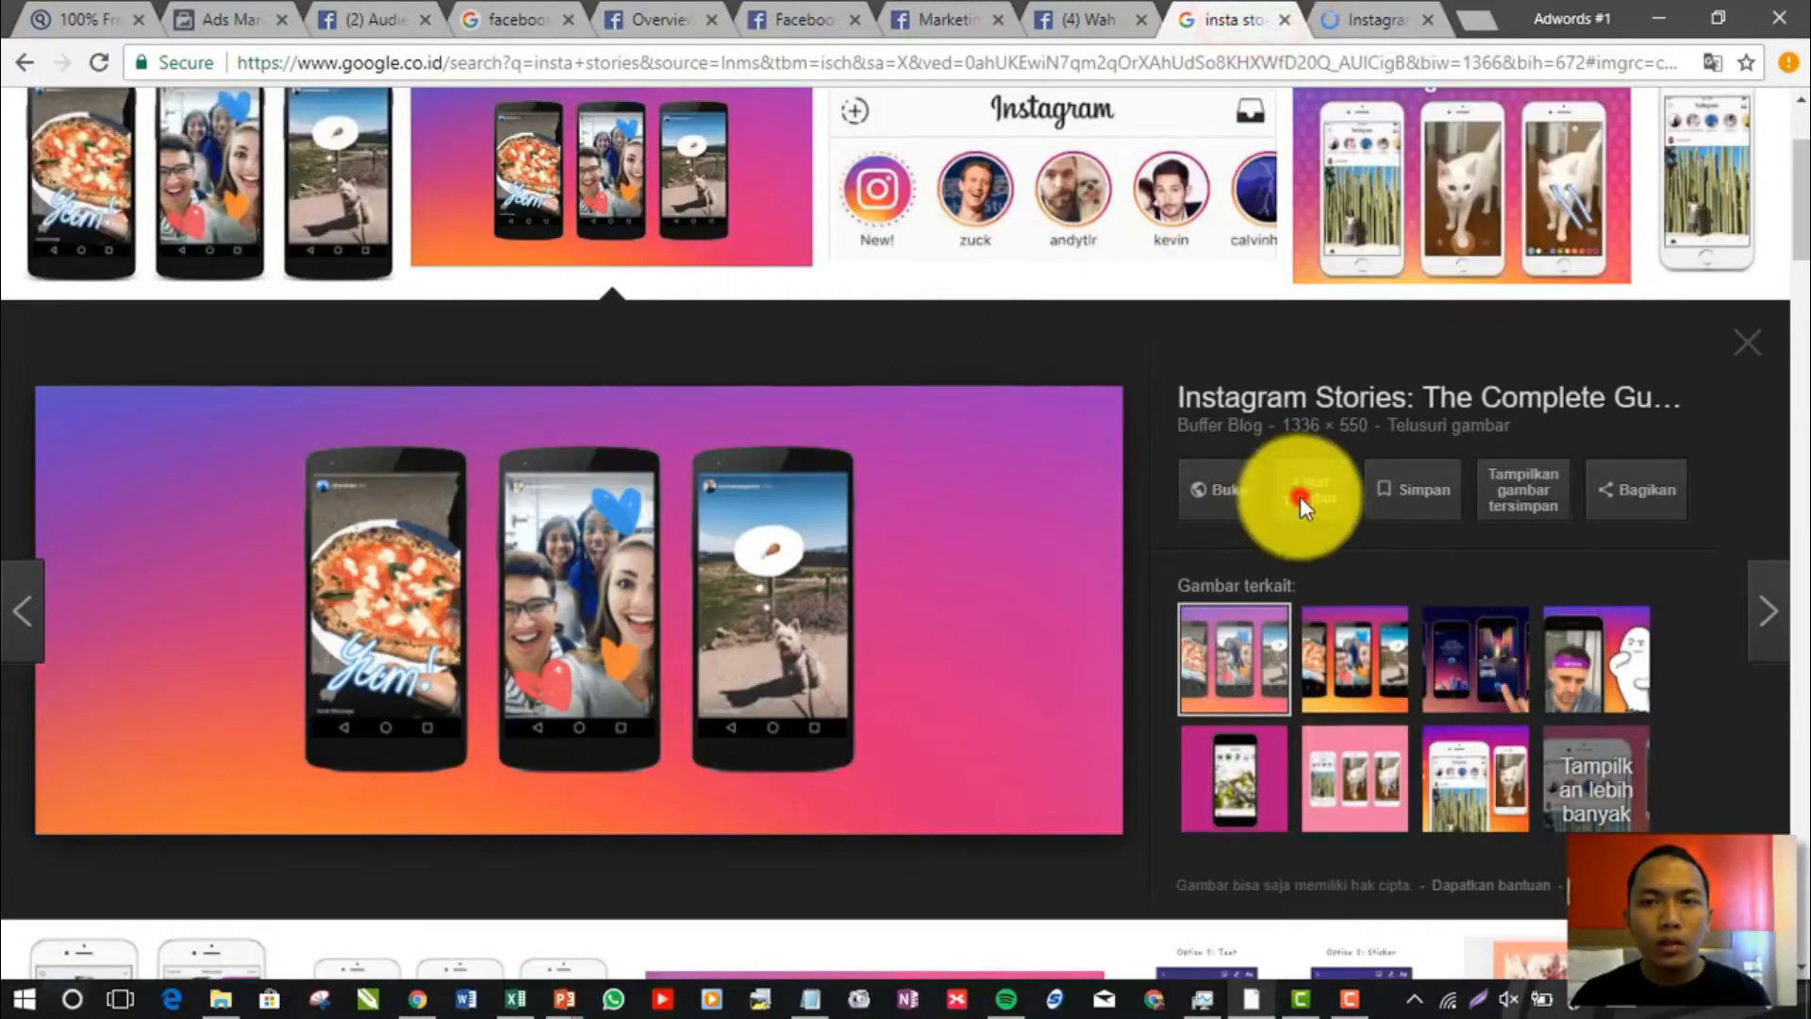
{"action": "left_click", "coordinate": [1298, 495]}
{"action": "left_click", "coordinate": [1428, 19]}
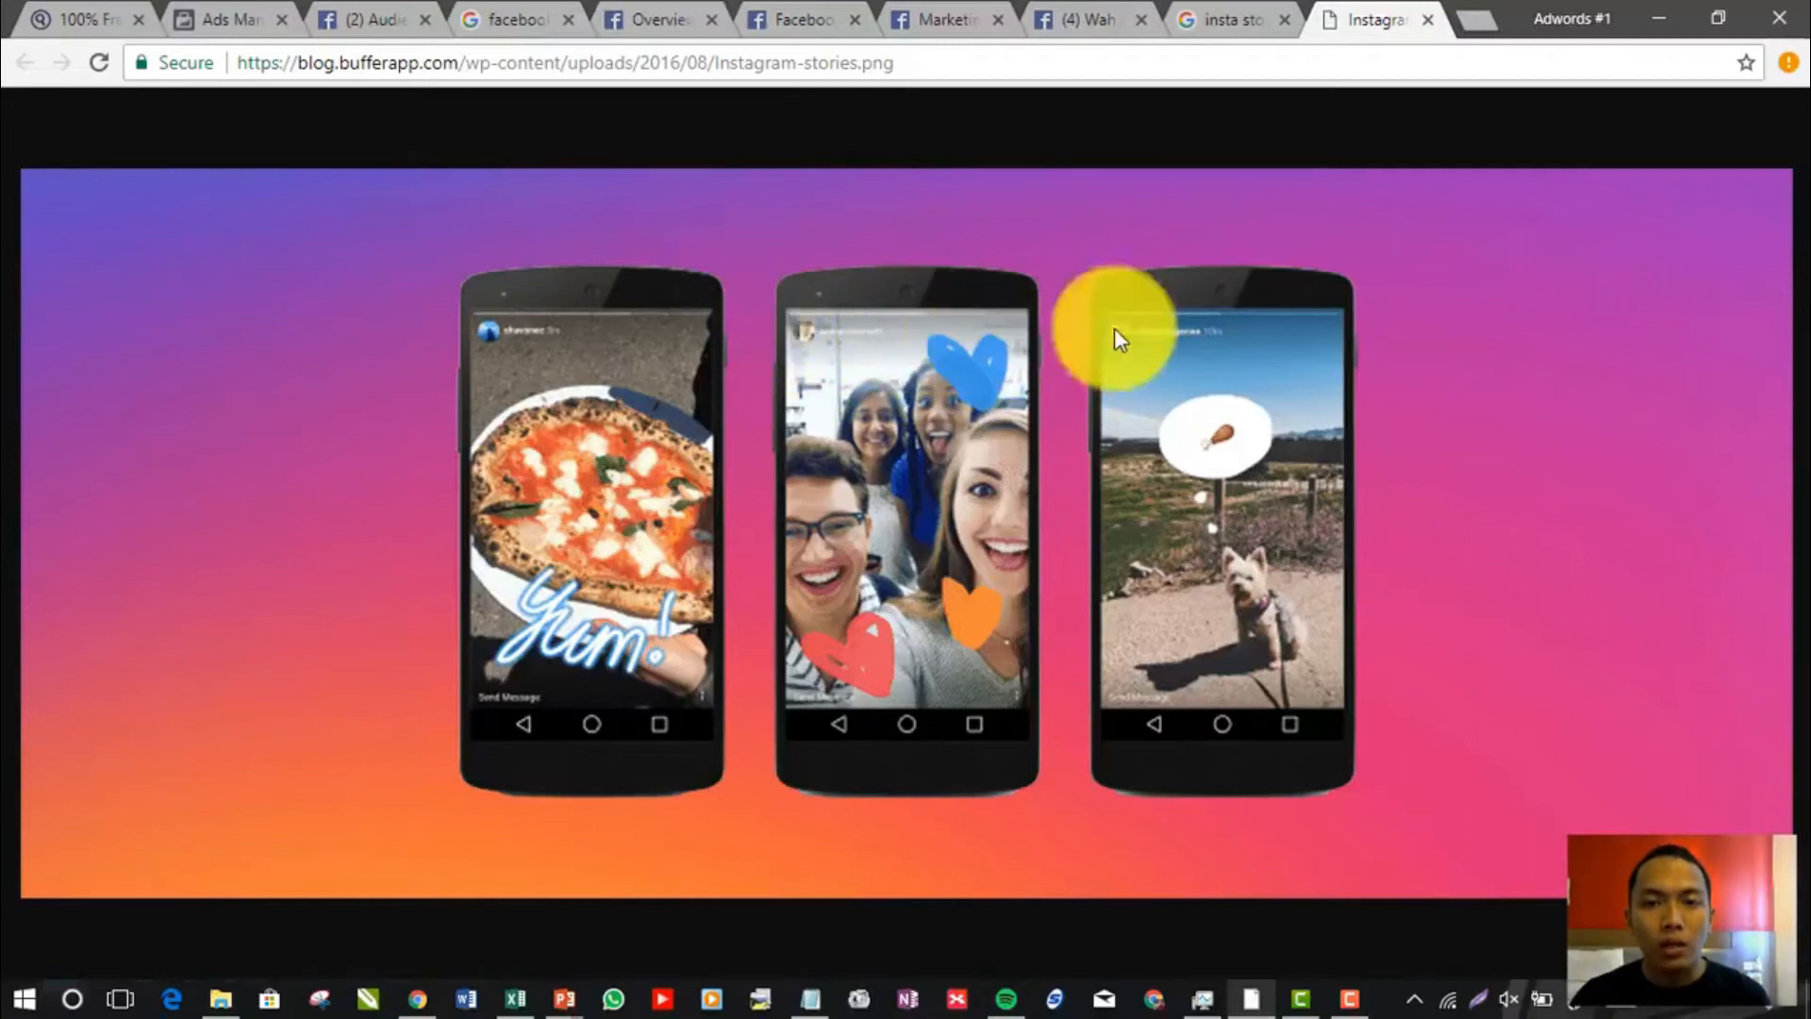
Look through the open Facebook post, Facebook Business and Audience Insights pages and return to the ad set copy in Ads Manager
{"action": "left_click", "coordinate": [1203, 17]}
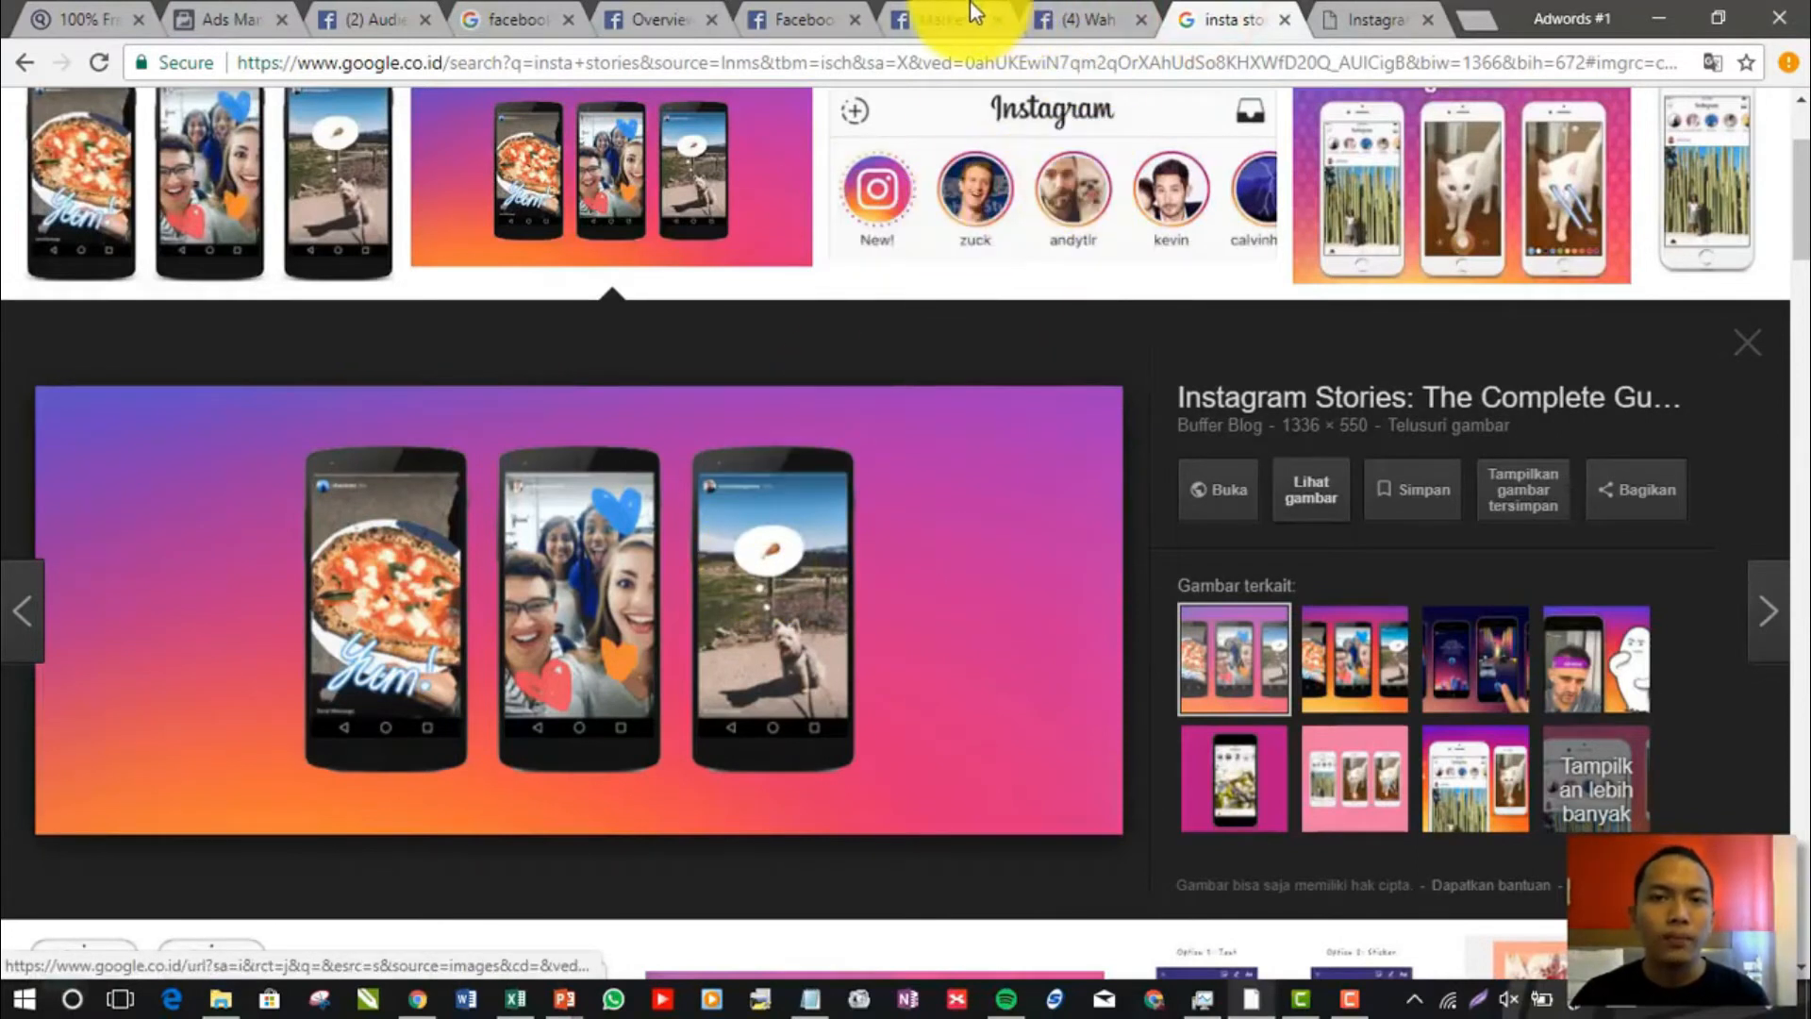
{"action": "left_click", "coordinate": [1061, 17]}
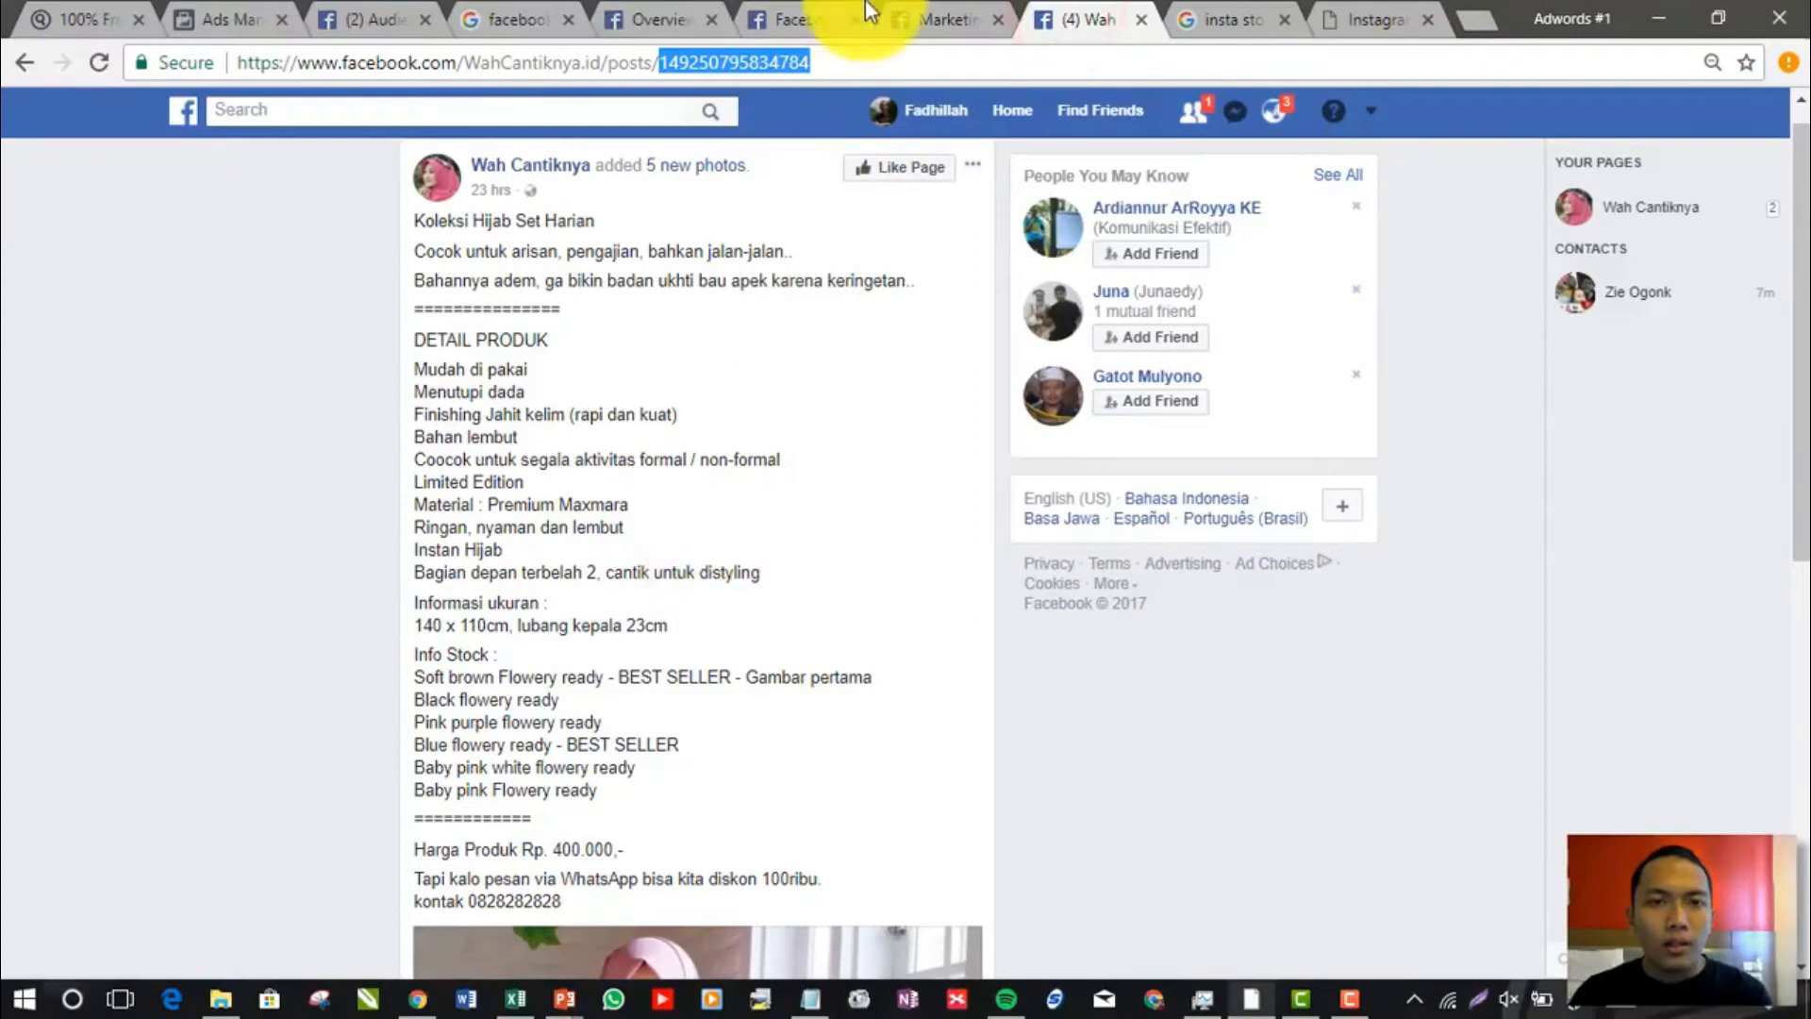
{"action": "left_click", "coordinate": [939, 19]}
{"action": "left_click", "coordinate": [828, 14]}
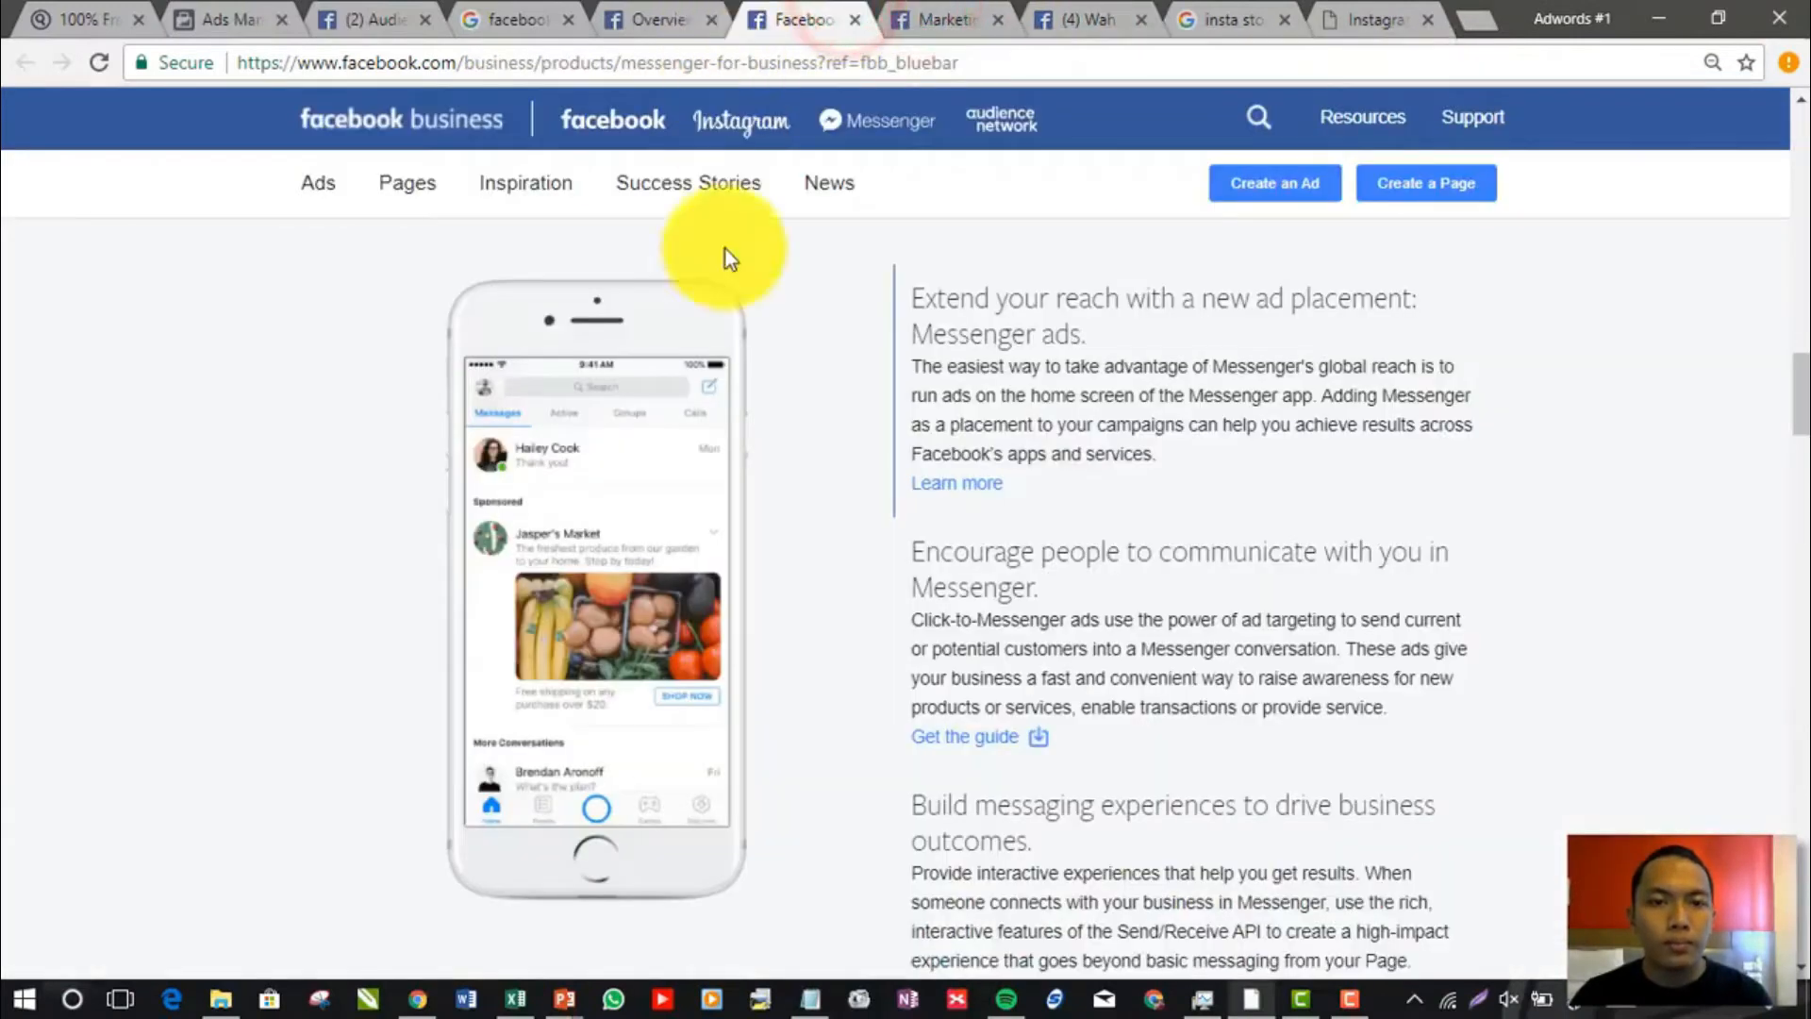
{"action": "left_click", "coordinate": [630, 11]}
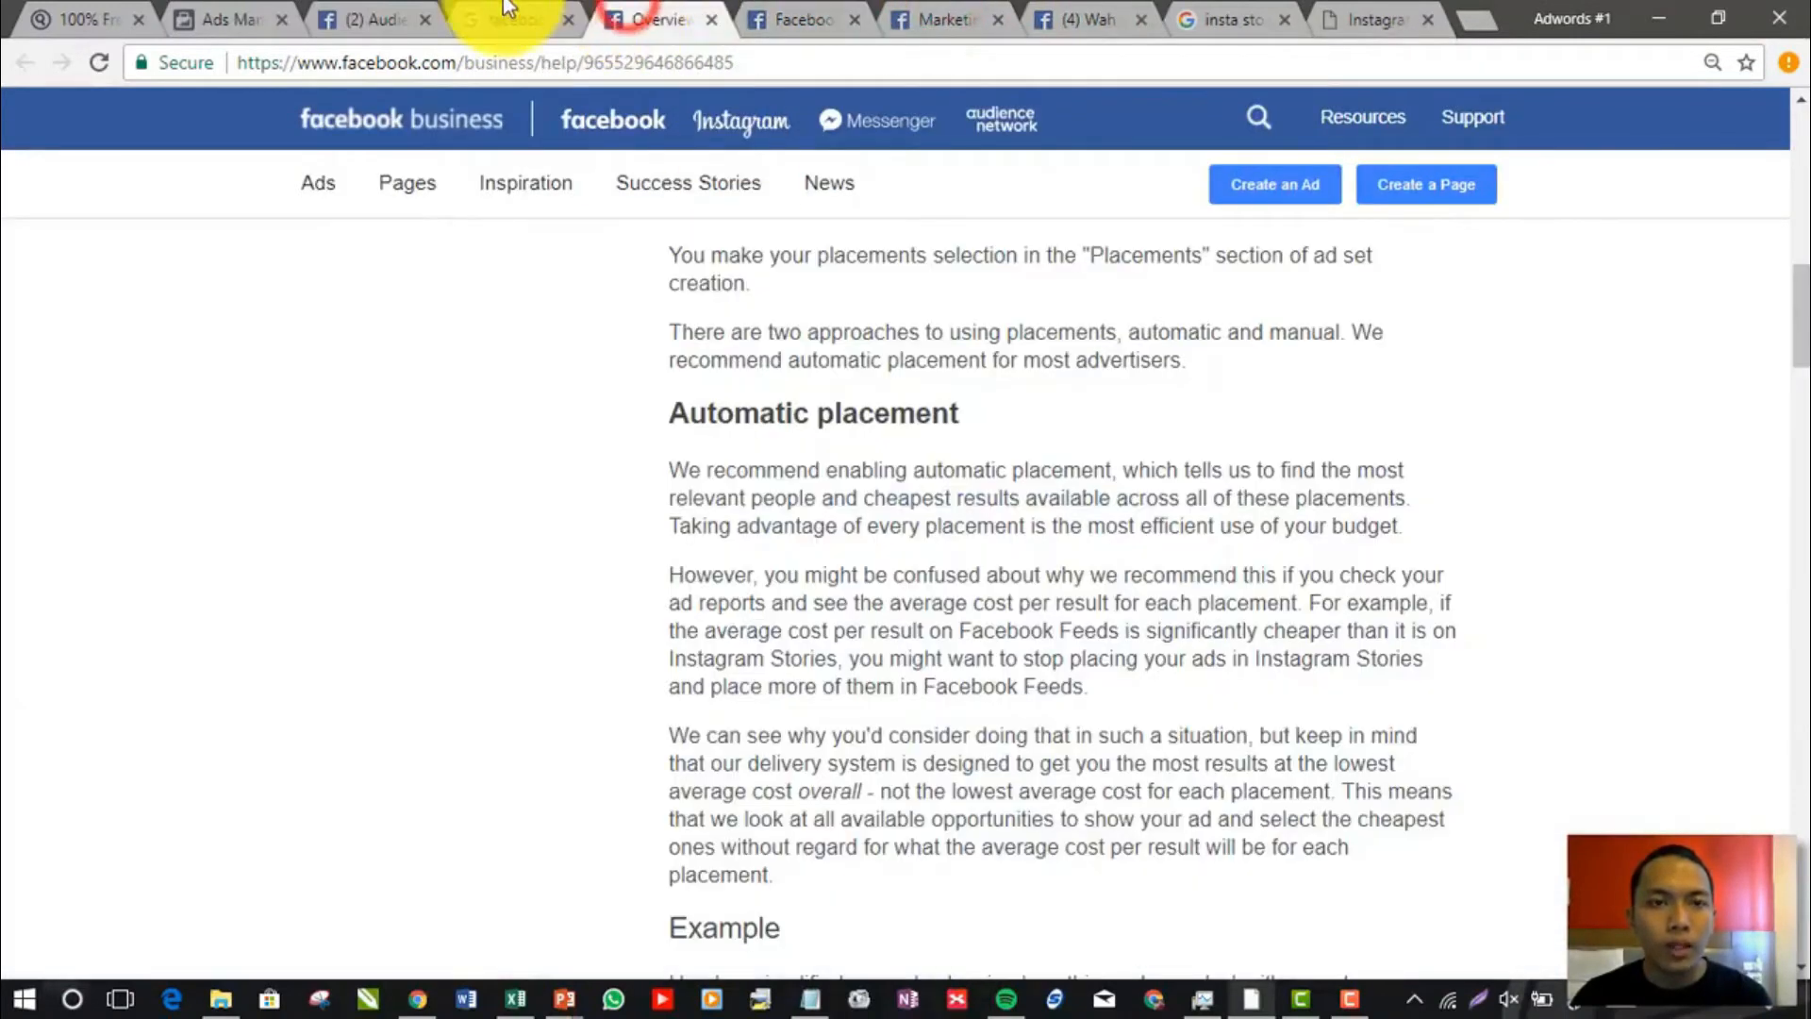
{"action": "left_click", "coordinate": [375, 17]}
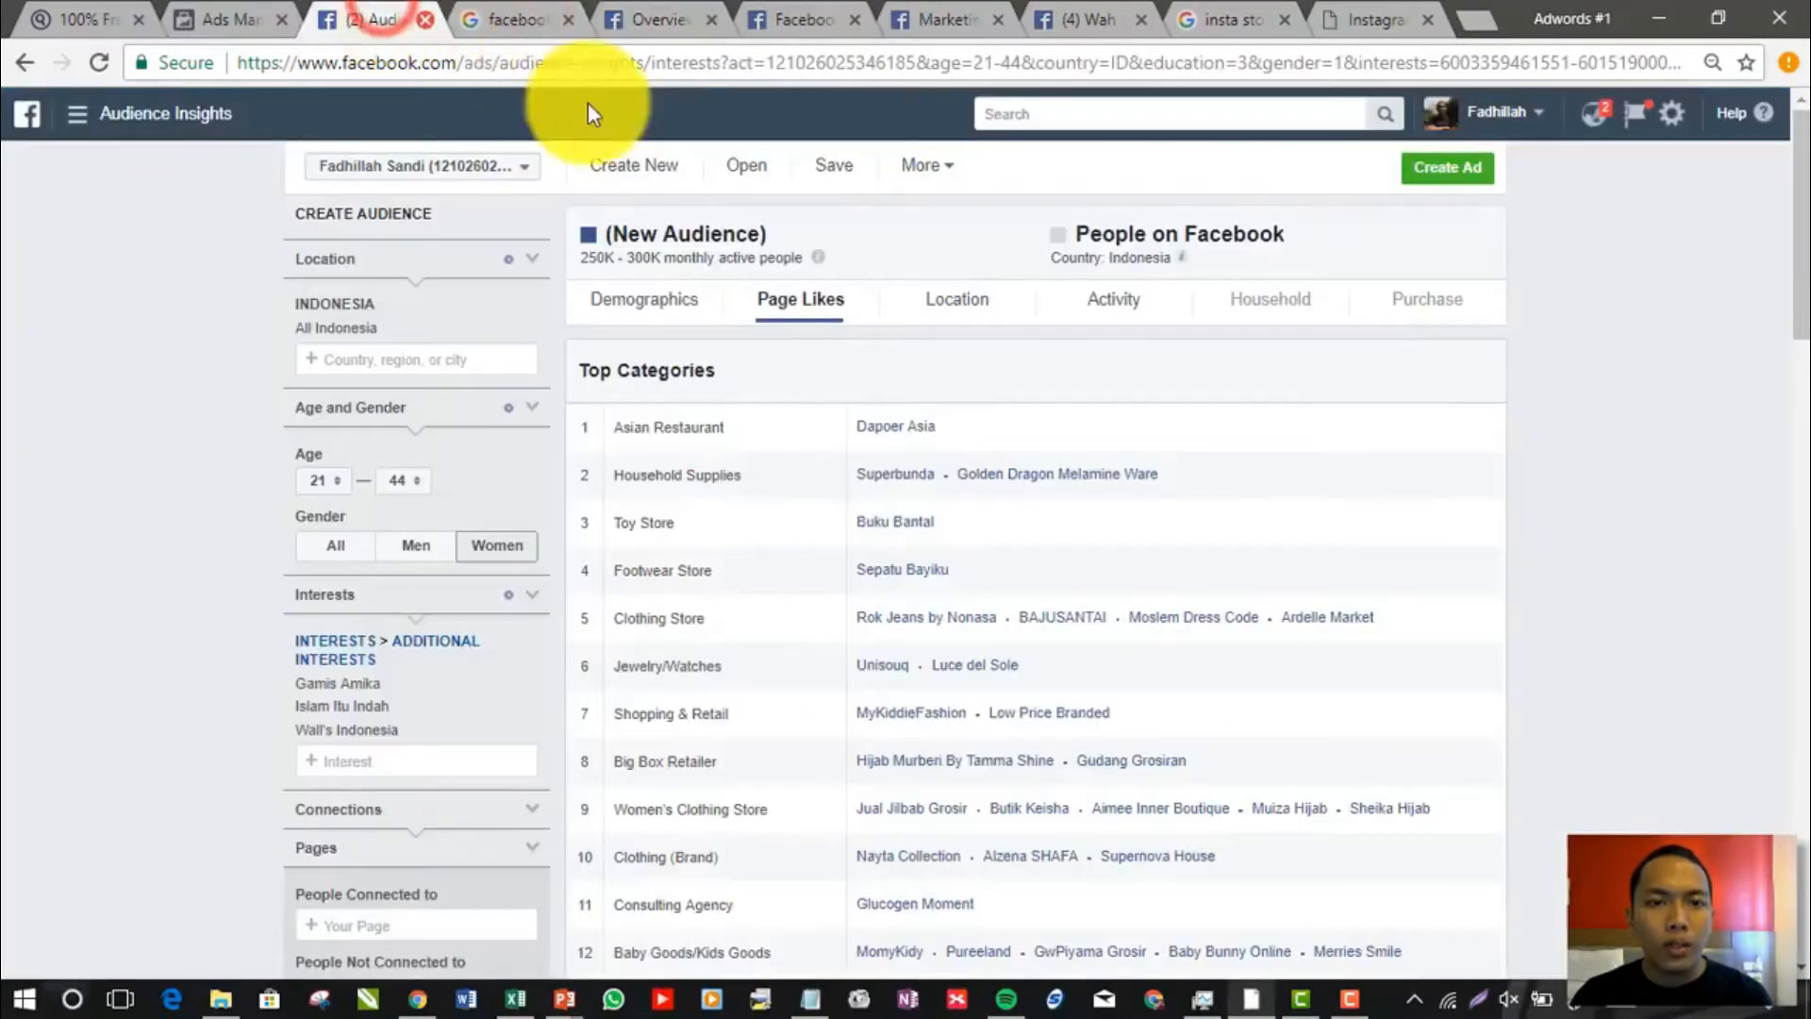
{"action": "left_click", "coordinate": [519, 19]}
{"action": "left_click", "coordinate": [265, 9]}
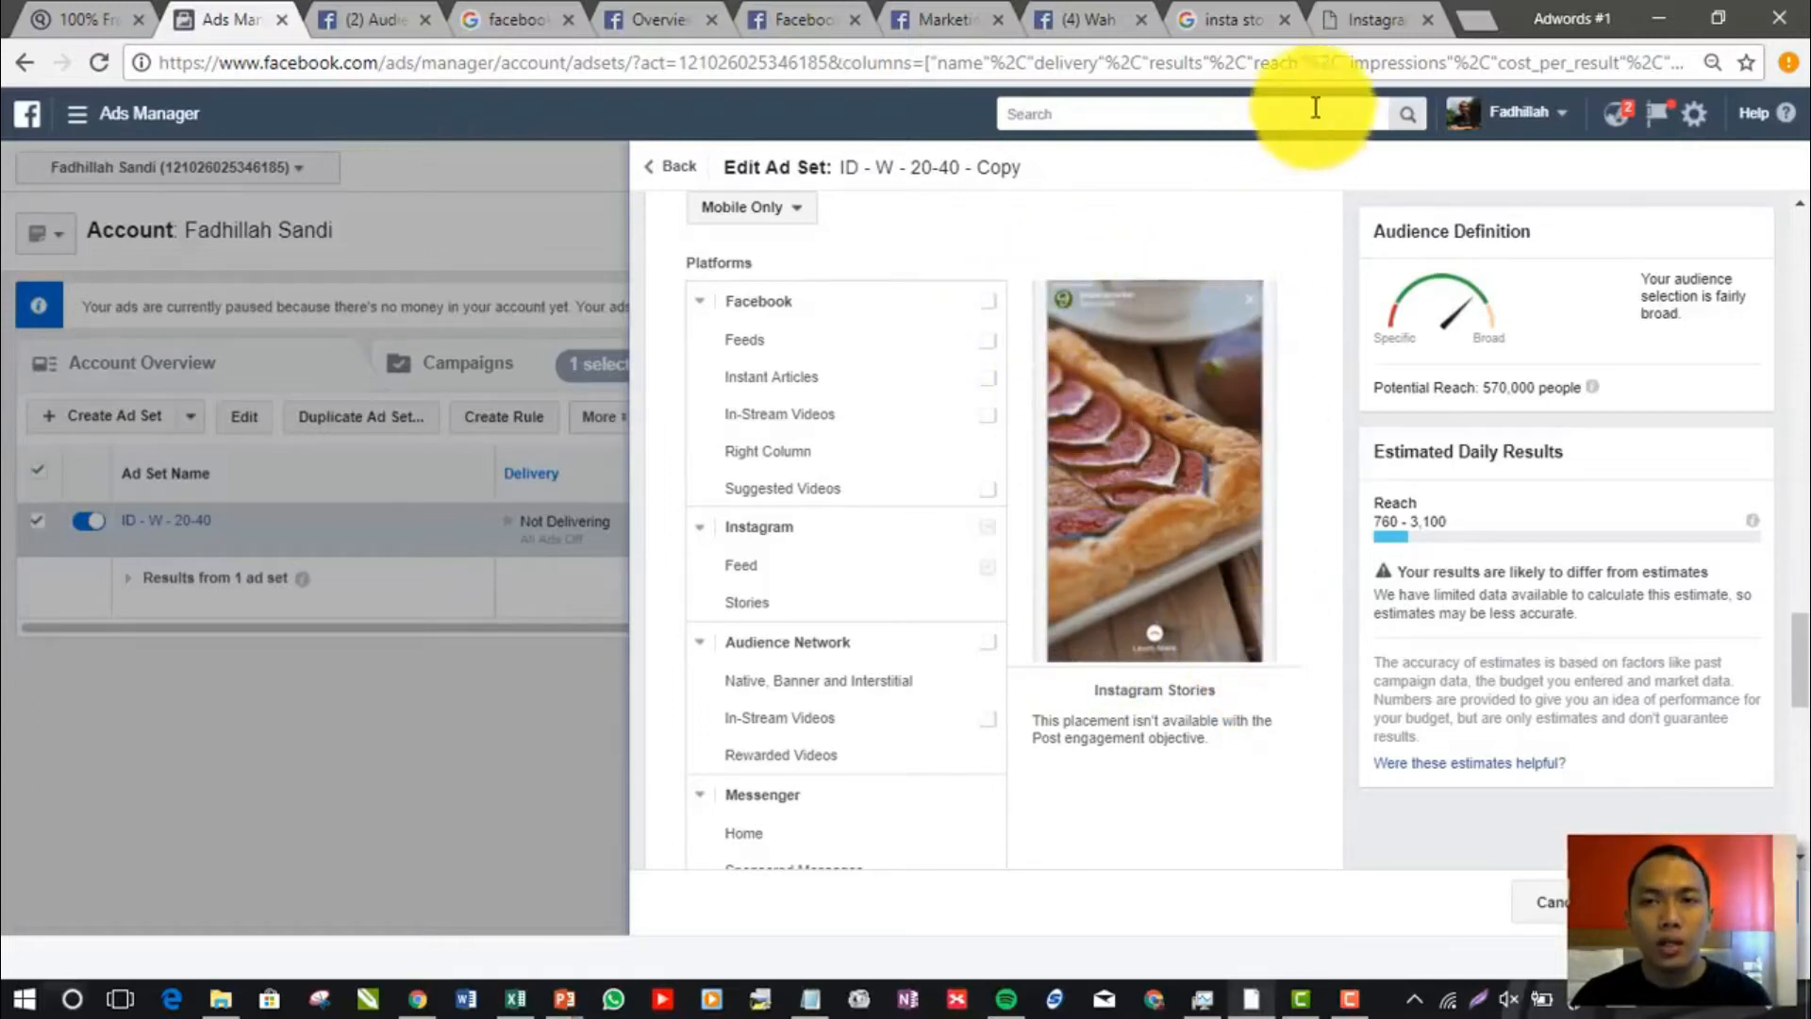
Look at the full-size Instagram Stories image again and search Google for "instagram ads specification" on a new page
{"action": "left_click", "coordinate": [1337, 27]}
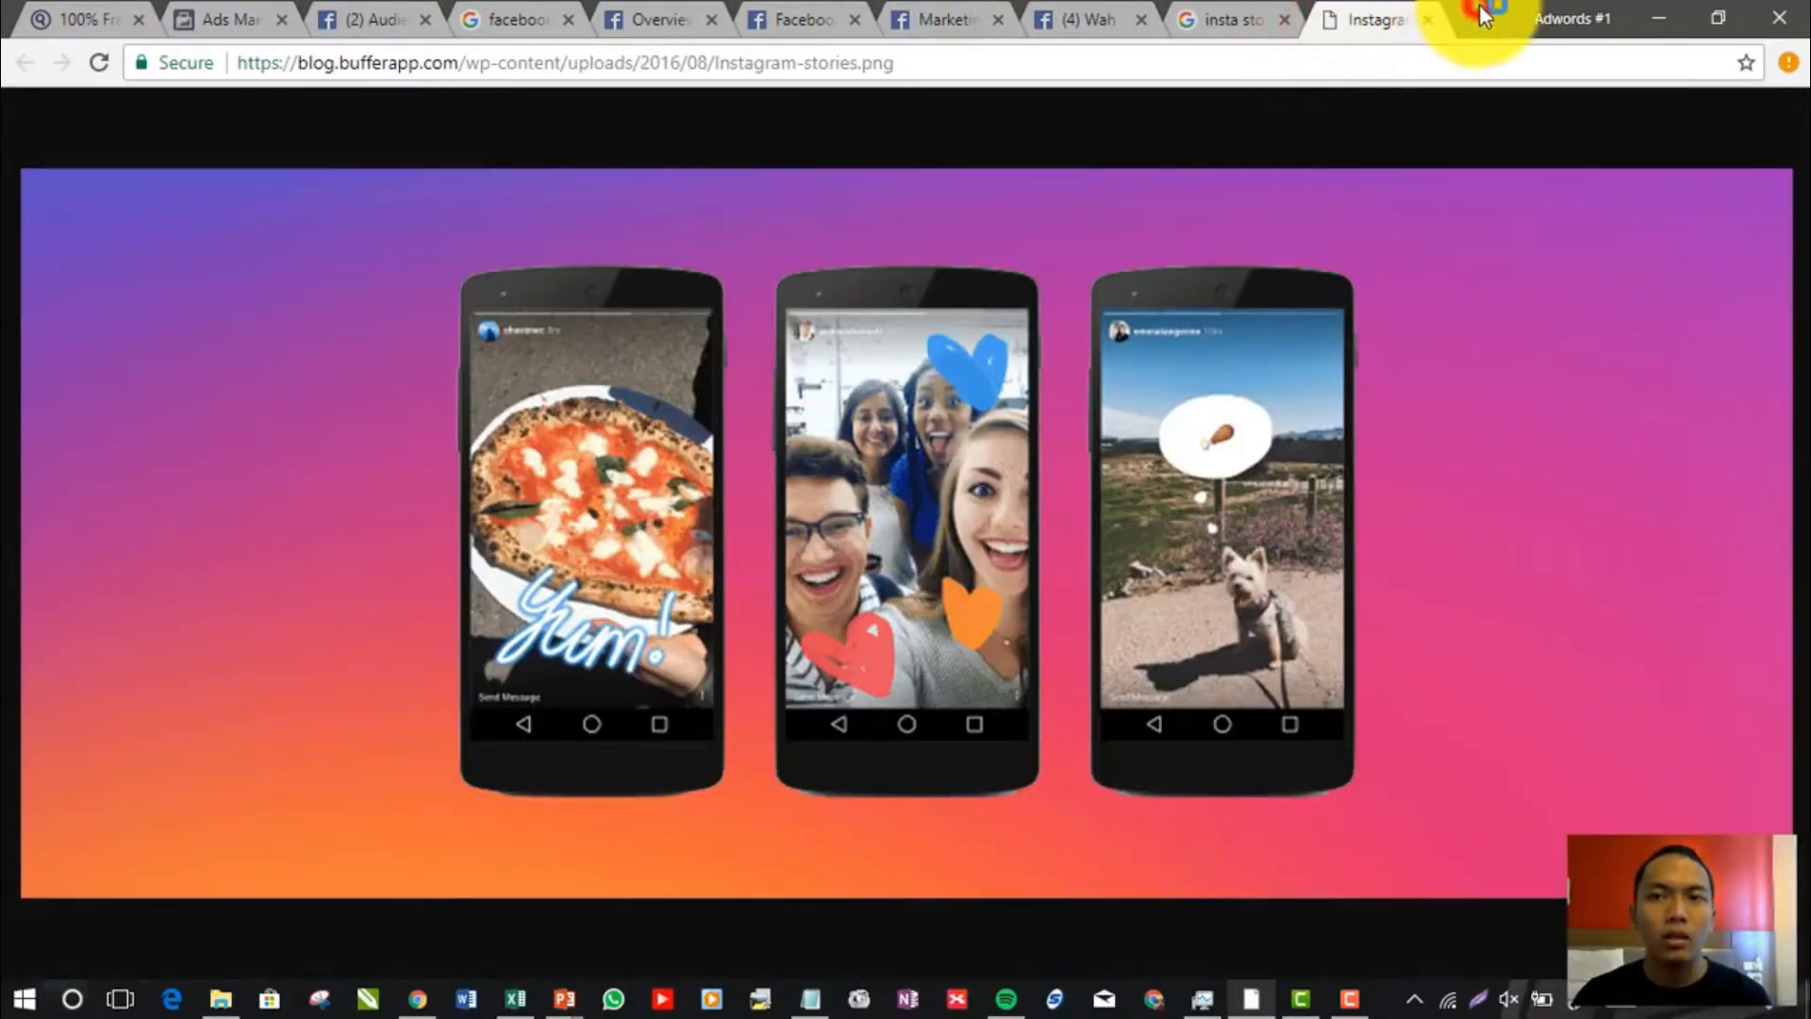
{"action": "left_click", "coordinate": [1479, 17]}
{"action": "type", "text": "instagram ads "}
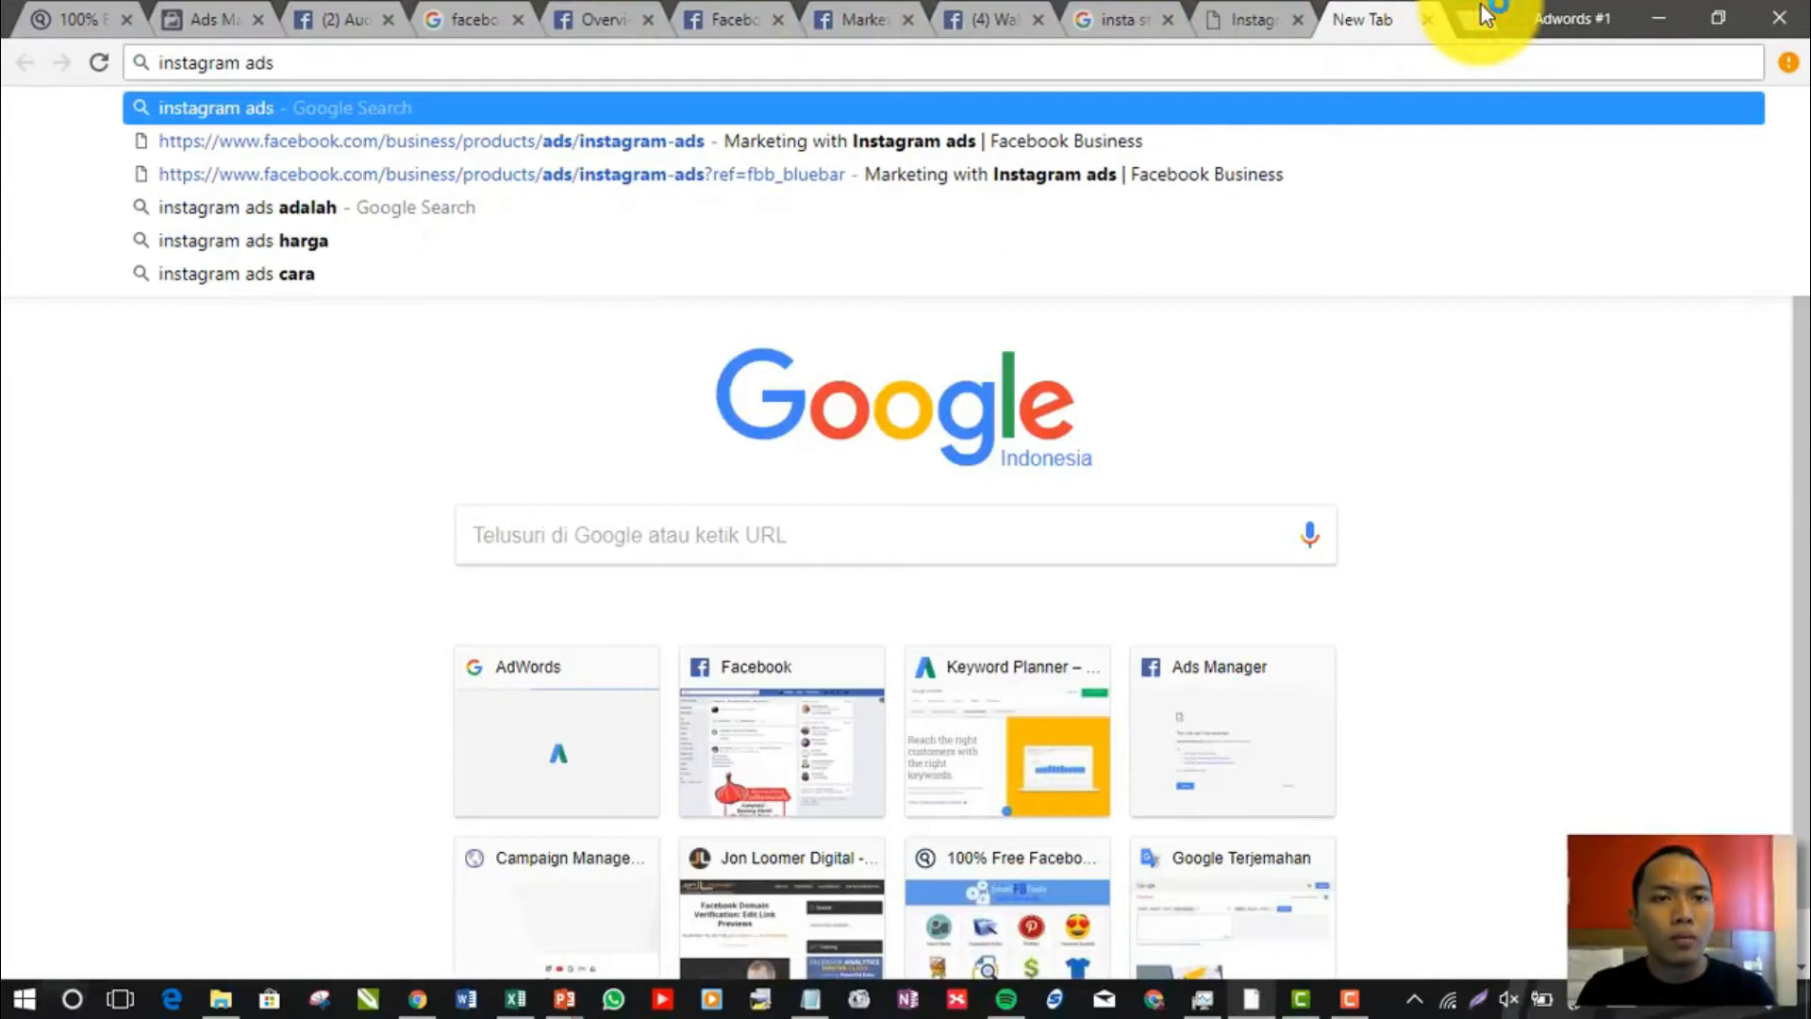
{"action": "type", "text": "spe"}
{"action": "key", "text": "Down"}
{"action": "key", "text": "Return"}
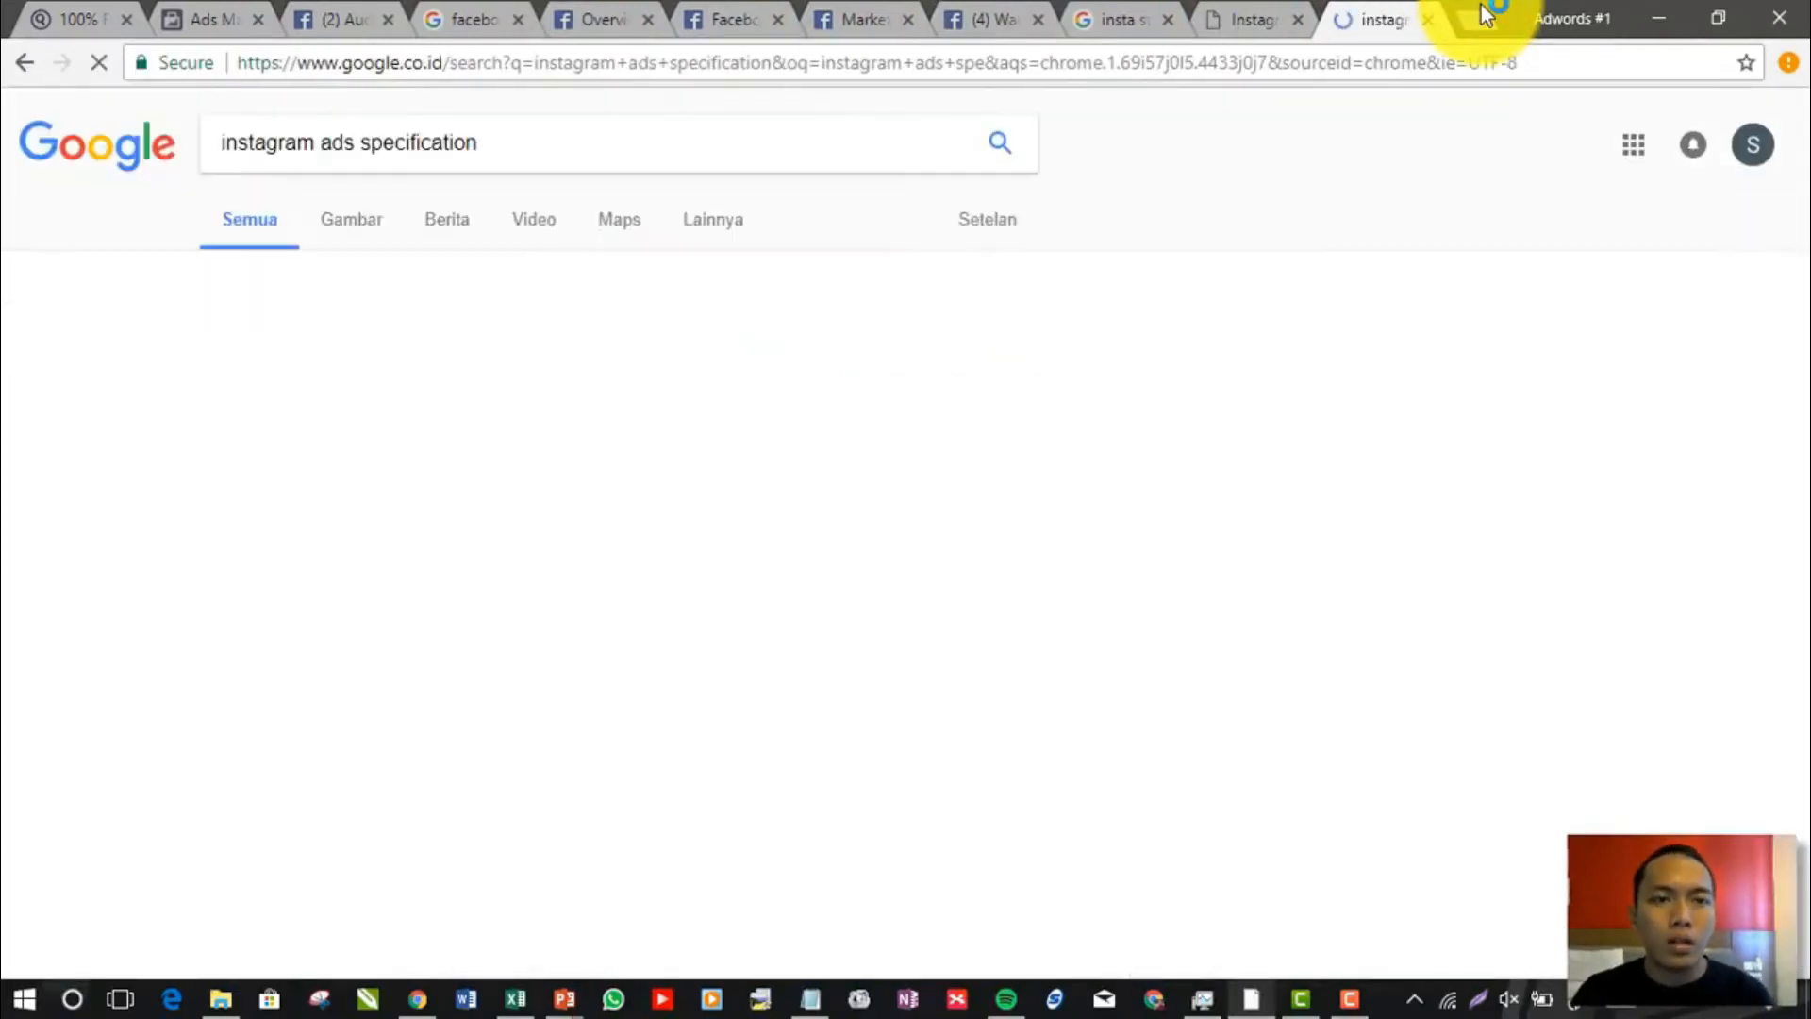
Open Facebook's "Design requirements and recommendations for Instagram ads" article separately and read through its ads in feed specifications
{"action": "middle_click", "coordinate": [603, 336]}
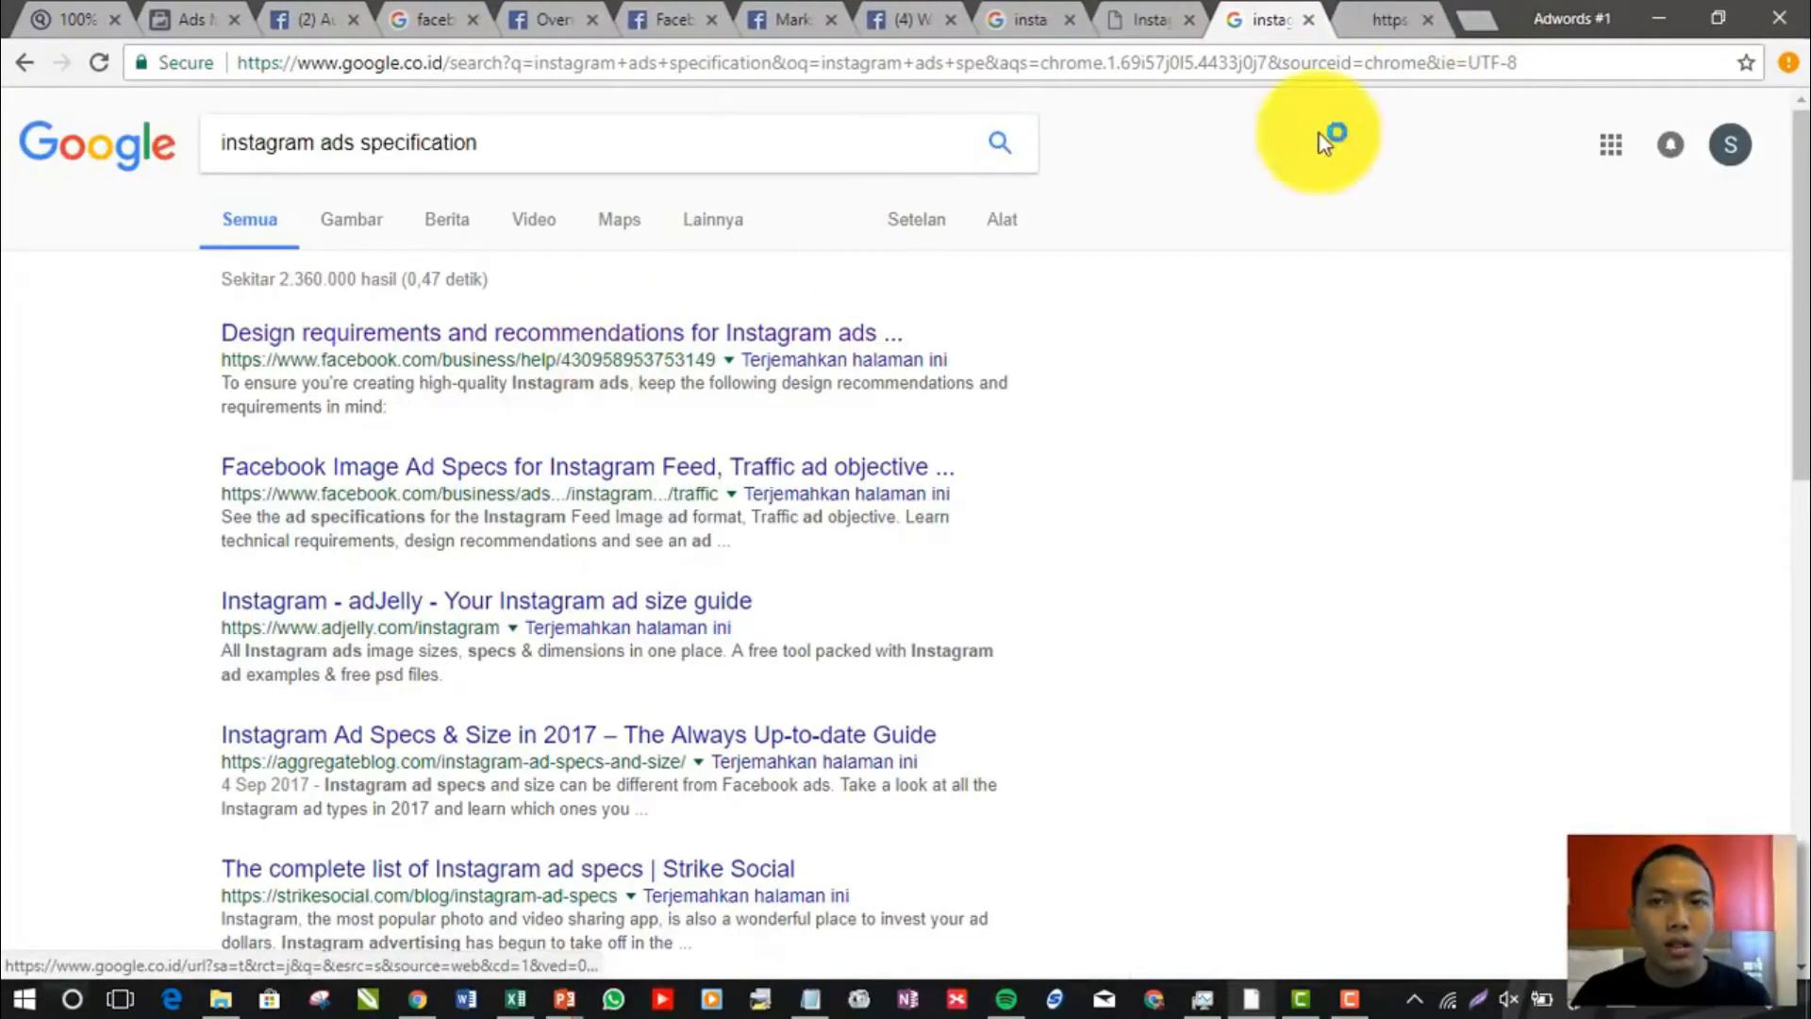
{"action": "left_click", "coordinate": [1387, 19]}
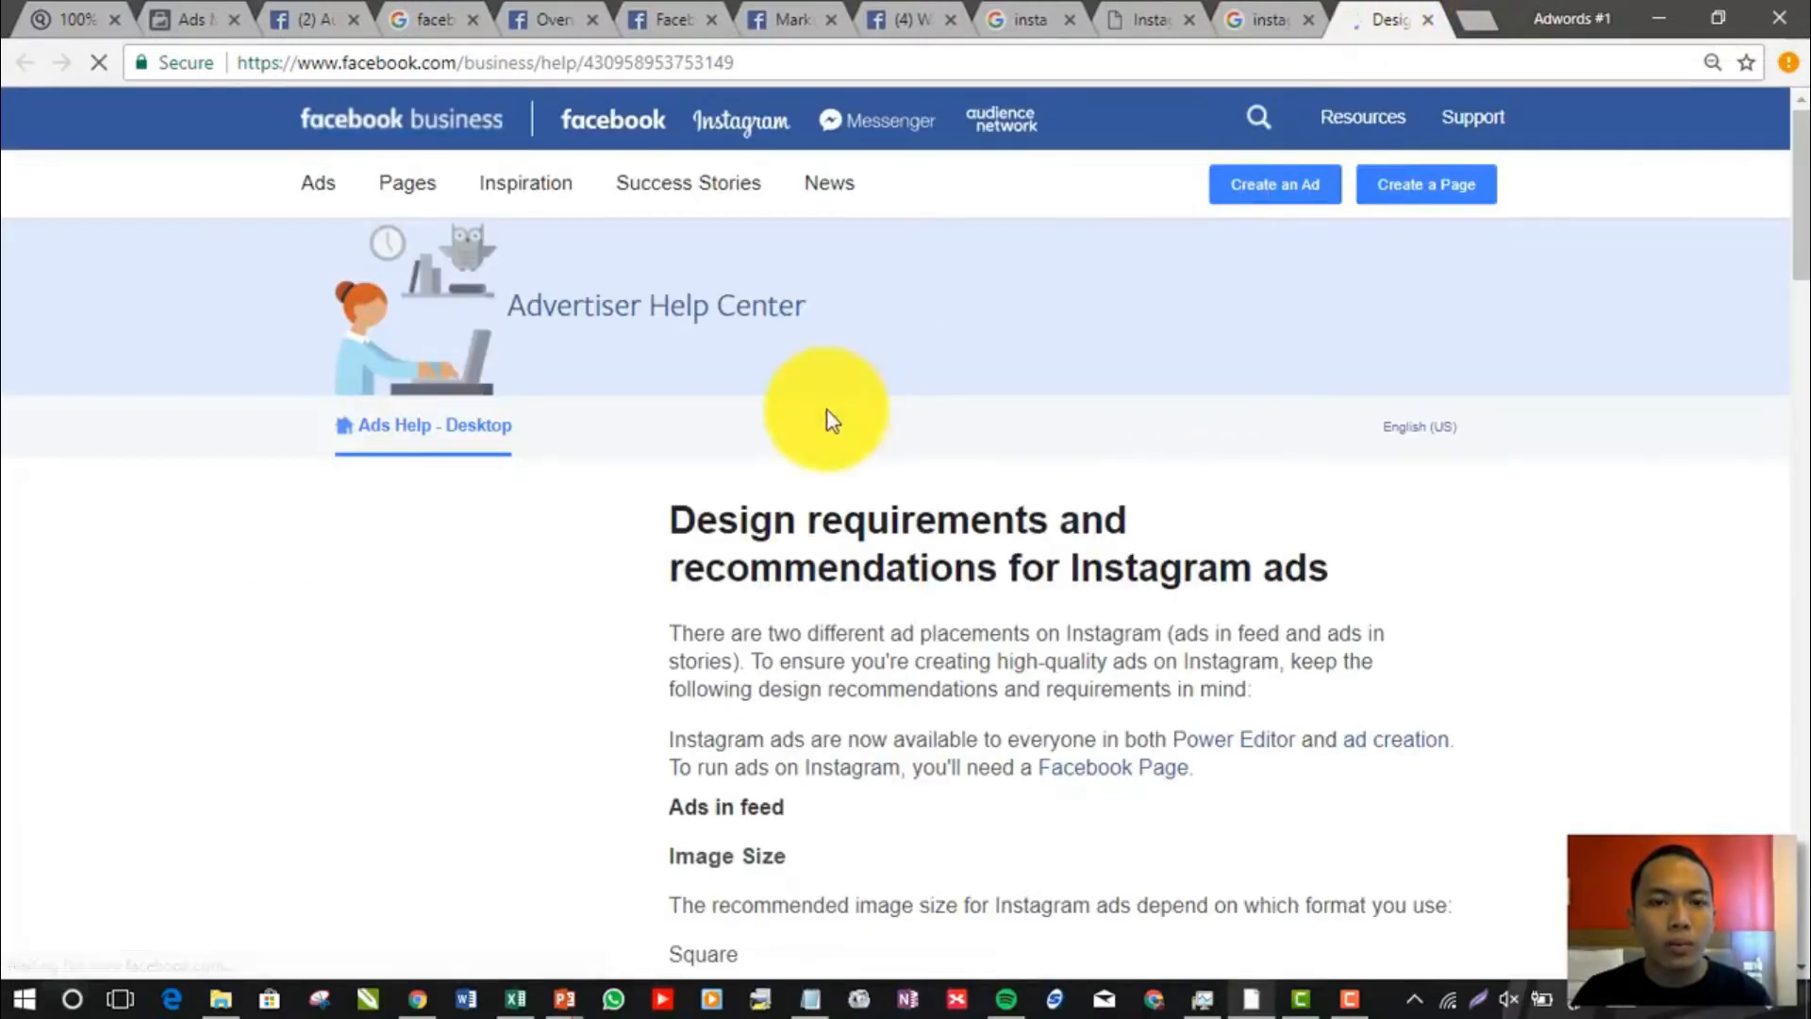
{"action": "scroll", "coordinate": [826, 421], "scroll_direction": "down", "scroll_amount": 5}
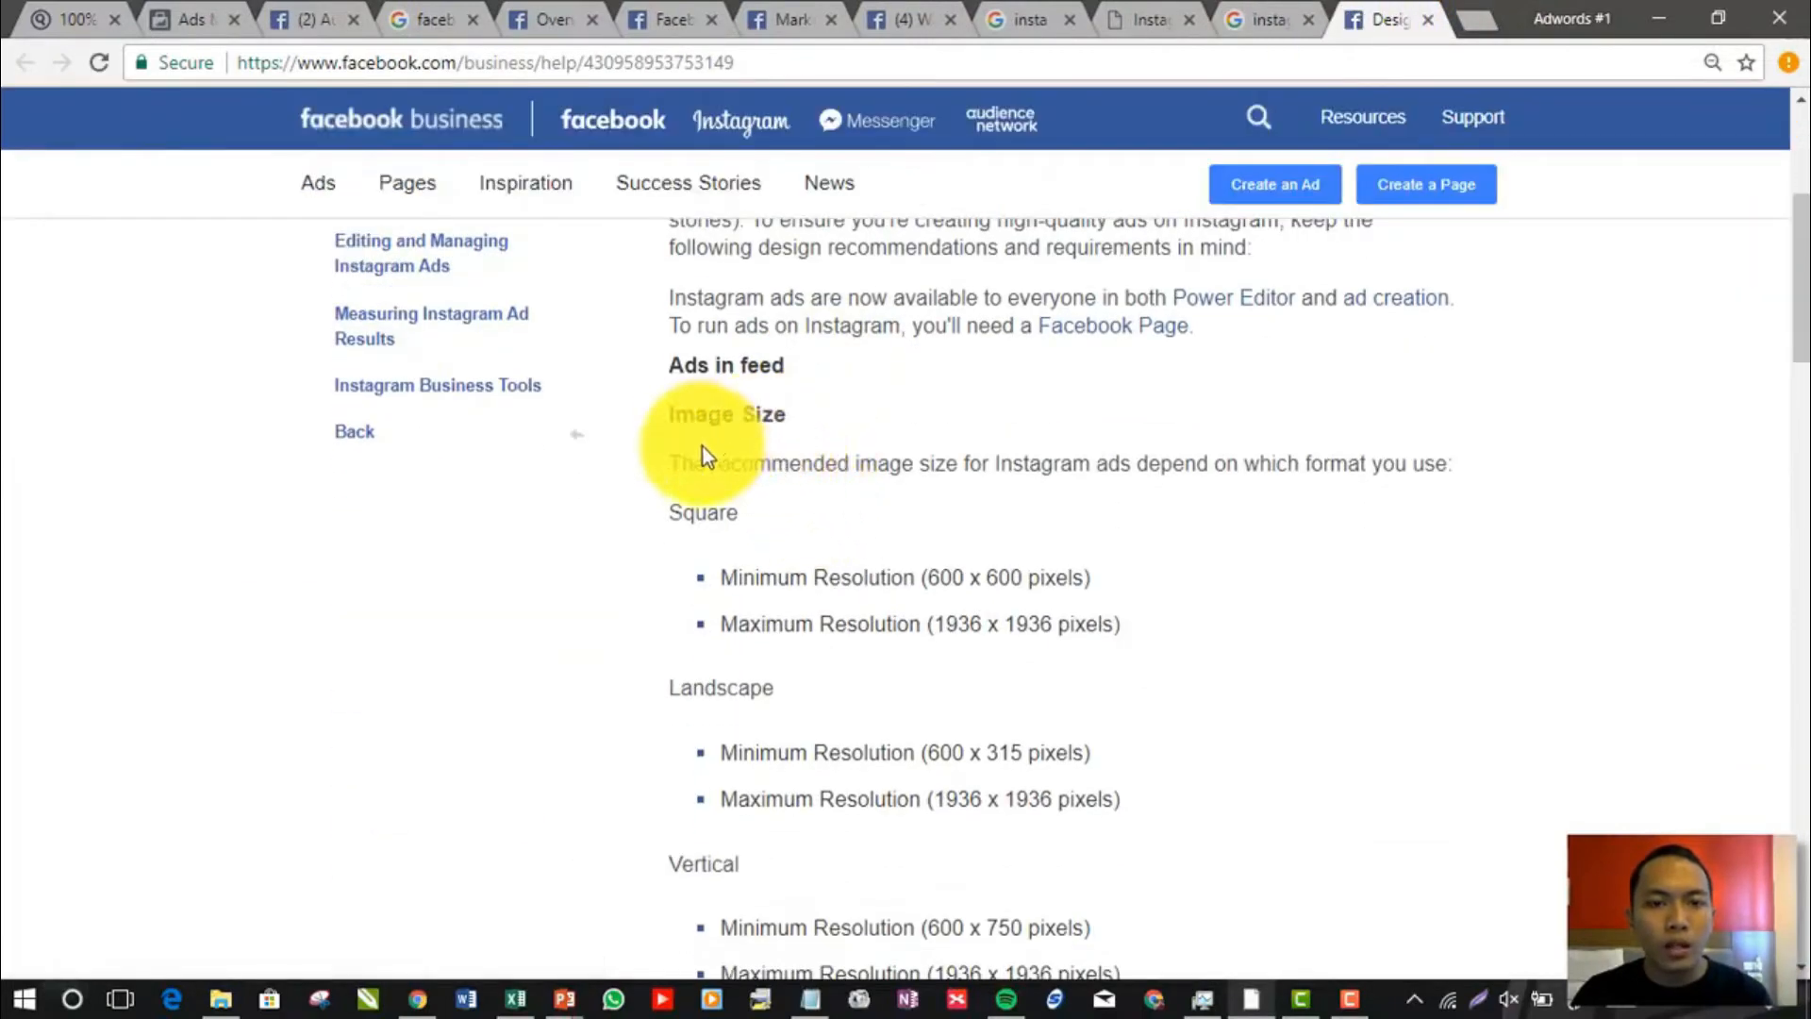
{"action": "scroll", "coordinate": [680, 520], "scroll_direction": "down", "scroll_amount": 5}
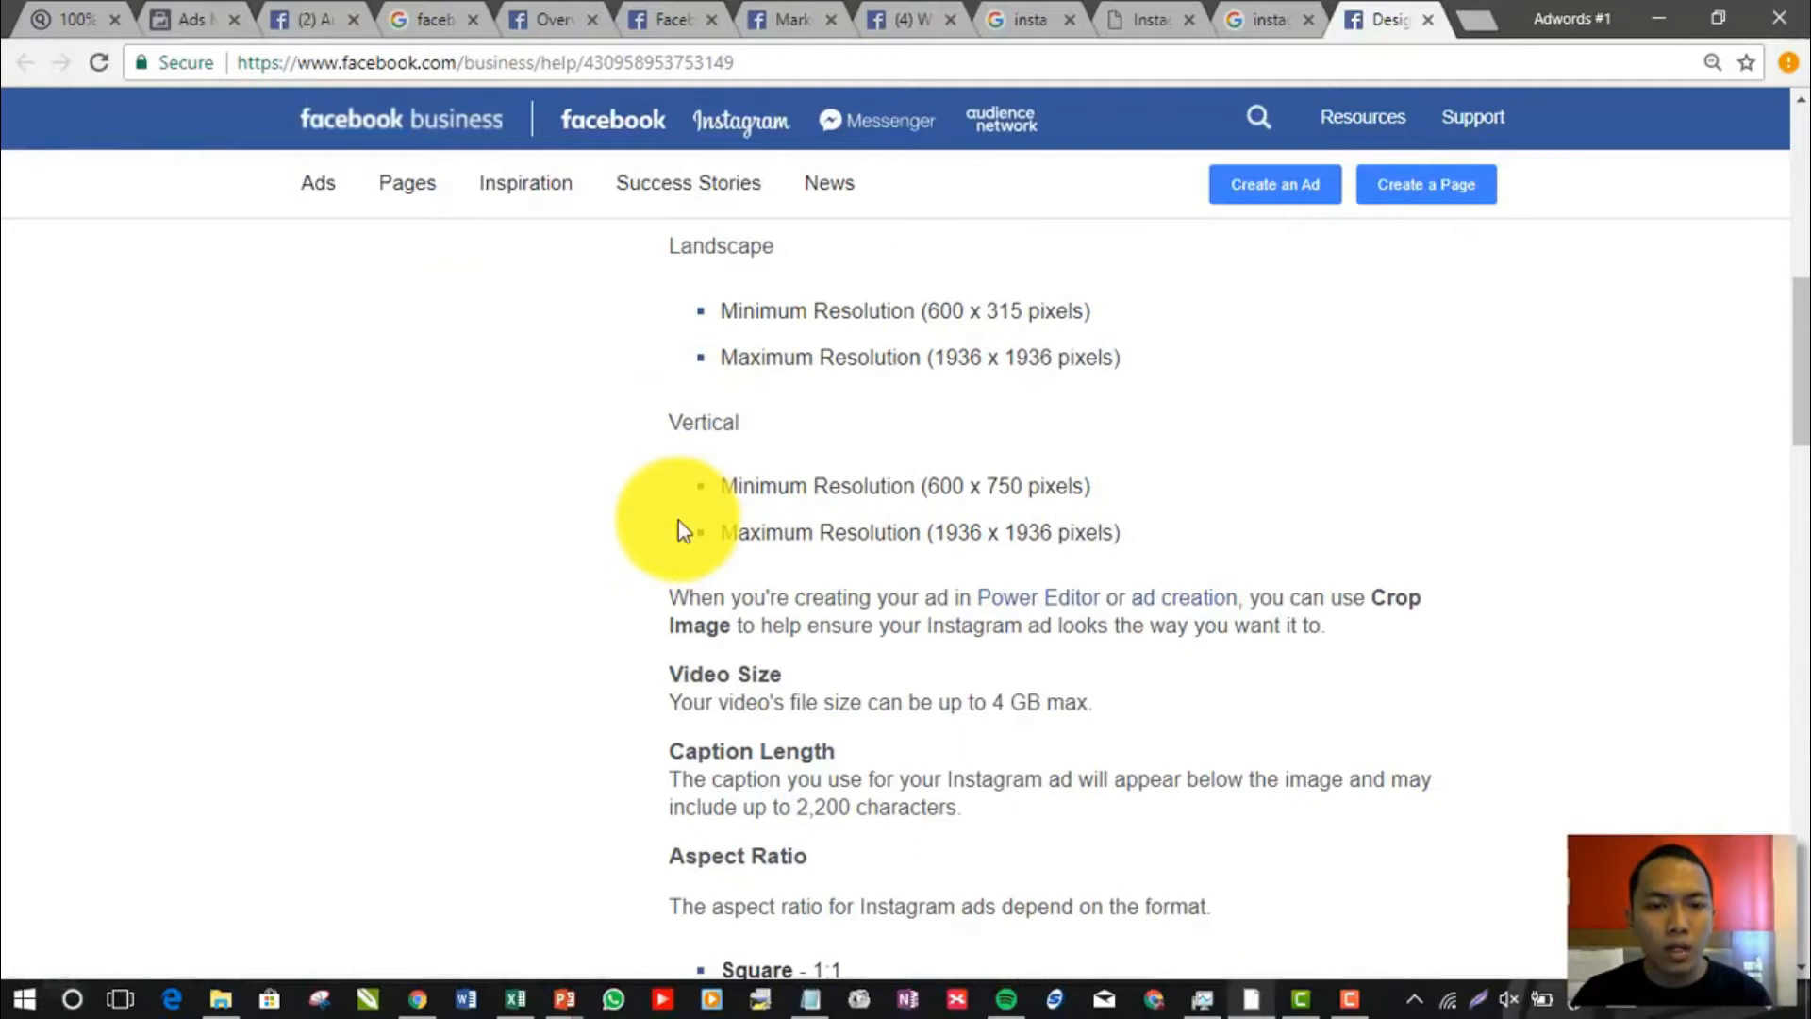
{"action": "scroll", "coordinate": [680, 528], "scroll_direction": "down", "scroll_amount": 5}
{"action": "scroll", "coordinate": [678, 519], "scroll_direction": "down", "scroll_amount": 5}
{"action": "scroll", "coordinate": [678, 519], "scroll_direction": "down", "scroll_amount": 5}
{"action": "scroll", "coordinate": [679, 522], "scroll_direction": "up", "scroll_amount": 5}
Read the "Ads in stories" section, highlighting its heading, the 9:16 format and the maximum video length, through to the supported codecs
{"action": "left_click_drag", "start_coordinate": [665, 451], "coordinate": [1609, 453]}
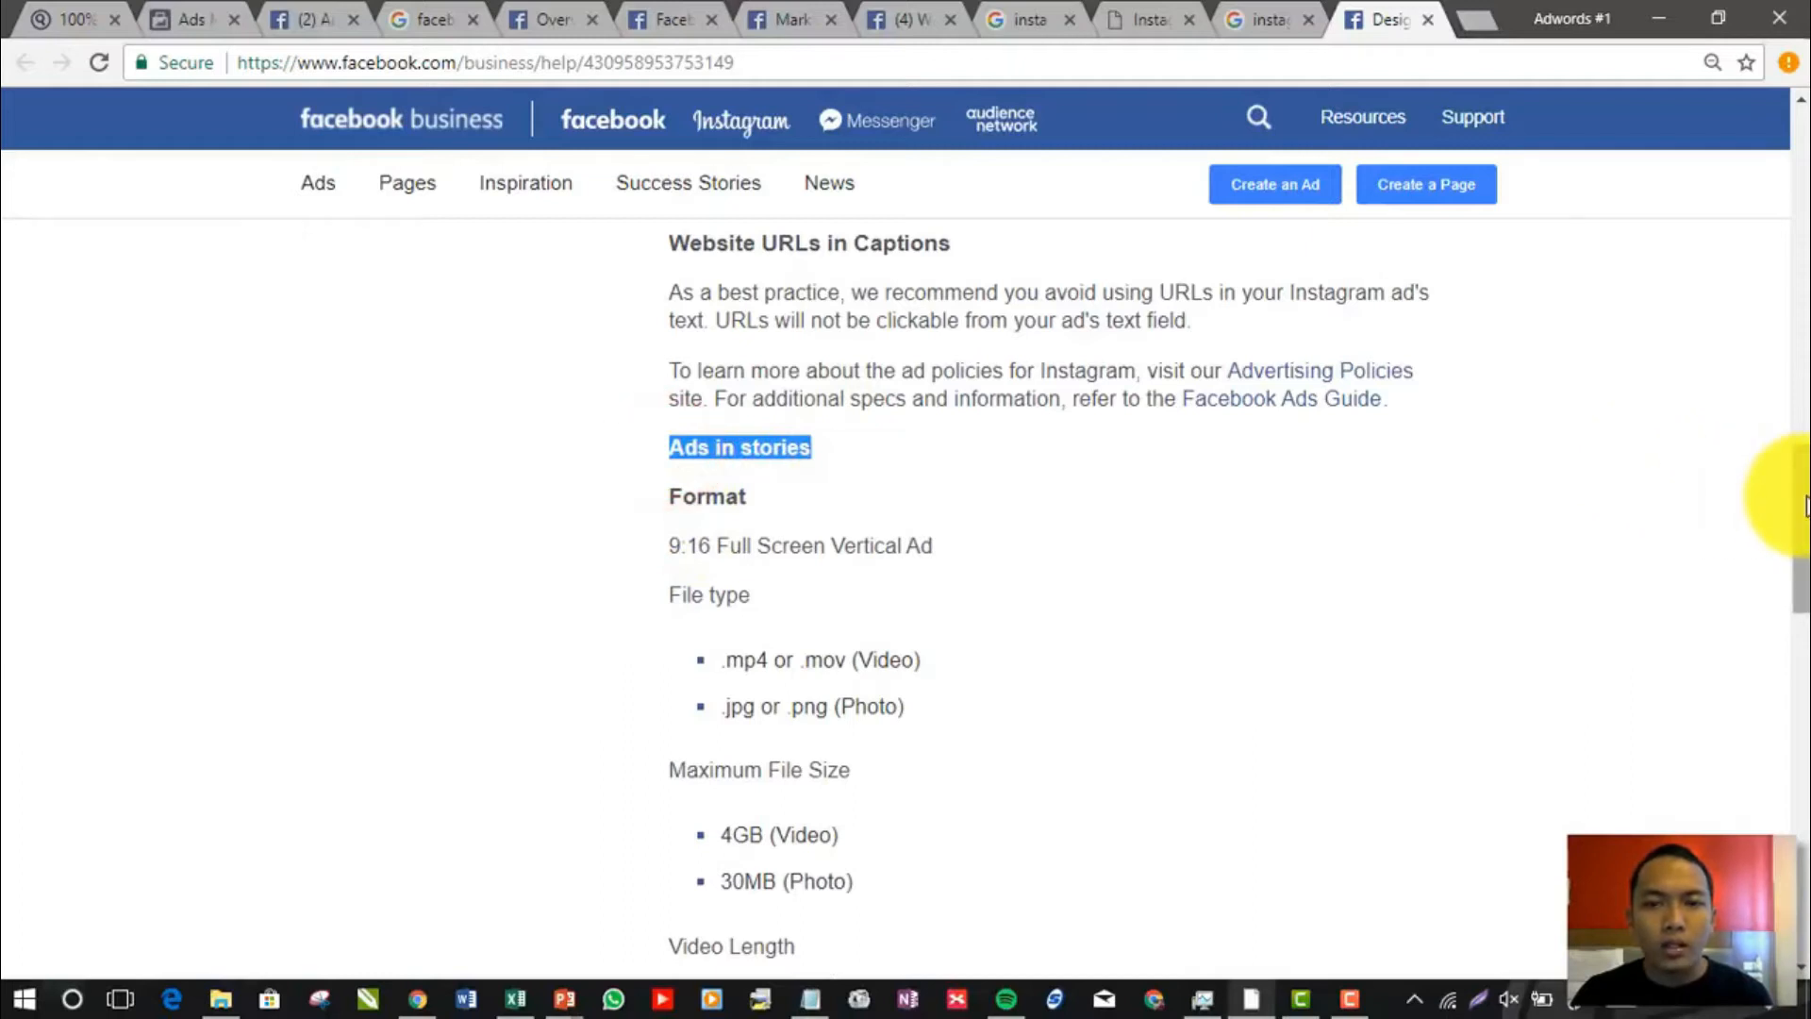
{"action": "left_click_drag", "start_coordinate": [1802, 494], "coordinate": [1802, 526]}
{"action": "double_click", "coordinate": [669, 383]}
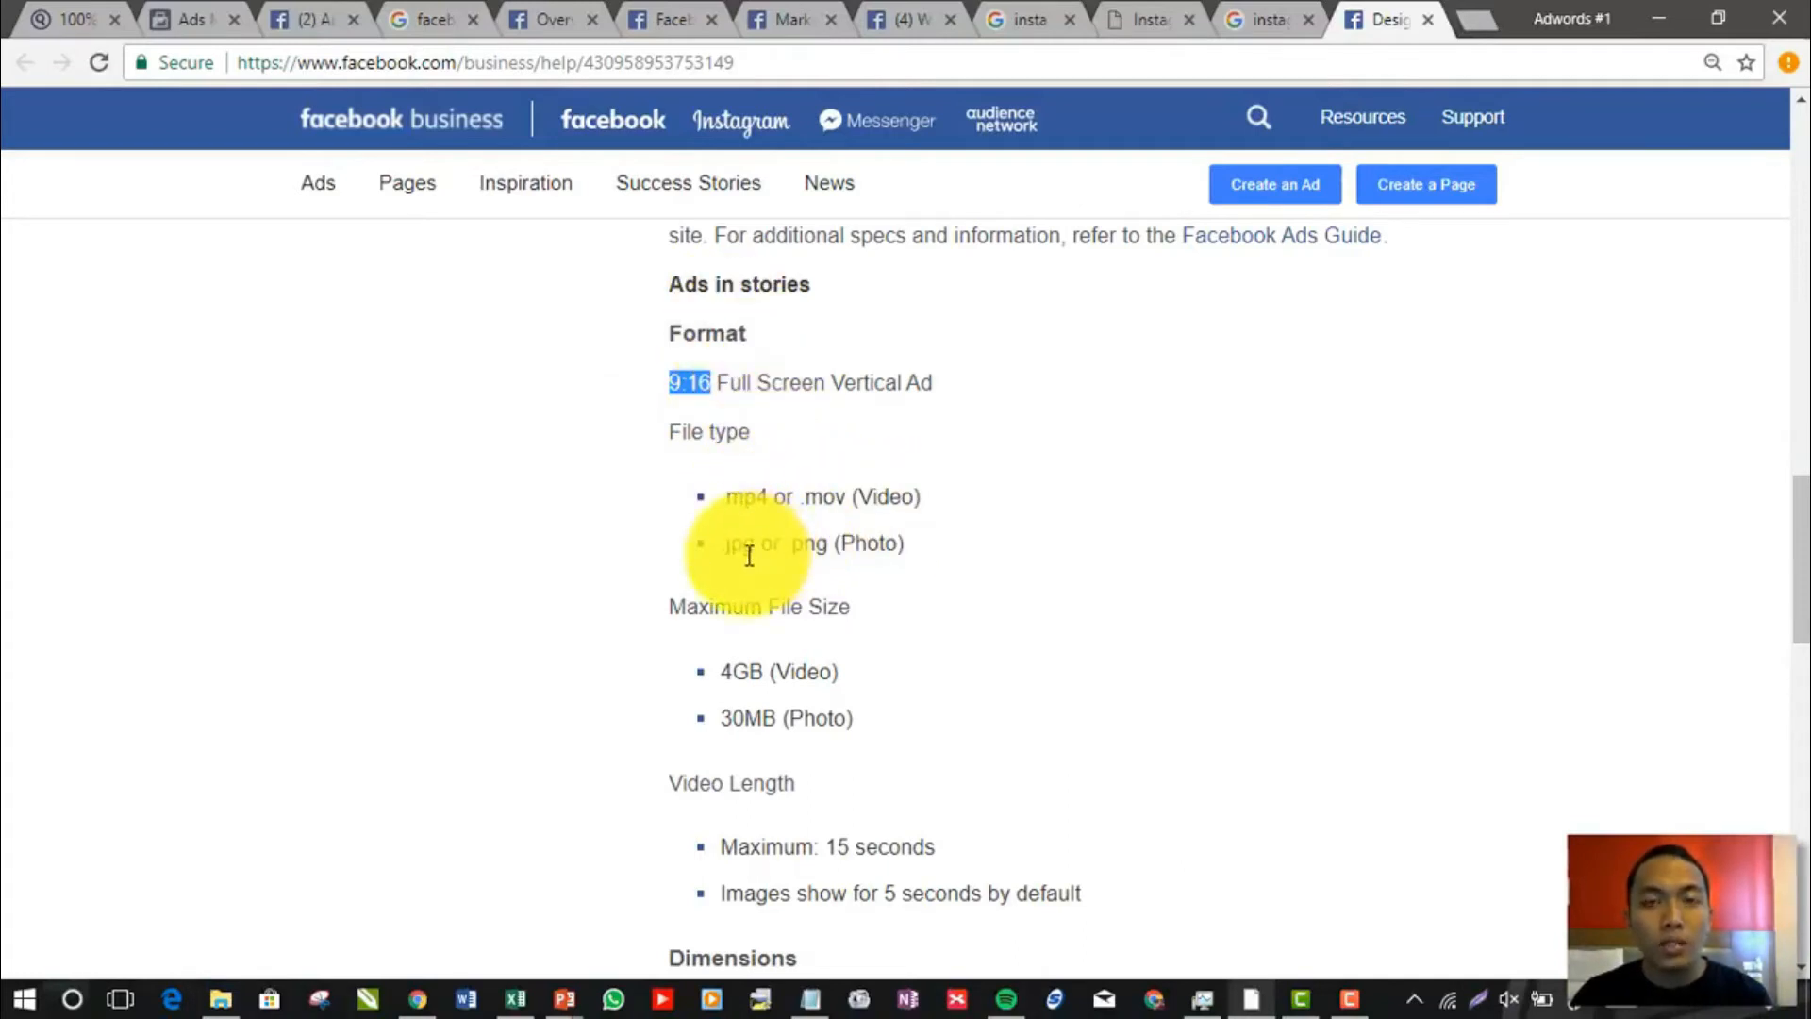
{"action": "left_click_drag", "start_coordinate": [1800, 533], "coordinate": [1801, 582]}
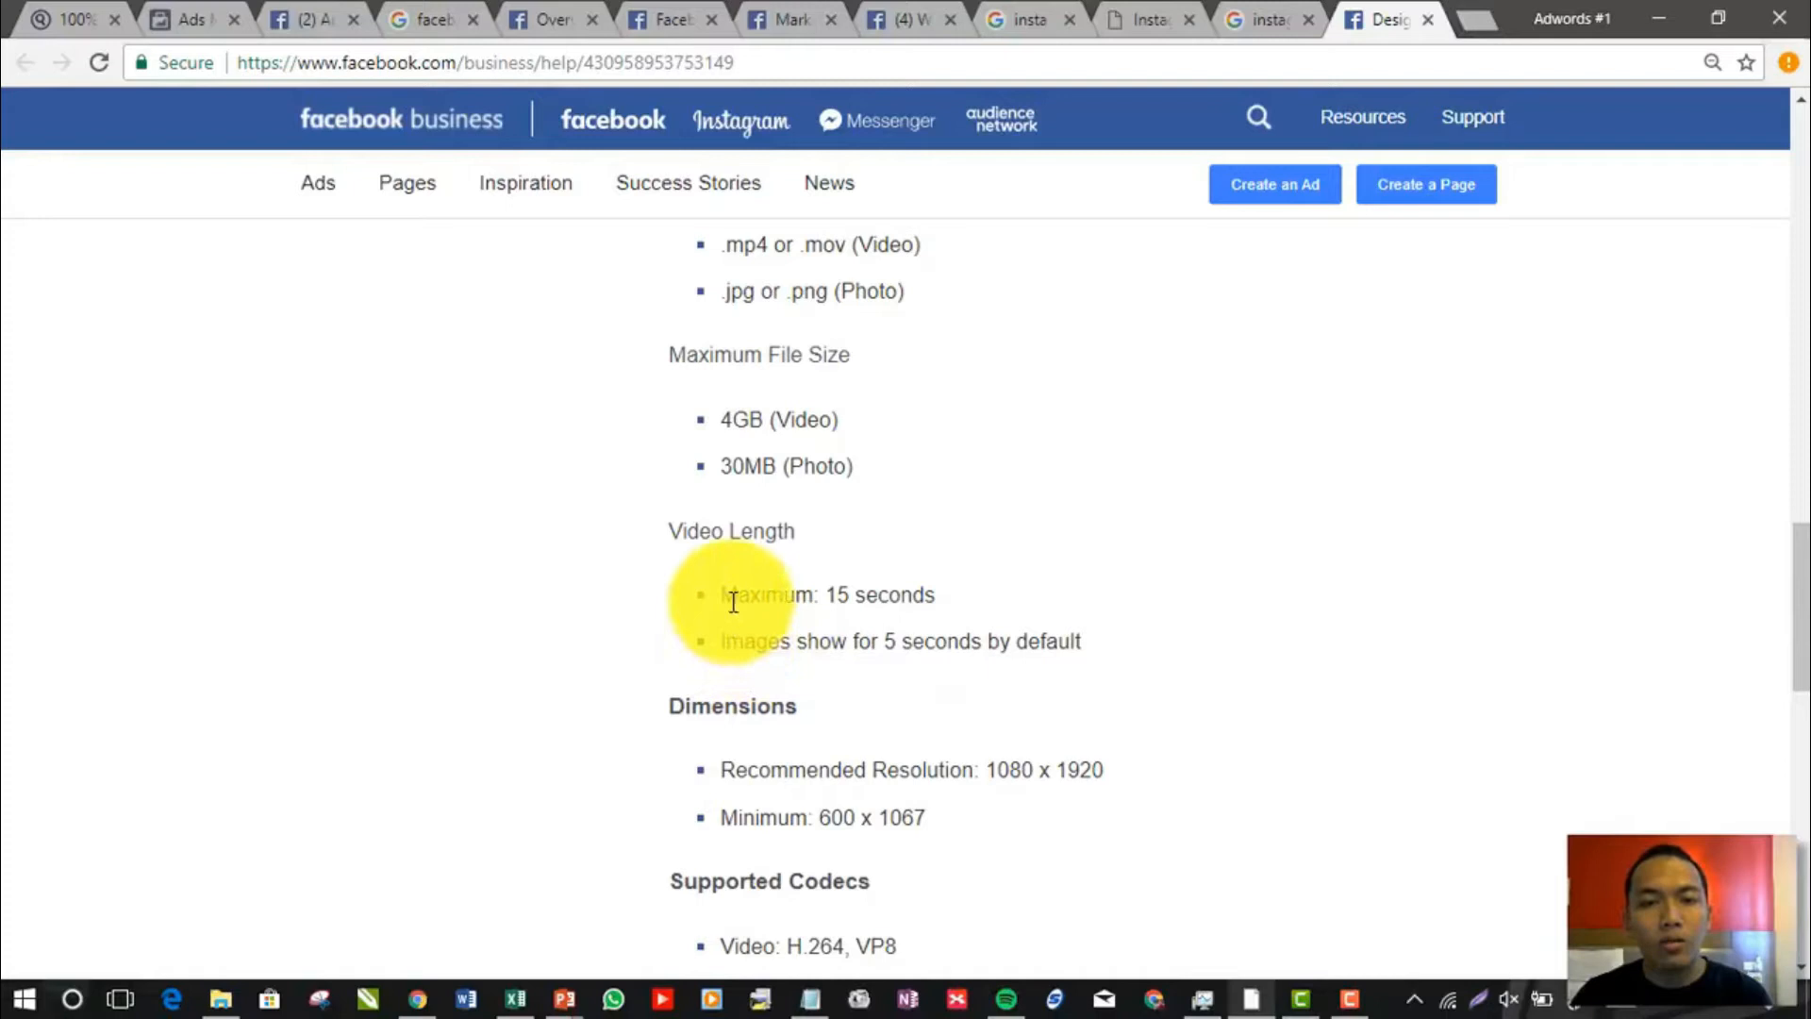
{"action": "left_click", "coordinate": [936, 596]}
{"action": "left_click_drag", "start_coordinate": [936, 596], "coordinate": [729, 597]}
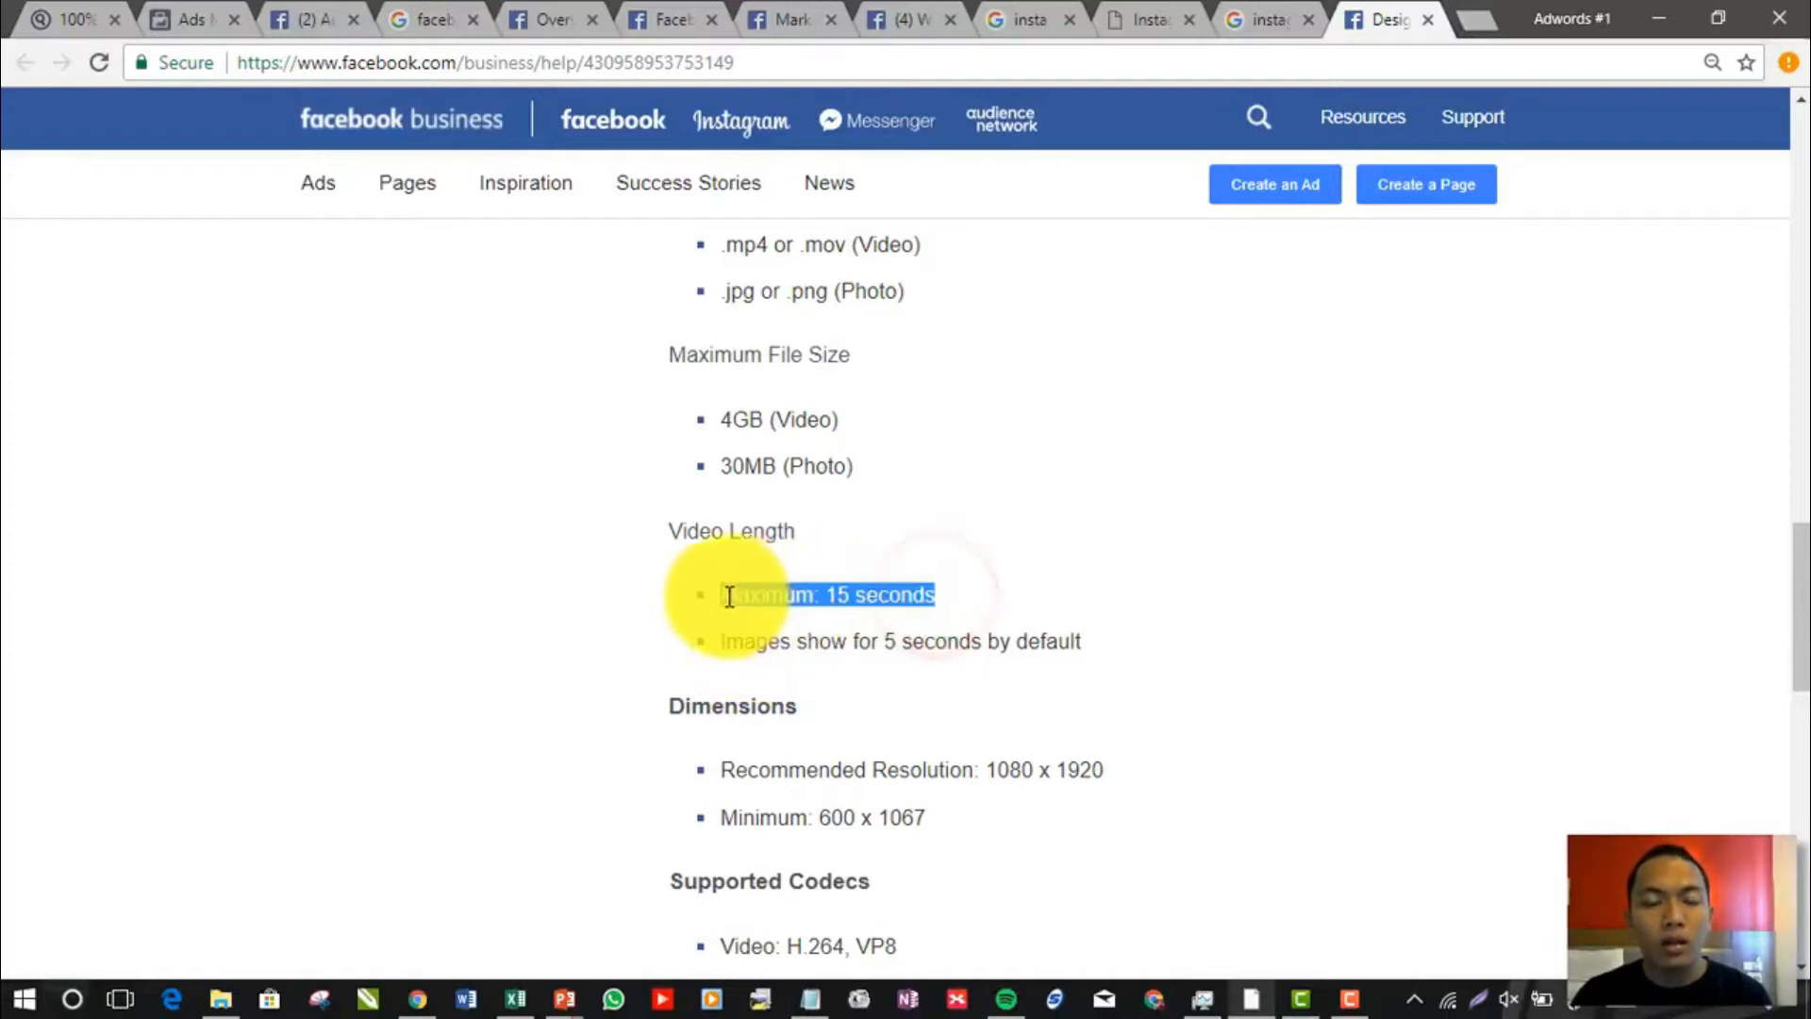
{"action": "left_click_drag", "start_coordinate": [1798, 568], "coordinate": [1805, 588]}
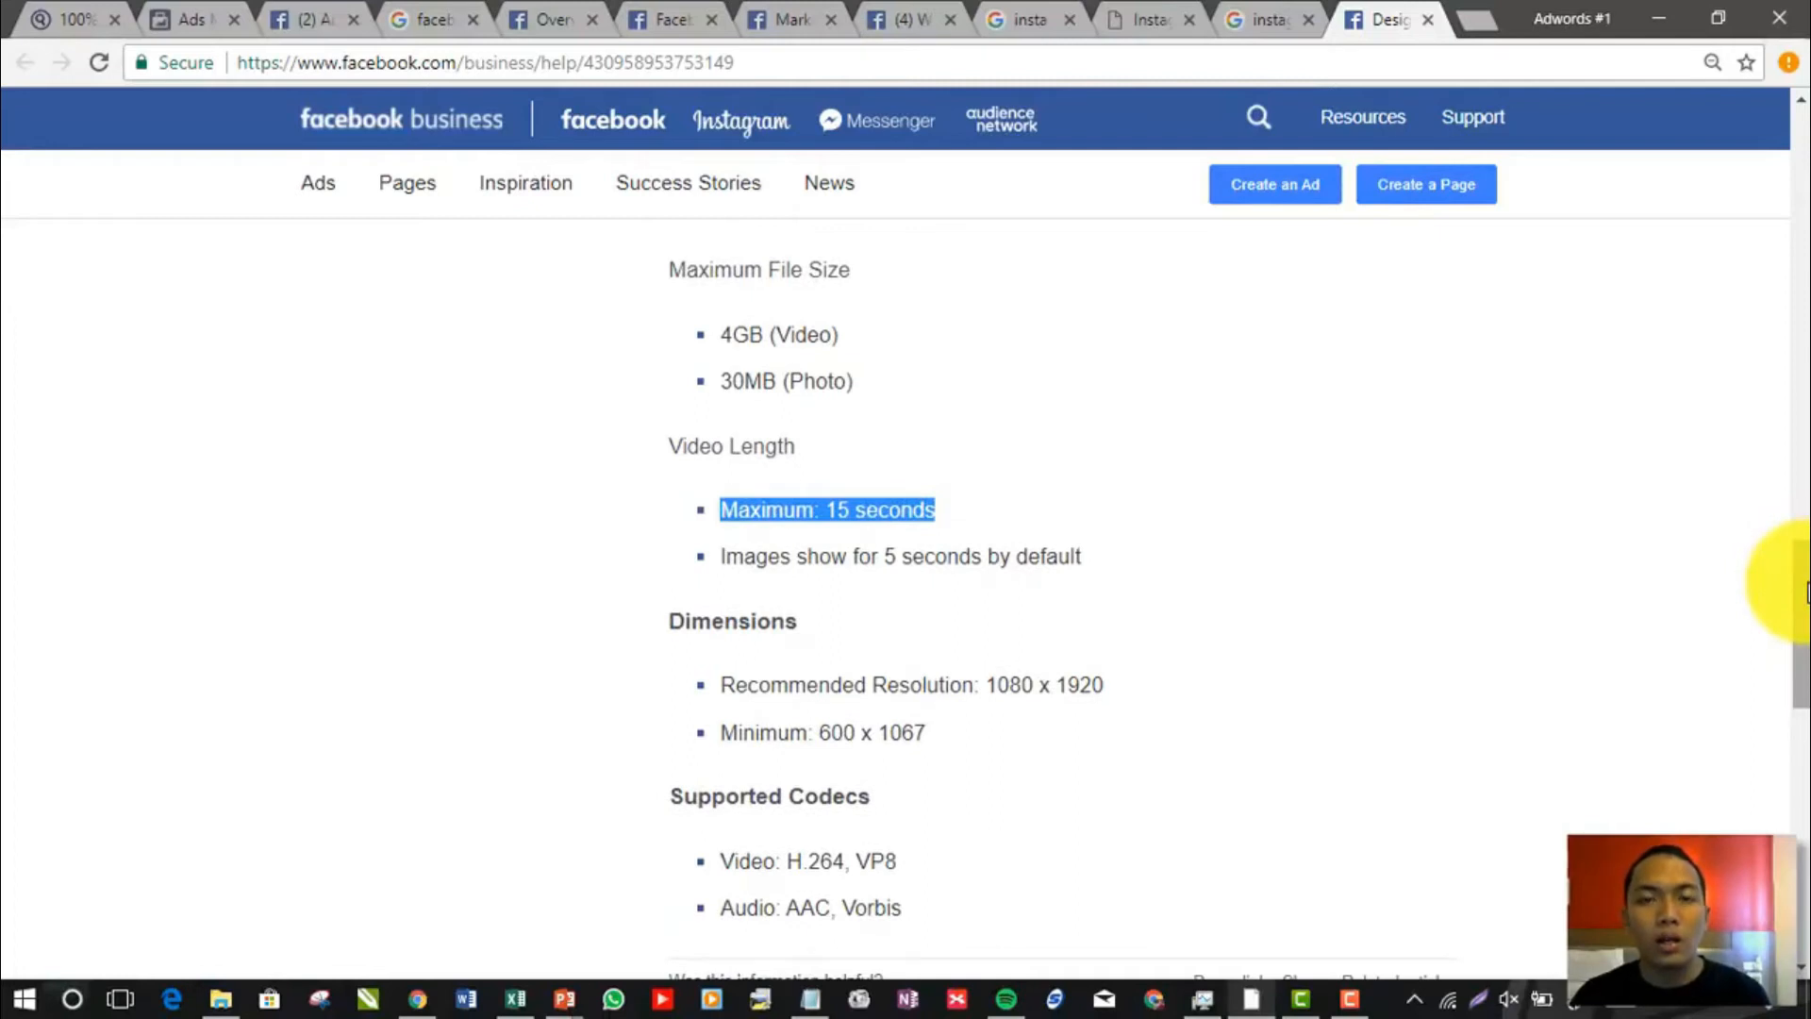
{"action": "left_click_drag", "start_coordinate": [1807, 592], "coordinate": [1806, 613]}
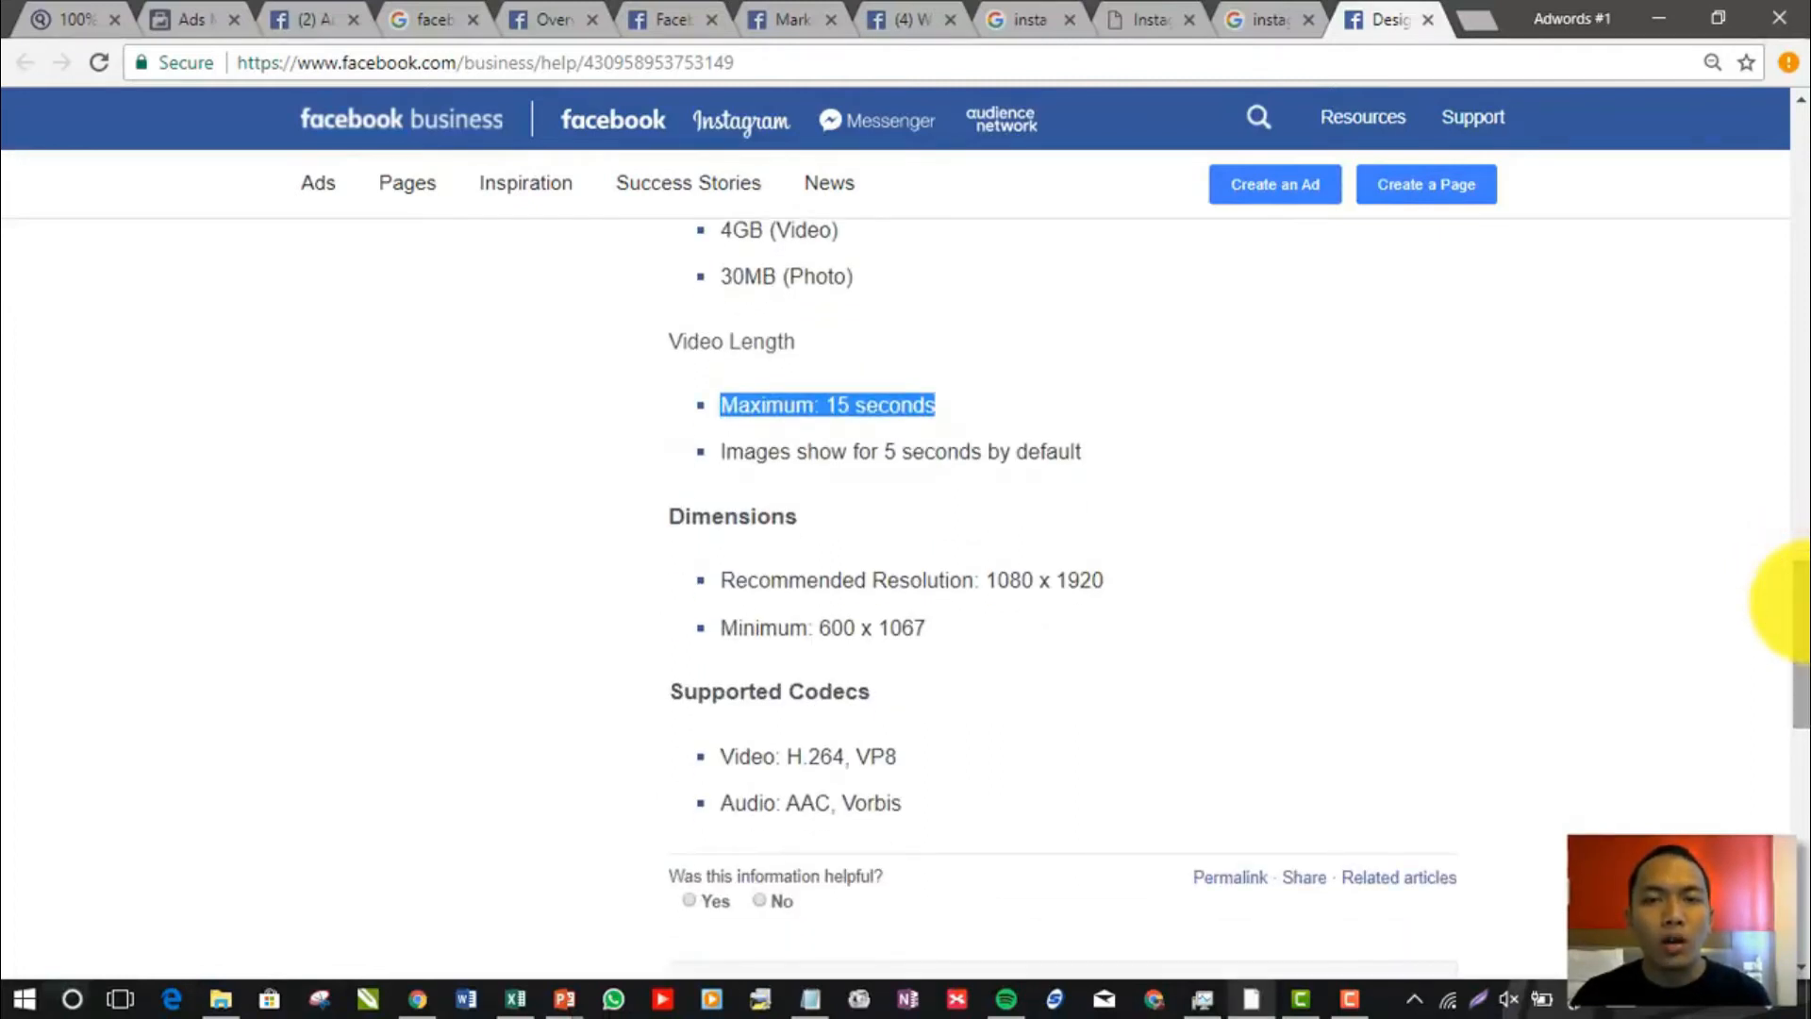
Revisit the Stories example image, return to the ad set copy and highlight the note on the Instagram Stories placement's availability
{"action": "left_click", "coordinate": [1236, 19]}
{"action": "left_click", "coordinate": [1141, 17]}
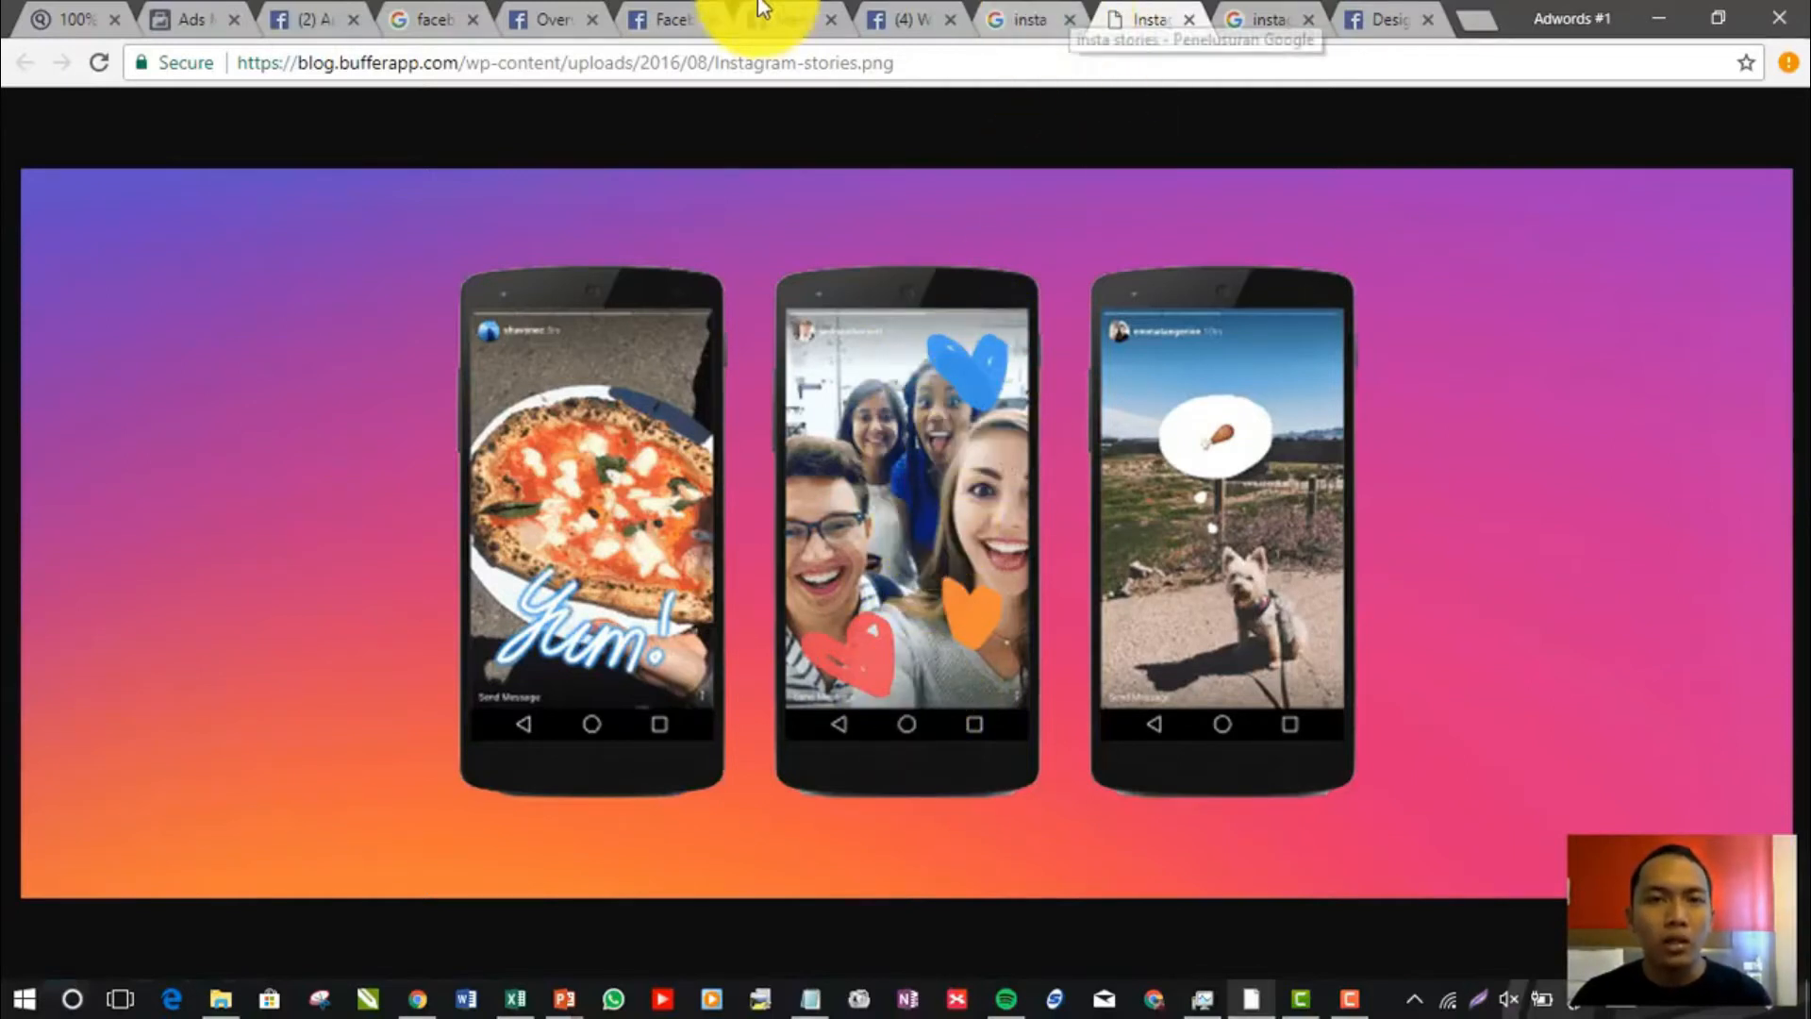
{"action": "left_click", "coordinate": [272, 16]}
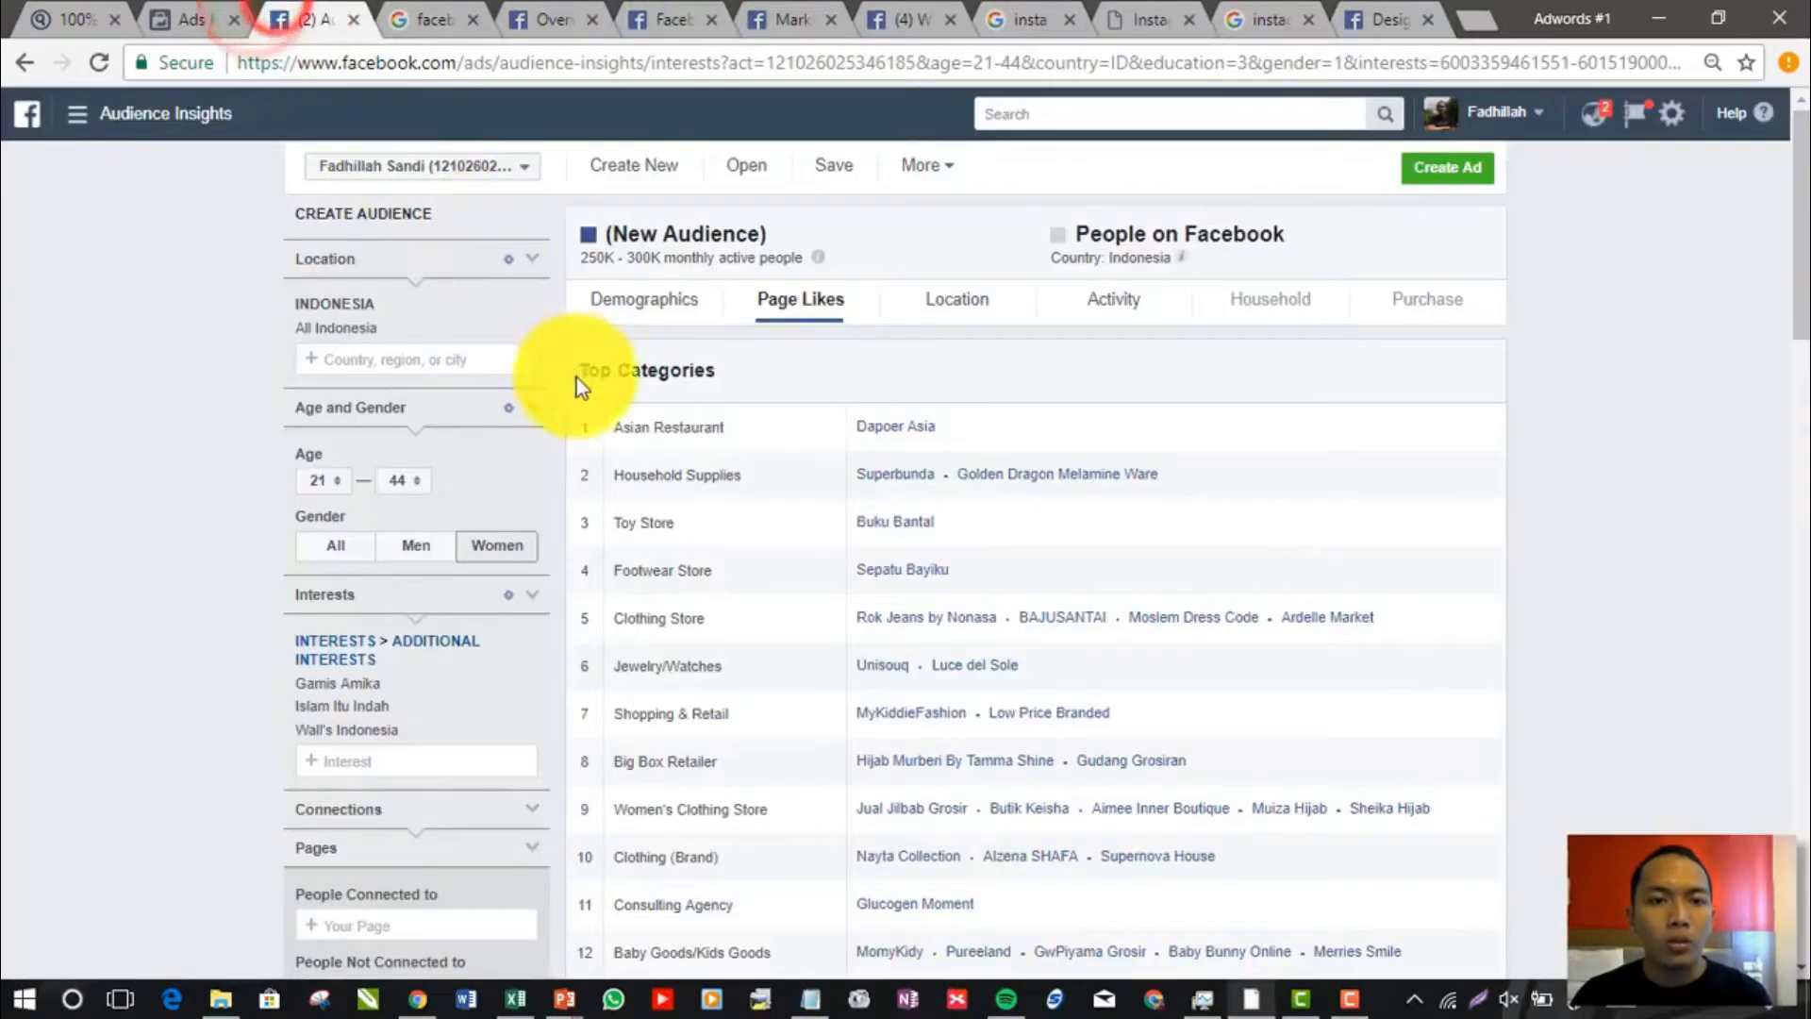
{"action": "left_click", "coordinate": [416, 19]}
{"action": "left_click", "coordinate": [207, 17]}
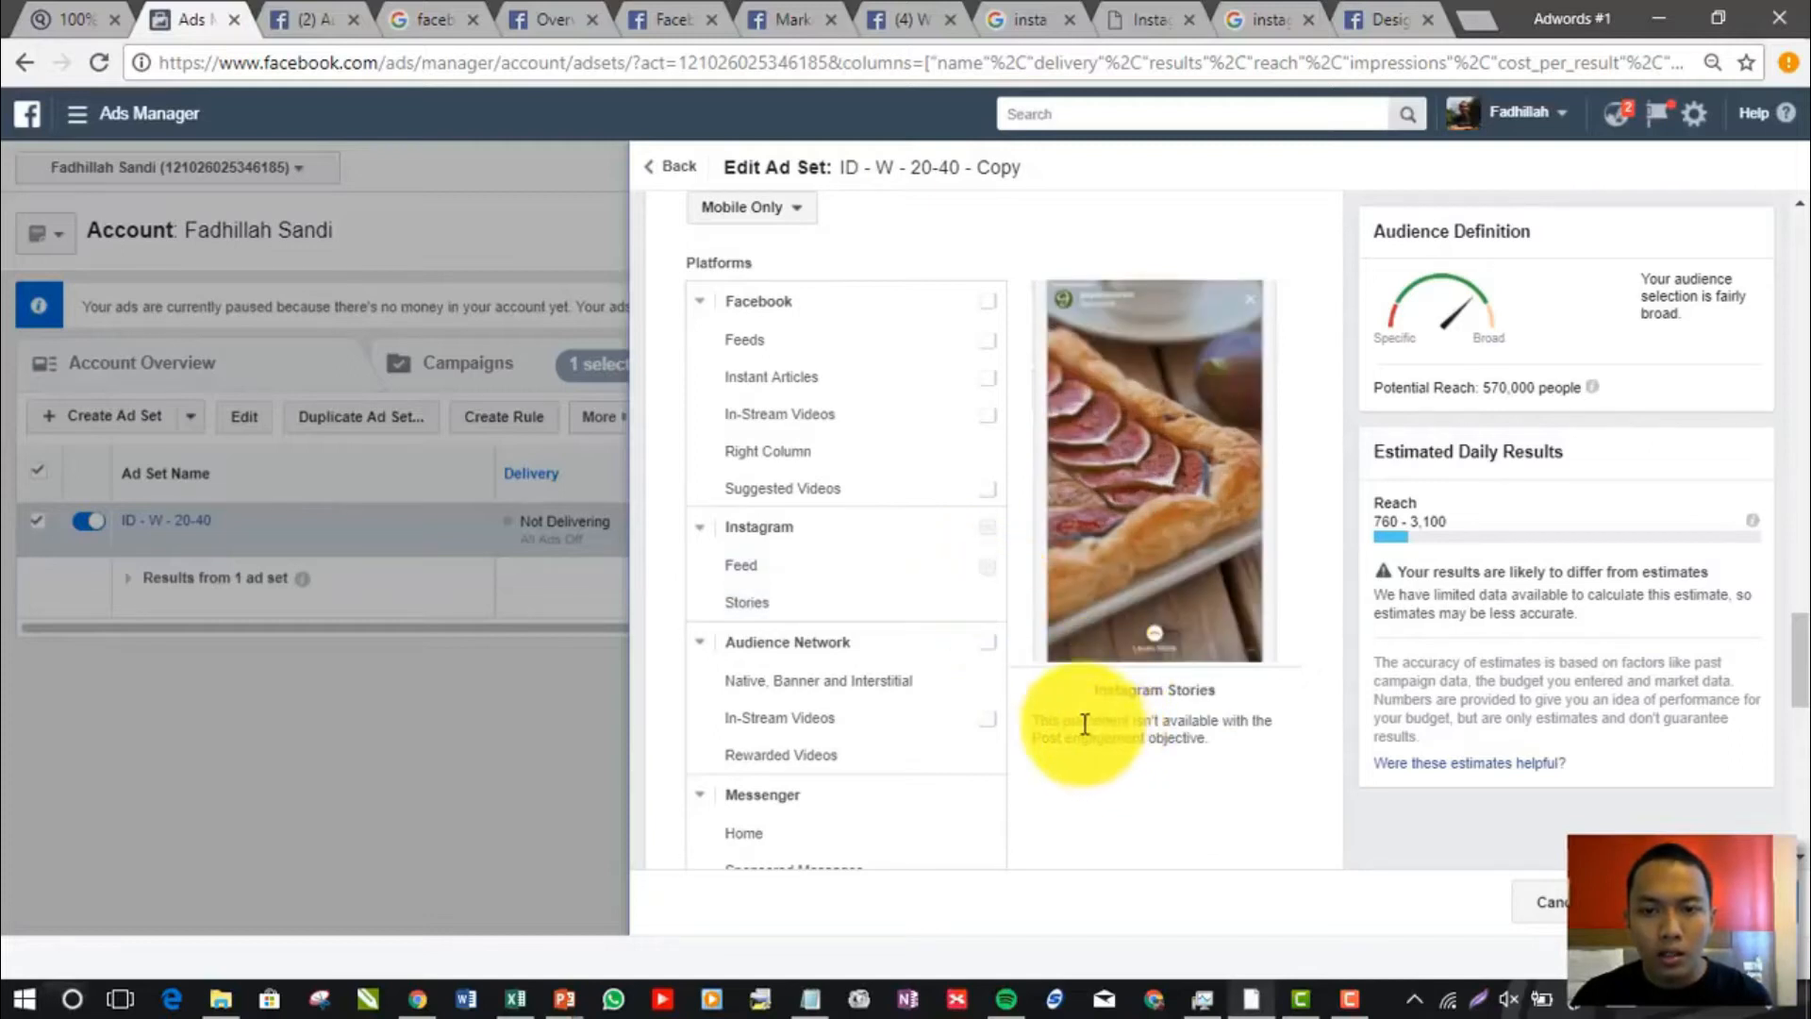
{"action": "left_click_drag", "start_coordinate": [1073, 720], "coordinate": [1210, 746]}
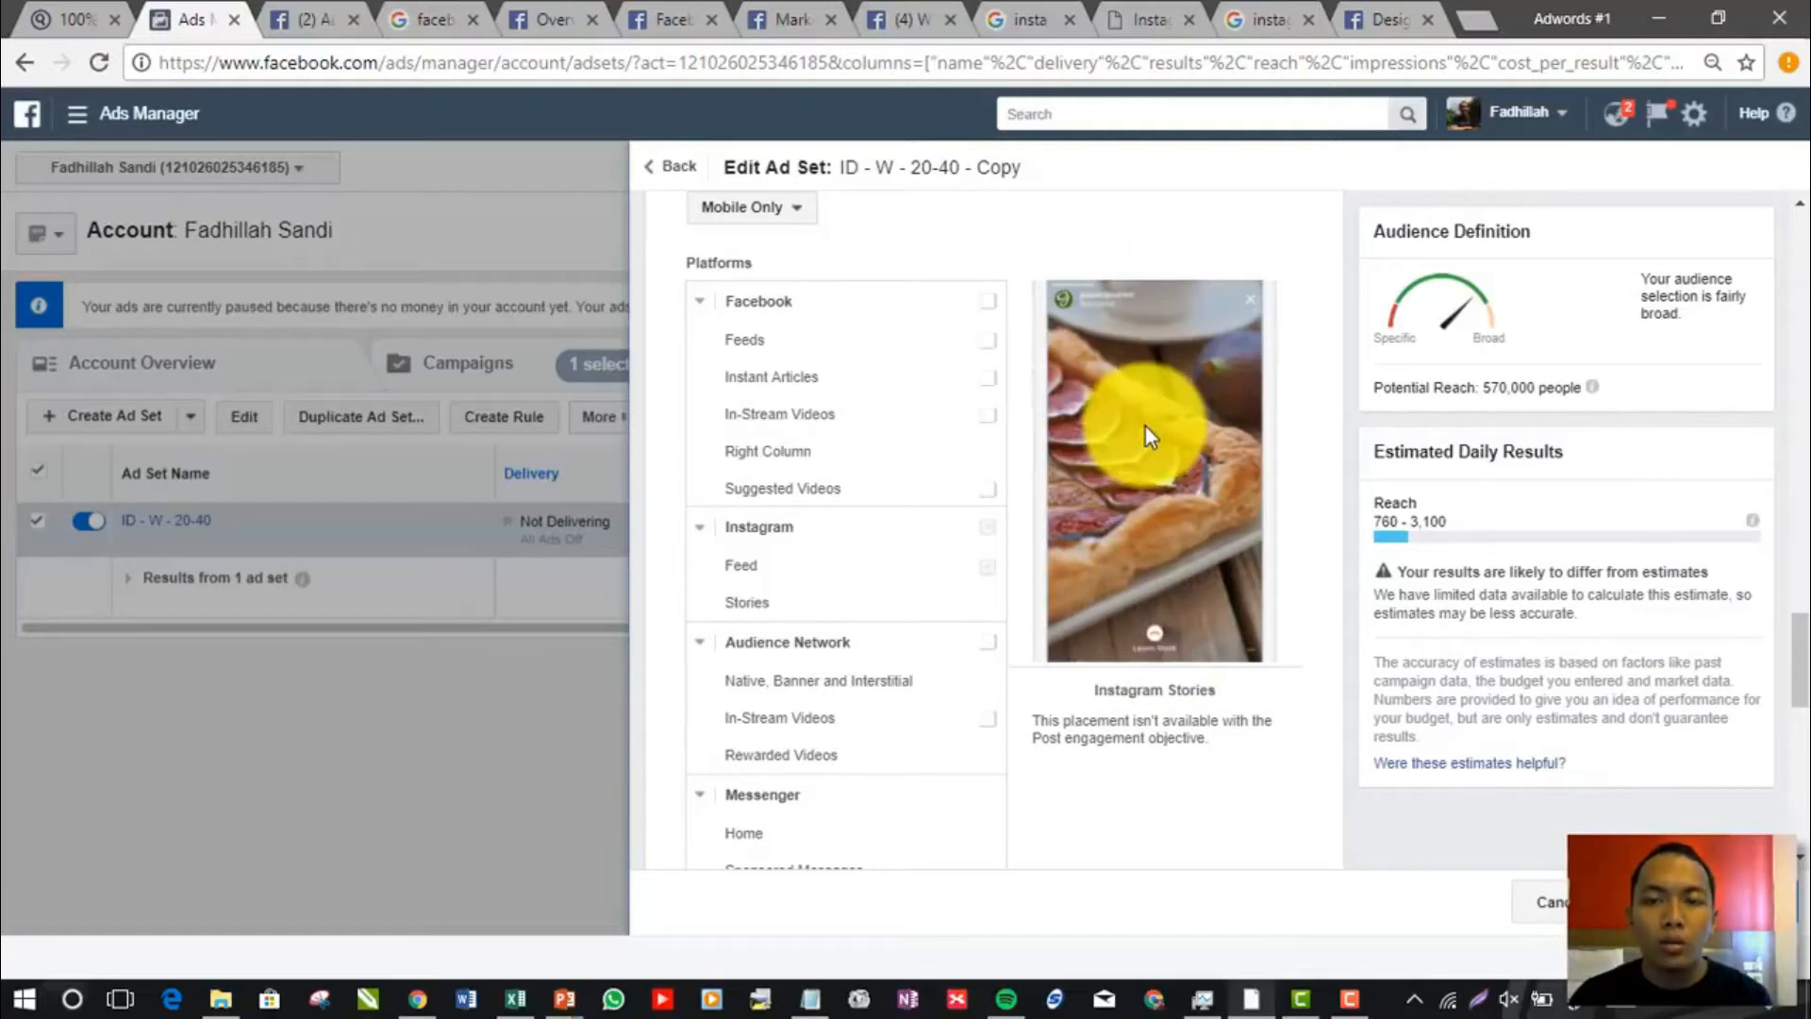
Return to the Instagram ad design requirements article and review the stories format, file type, file size and video length again
{"action": "left_click", "coordinate": [1235, 12]}
{"action": "left_click", "coordinate": [1363, 13]}
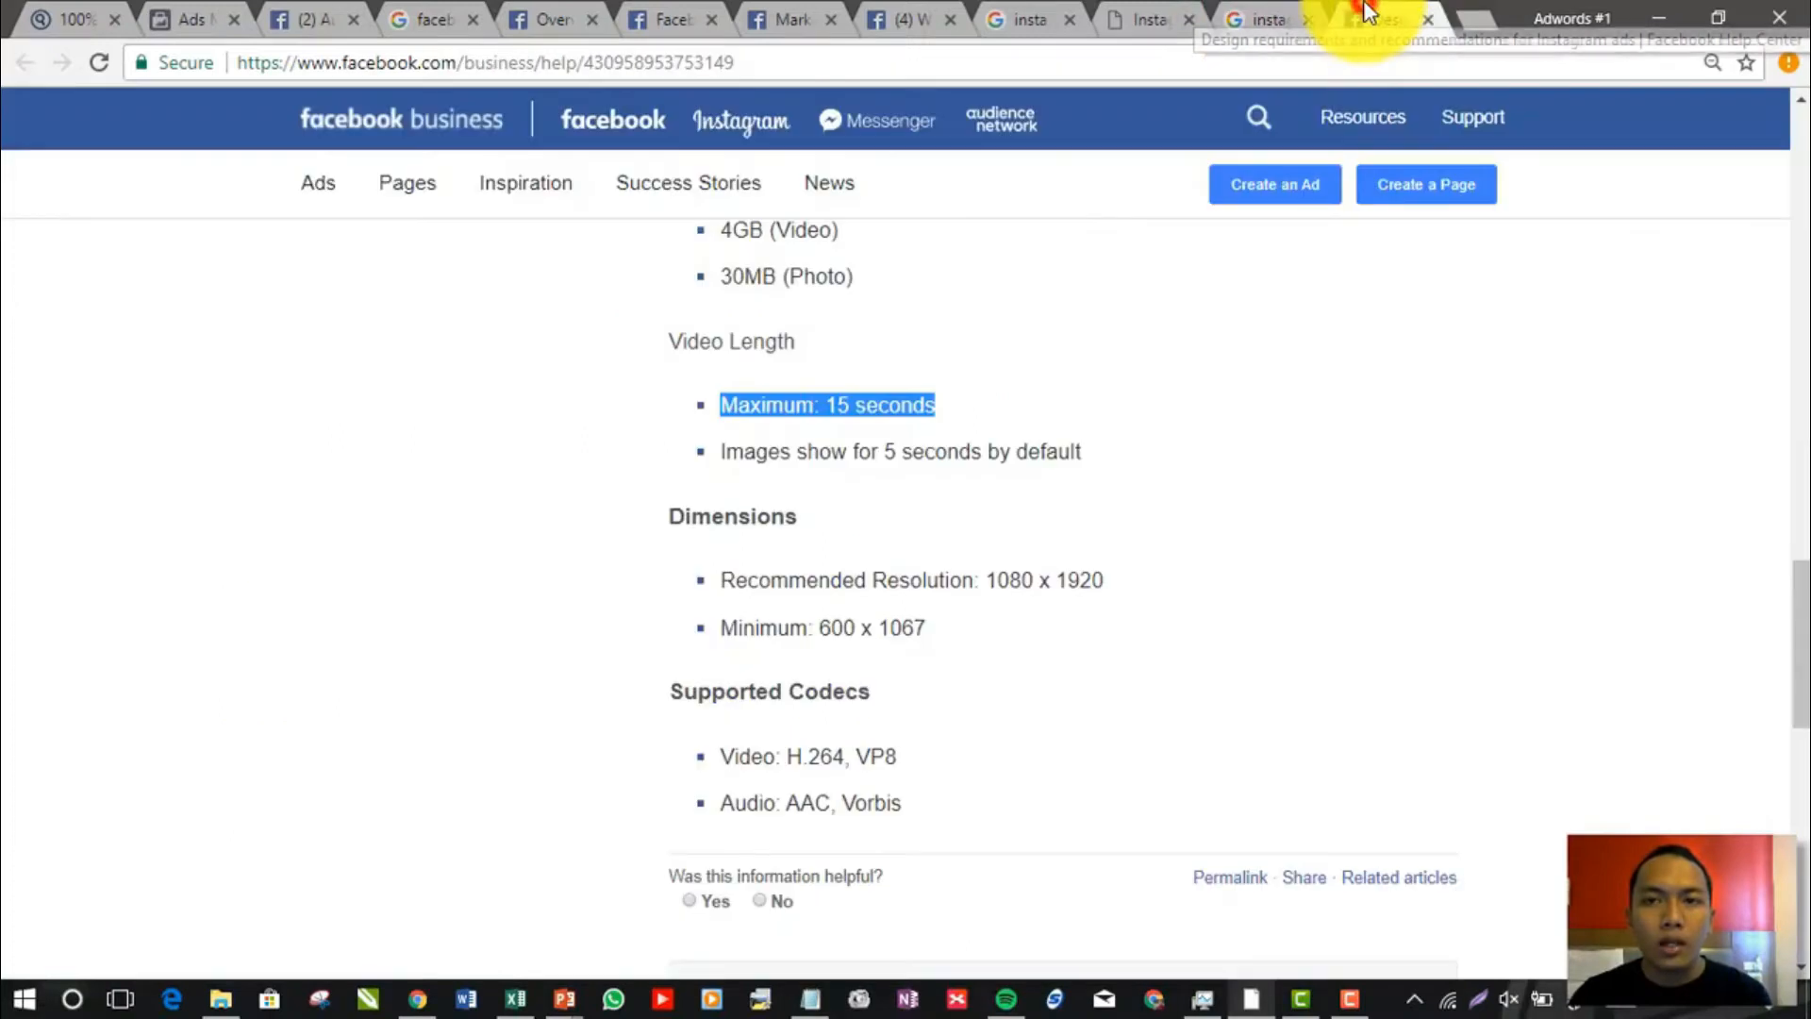
{"action": "scroll", "coordinate": [1115, 406], "scroll_direction": "down", "scroll_amount": 4}
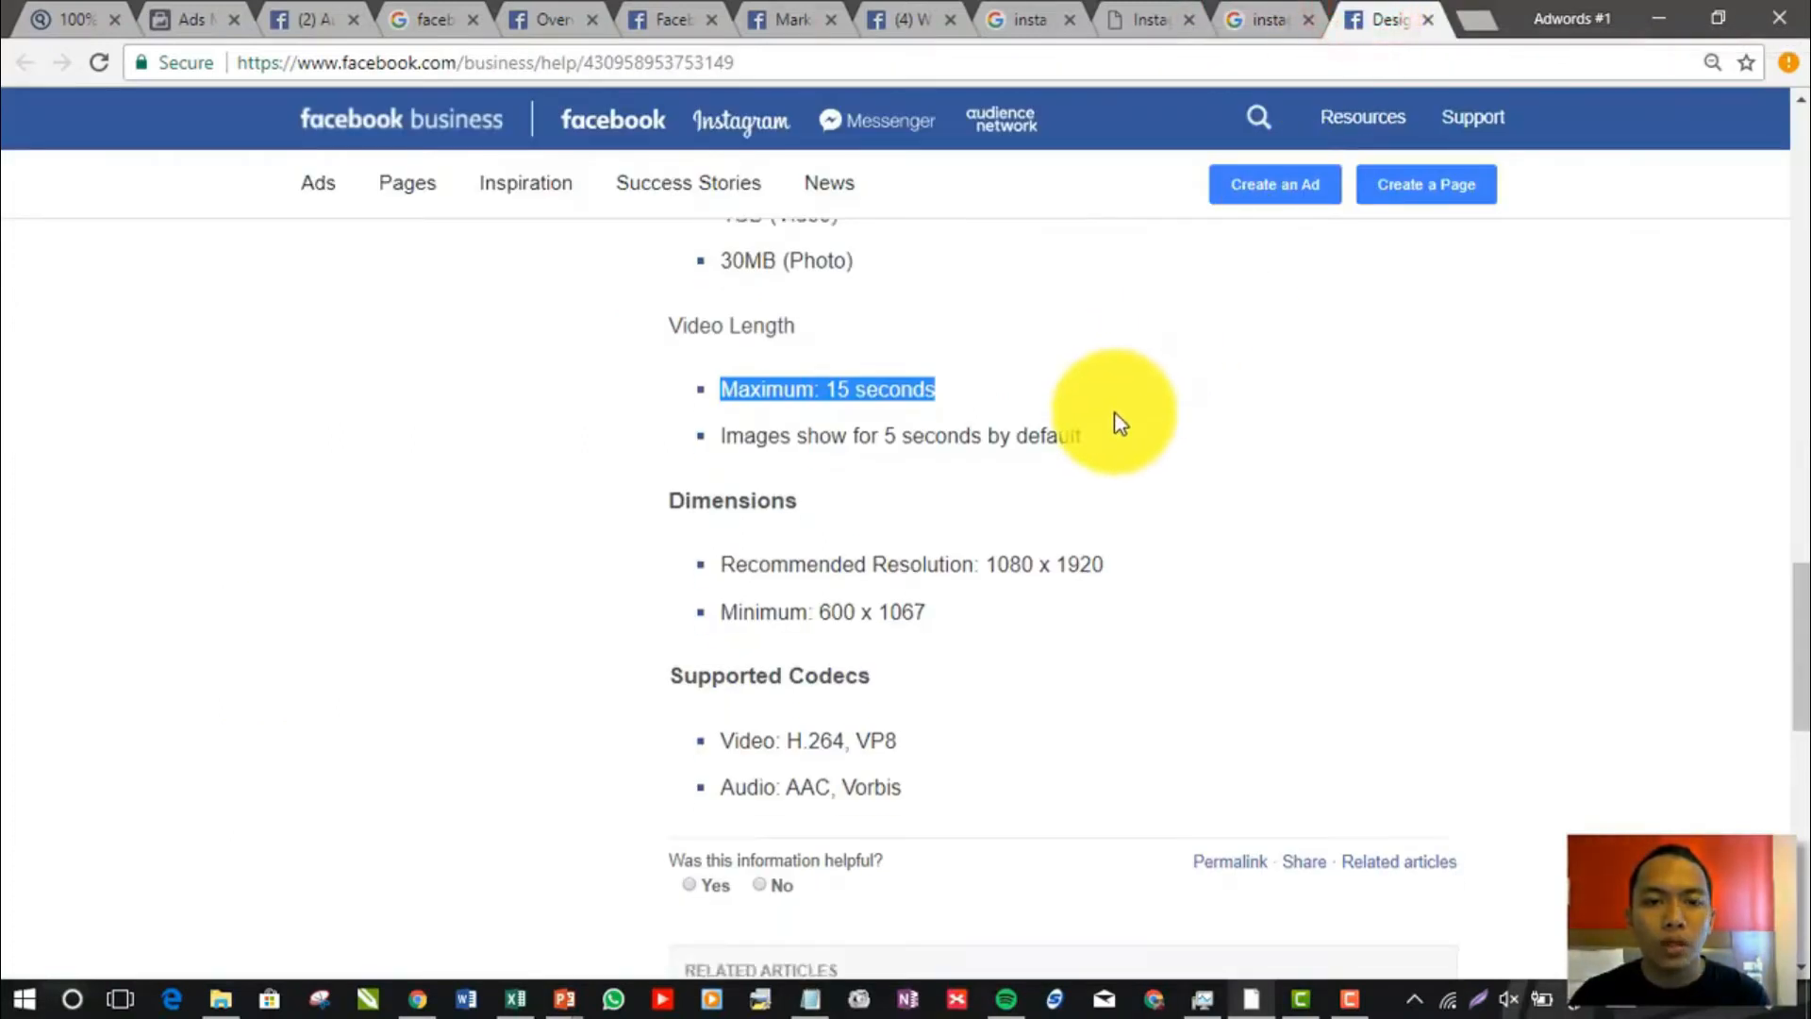
{"action": "scroll", "coordinate": [1120, 423], "scroll_direction": "up", "scroll_amount": 4}
{"action": "scroll", "coordinate": [1115, 424], "scroll_direction": "up", "scroll_amount": 4}
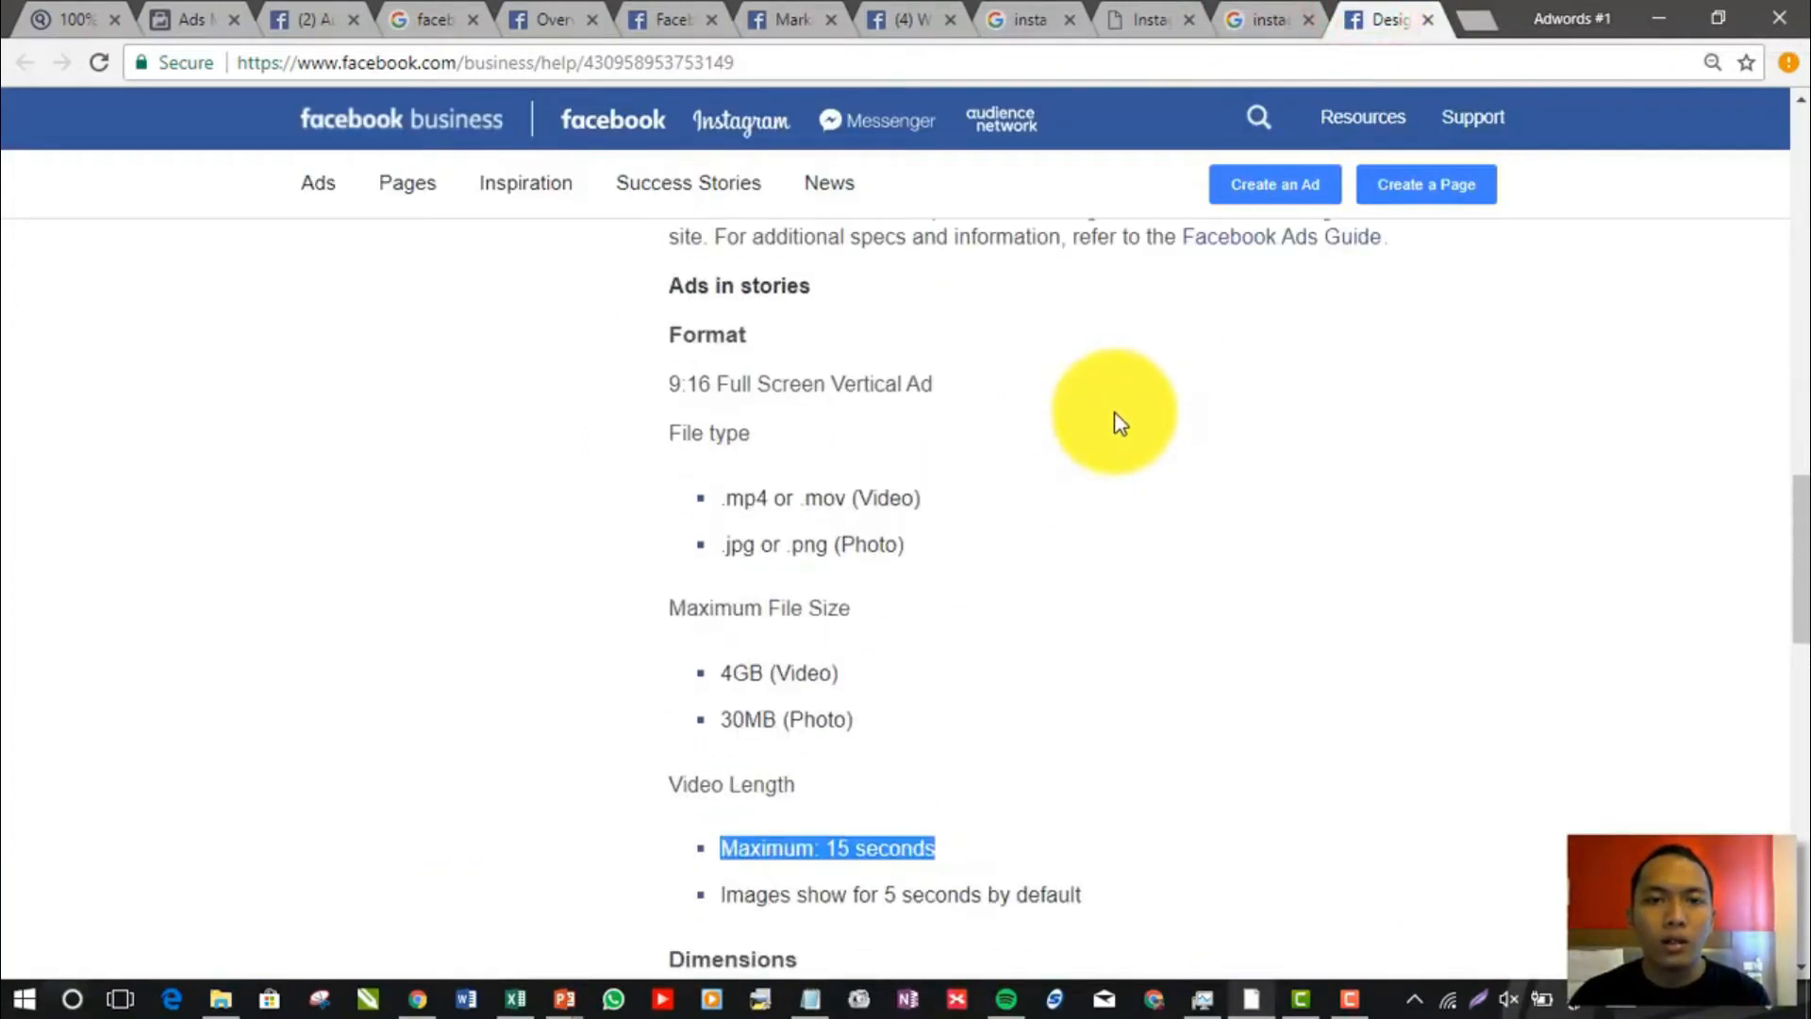
{"action": "scroll", "coordinate": [1801, 504], "scroll_direction": "down", "scroll_amount": 1}
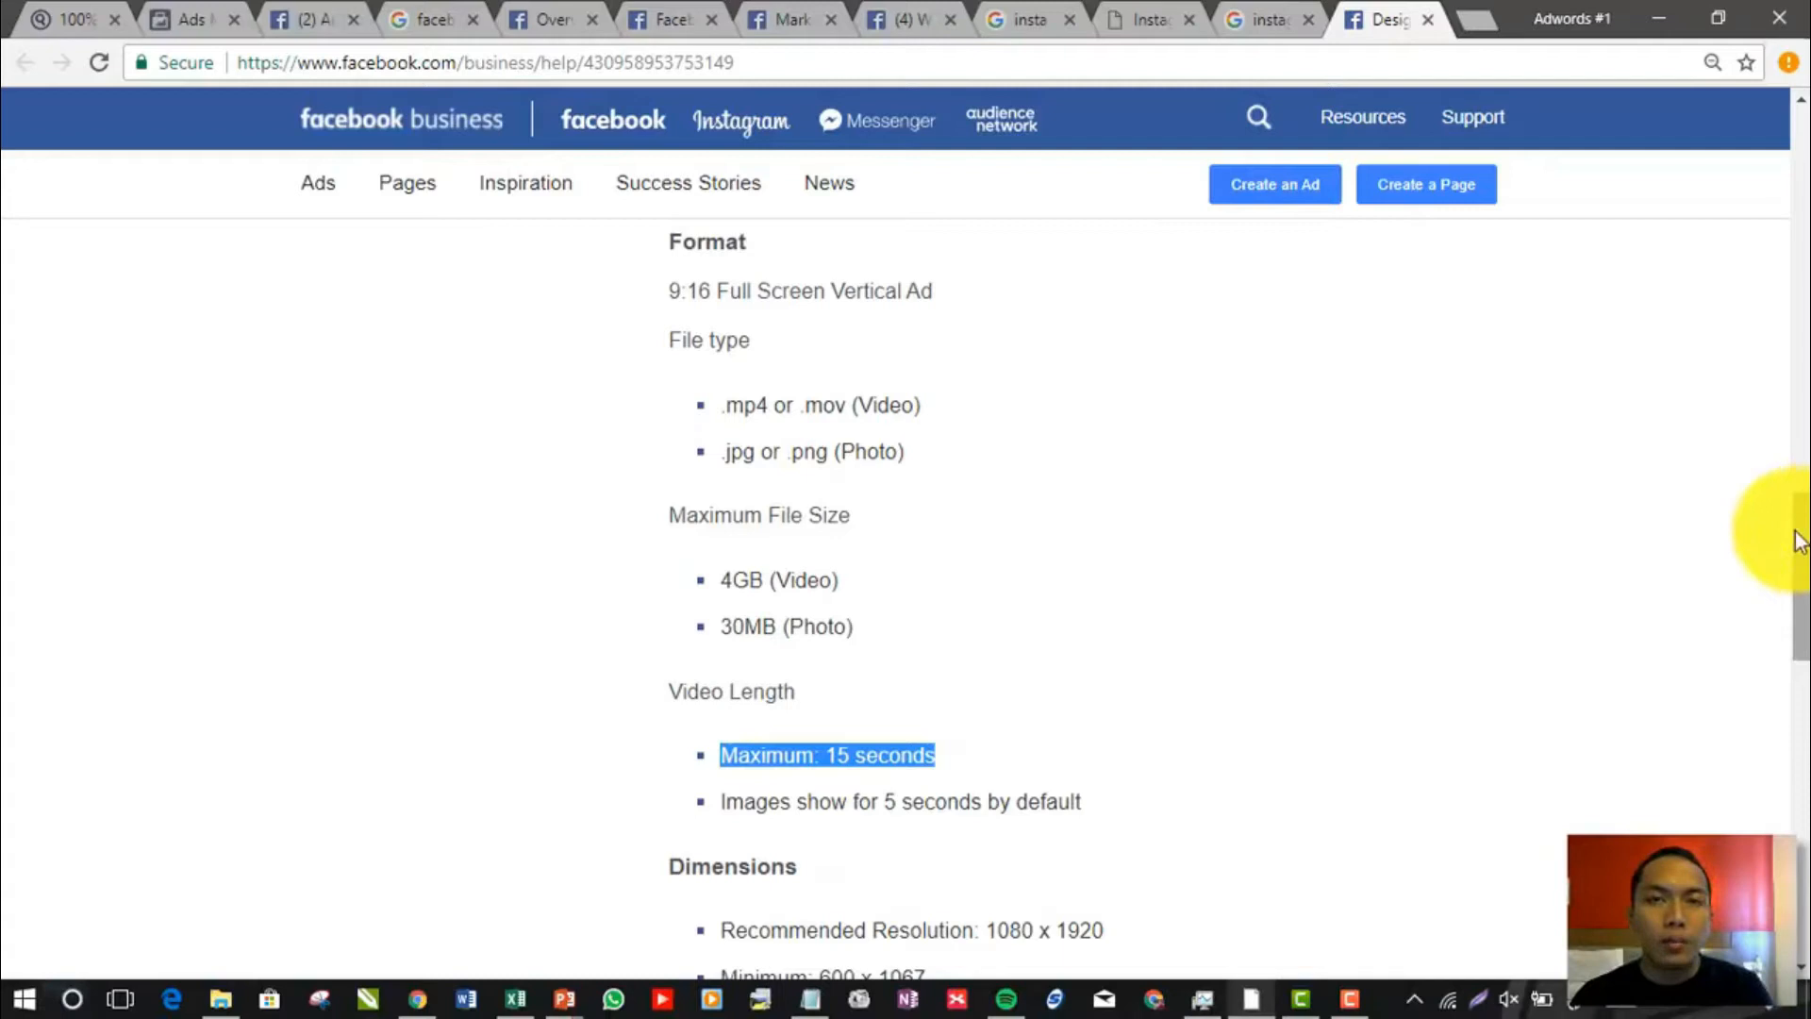
{"action": "left_click_drag", "start_coordinate": [1797, 539], "coordinate": [1800, 491]}
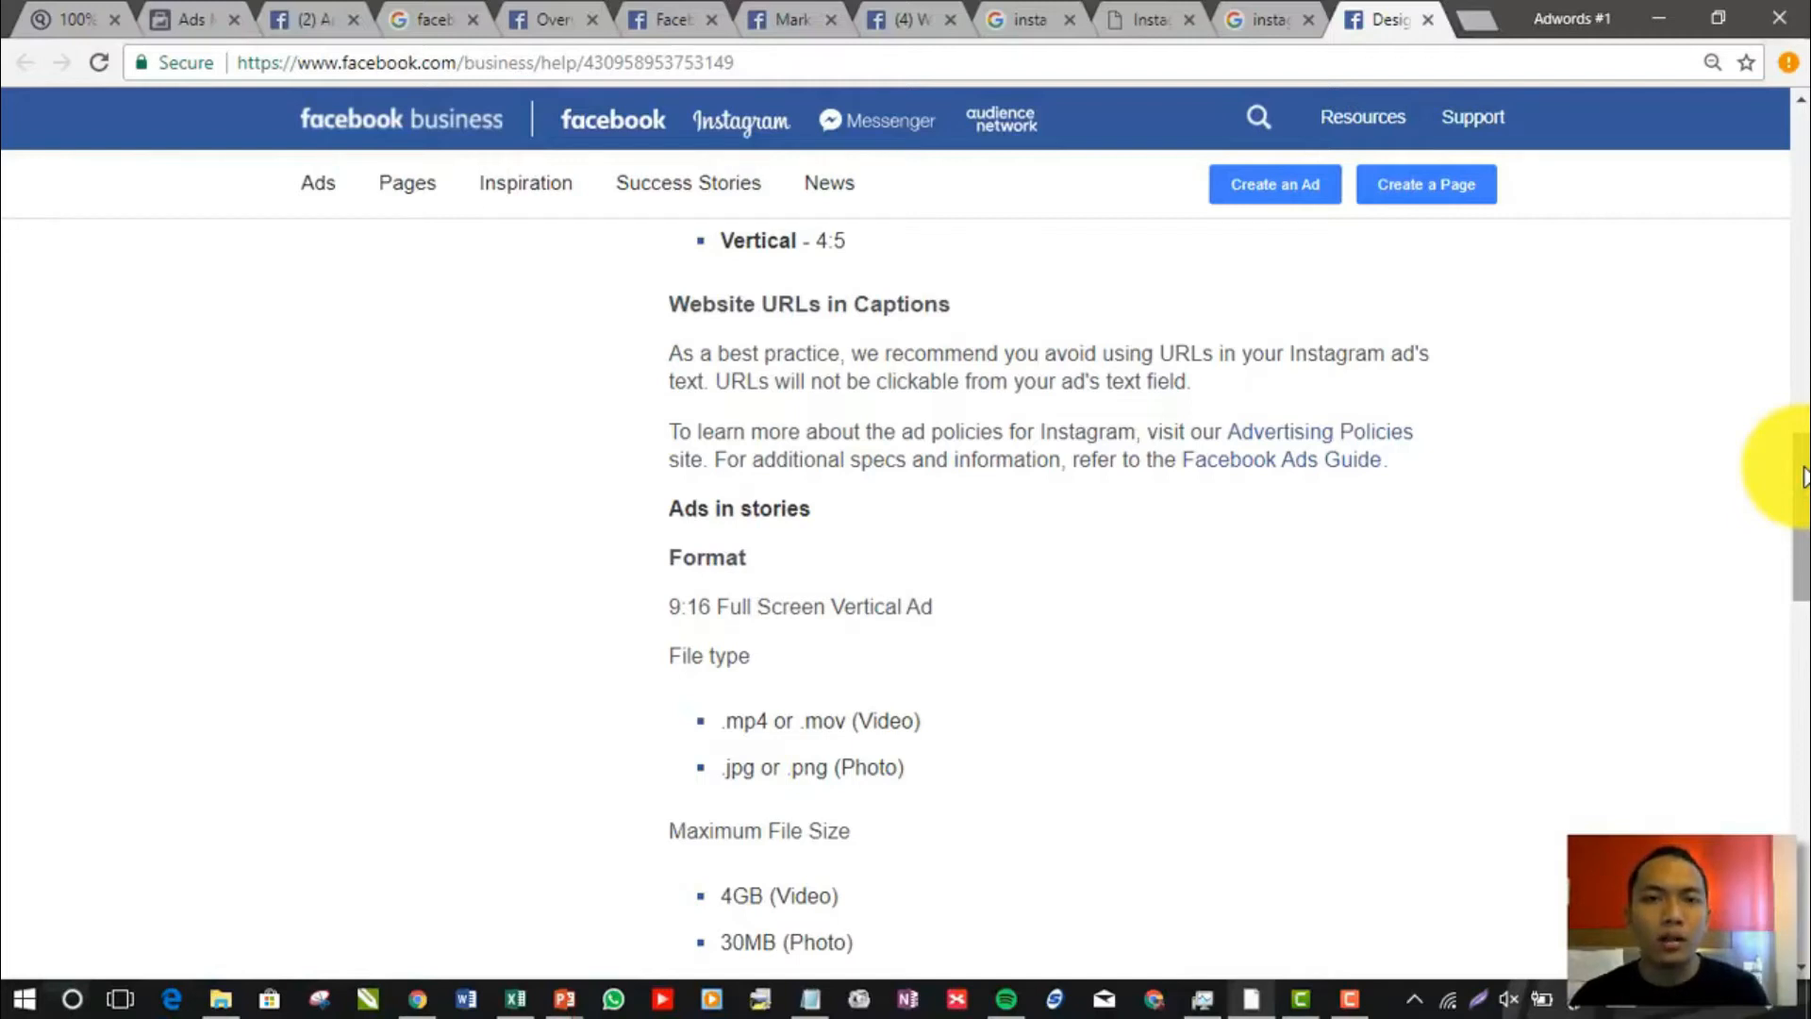
{"action": "scroll", "coordinate": [1804, 477], "scroll_direction": "down", "scroll_amount": 1}
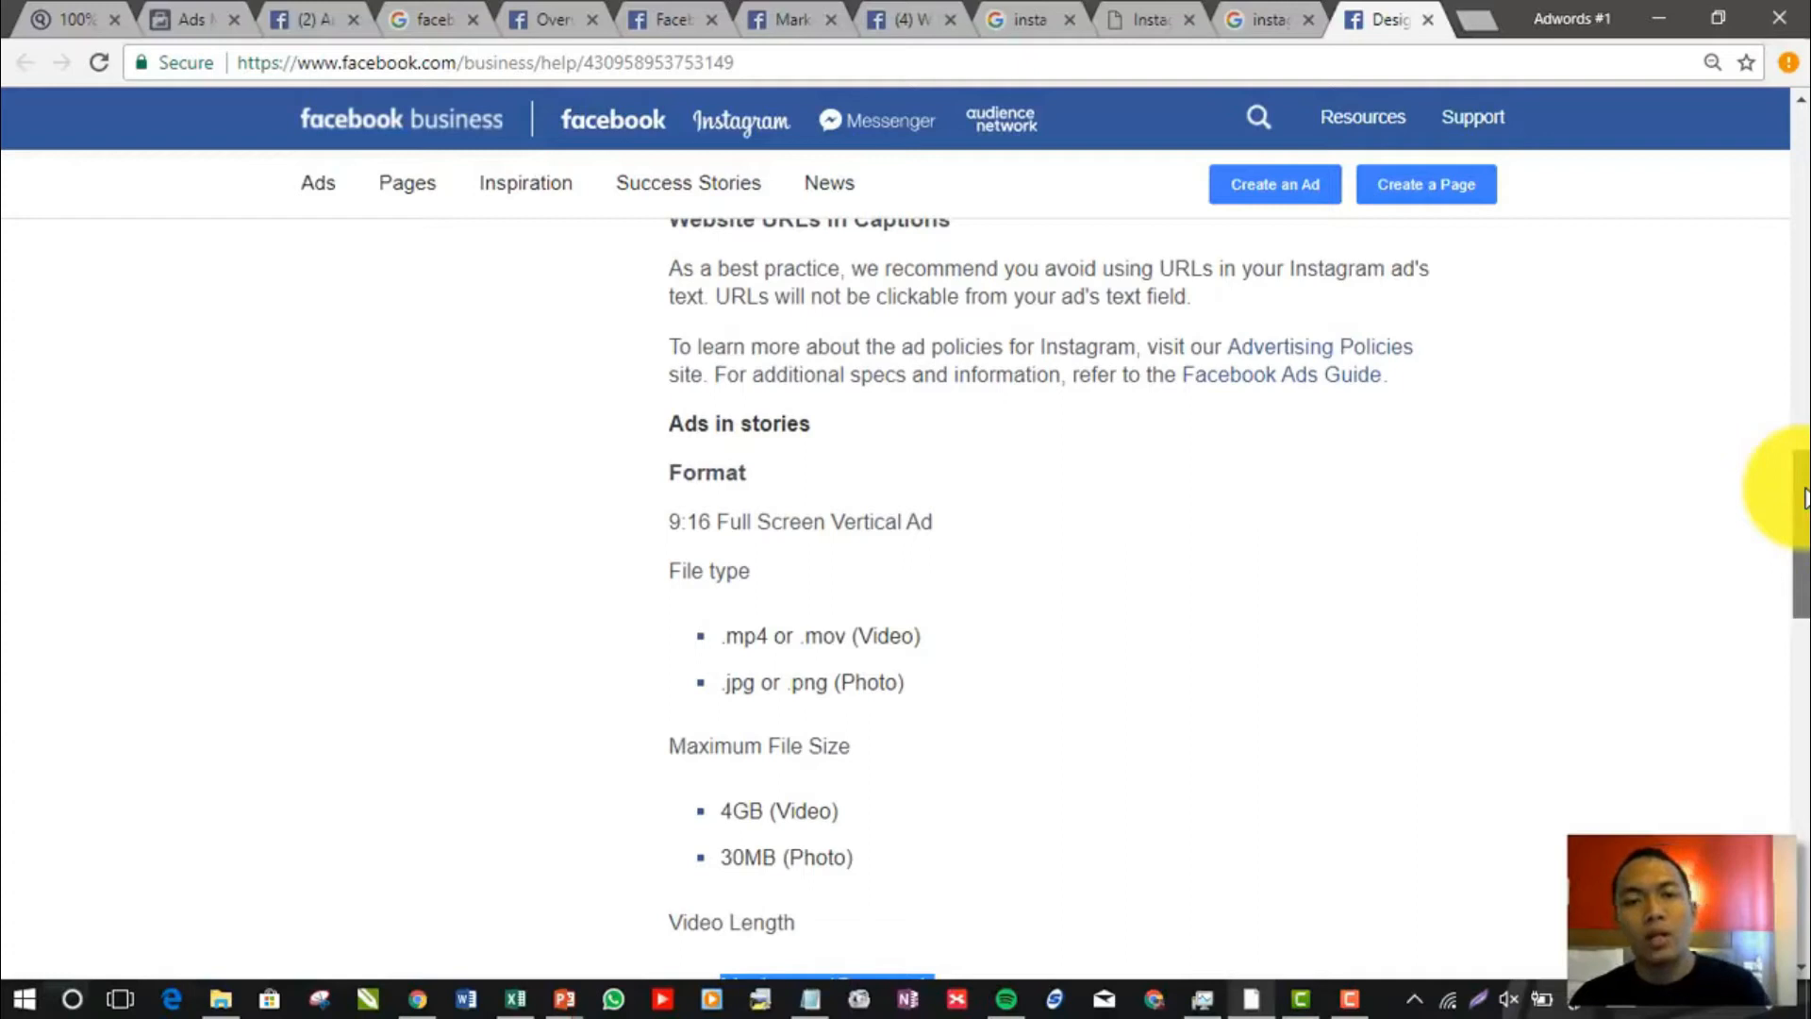
Read the stories file size, video length, dimensions and codecs, highlighting the minimum dimensions of 600 x 1067
{"action": "scroll", "coordinate": [1803, 498], "scroll_direction": "down", "scroll_amount": 1}
{"action": "left_click_drag", "start_coordinate": [1803, 495], "coordinate": [1803, 509]}
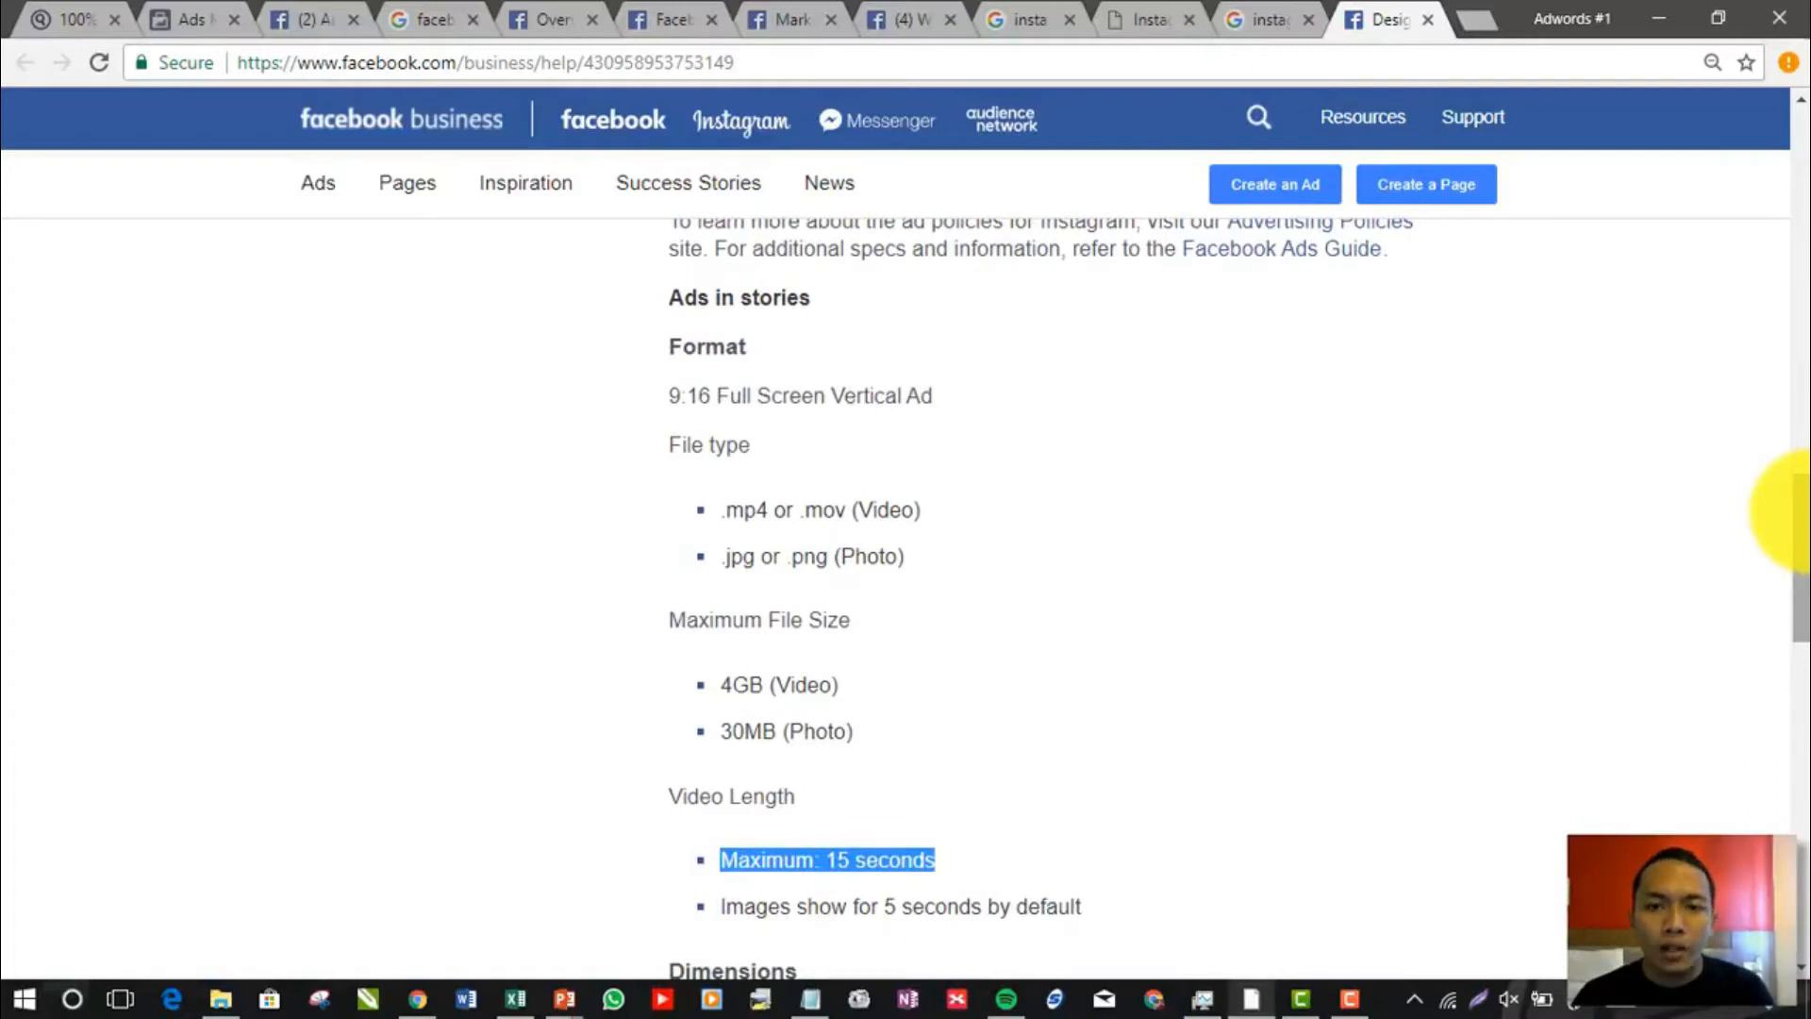
{"action": "left_click_drag", "start_coordinate": [1804, 524], "coordinate": [1805, 552]}
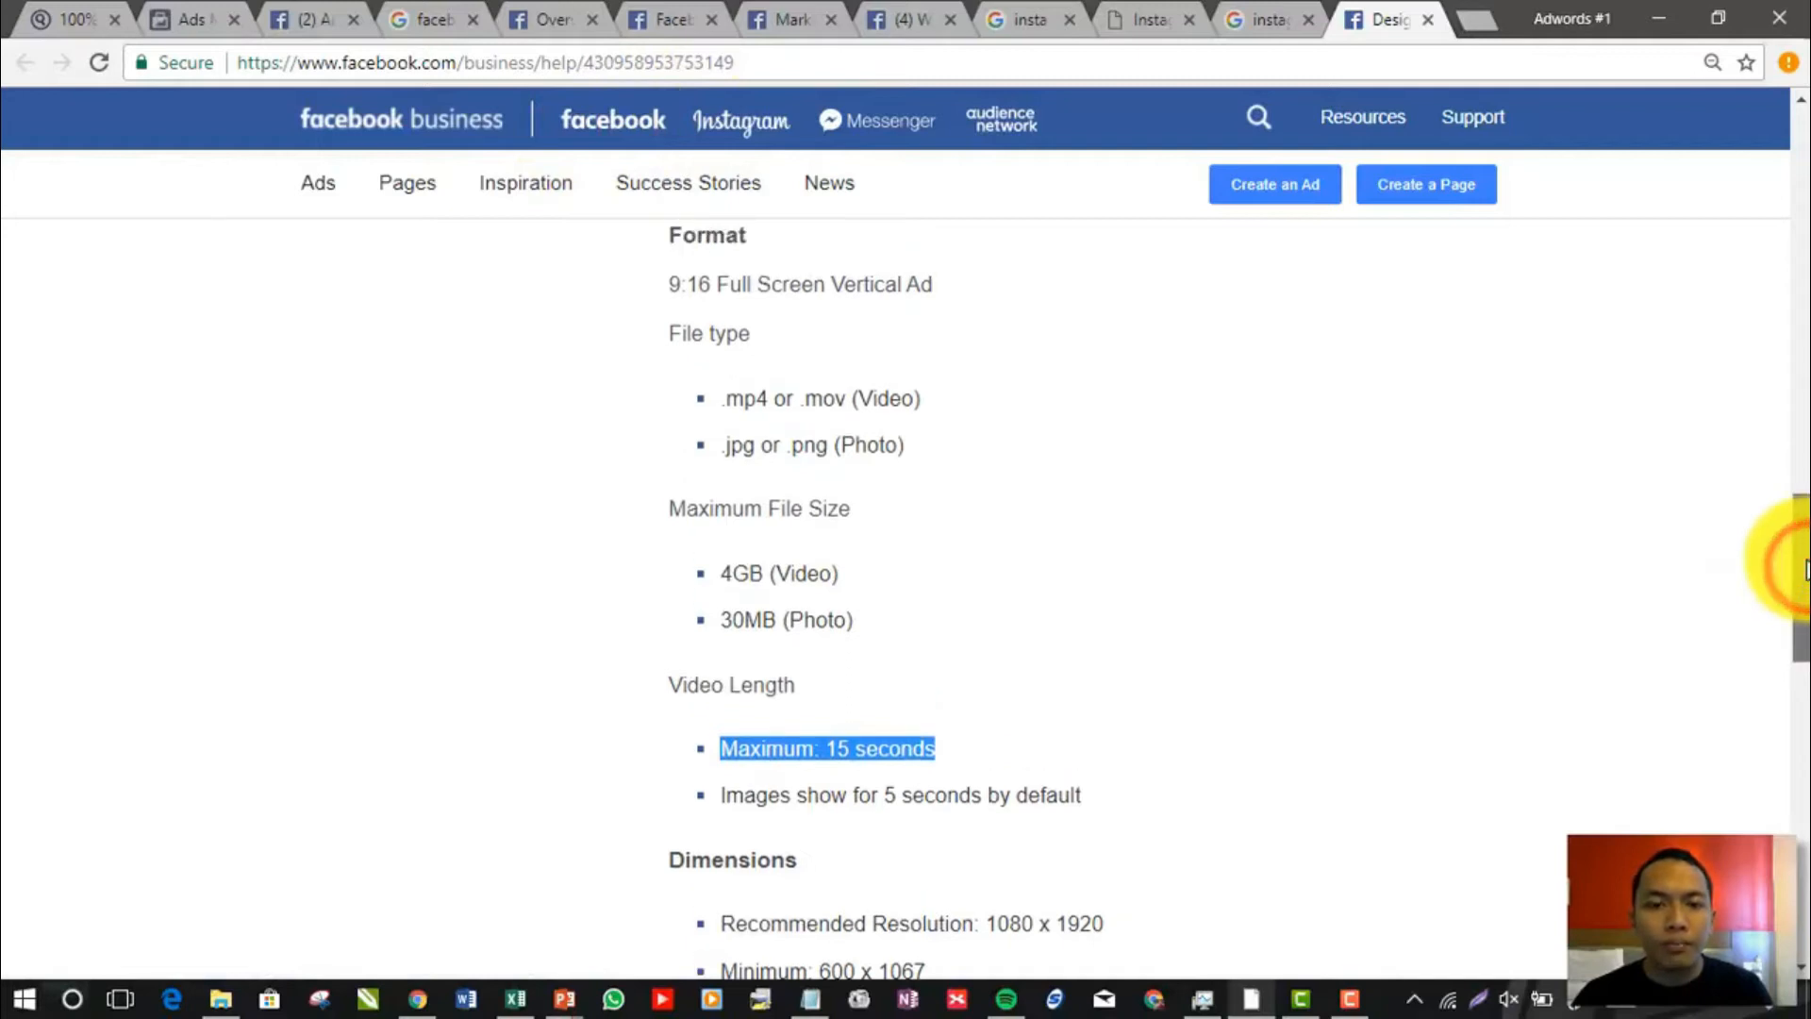
{"action": "left_click_drag", "start_coordinate": [1805, 565], "coordinate": [1803, 686]}
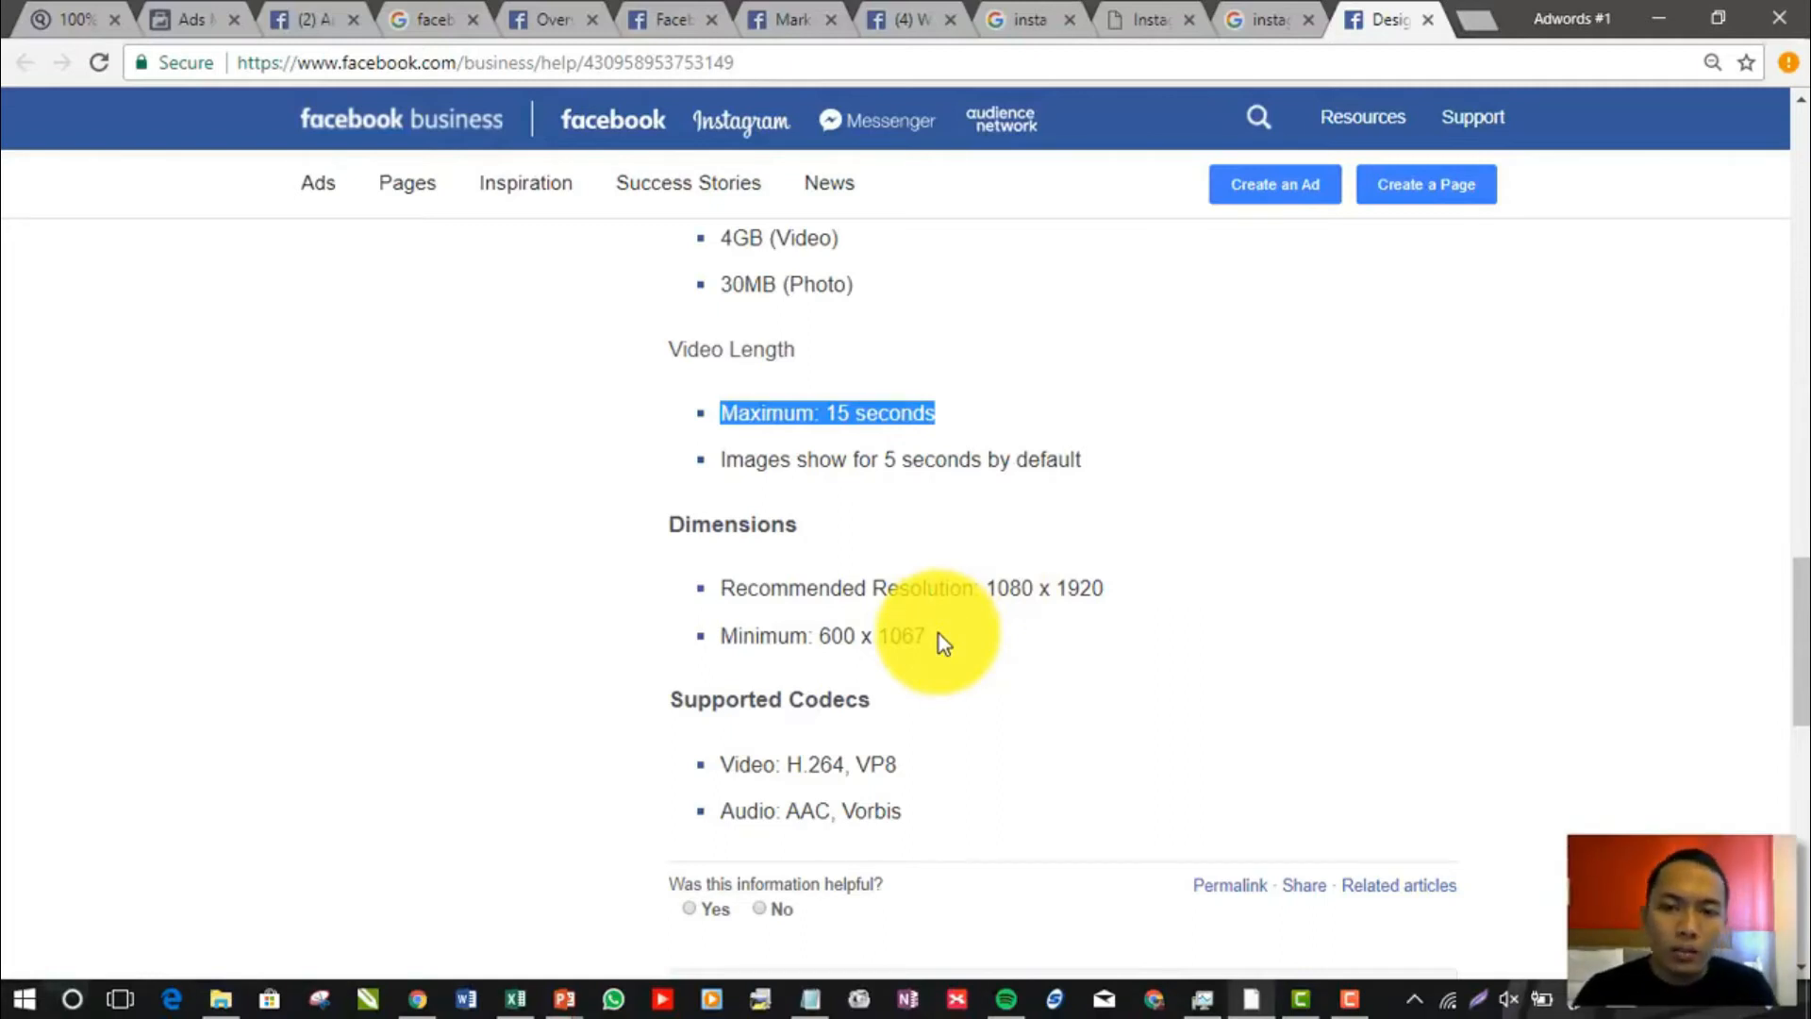
{"action": "left_click_drag", "start_coordinate": [942, 635], "coordinate": [823, 632]}
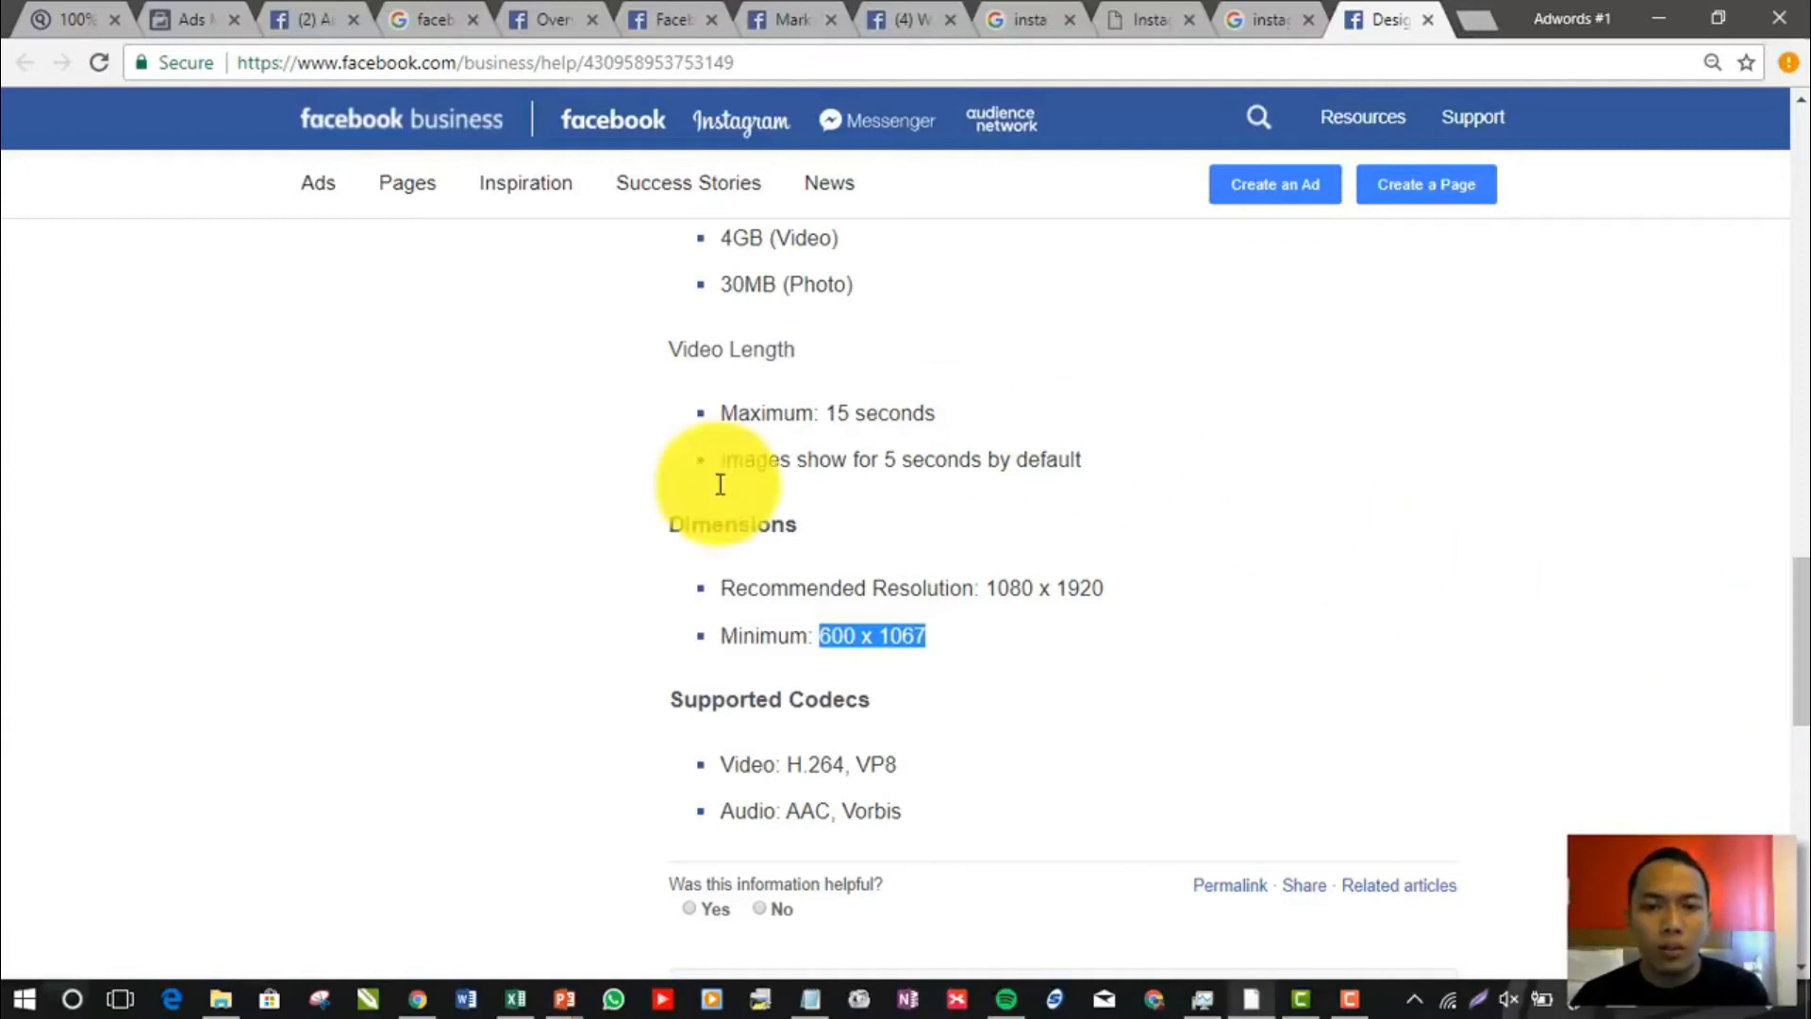
{"action": "left_click", "coordinate": [866, 639]}
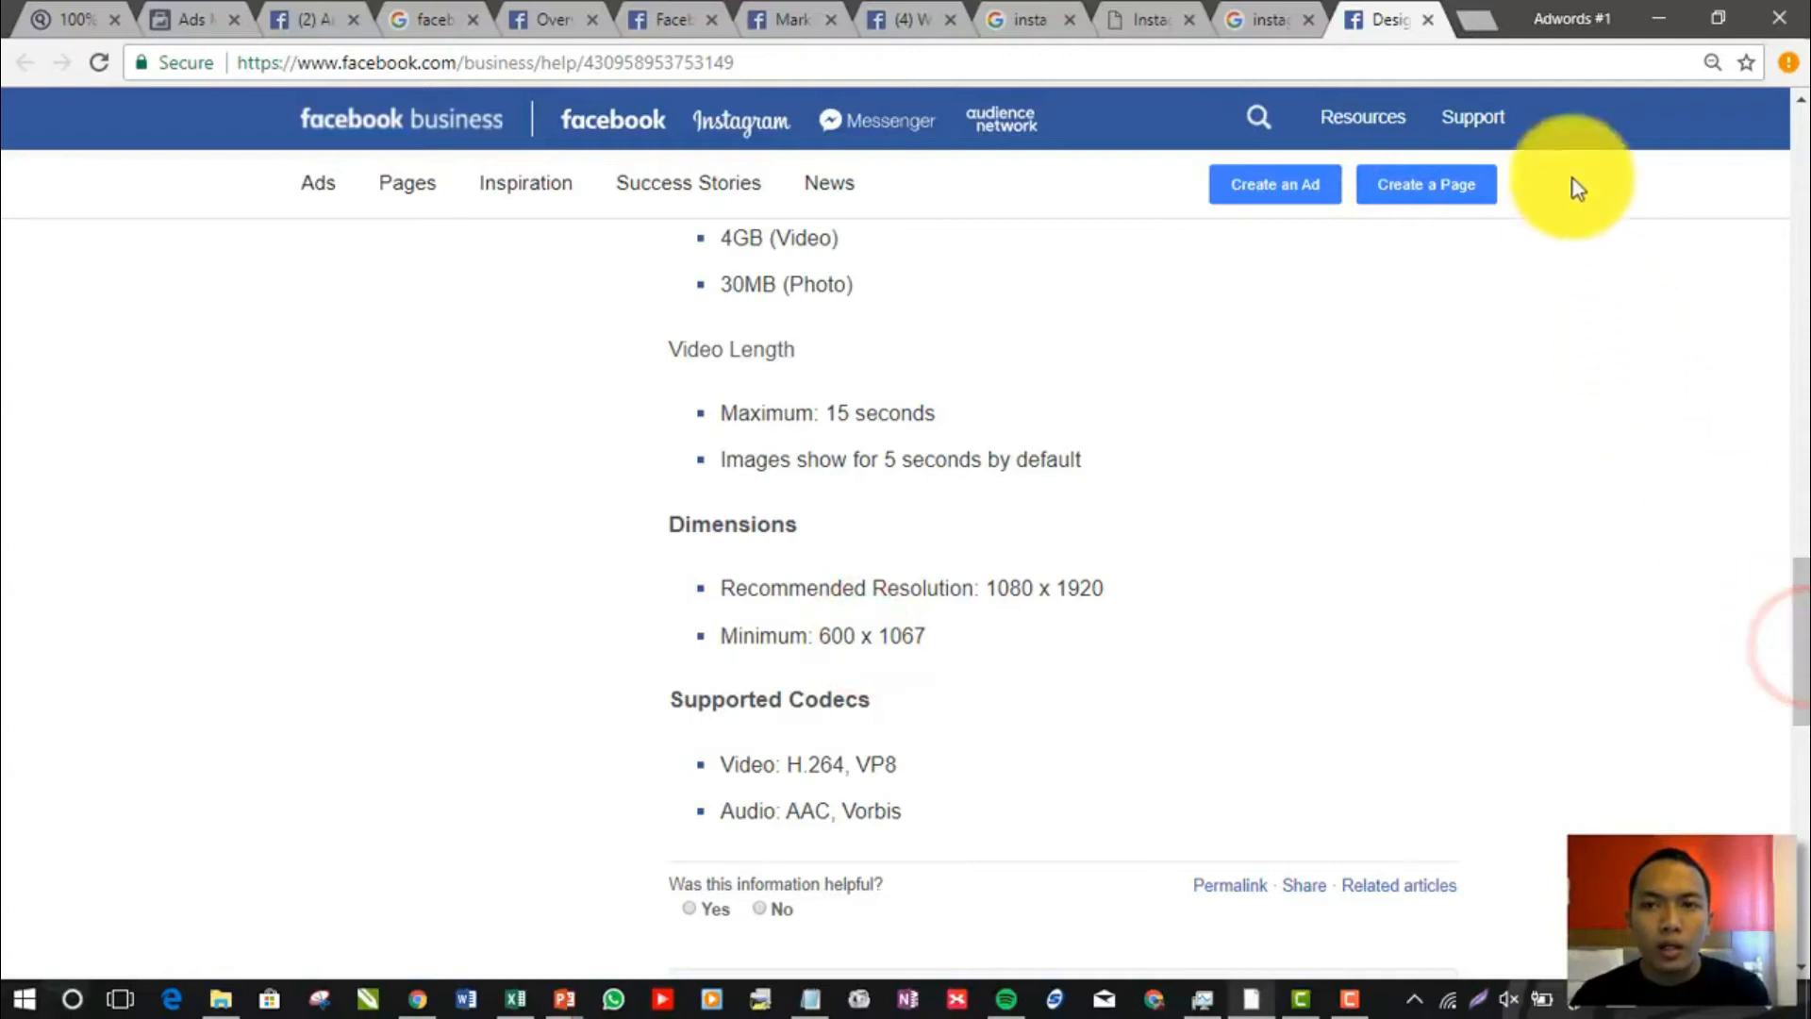
{"action": "scroll", "coordinate": [1137, 550], "scroll_direction": "up", "scroll_amount": 10}
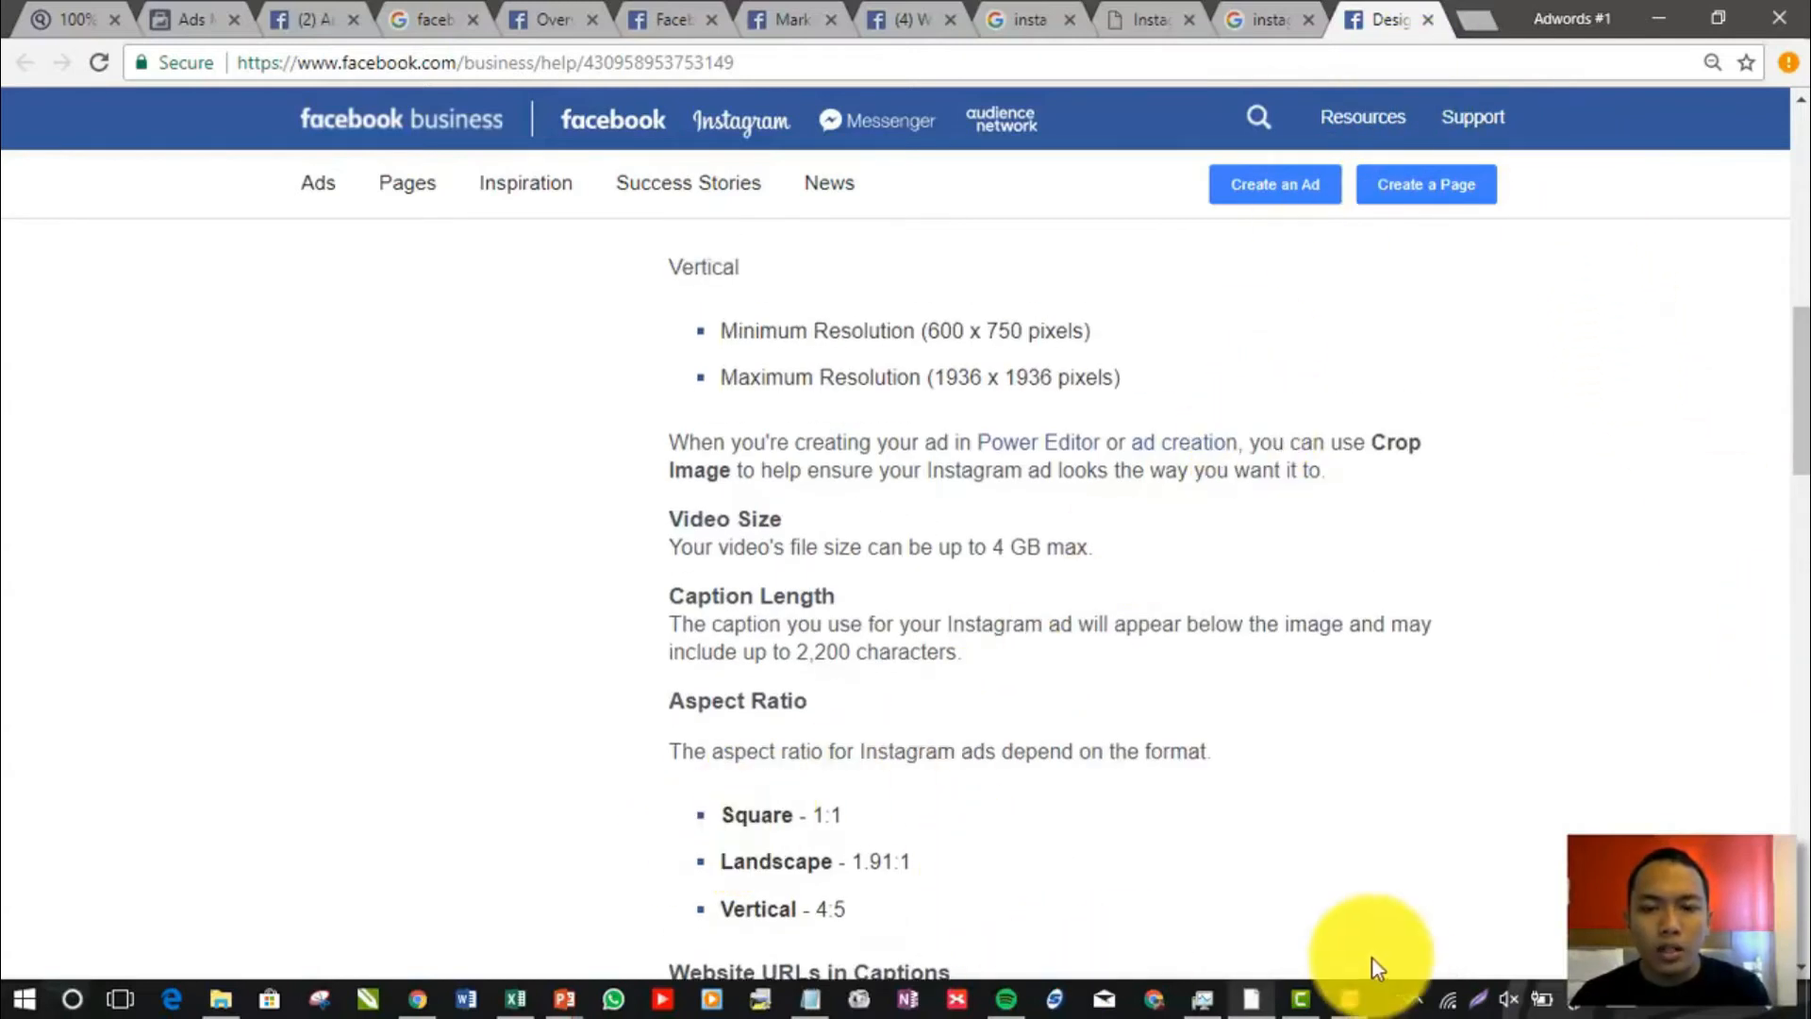
Switch to Canva, browse the design templates for an Instagram Stories format, and return to the Instagram ad design requirements article
{"action": "left_click", "coordinate": [1349, 1000]}
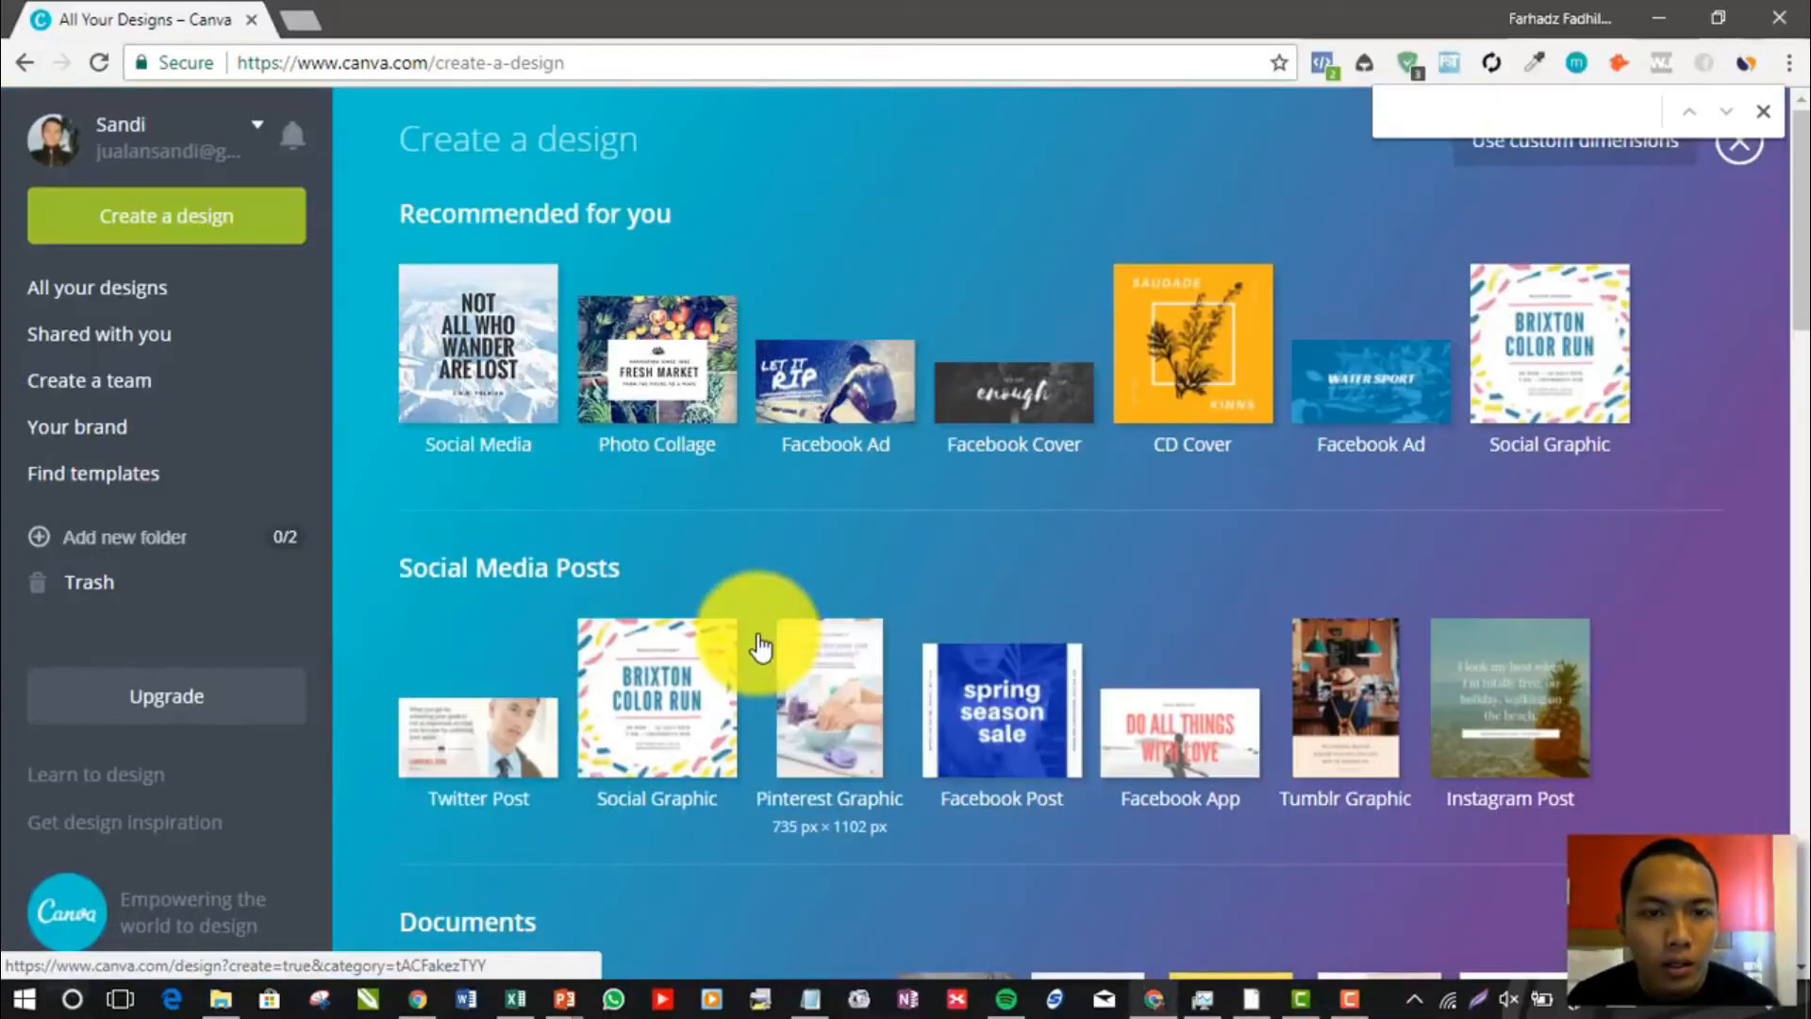
{"action": "scroll", "coordinate": [760, 647], "scroll_direction": "down", "scroll_amount": 5}
{"action": "scroll", "coordinate": [886, 646], "scroll_direction": "down", "scroll_amount": 5}
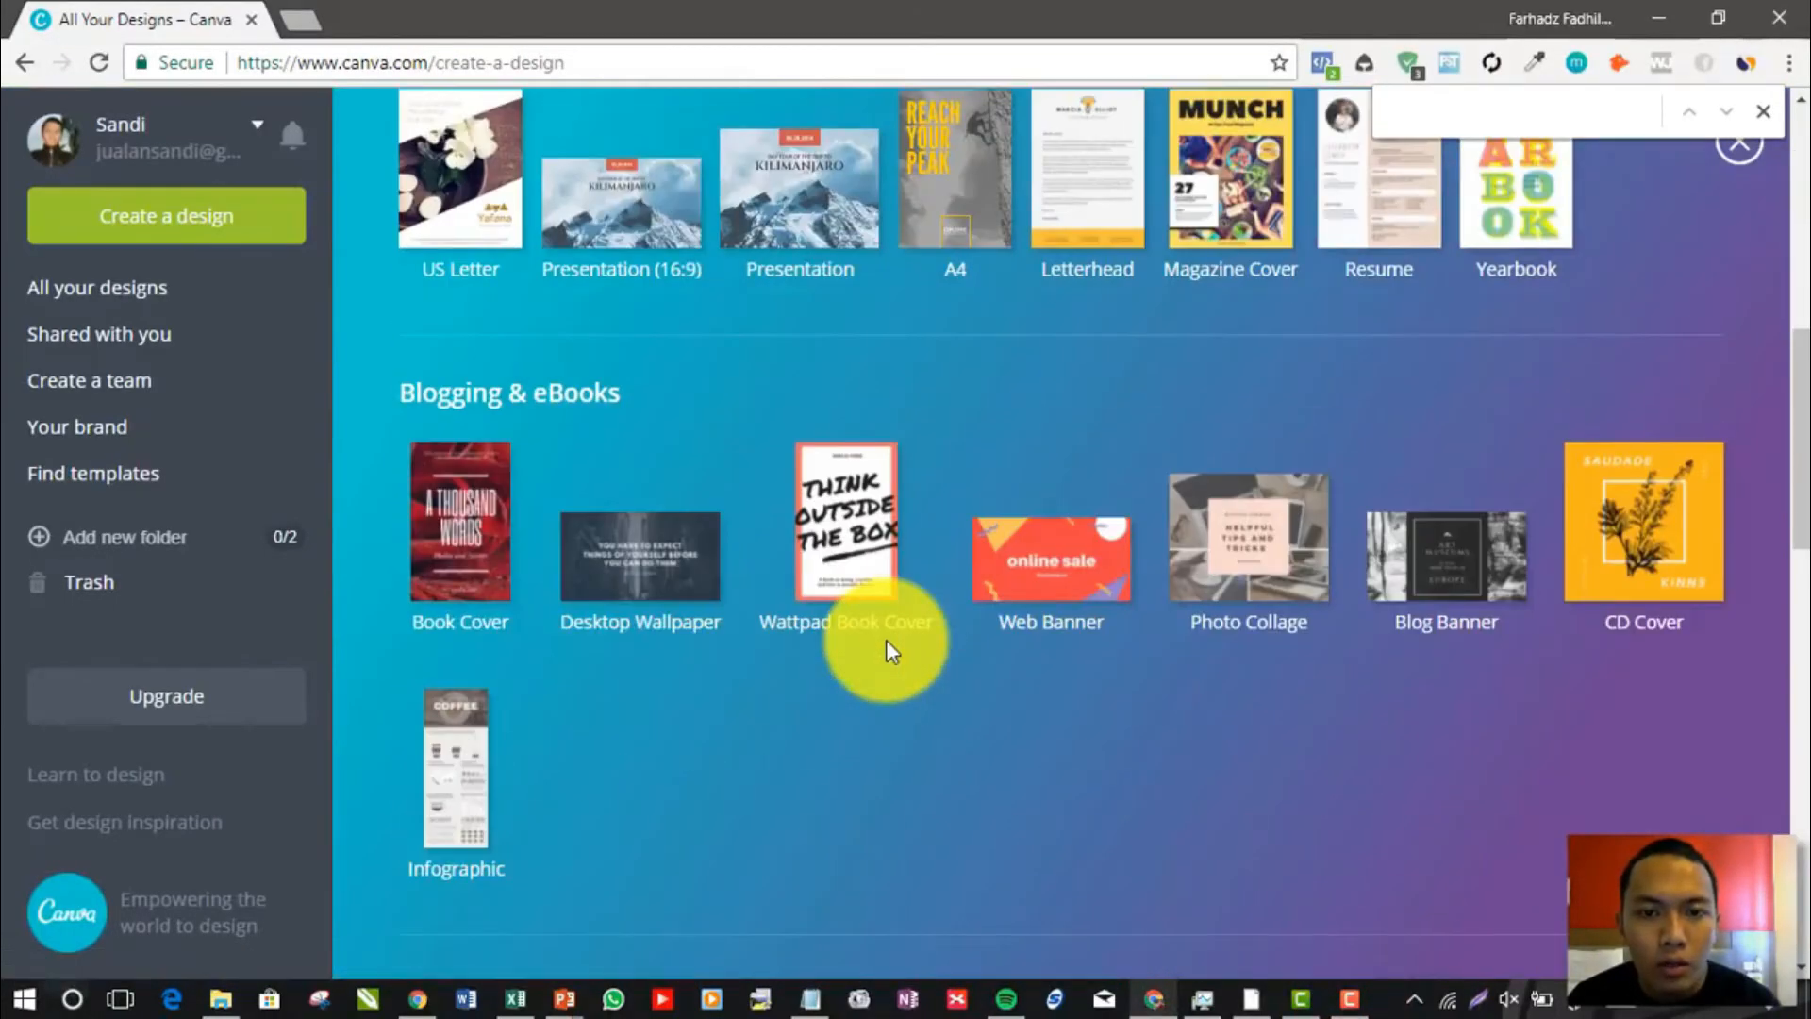
{"action": "scroll", "coordinate": [868, 684], "scroll_direction": "down", "scroll_amount": 8}
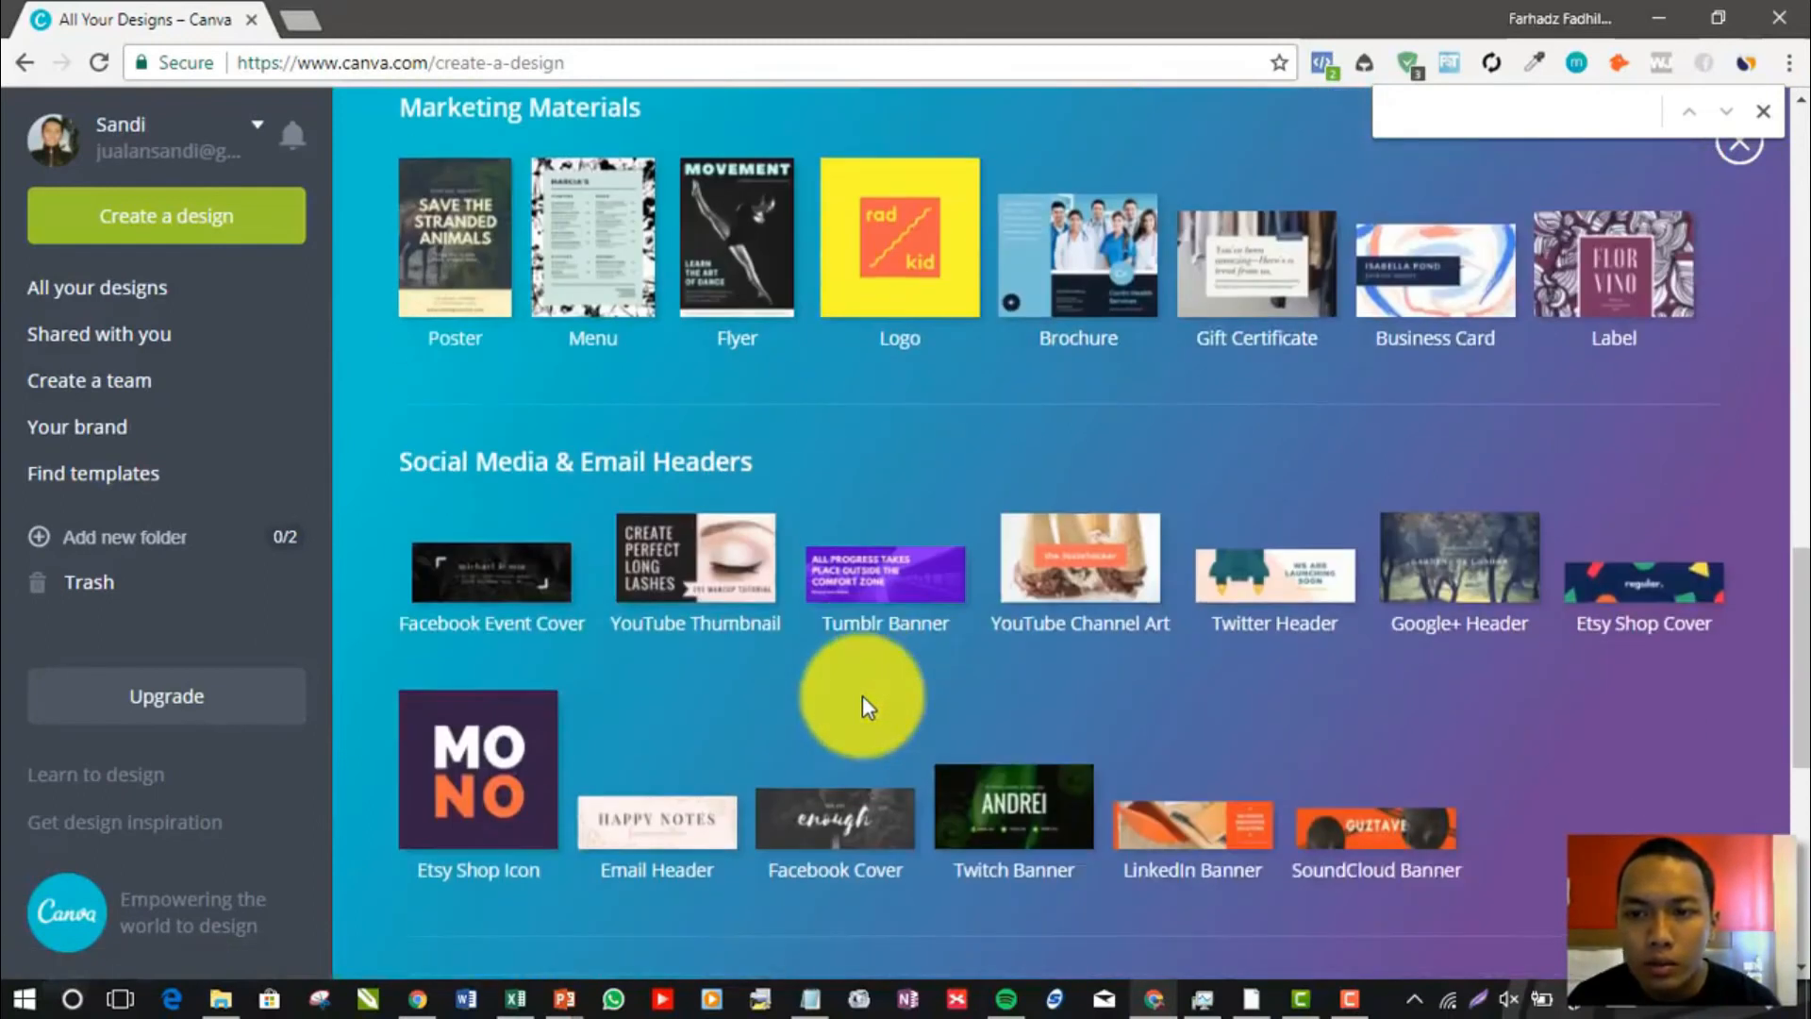
{"action": "scroll", "coordinate": [863, 694], "scroll_direction": "down", "scroll_amount": 8}
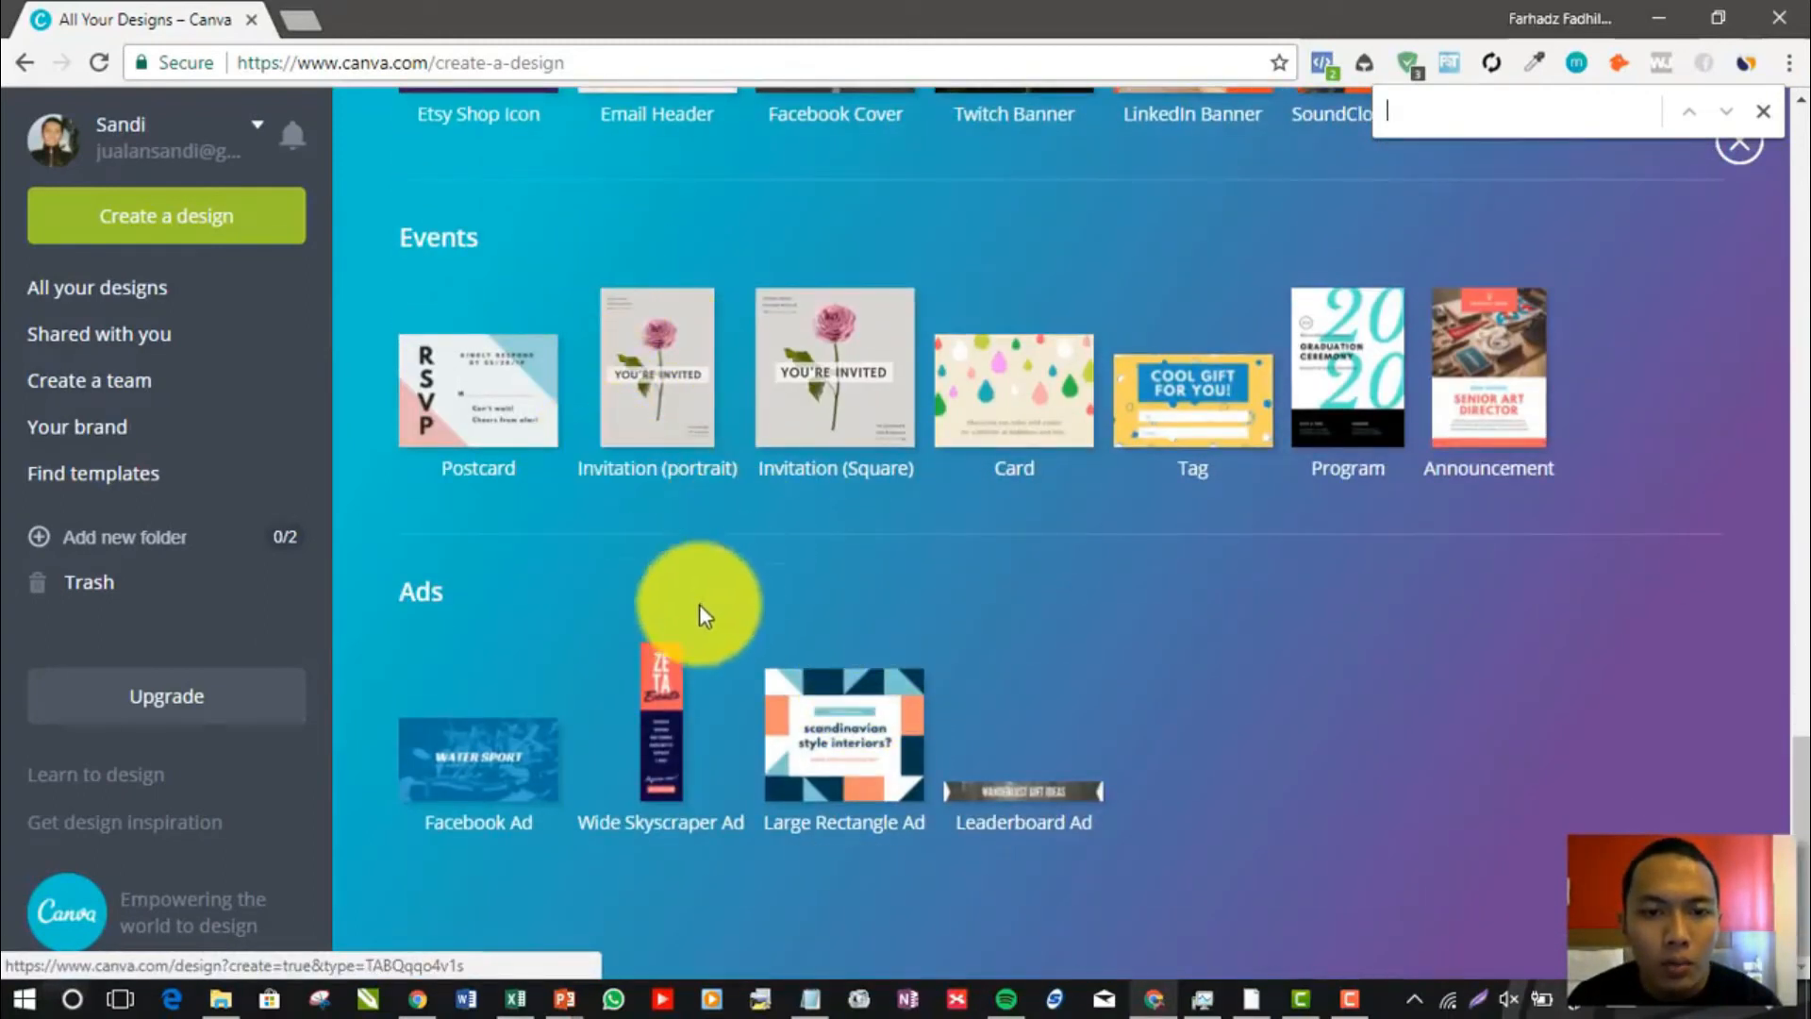
{"action": "scroll", "coordinate": [1196, 561], "scroll_direction": "up", "scroll_amount": 8}
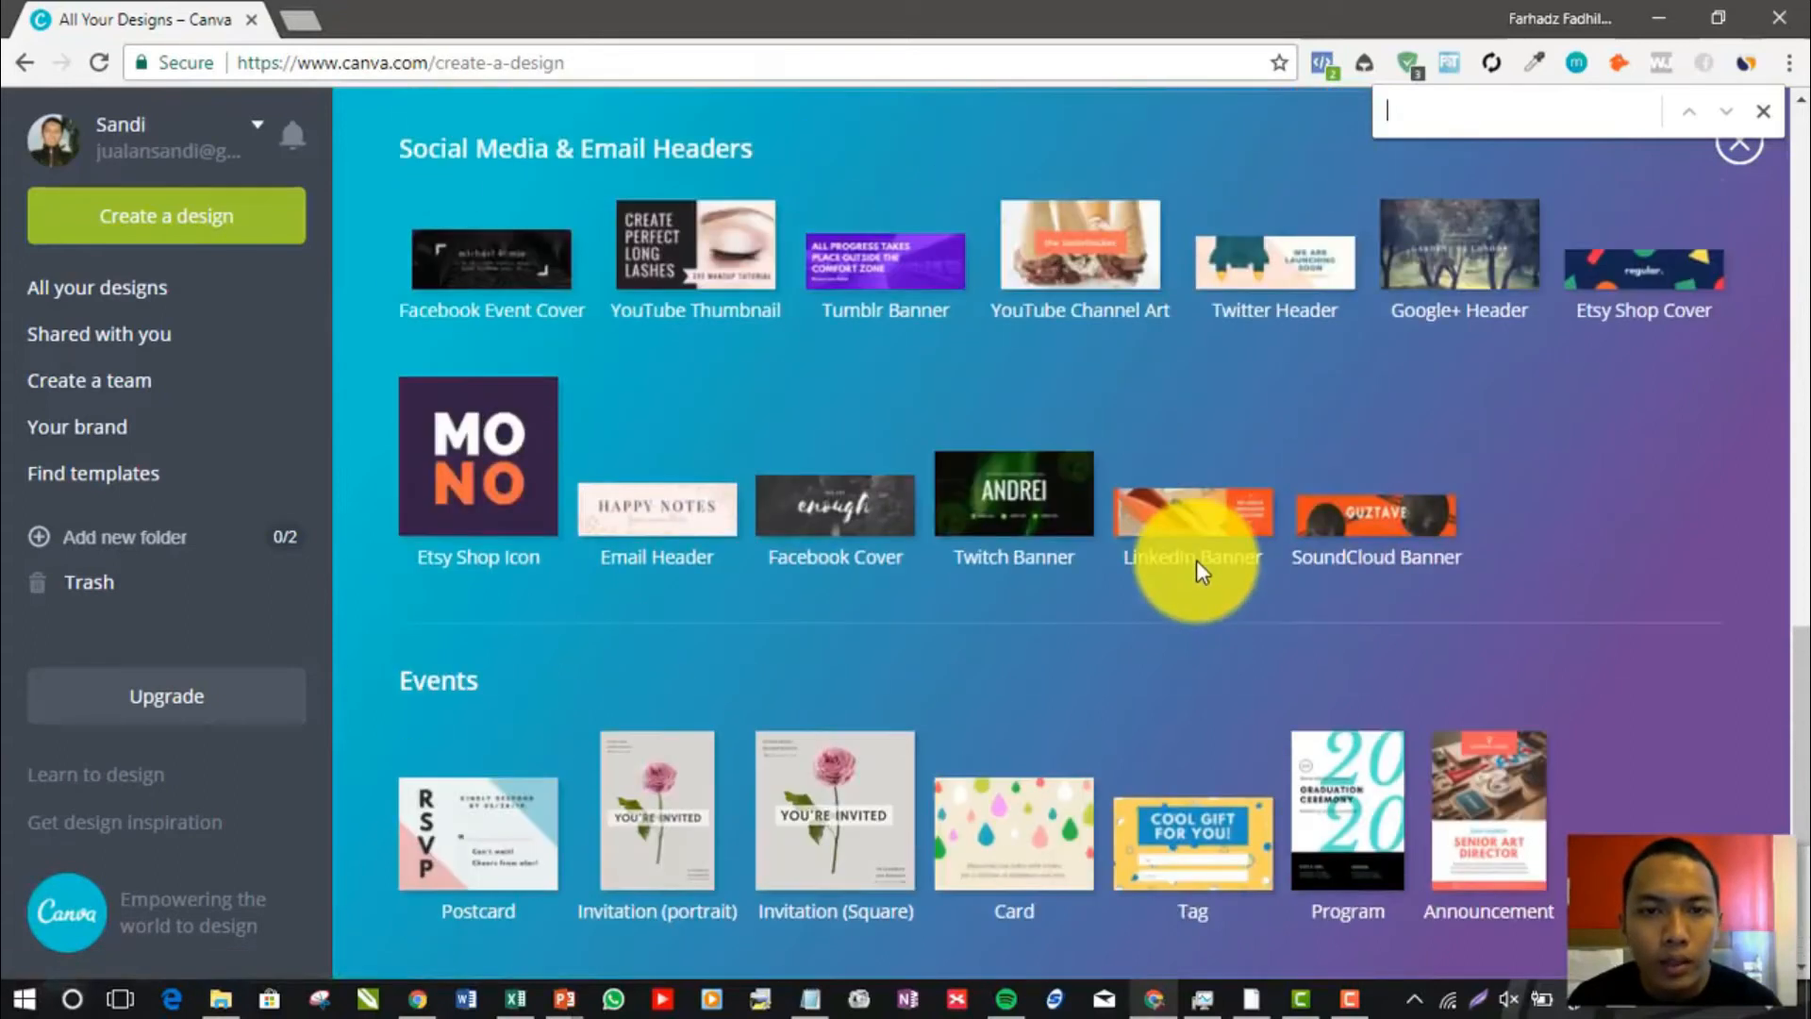
{"action": "scroll", "coordinate": [1196, 566], "scroll_direction": "up", "scroll_amount": 8}
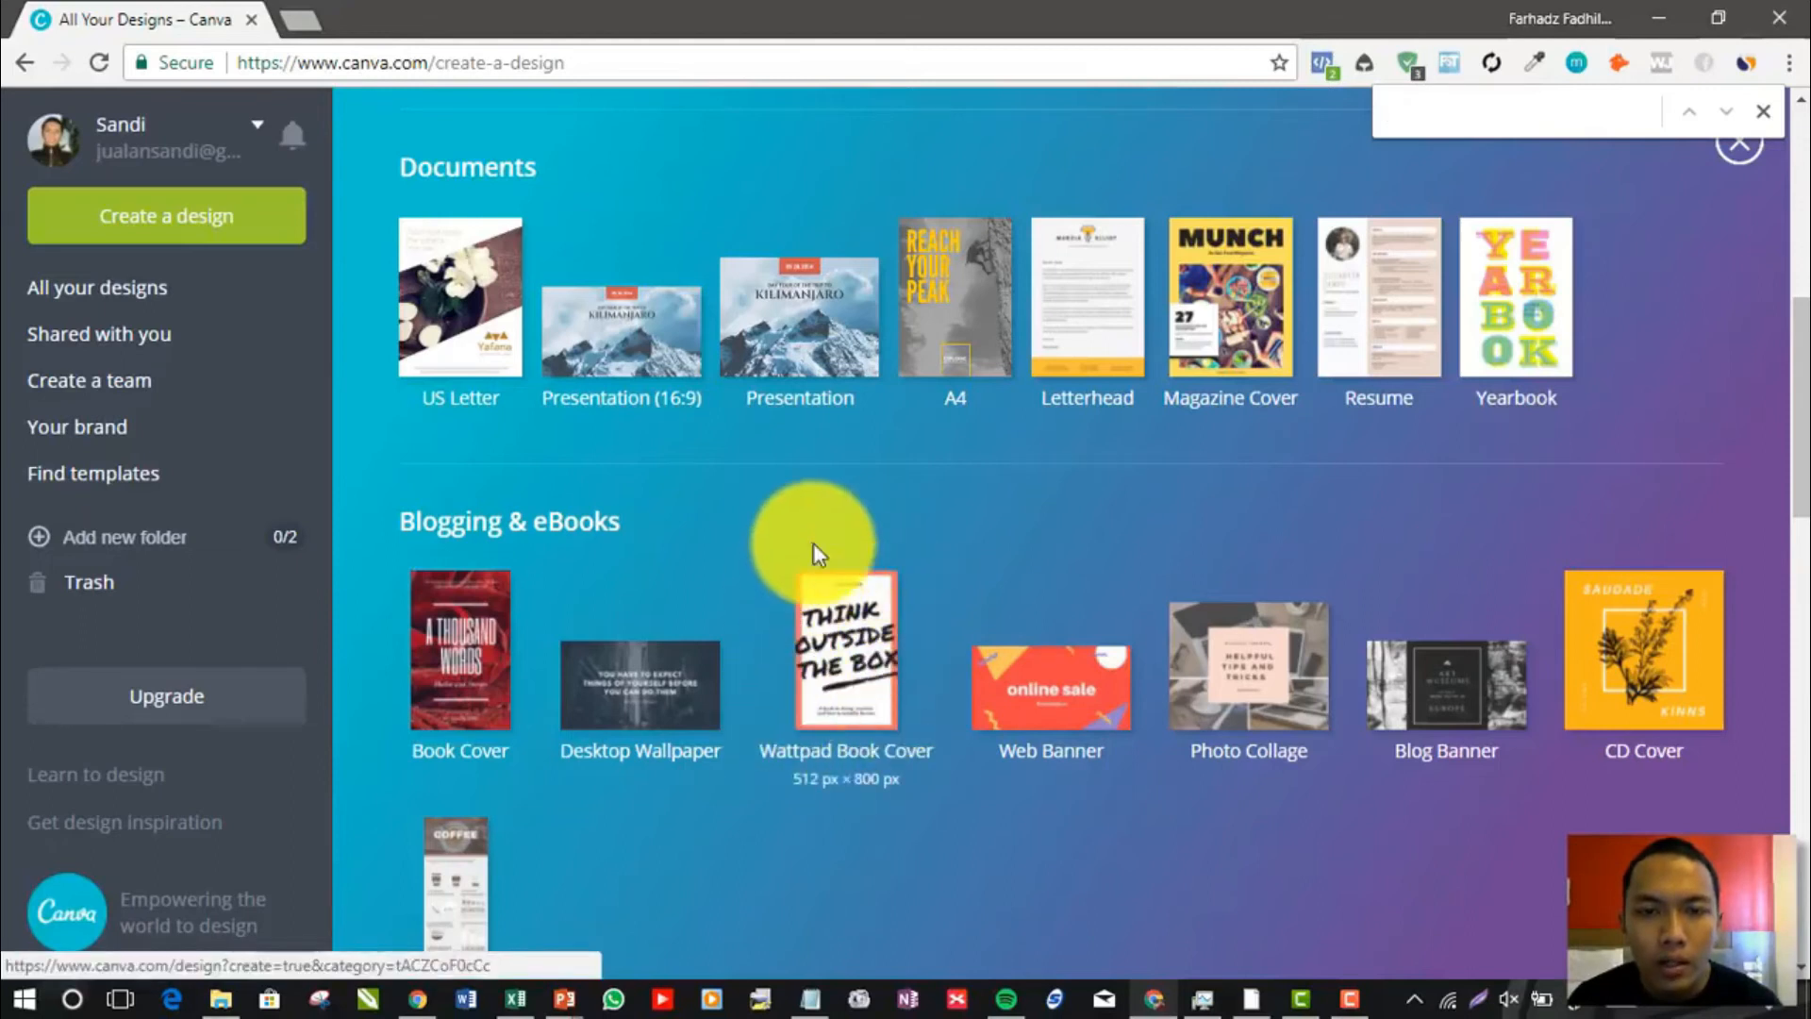
{"action": "scroll", "coordinate": [1065, 586], "scroll_direction": "up", "scroll_amount": 8}
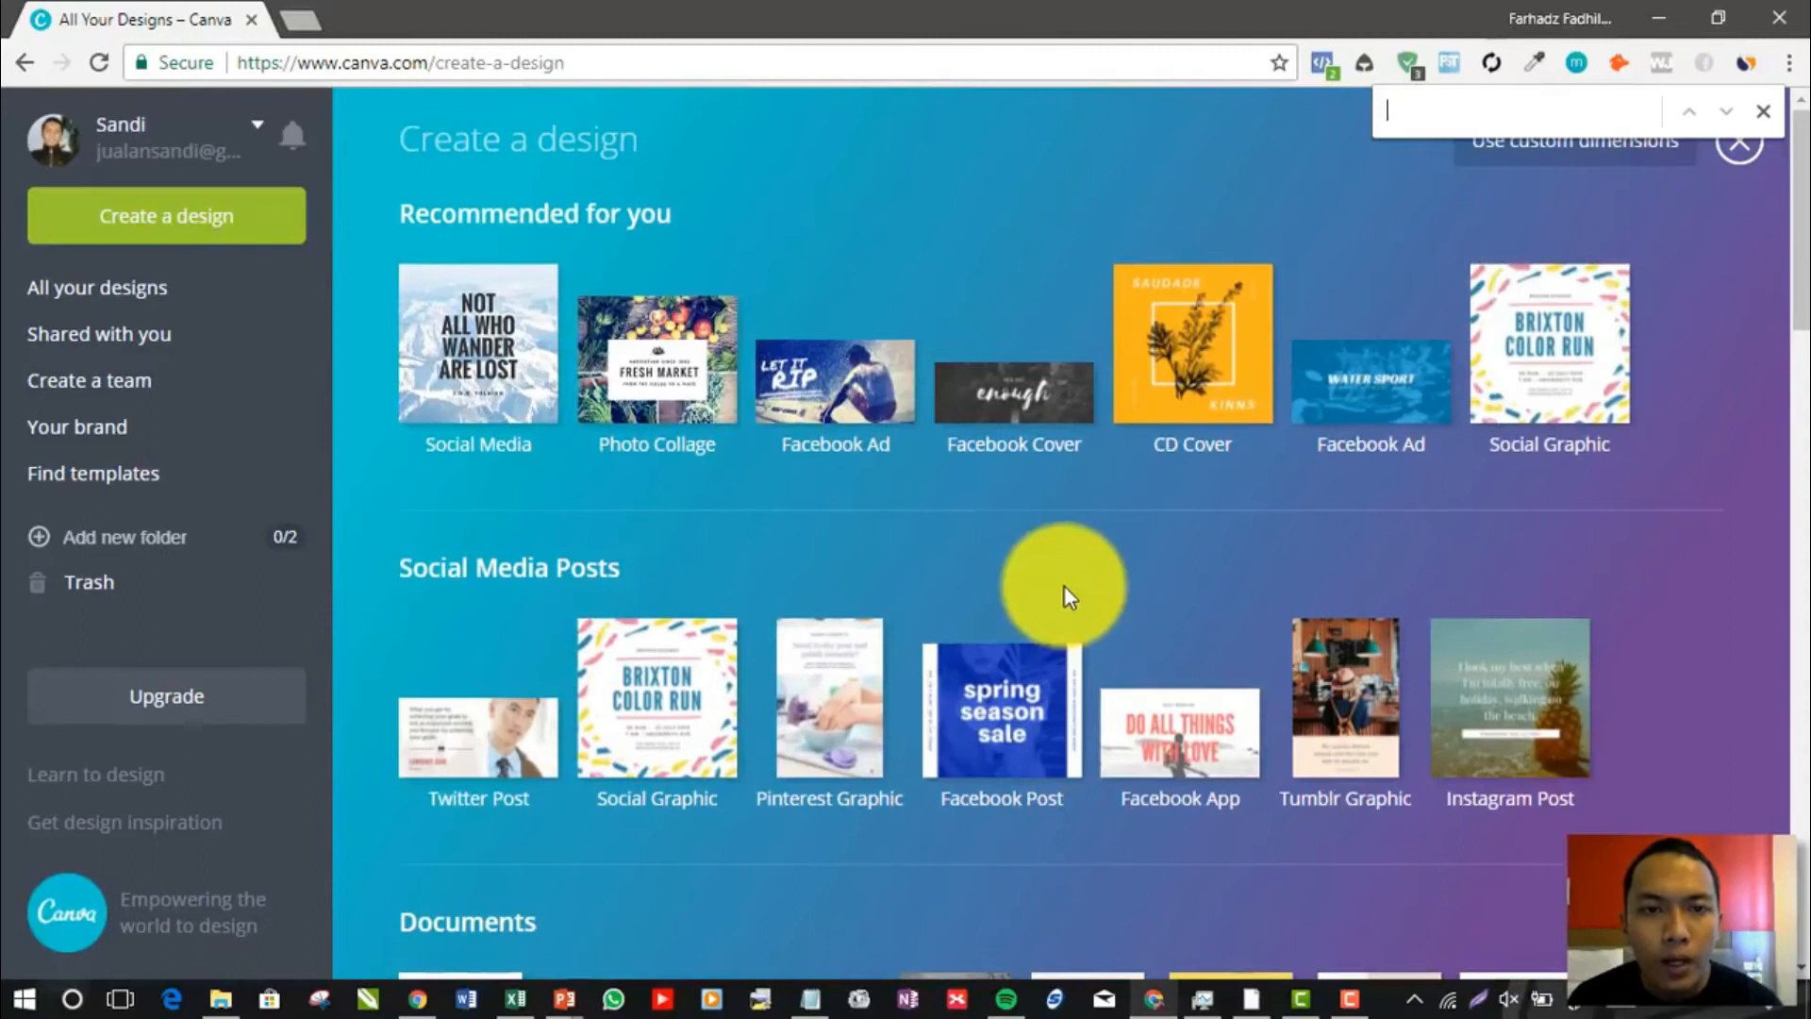
{"action": "left_click", "coordinate": [1658, 17]}
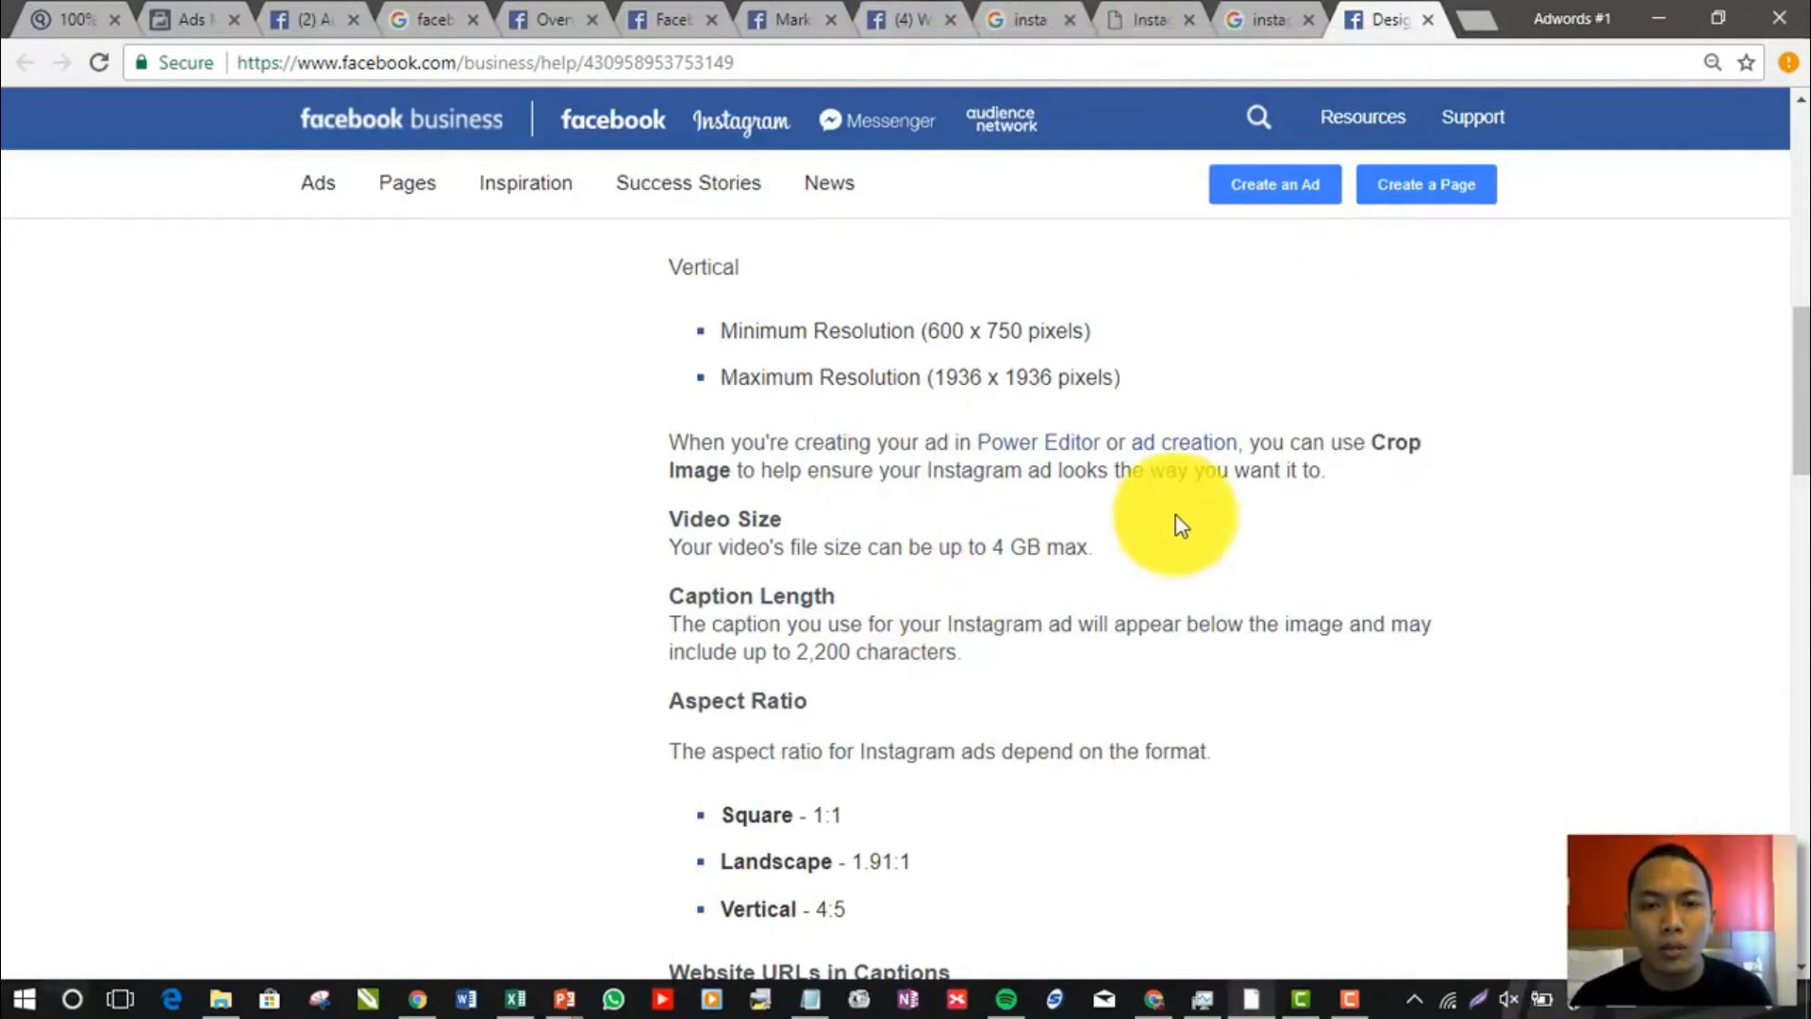
Review the article's aspect ratios and stories specifications again, highlighting the 9:16 stories format
{"action": "left_click", "coordinate": [1260, 19]}
{"action": "left_click", "coordinate": [1335, 9]}
{"action": "scroll", "coordinate": [935, 564], "scroll_direction": "down", "scroll_amount": 5}
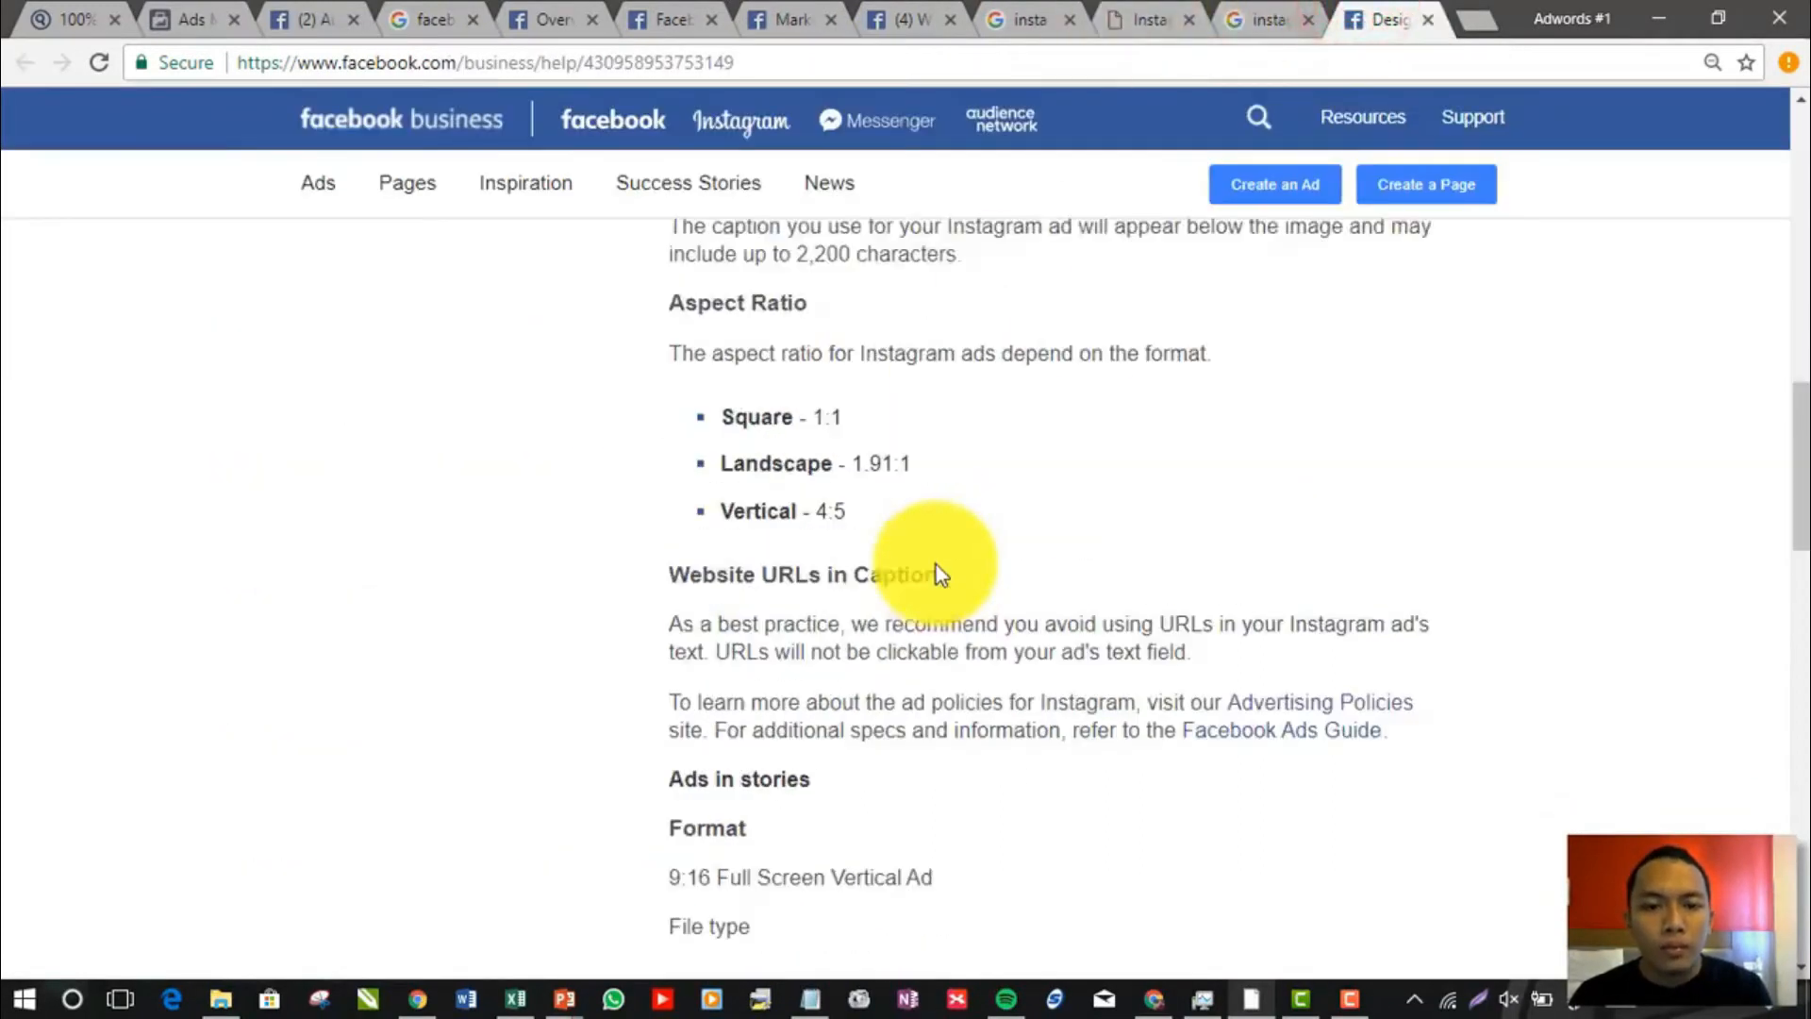
{"action": "scroll", "coordinate": [937, 574], "scroll_direction": "down", "scroll_amount": 5}
{"action": "scroll", "coordinate": [936, 583], "scroll_direction": "up", "scroll_amount": 5}
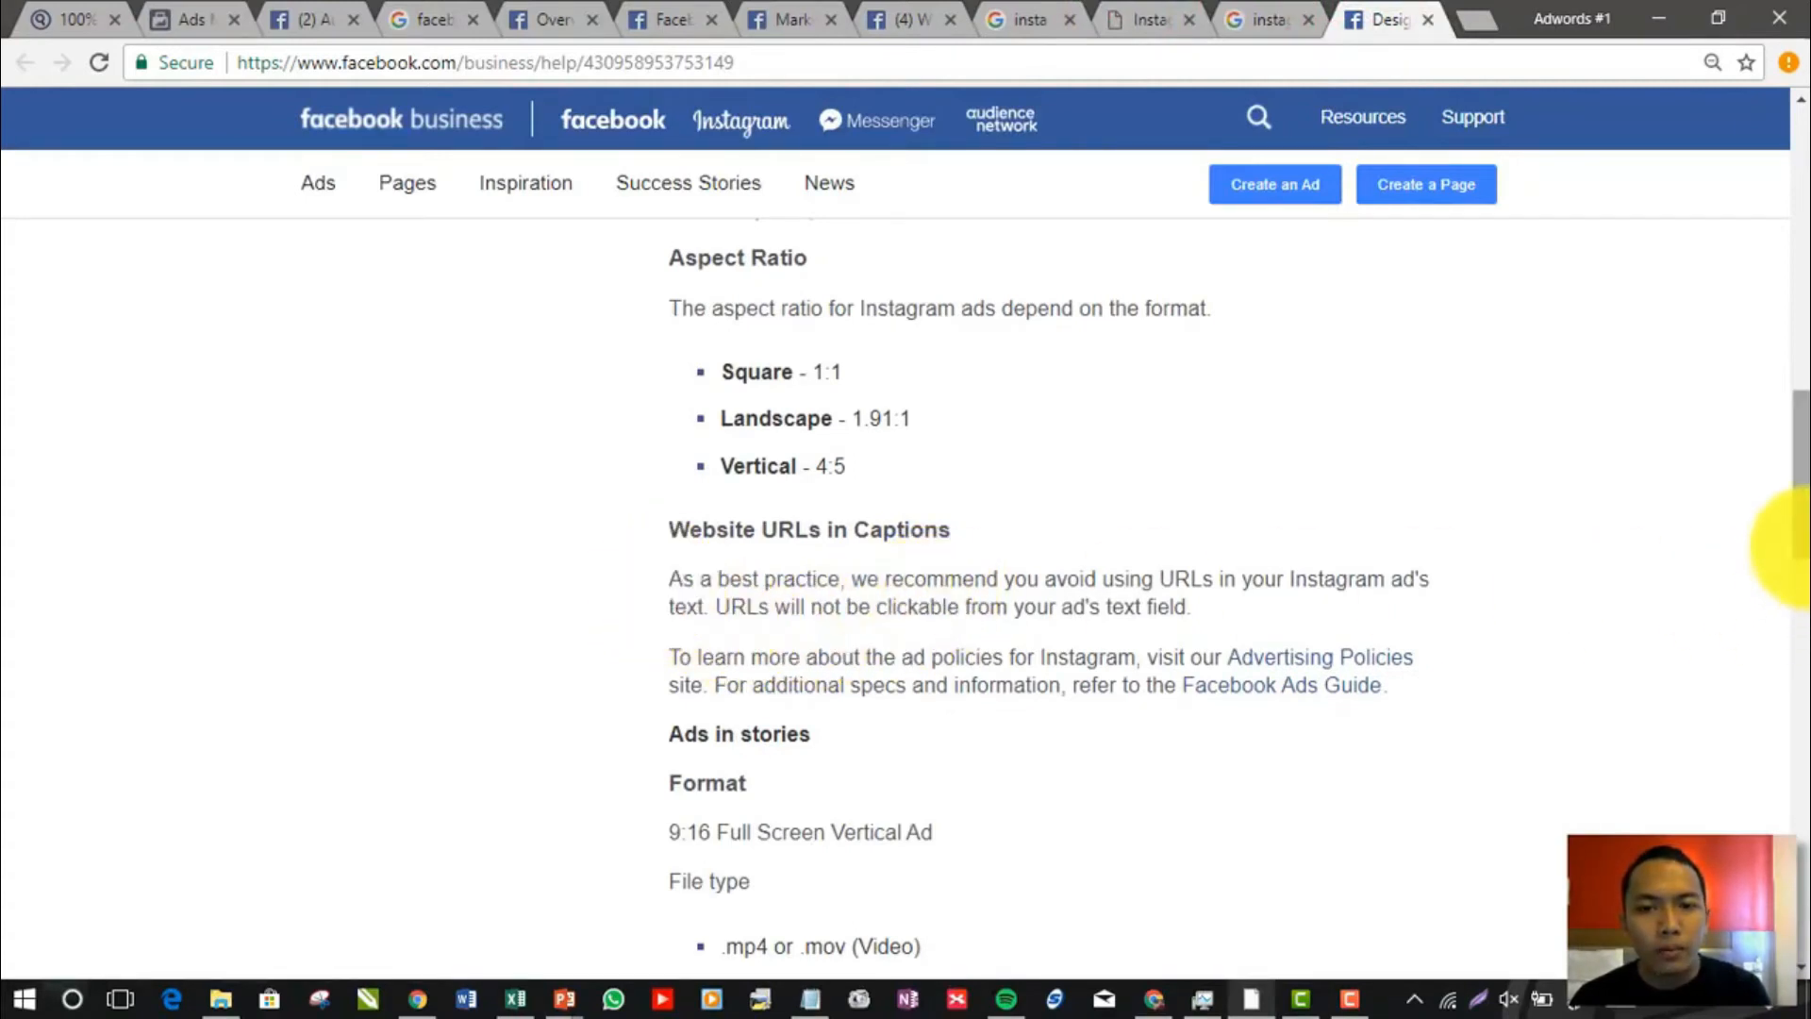
{"action": "left_click_drag", "start_coordinate": [1799, 535], "coordinate": [1800, 620]}
{"action": "left_click_drag", "start_coordinate": [663, 361], "coordinate": [717, 361]}
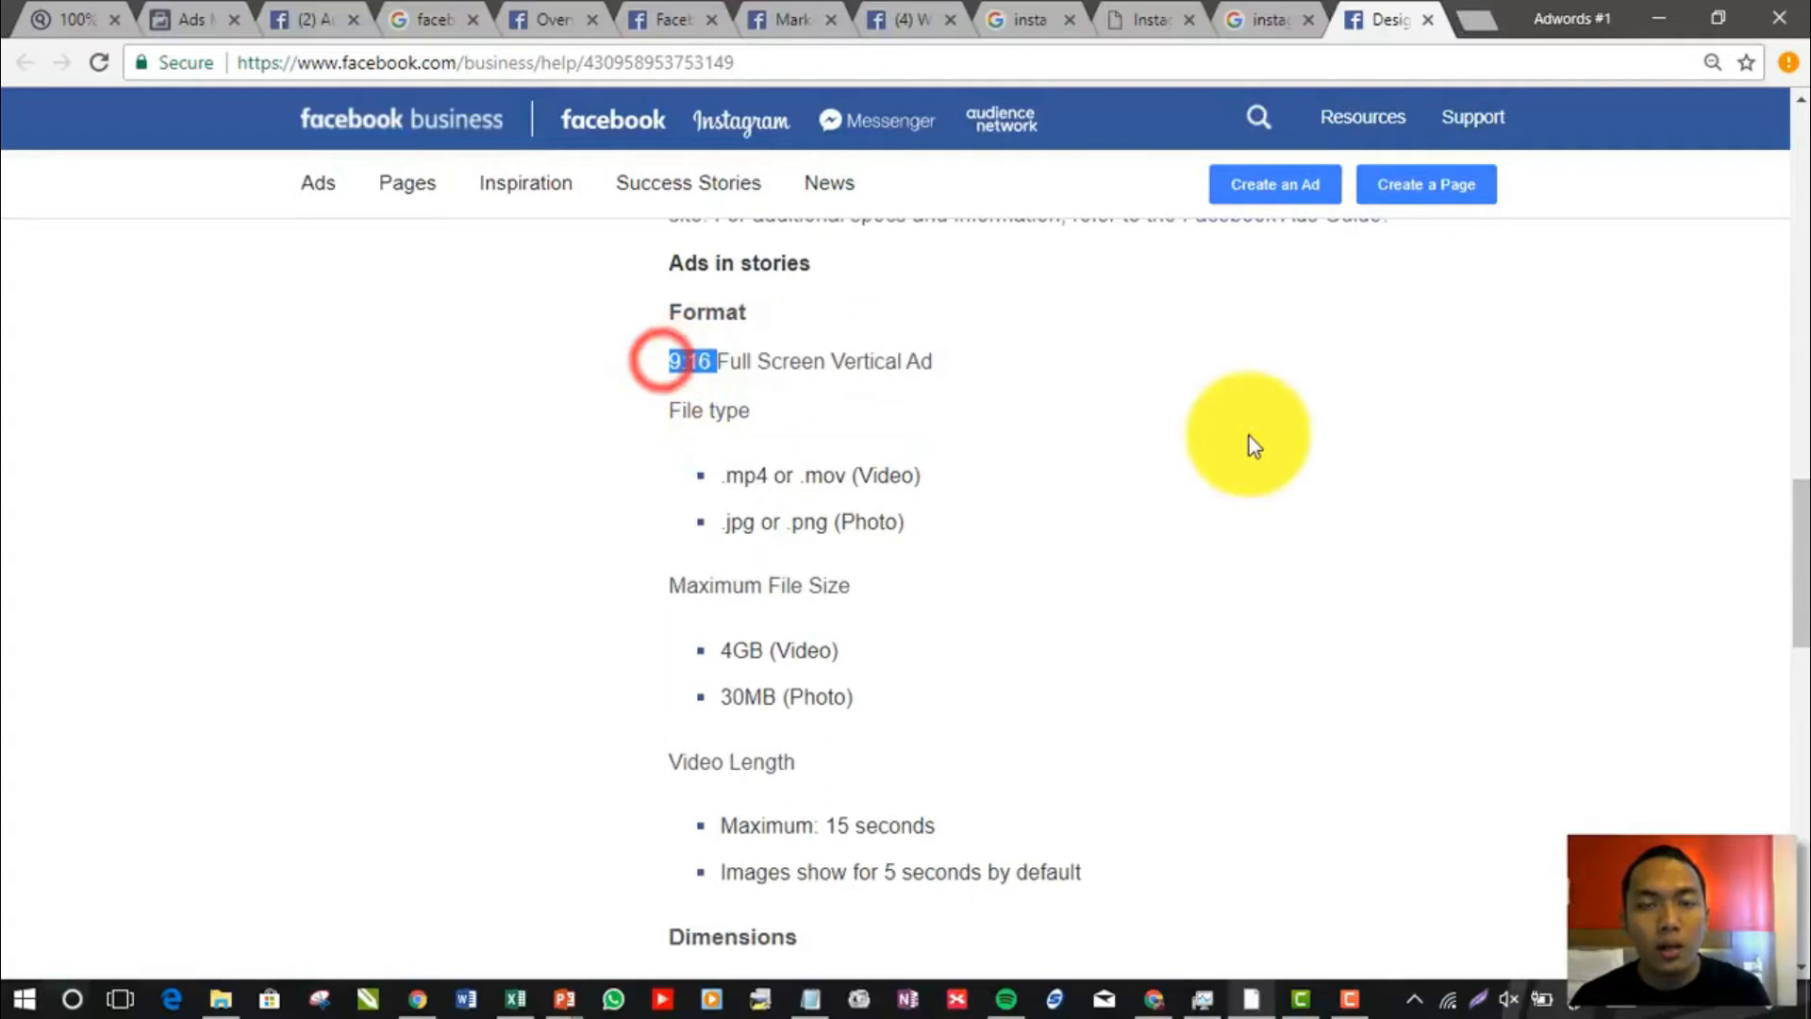
Compare the feed's aspect ratios and maximum vertical resolution, highlight the landscape ratio 1.91:1, and return to the stories dimensions
{"action": "left_click_drag", "start_coordinate": [1797, 514], "coordinate": [1800, 403]}
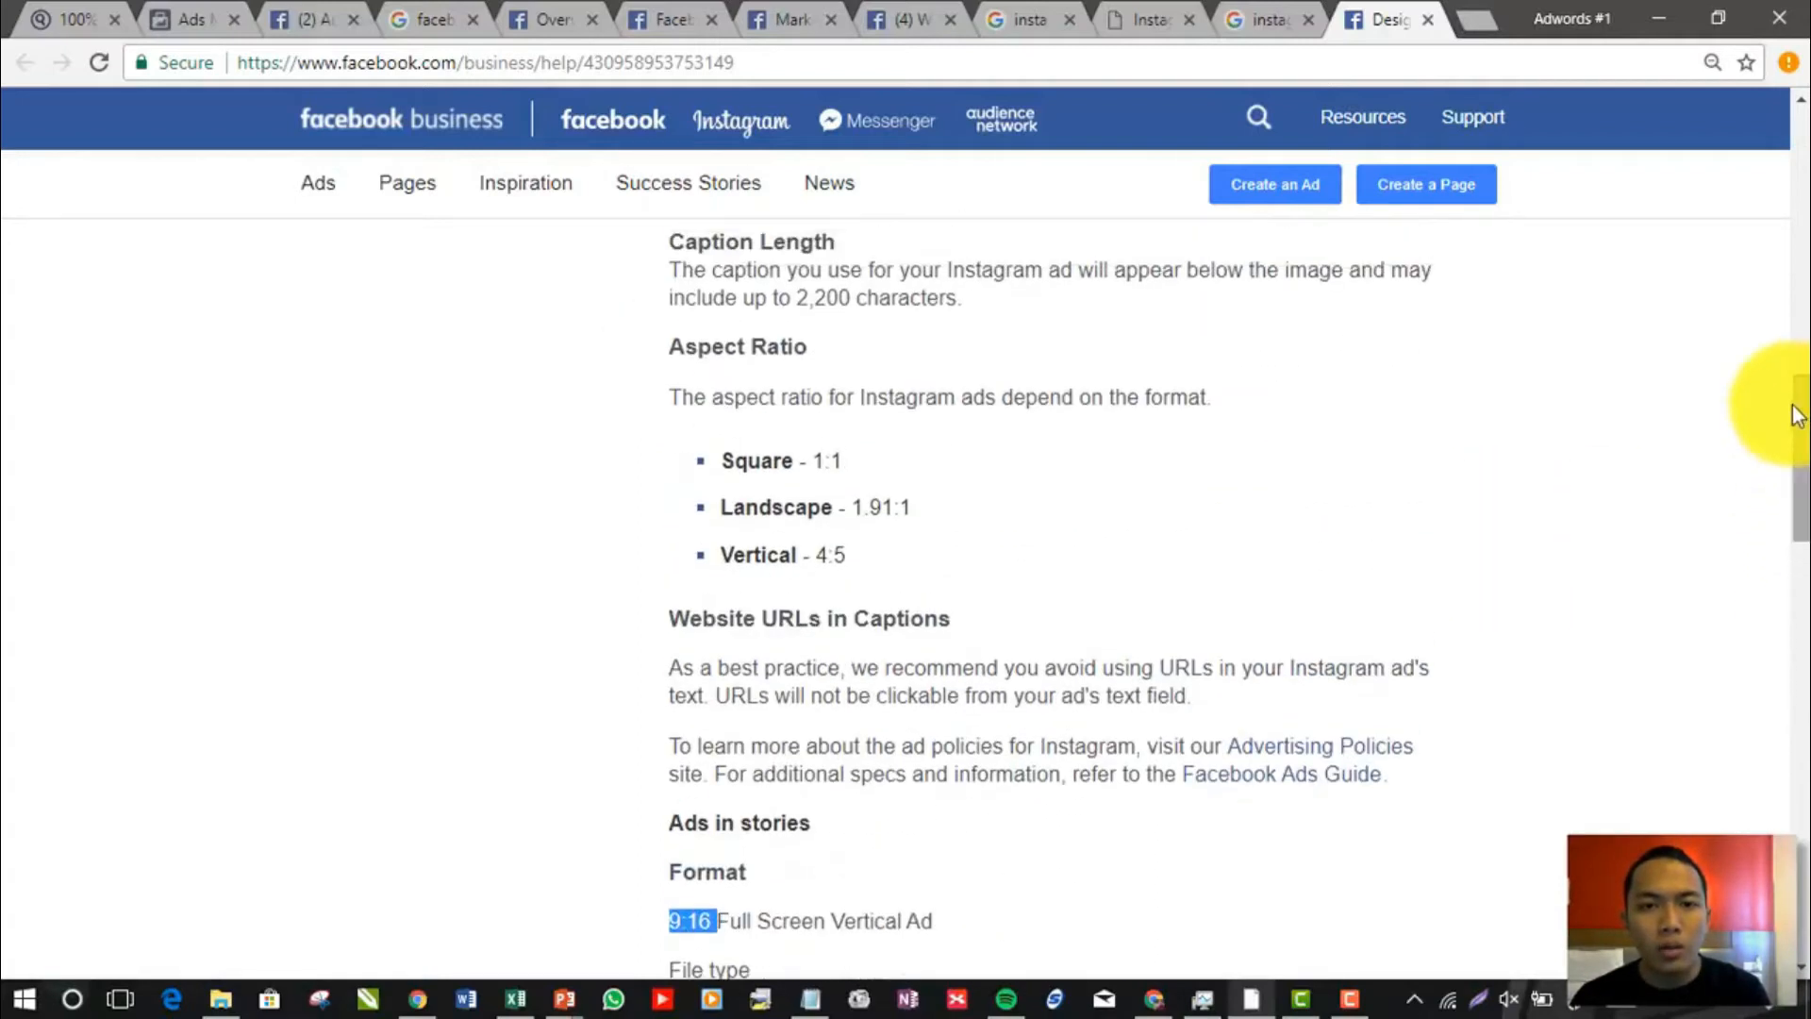
{"action": "left_click_drag", "start_coordinate": [959, 513], "coordinate": [886, 505]}
{"action": "scroll", "coordinate": [891, 481], "scroll_direction": "up", "scroll_amount": 5}
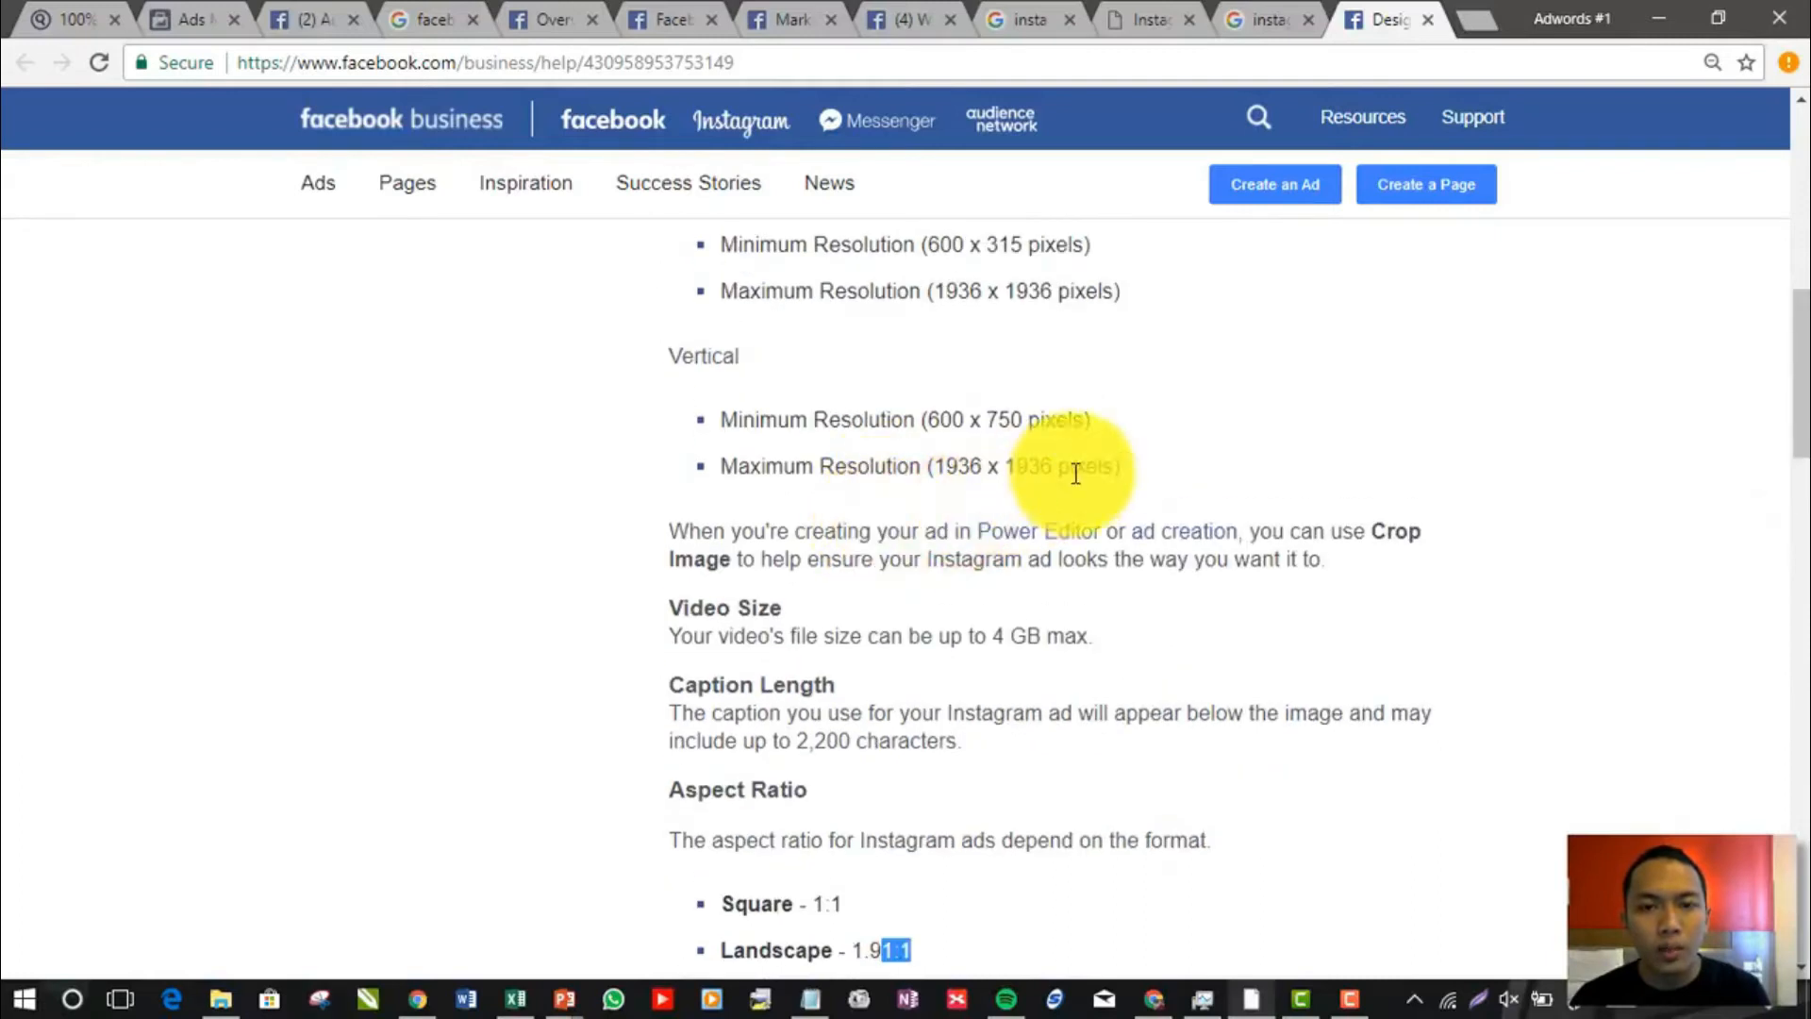
{"action": "left_click_drag", "start_coordinate": [1068, 469], "coordinate": [985, 469]}
{"action": "scroll", "coordinate": [836, 578], "scroll_direction": "down", "scroll_amount": 5}
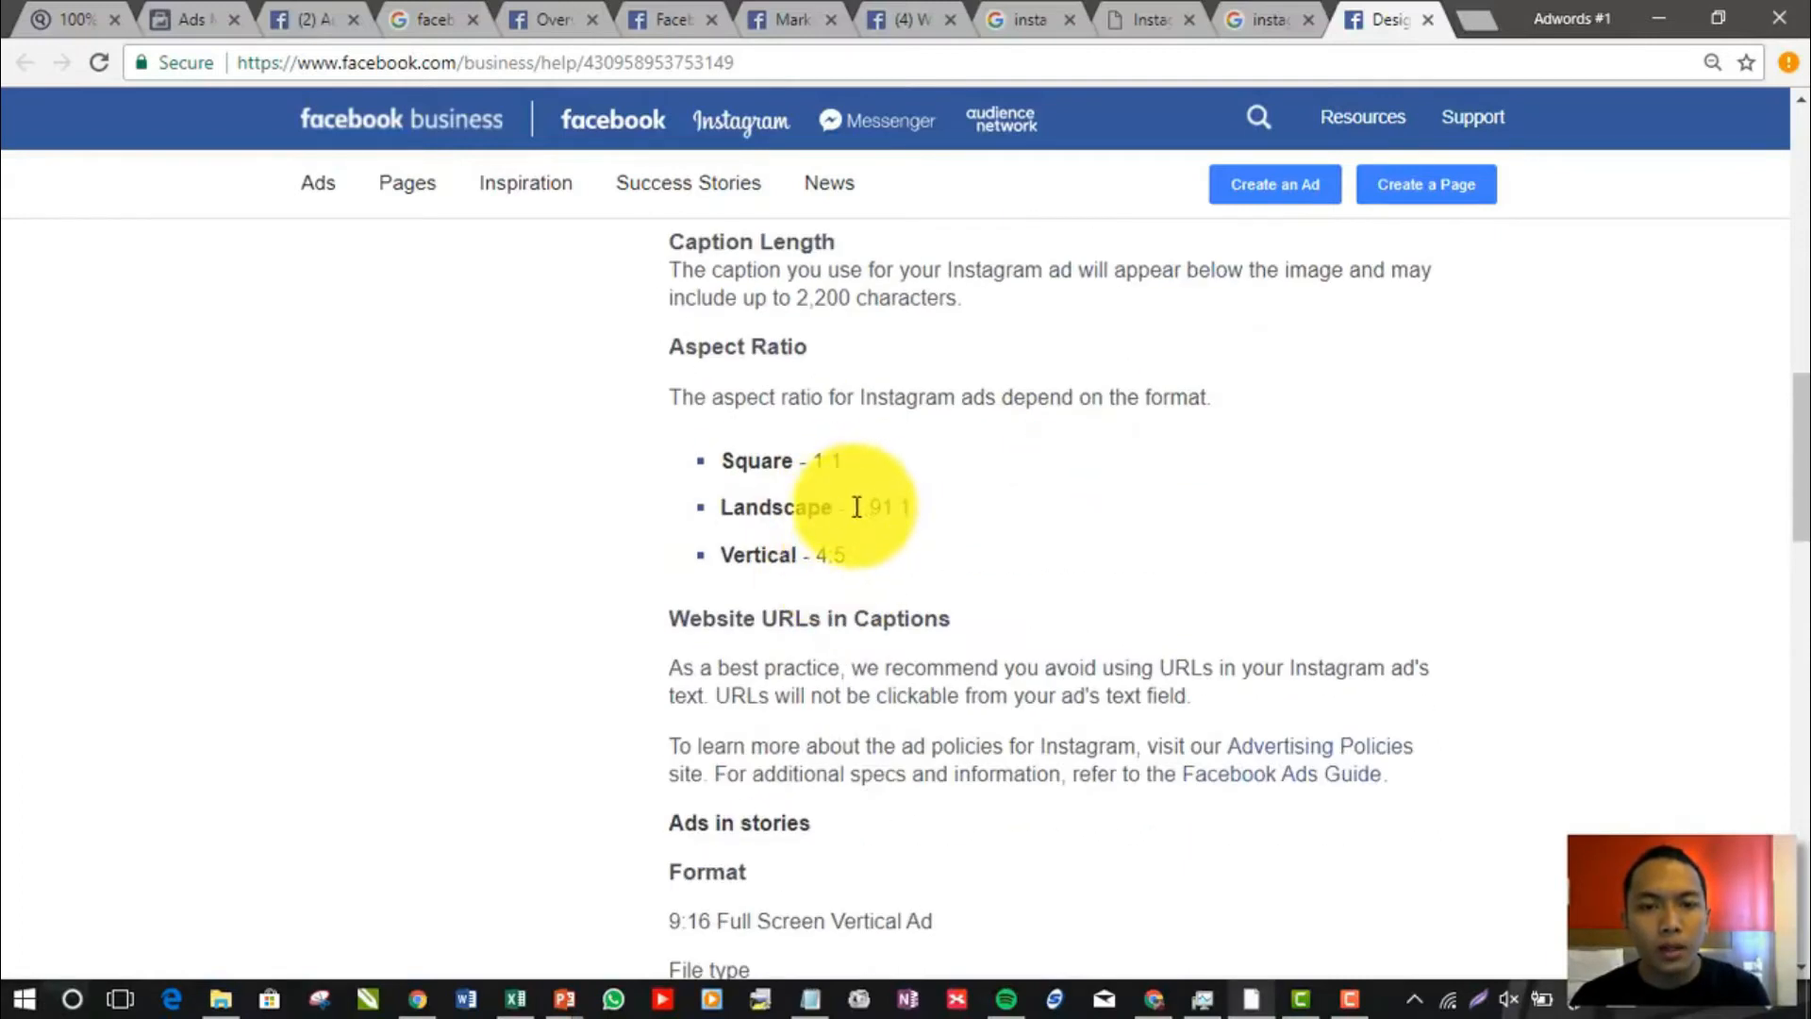
{"action": "left_click_drag", "start_coordinate": [854, 508], "coordinate": [912, 506]}
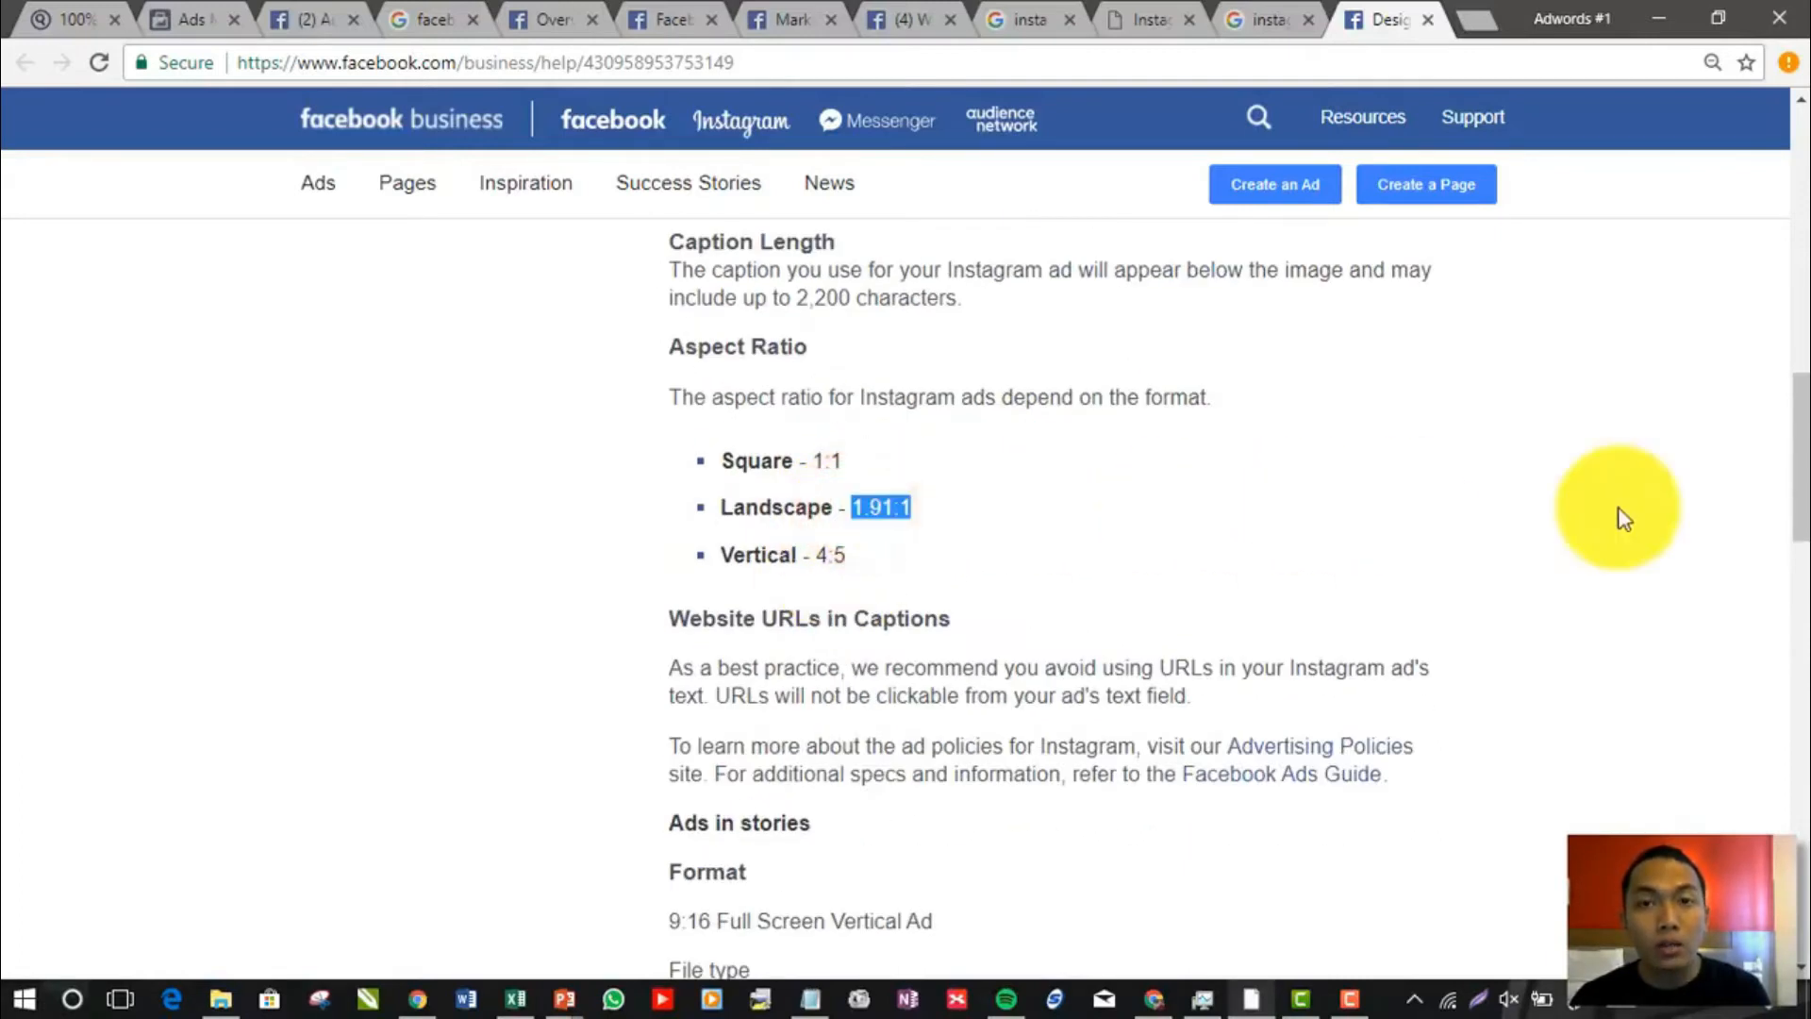
{"action": "left_click_drag", "start_coordinate": [1805, 486], "coordinate": [1805, 702]}
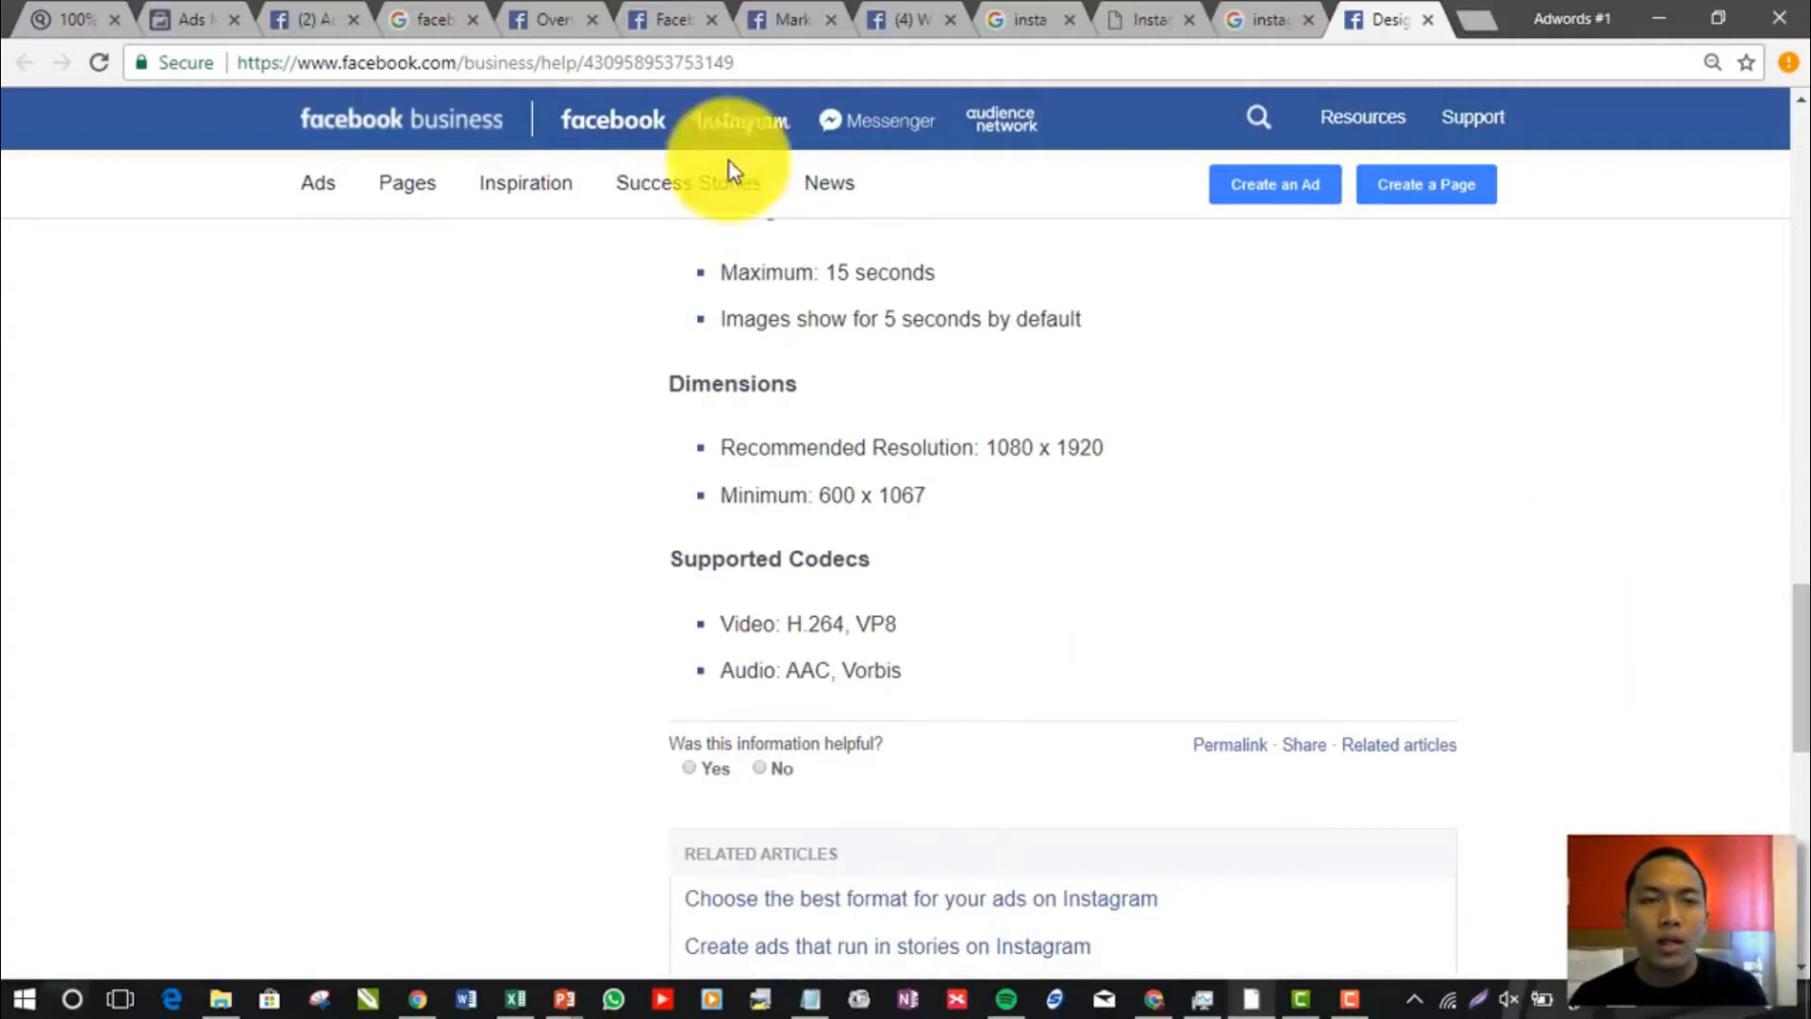
Return to Ads Manager, finish editing the duplicated ad set, and open its first new ad for editing
{"action": "left_click", "coordinate": [339, 15]}
{"action": "left_click", "coordinate": [175, 17]}
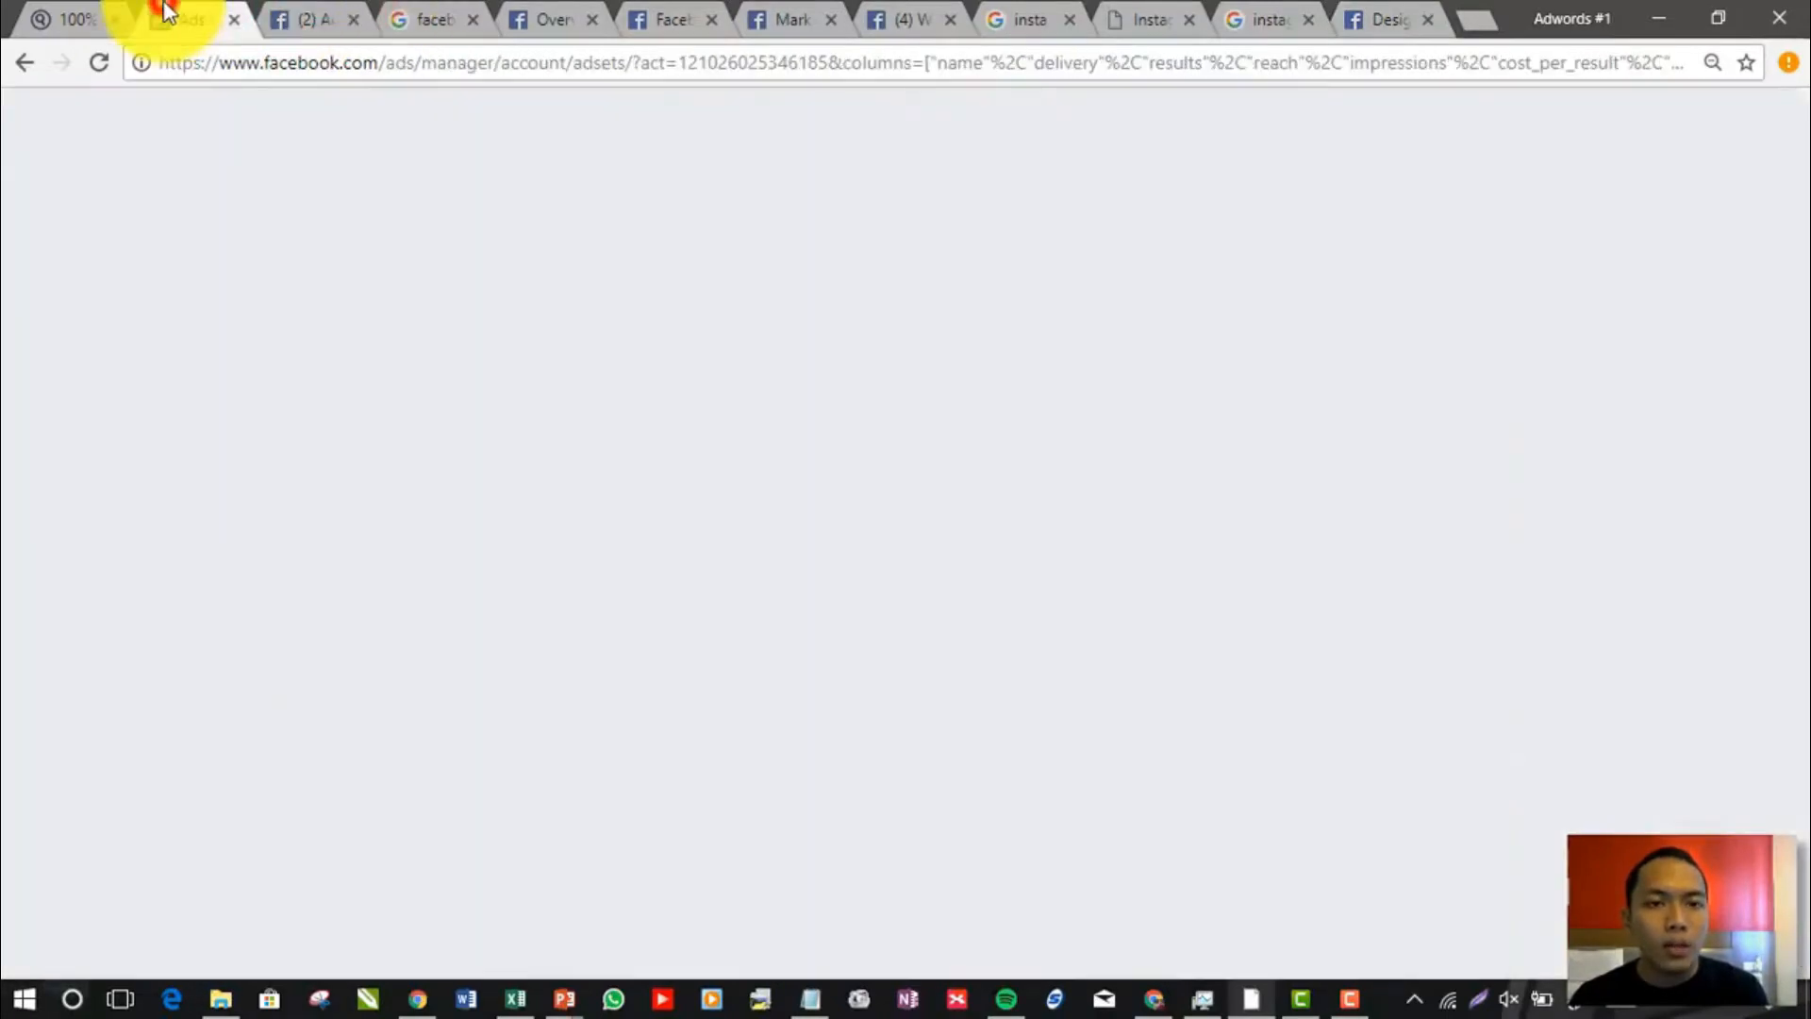
{"action": "mouse_move", "coordinate": [811, 572]}
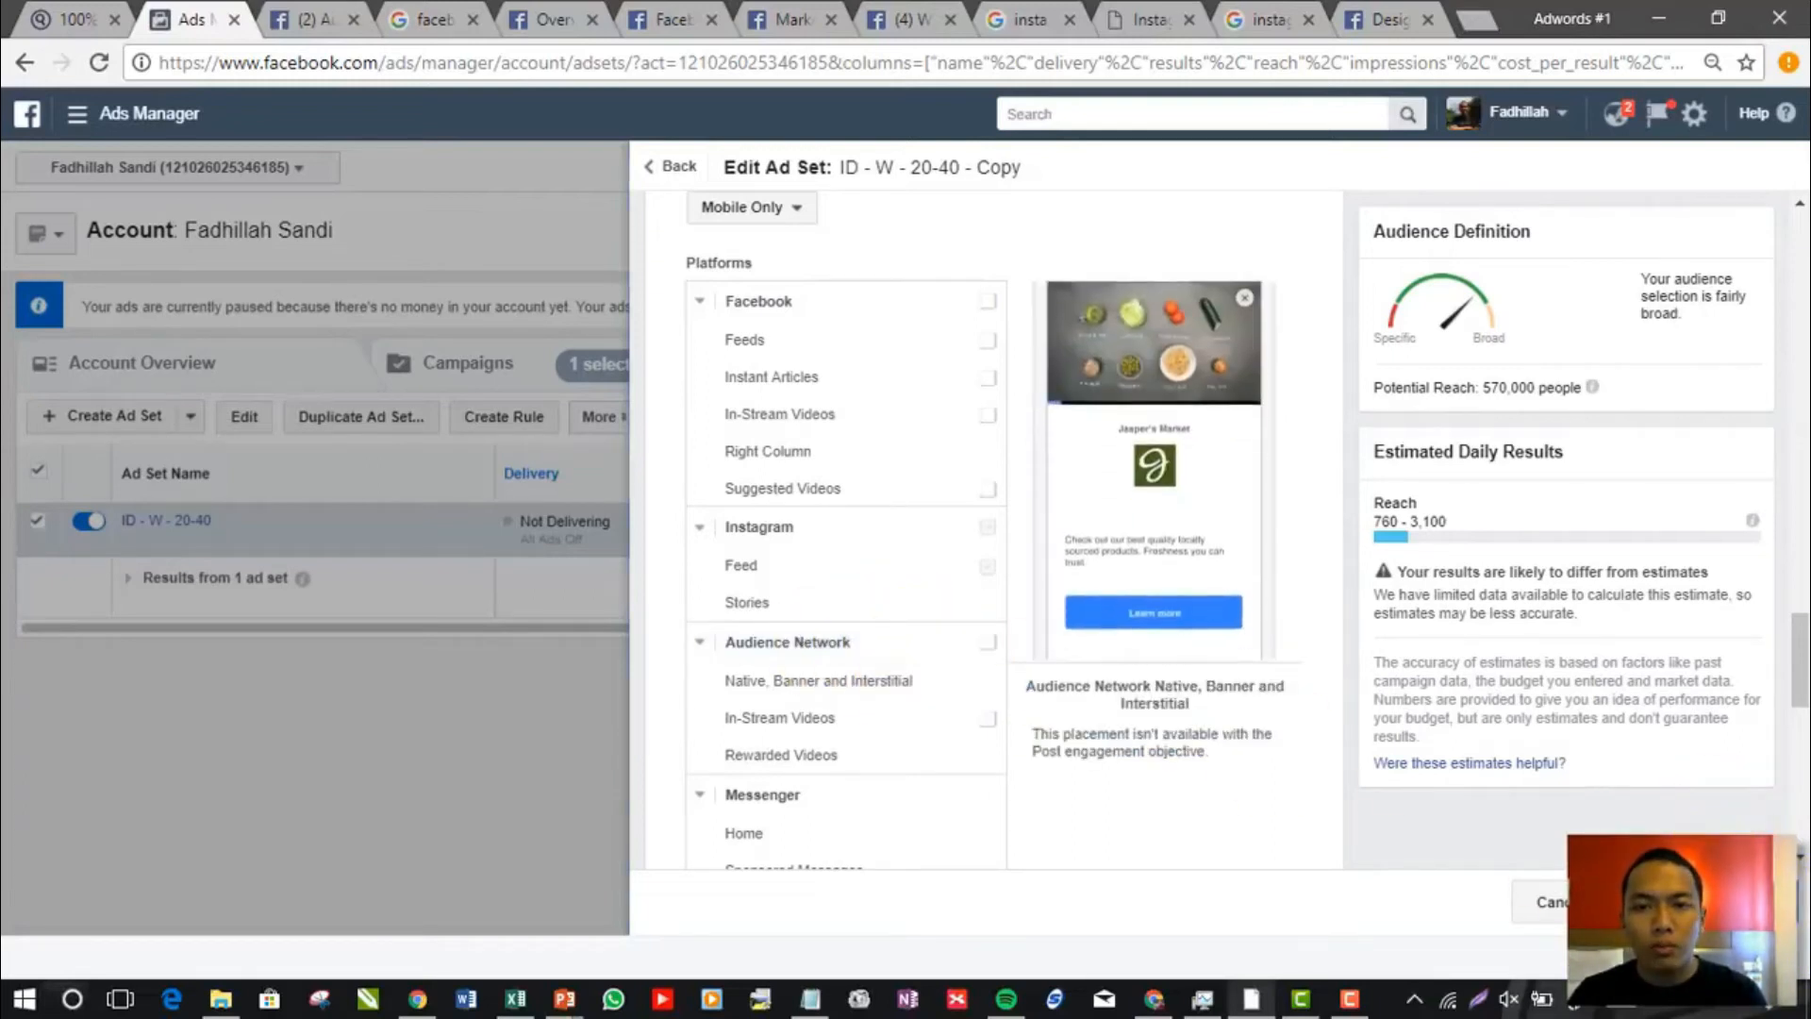
{"action": "left_click", "coordinate": [1712, 901]}
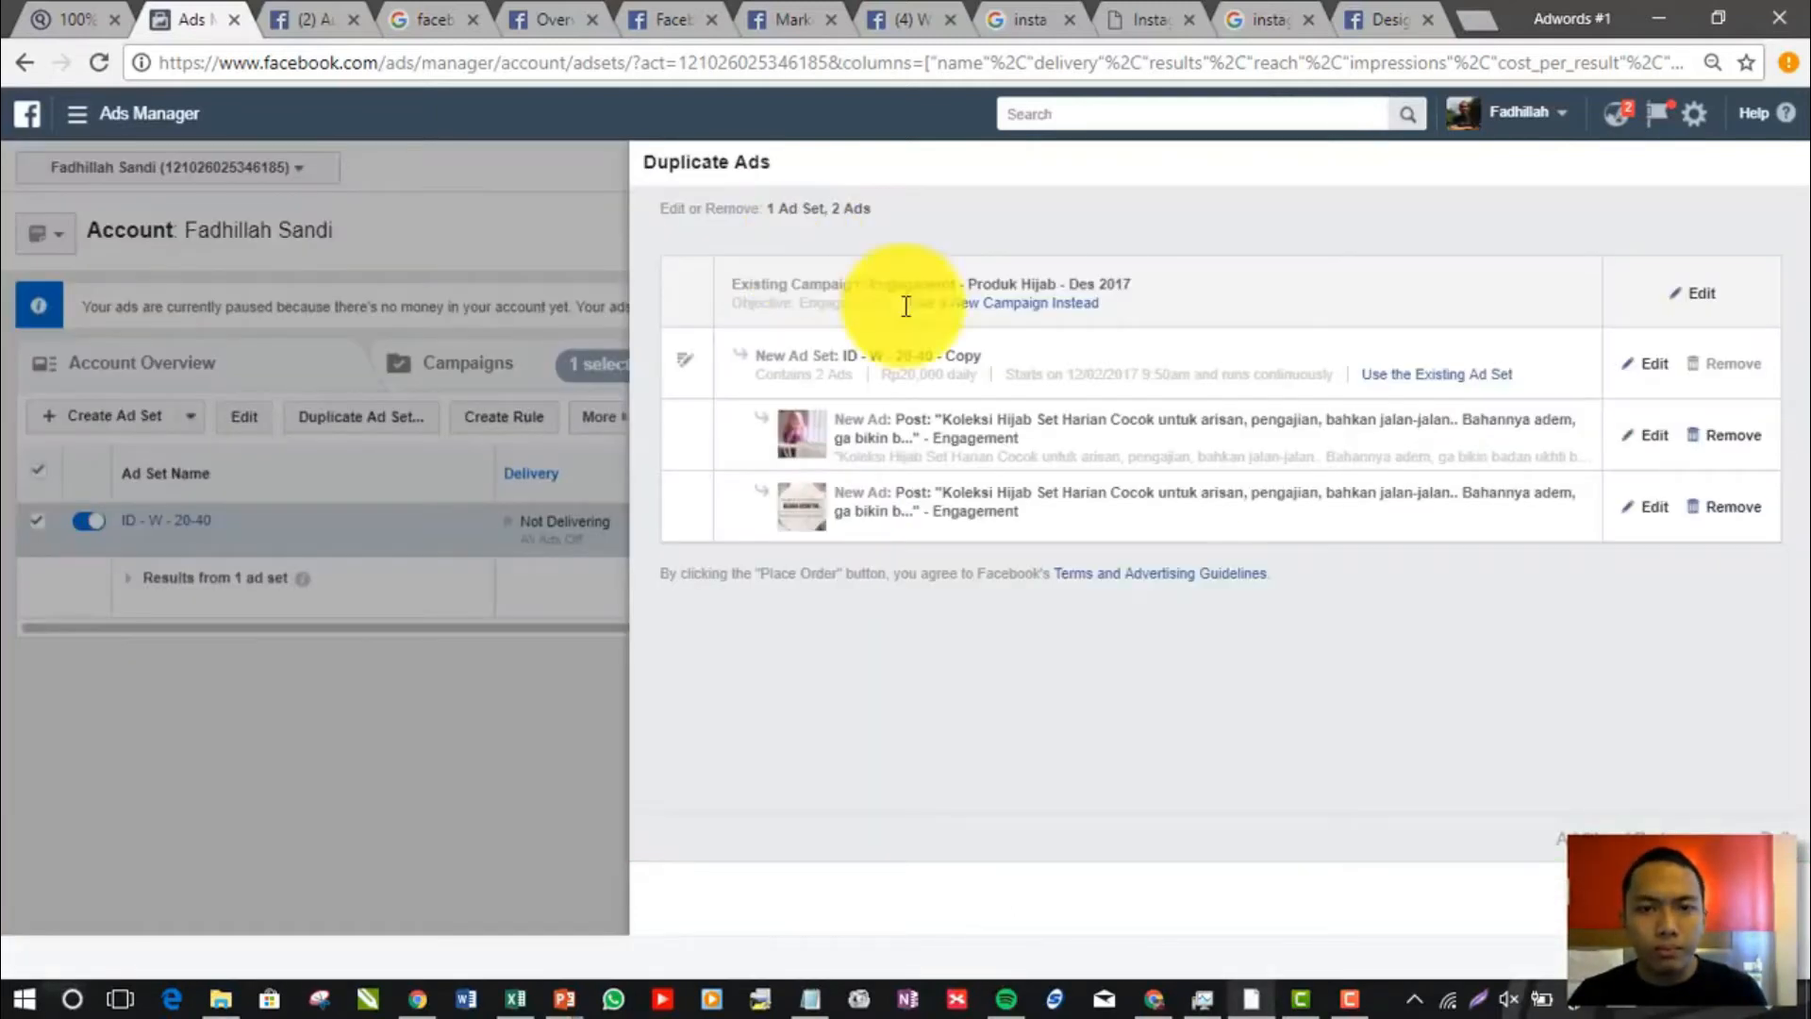
{"action": "left_click", "coordinate": [1648, 439]}
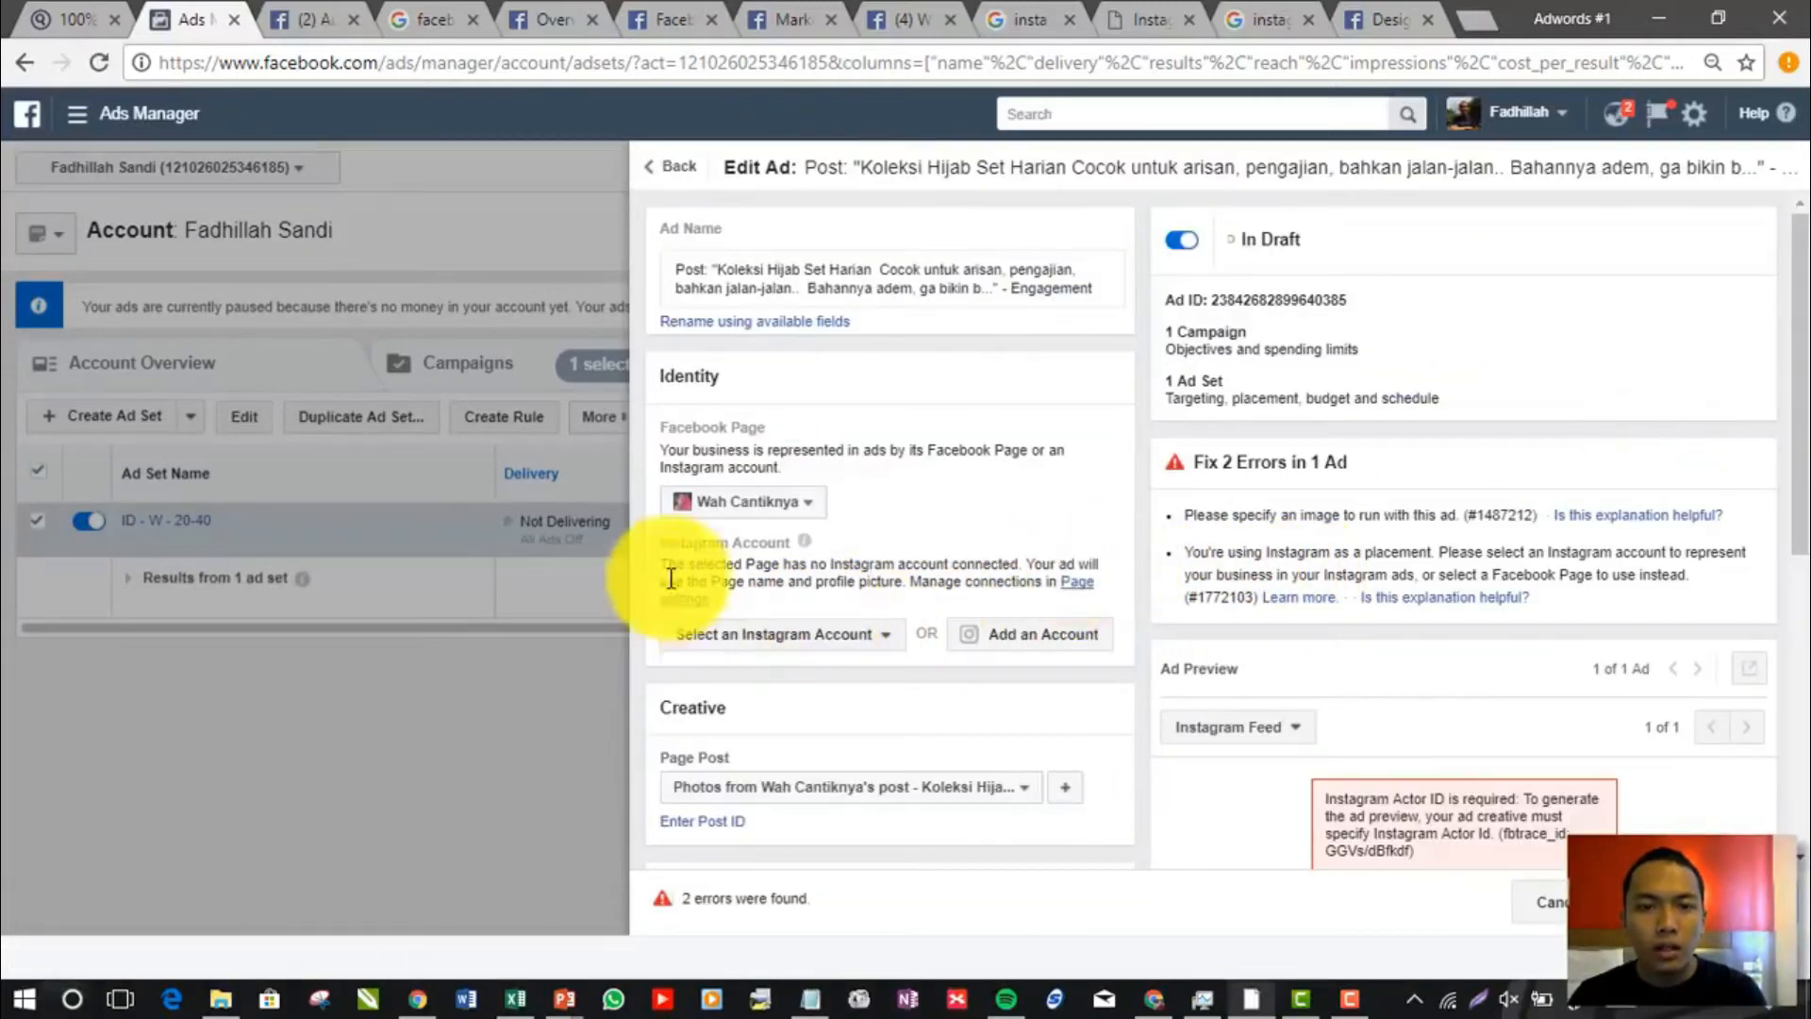
Review the ad's Identity settings, highlighting the note about using the Page name and profile picture, and check the available Facebook Pages
{"action": "scroll", "coordinate": [924, 477], "scroll_direction": "down", "scroll_amount": 5}
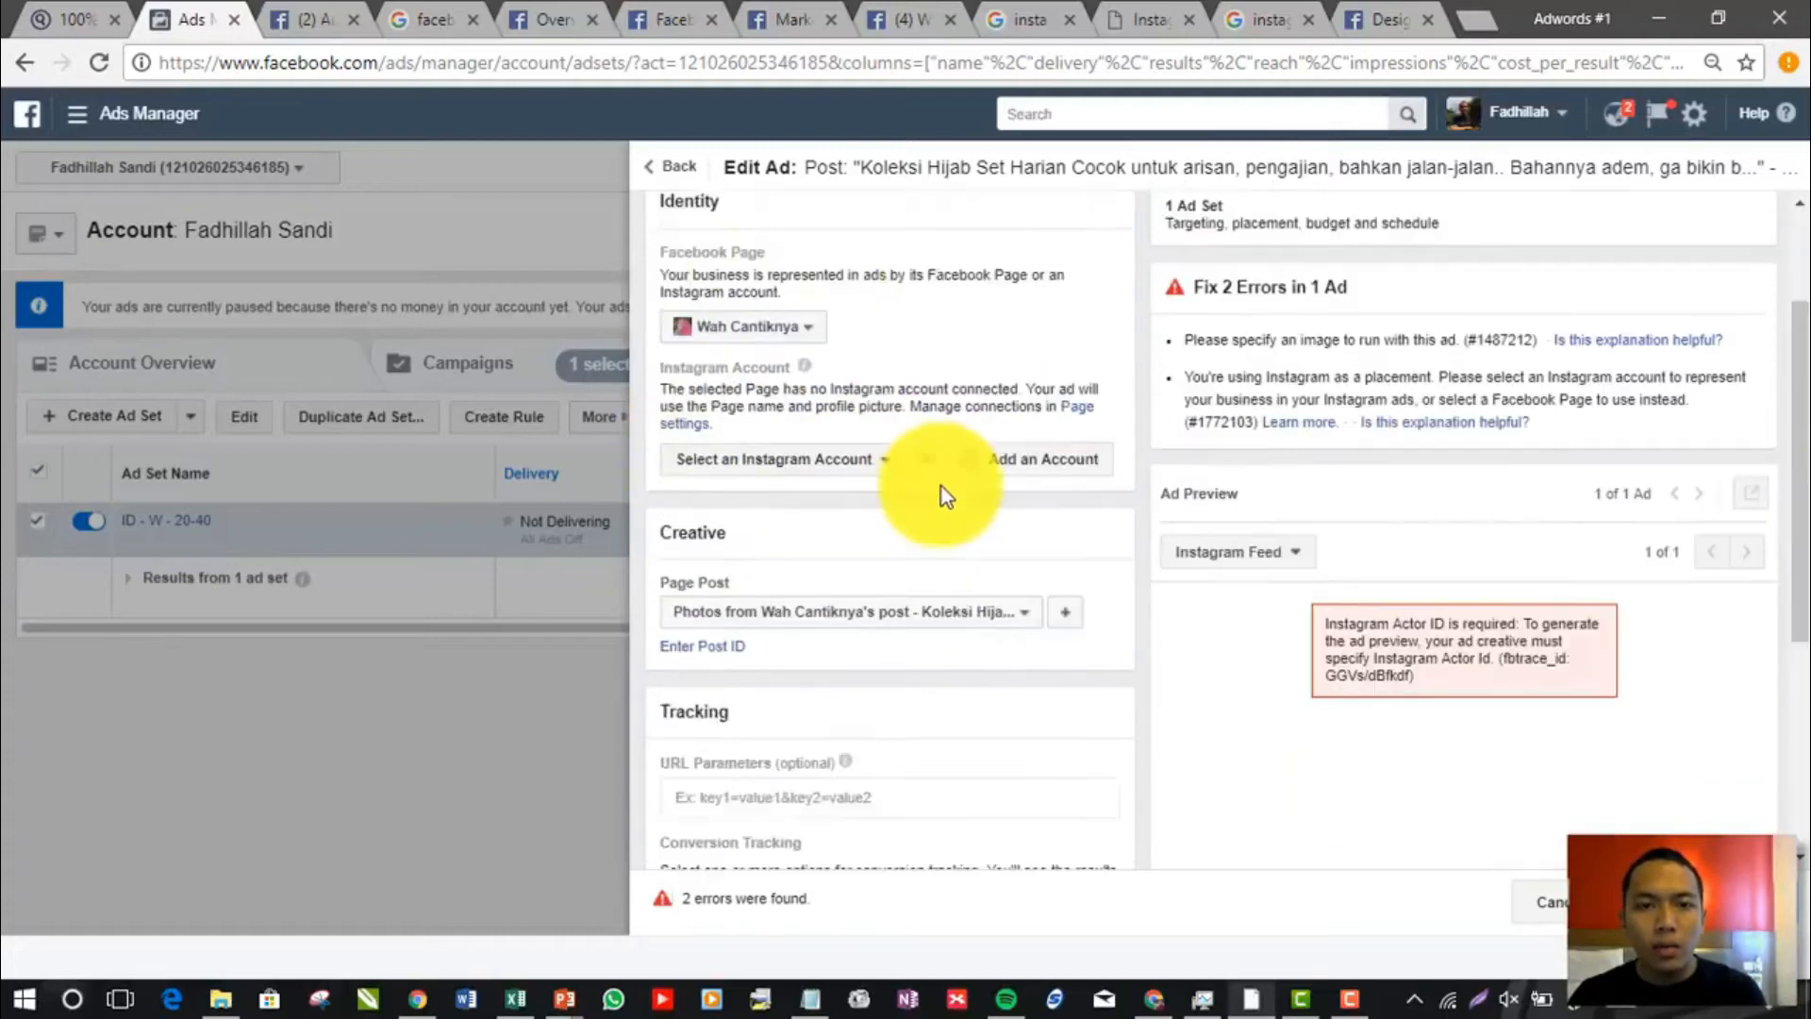
{"action": "scroll", "coordinate": [942, 485], "scroll_direction": "up", "scroll_amount": 5}
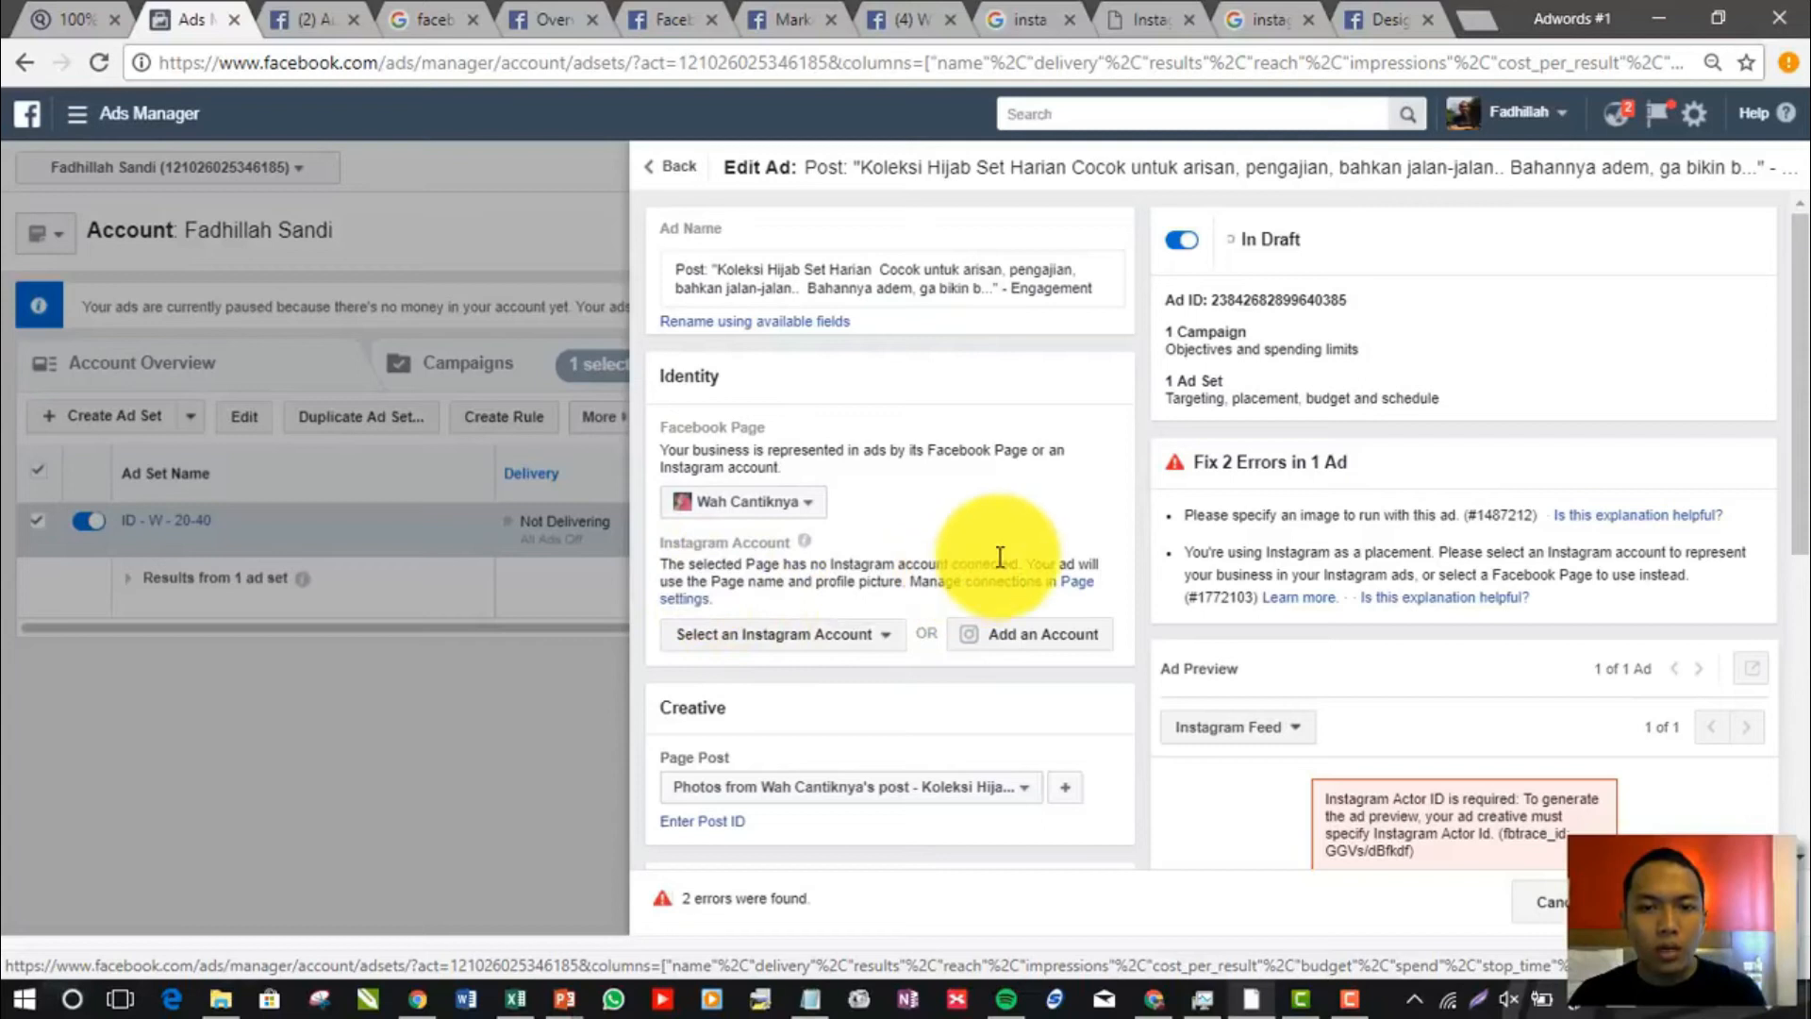
{"action": "left_click_drag", "start_coordinate": [1026, 564], "coordinate": [899, 579]}
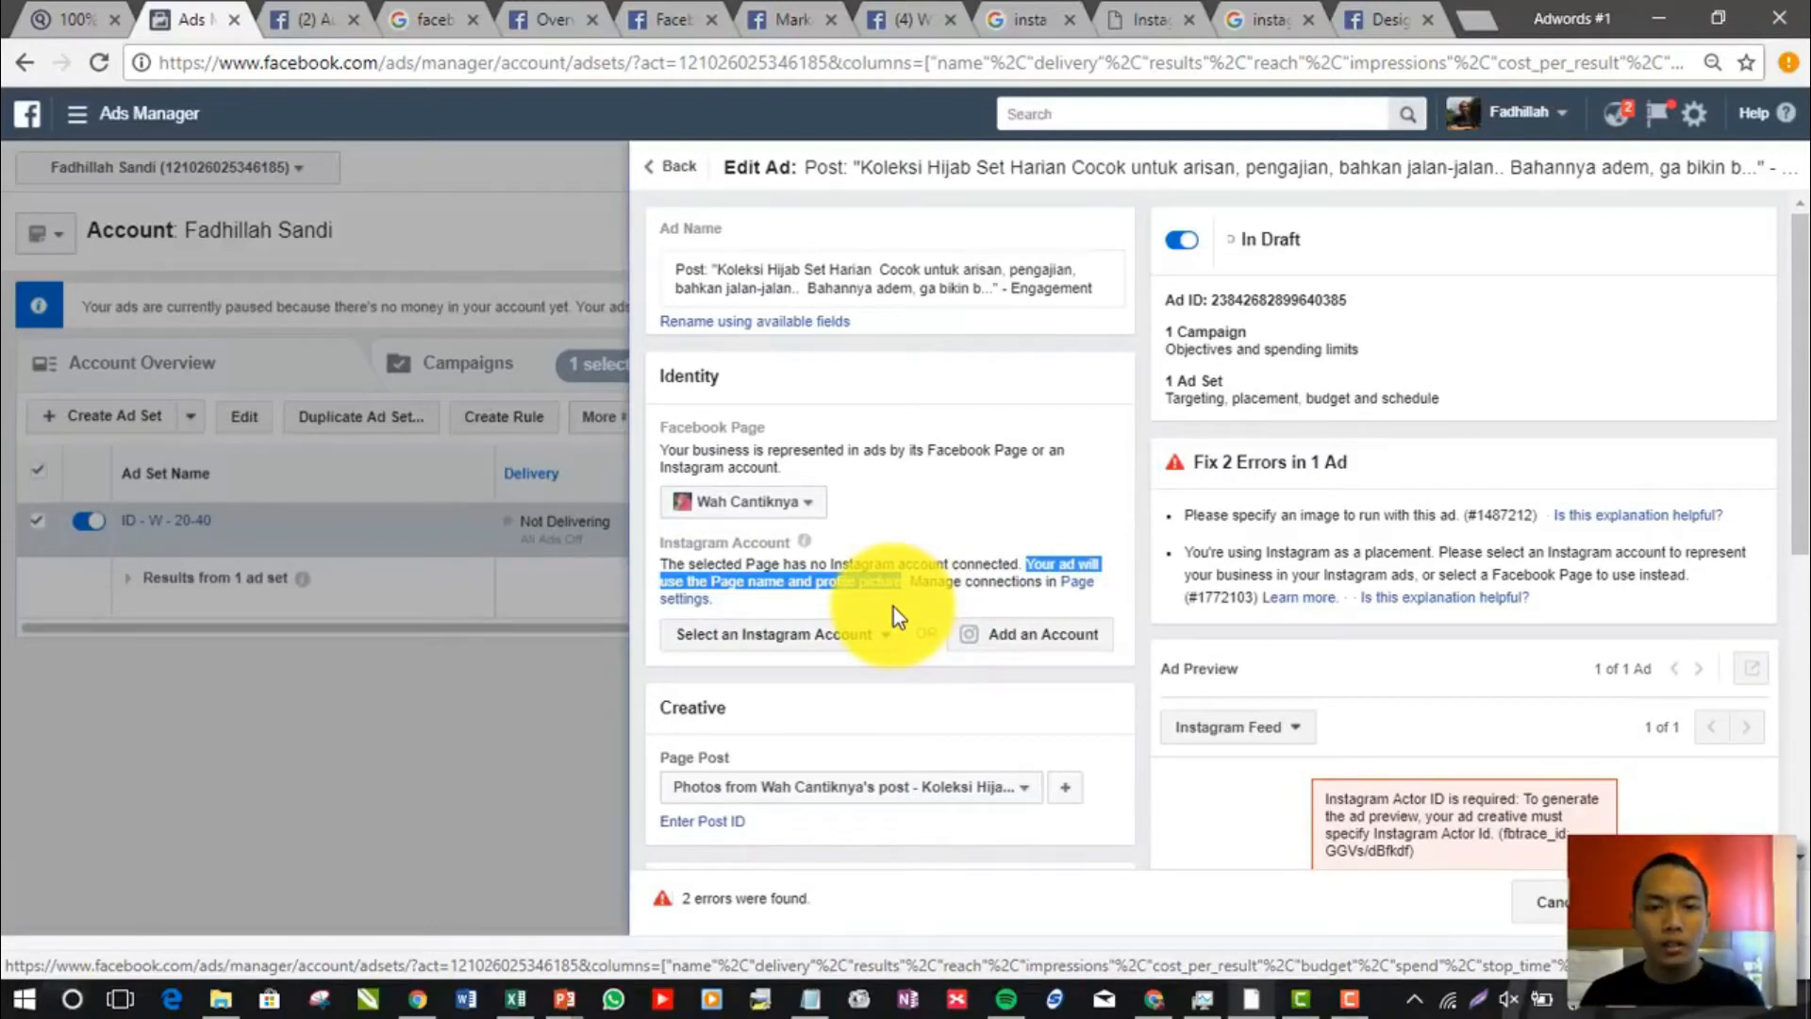
{"action": "scroll", "coordinate": [1660, 688], "scroll_direction": "down", "scroll_amount": 5}
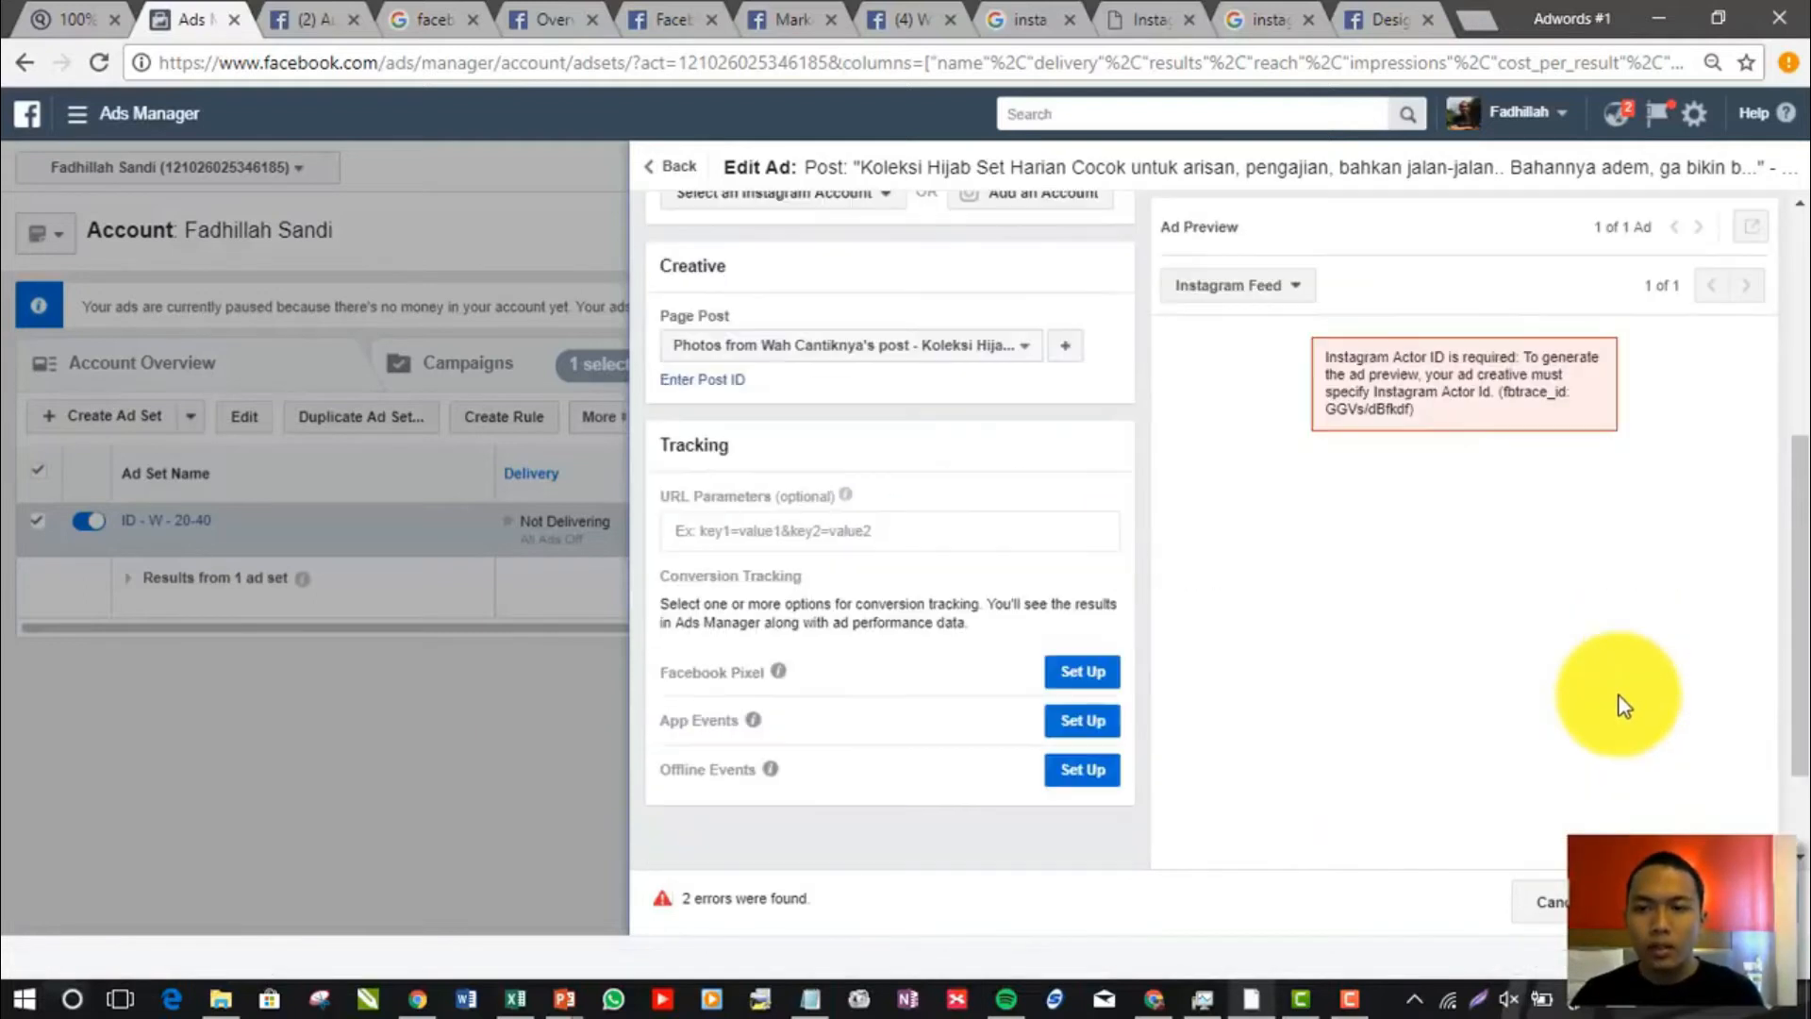
{"action": "scroll", "coordinate": [1372, 724], "scroll_direction": "up", "scroll_amount": 5}
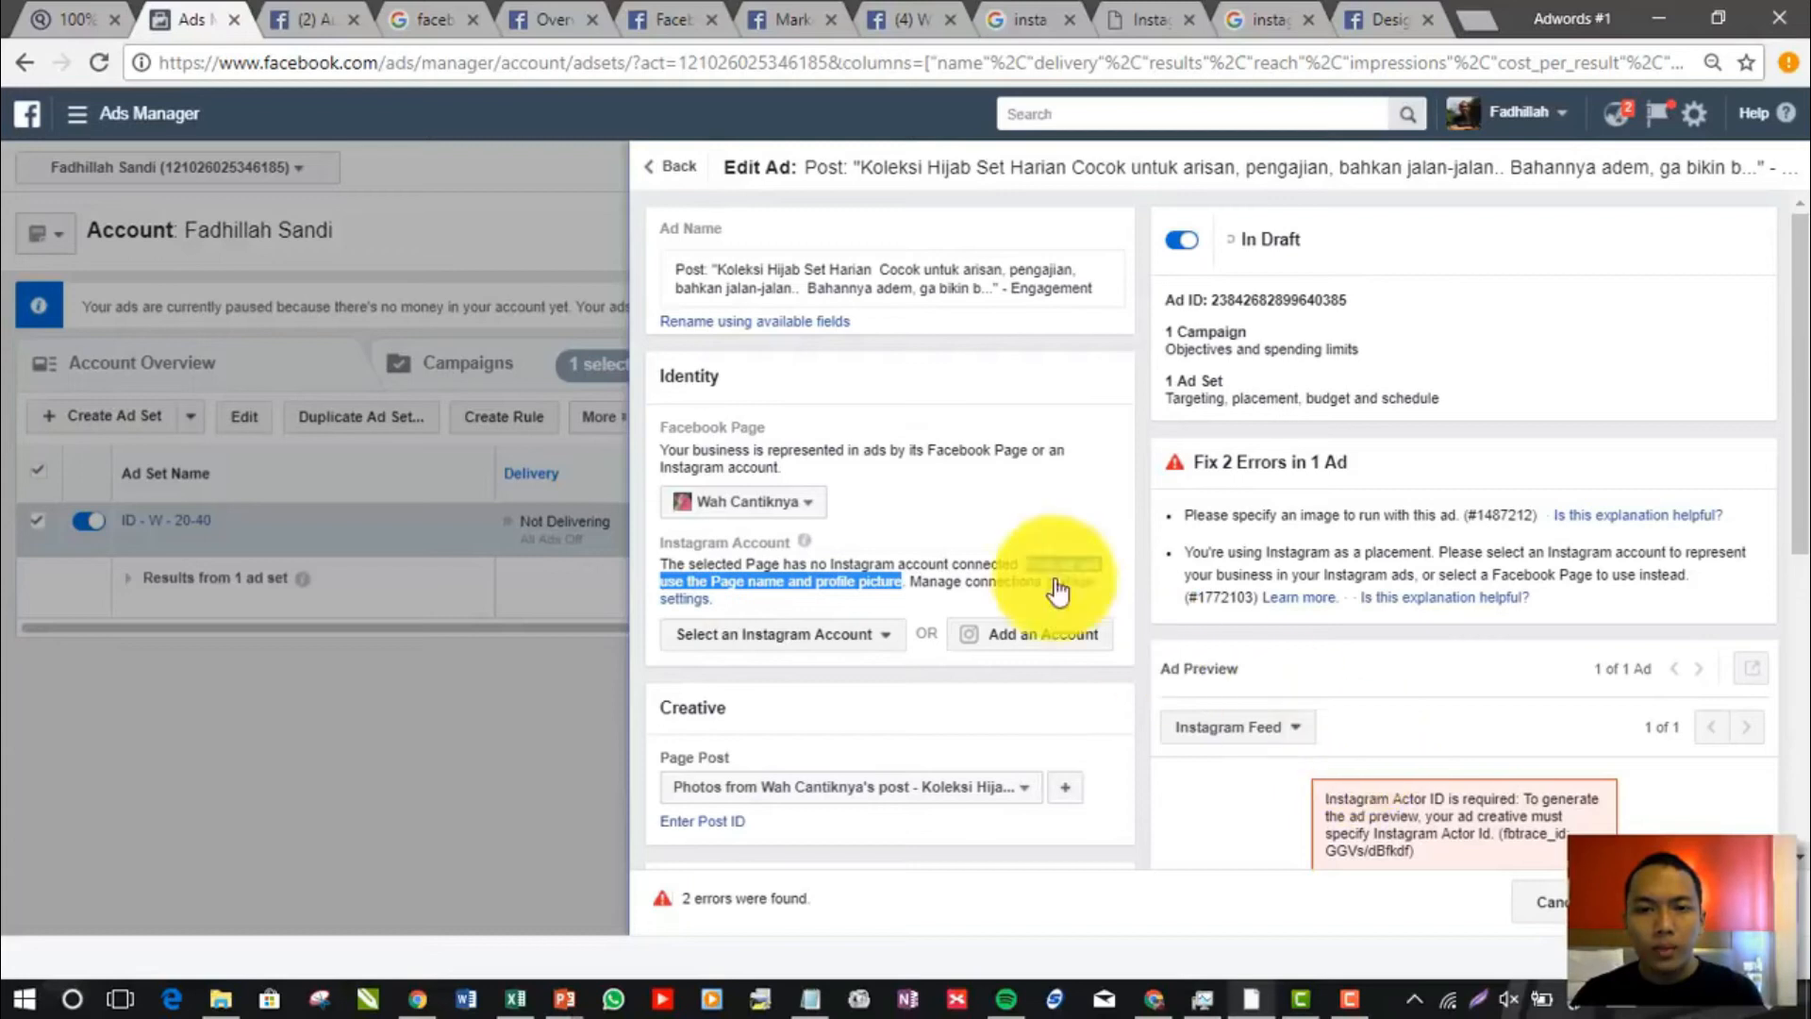
{"action": "left_click", "coordinate": [779, 516]}
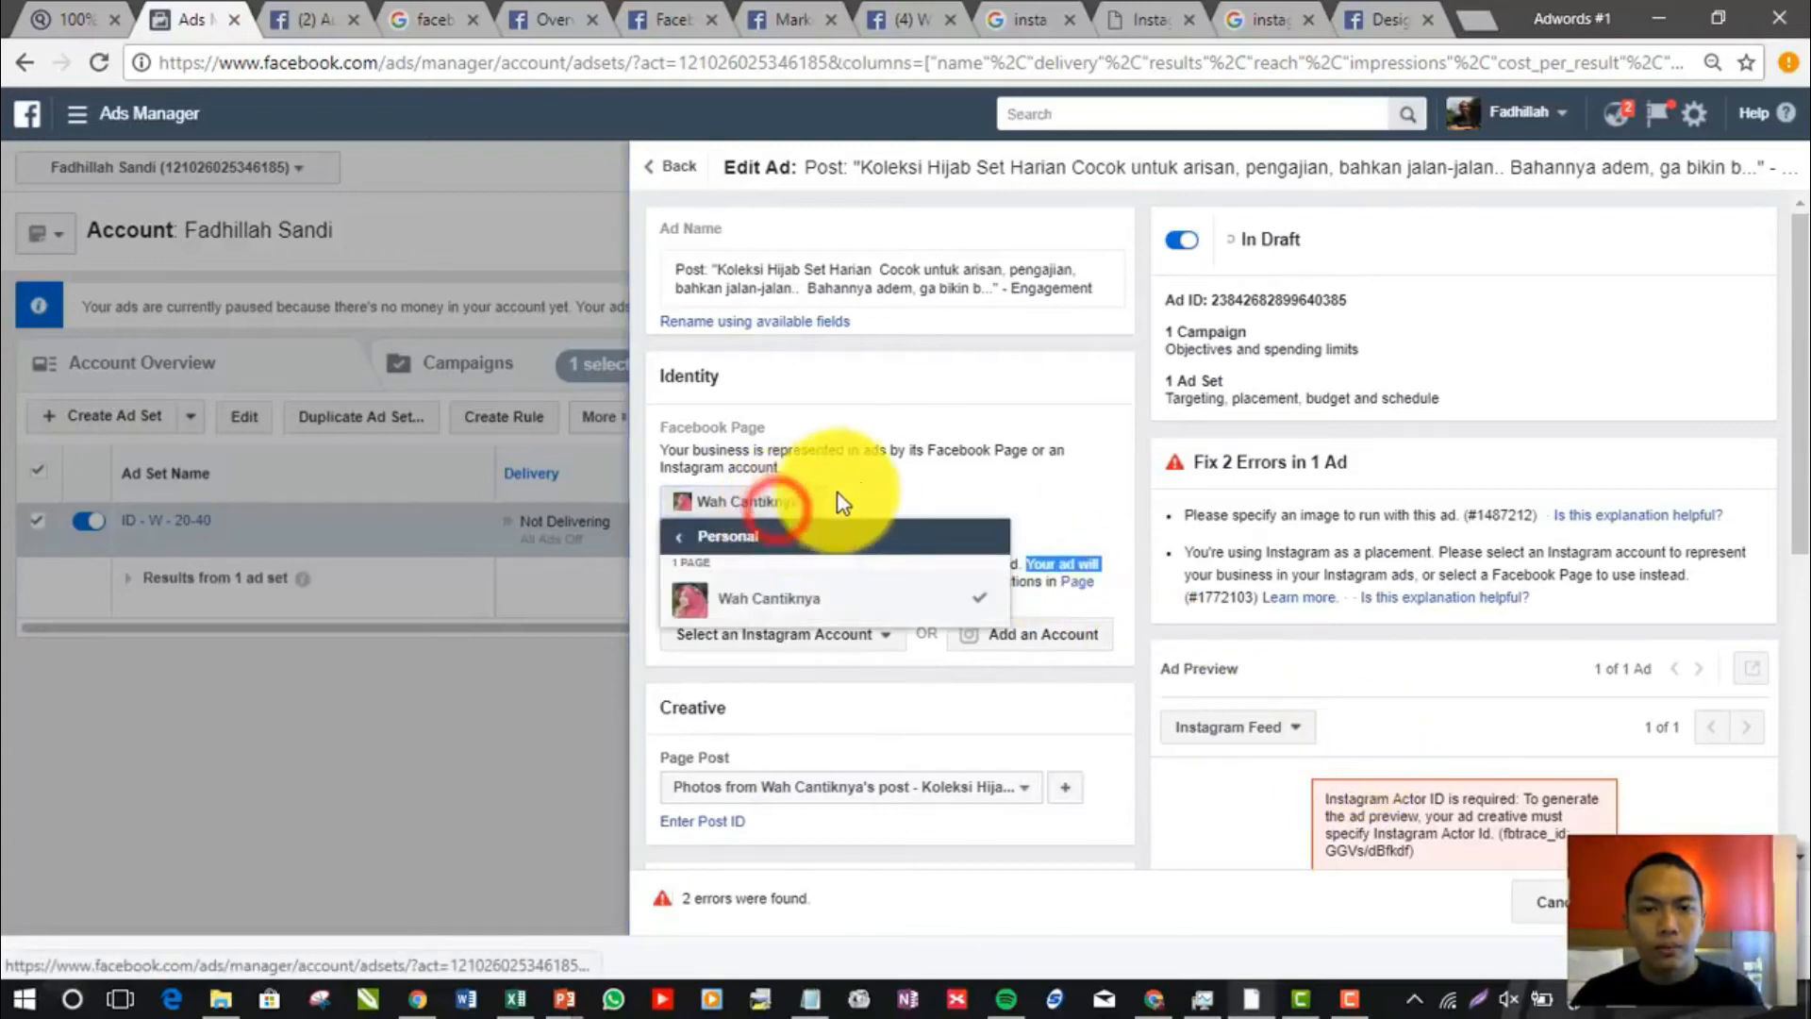
{"action": "left_click", "coordinate": [864, 483]}
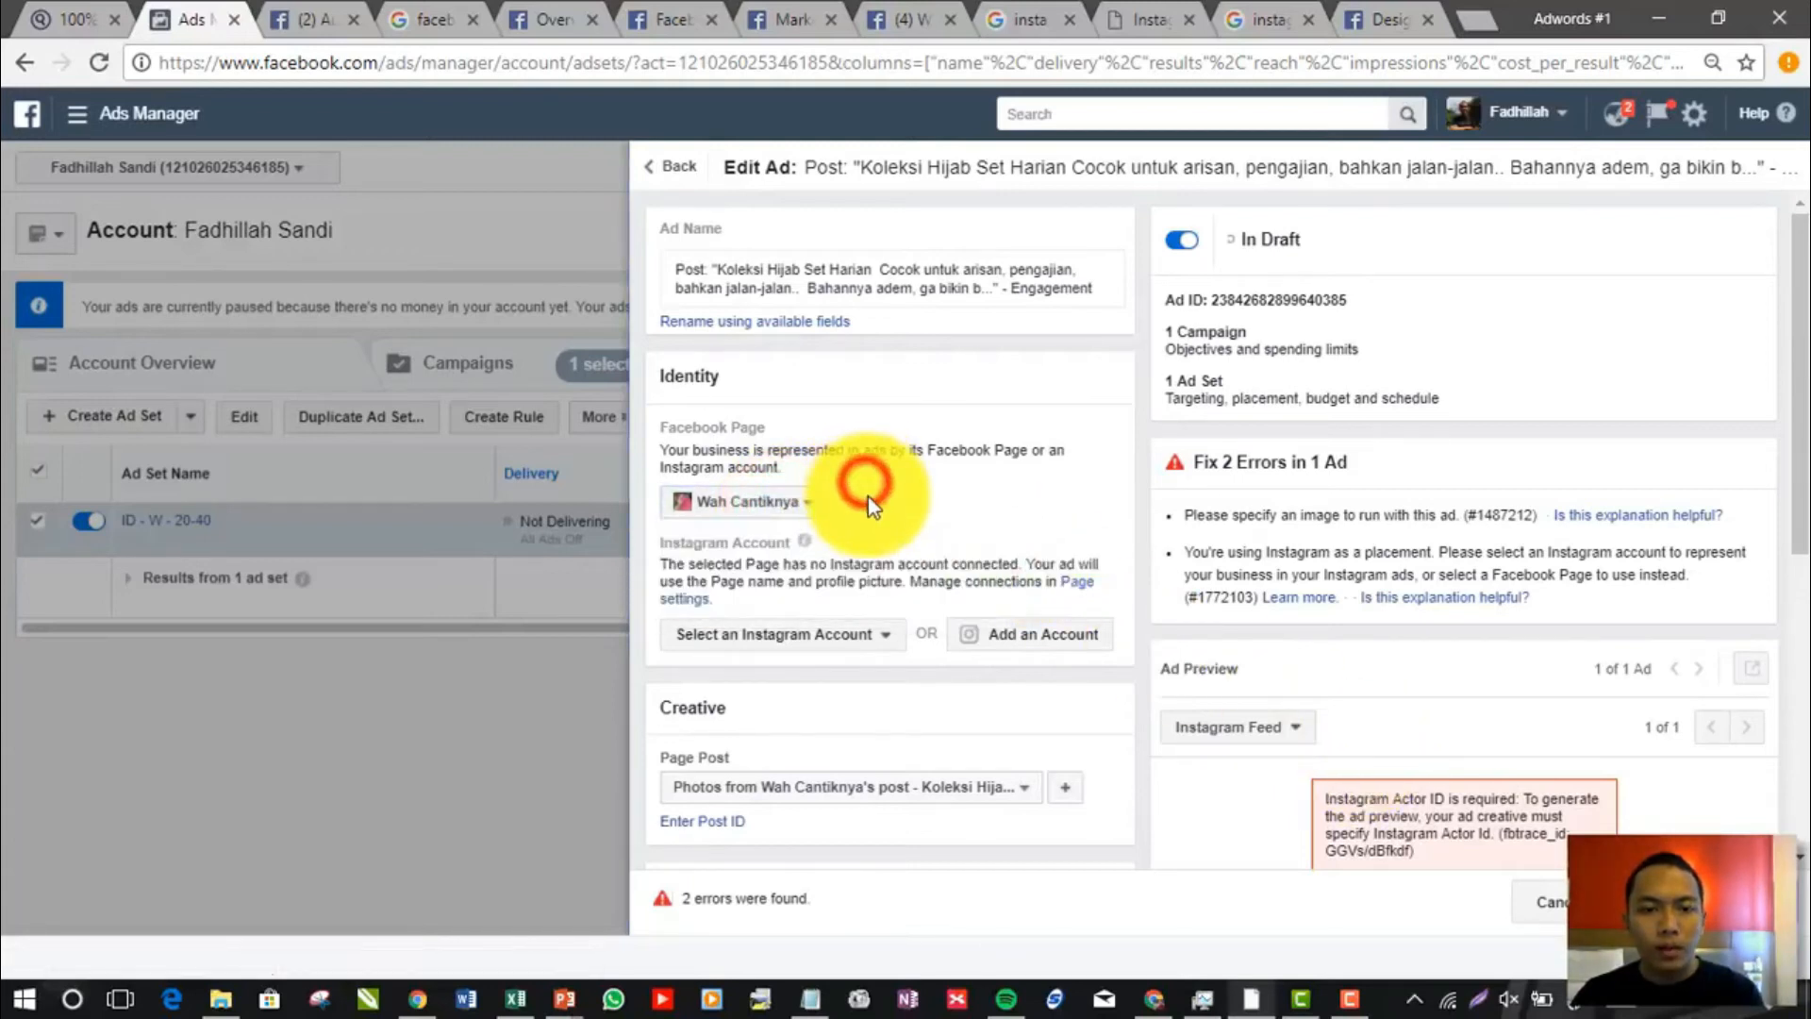
Check the Page posts available for the ad's creative, and examine the tracking options and Instagram Feed preview
{"action": "left_click", "coordinate": [897, 788]}
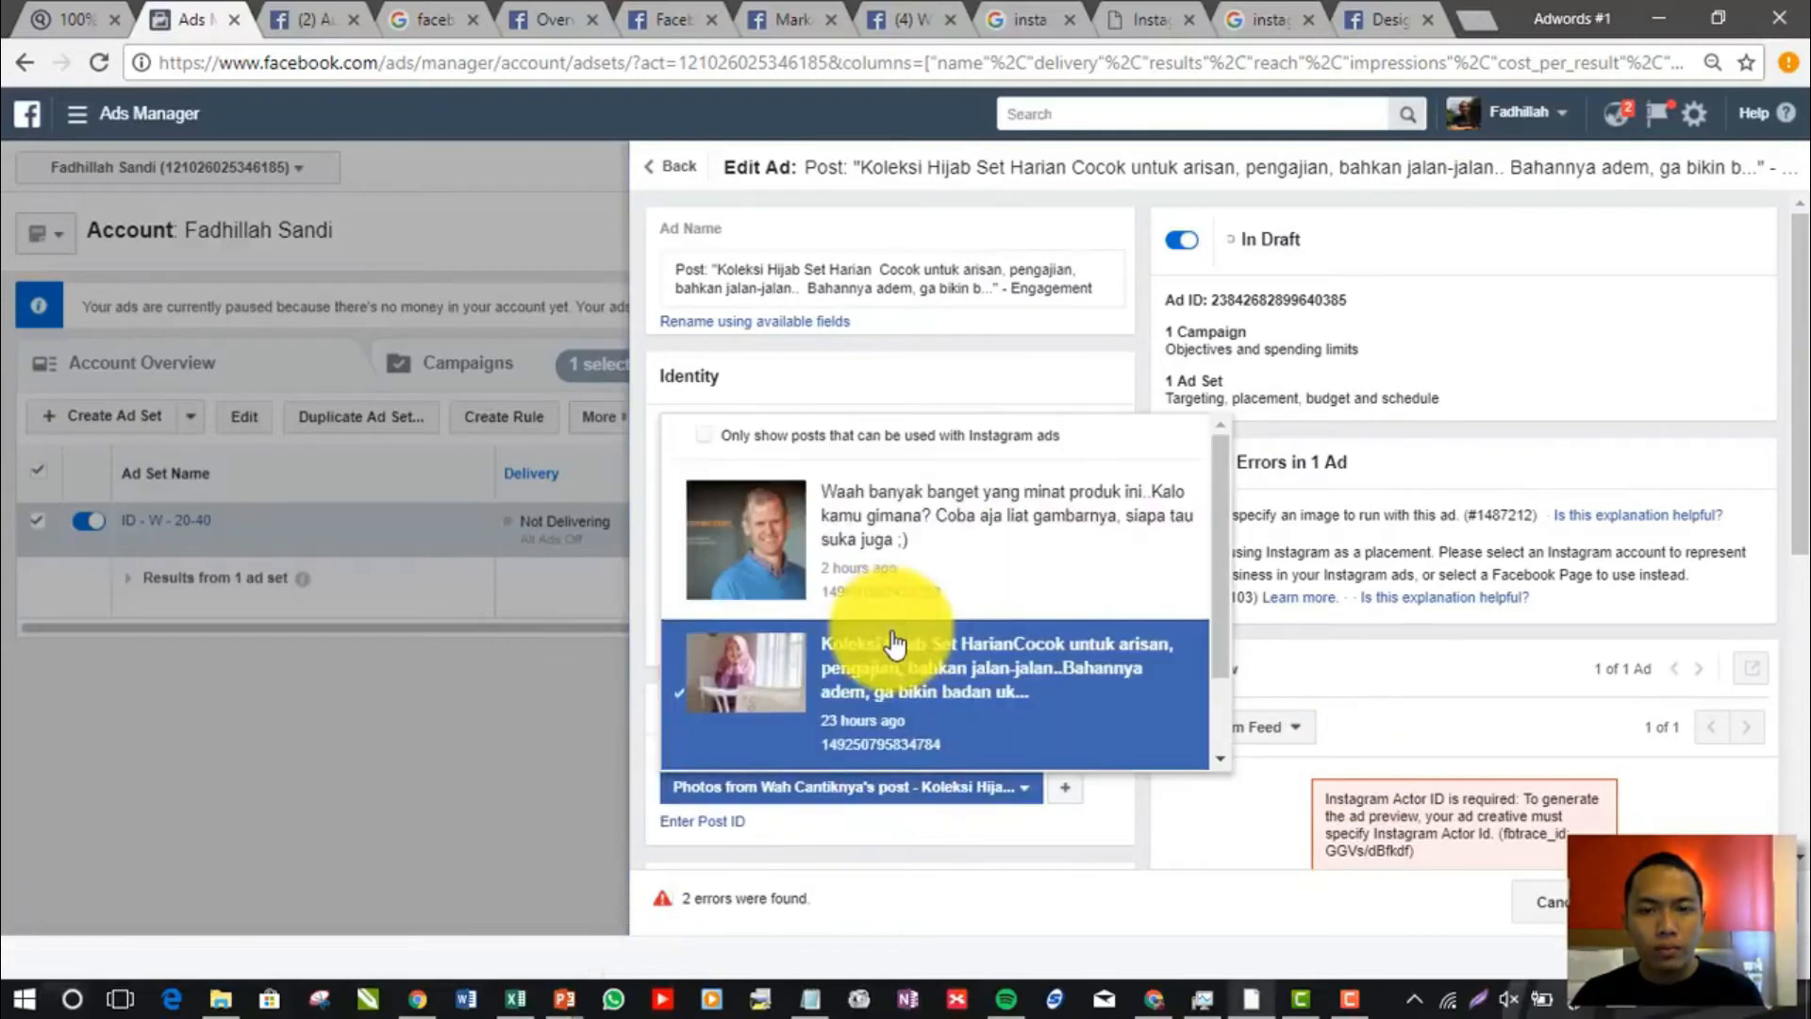
{"action": "scroll", "coordinate": [906, 669], "scroll_direction": "down", "scroll_amount": 1}
{"action": "scroll", "coordinate": [1066, 830], "scroll_direction": "down", "scroll_amount": 1}
{"action": "scroll", "coordinate": [1094, 773], "scroll_direction": "down", "scroll_amount": 4}
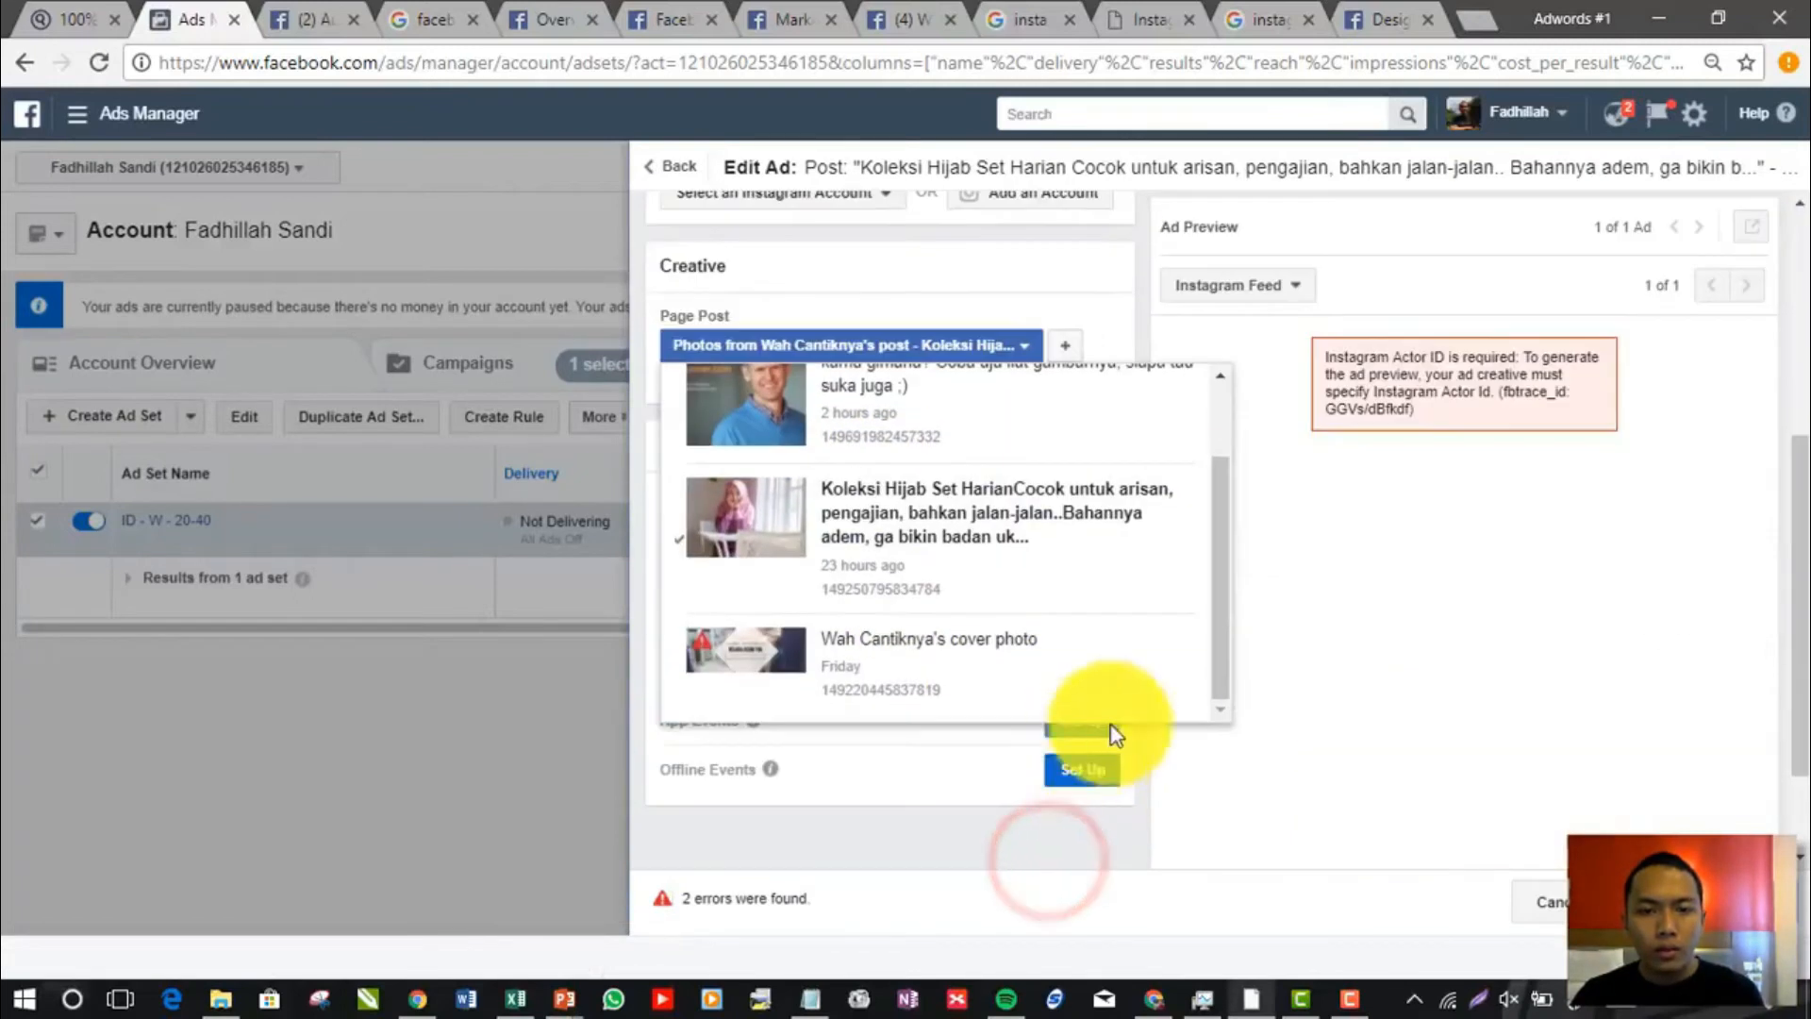
{"action": "left_click", "coordinate": [1232, 758]}
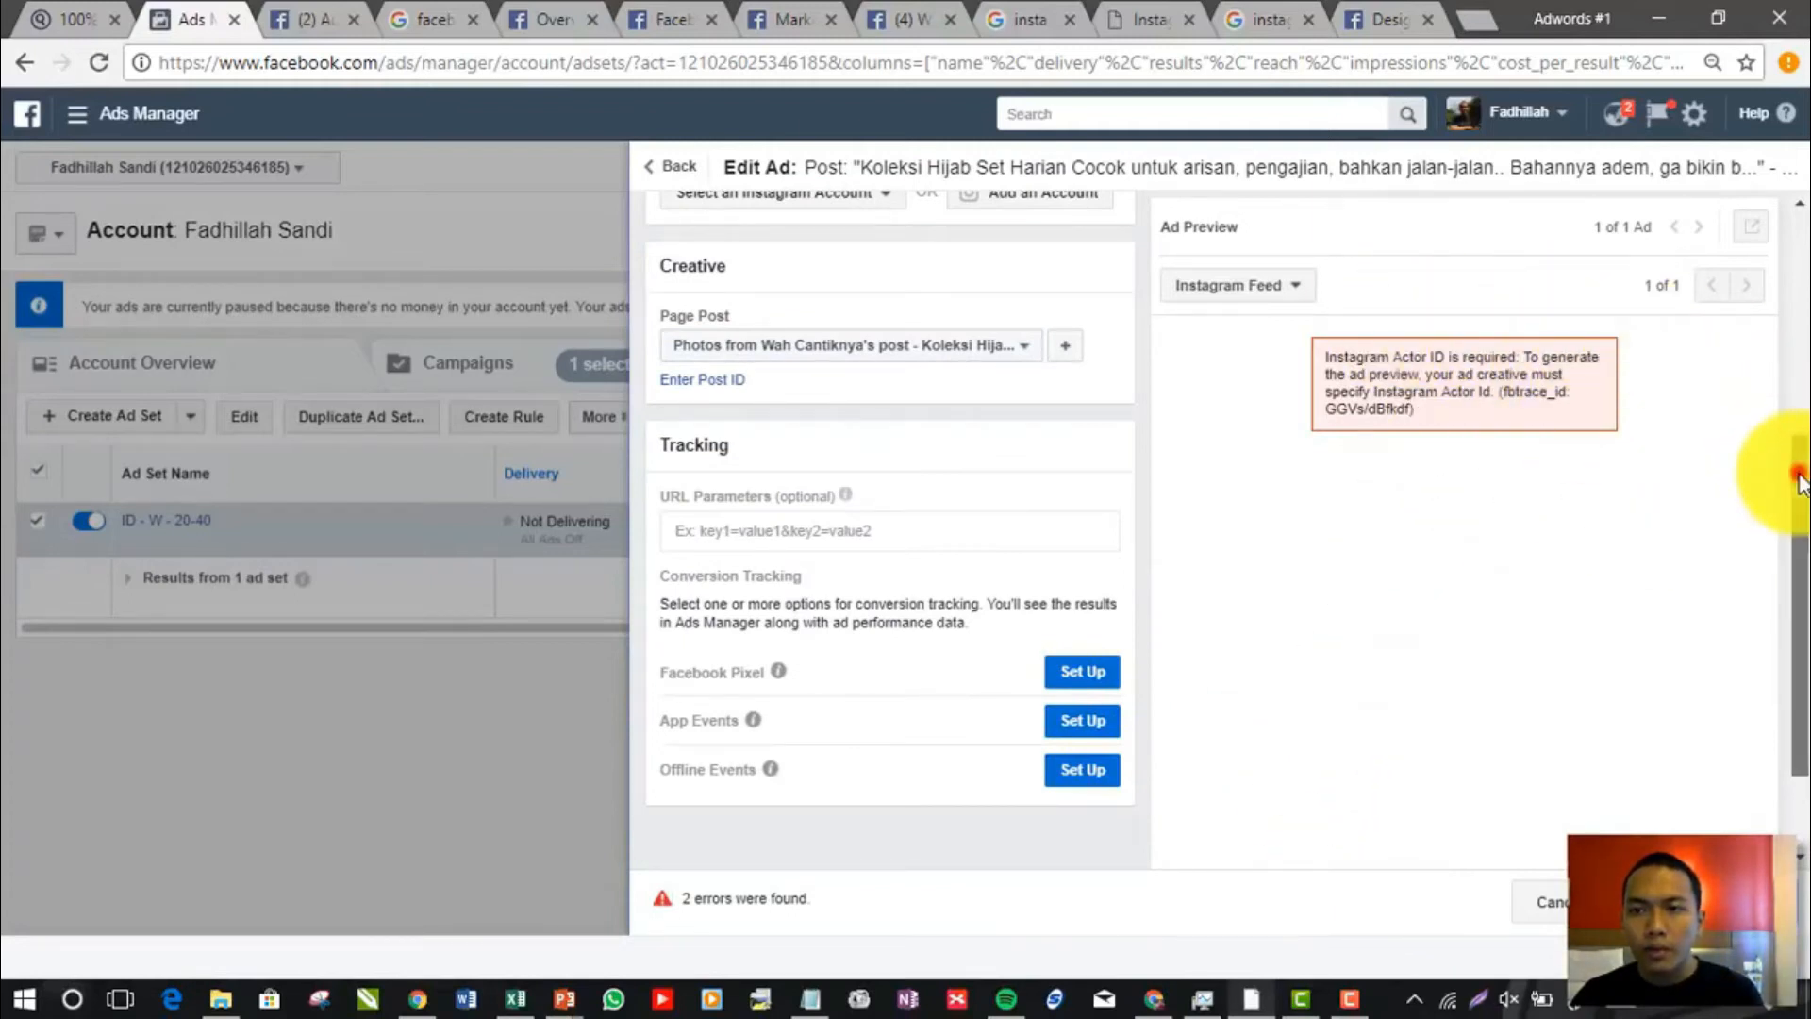
{"action": "left_click_drag", "start_coordinate": [1803, 477], "coordinate": [1801, 472]}
{"action": "left_click", "coordinate": [1430, 416]}
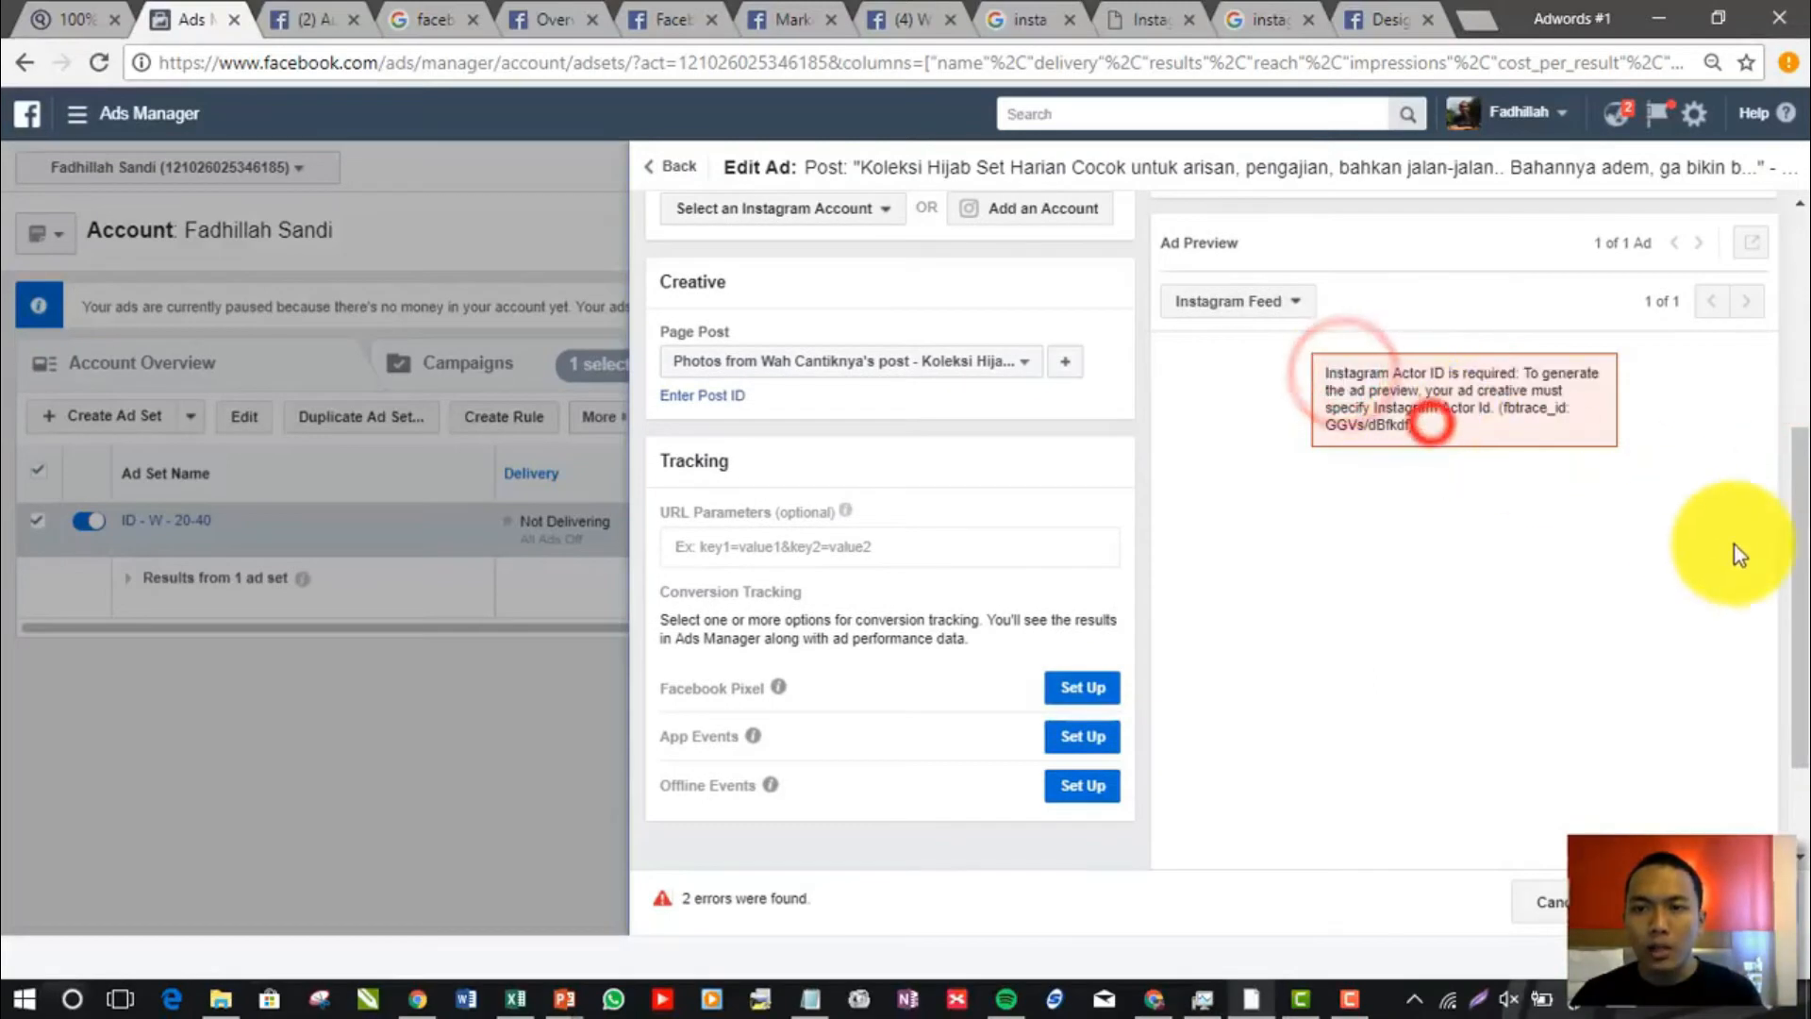
{"action": "left_click_drag", "start_coordinate": [1795, 520], "coordinate": [1802, 363]}
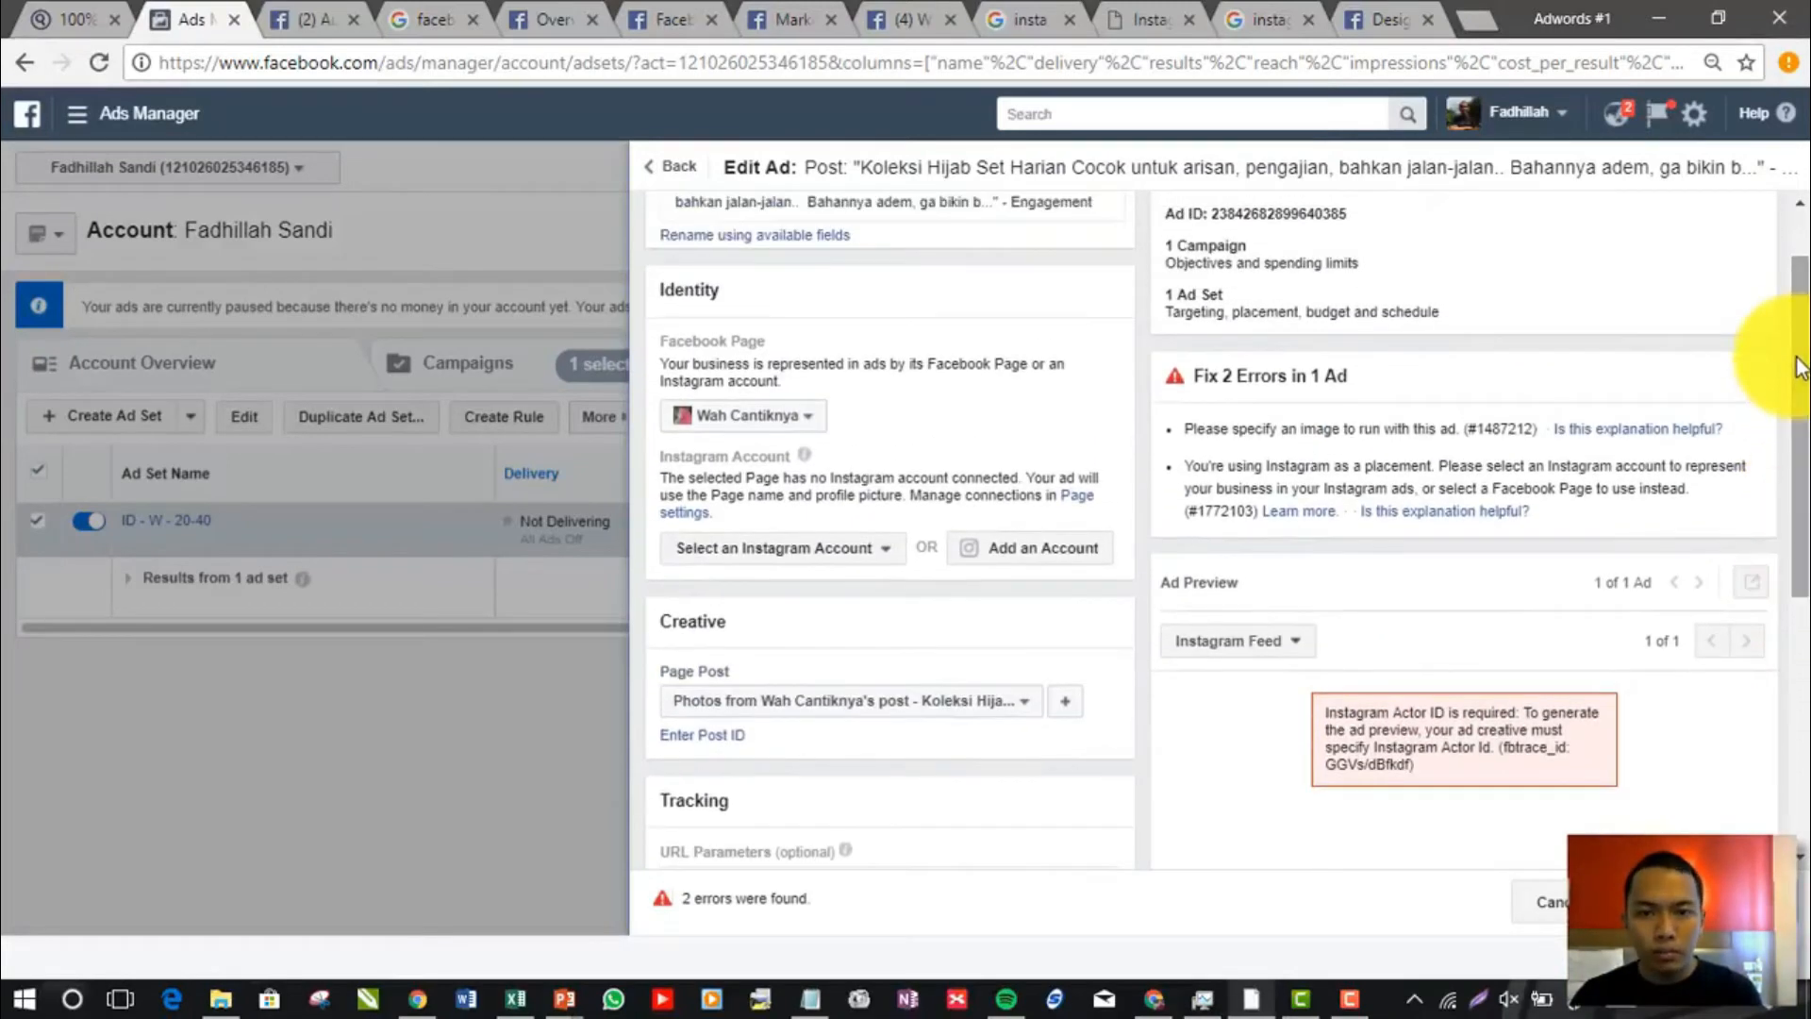
Check the Instagram Account choices and set the ad to use the selected Facebook Page
{"action": "left_click", "coordinate": [835, 547]}
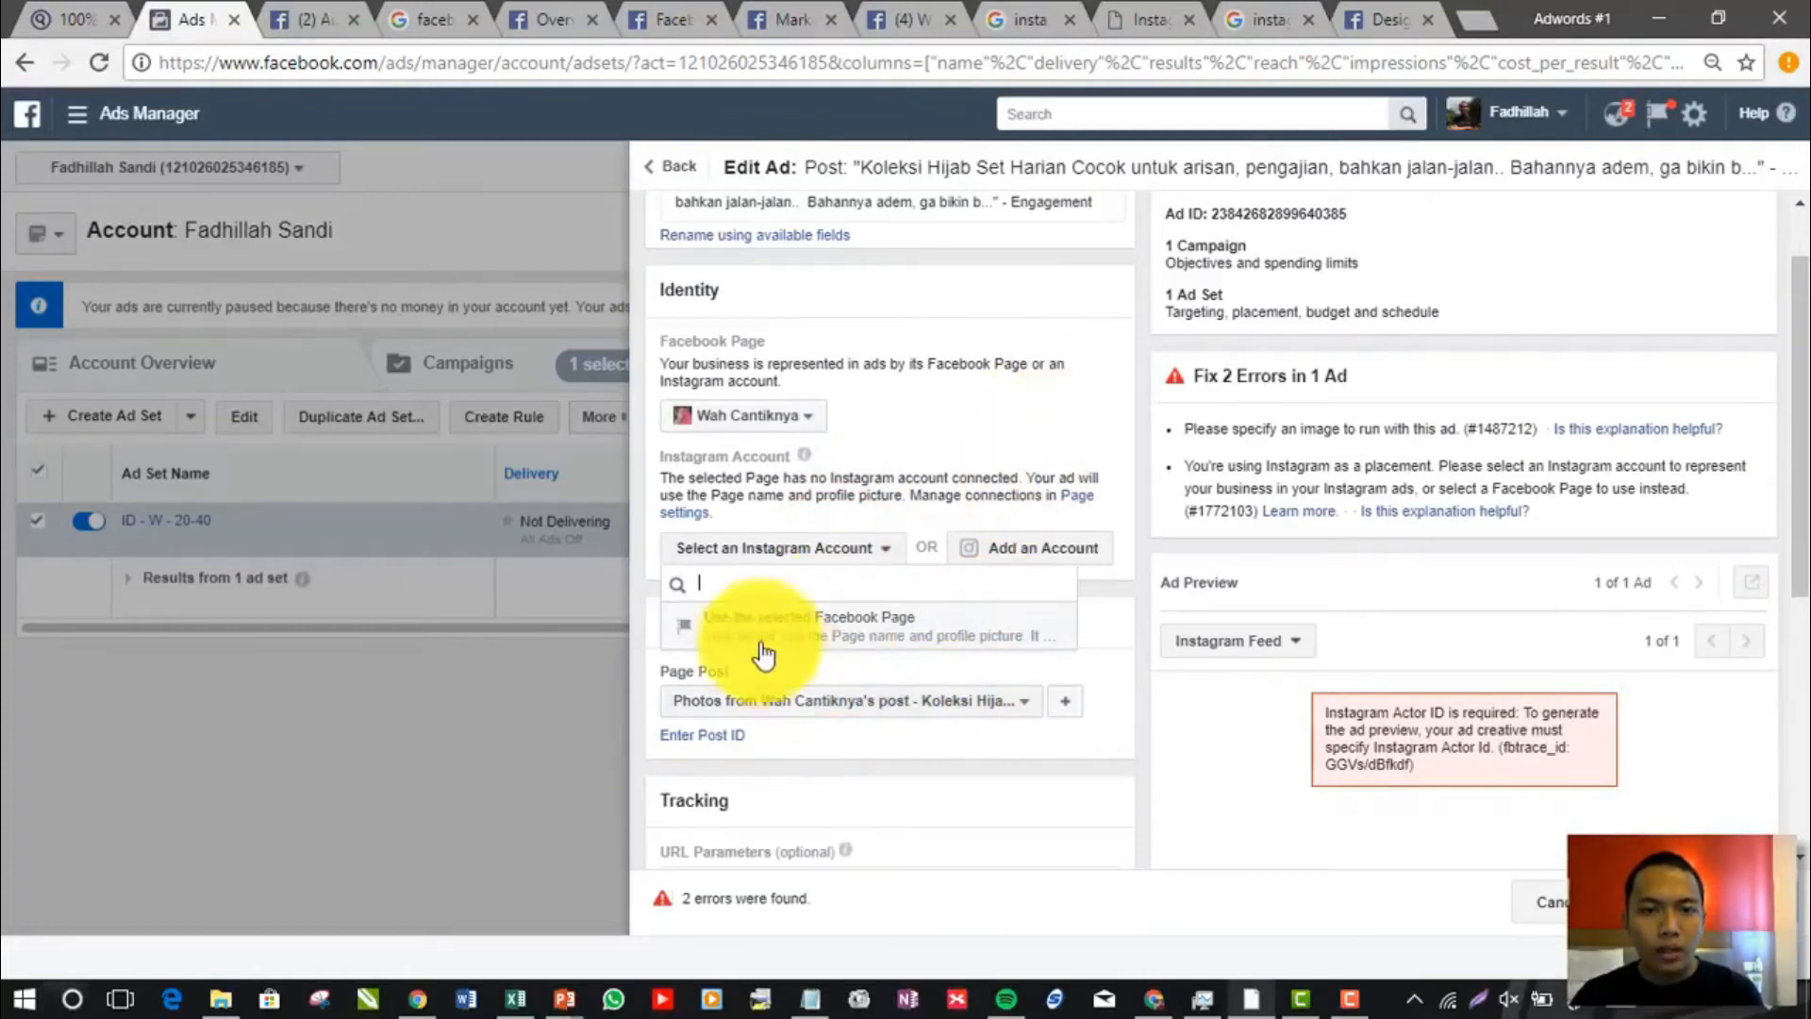
{"action": "left_click", "coordinate": [755, 551]}
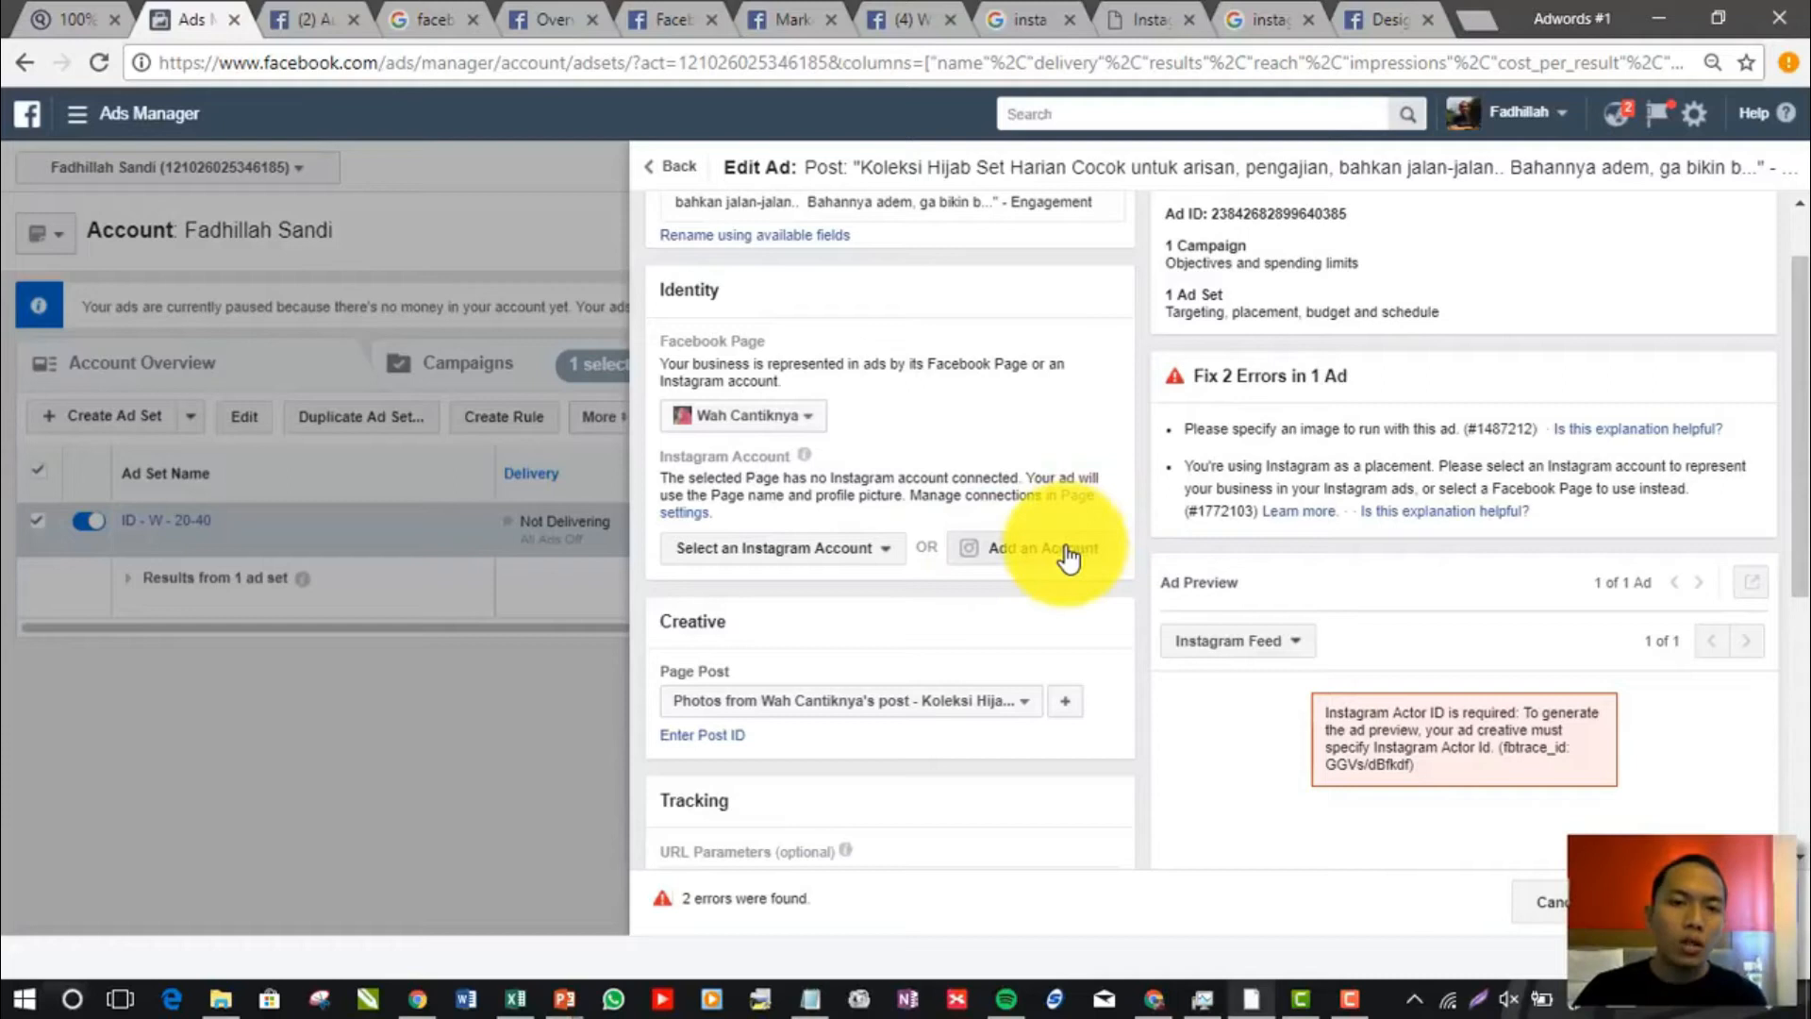
{"action": "left_click", "coordinate": [827, 545]}
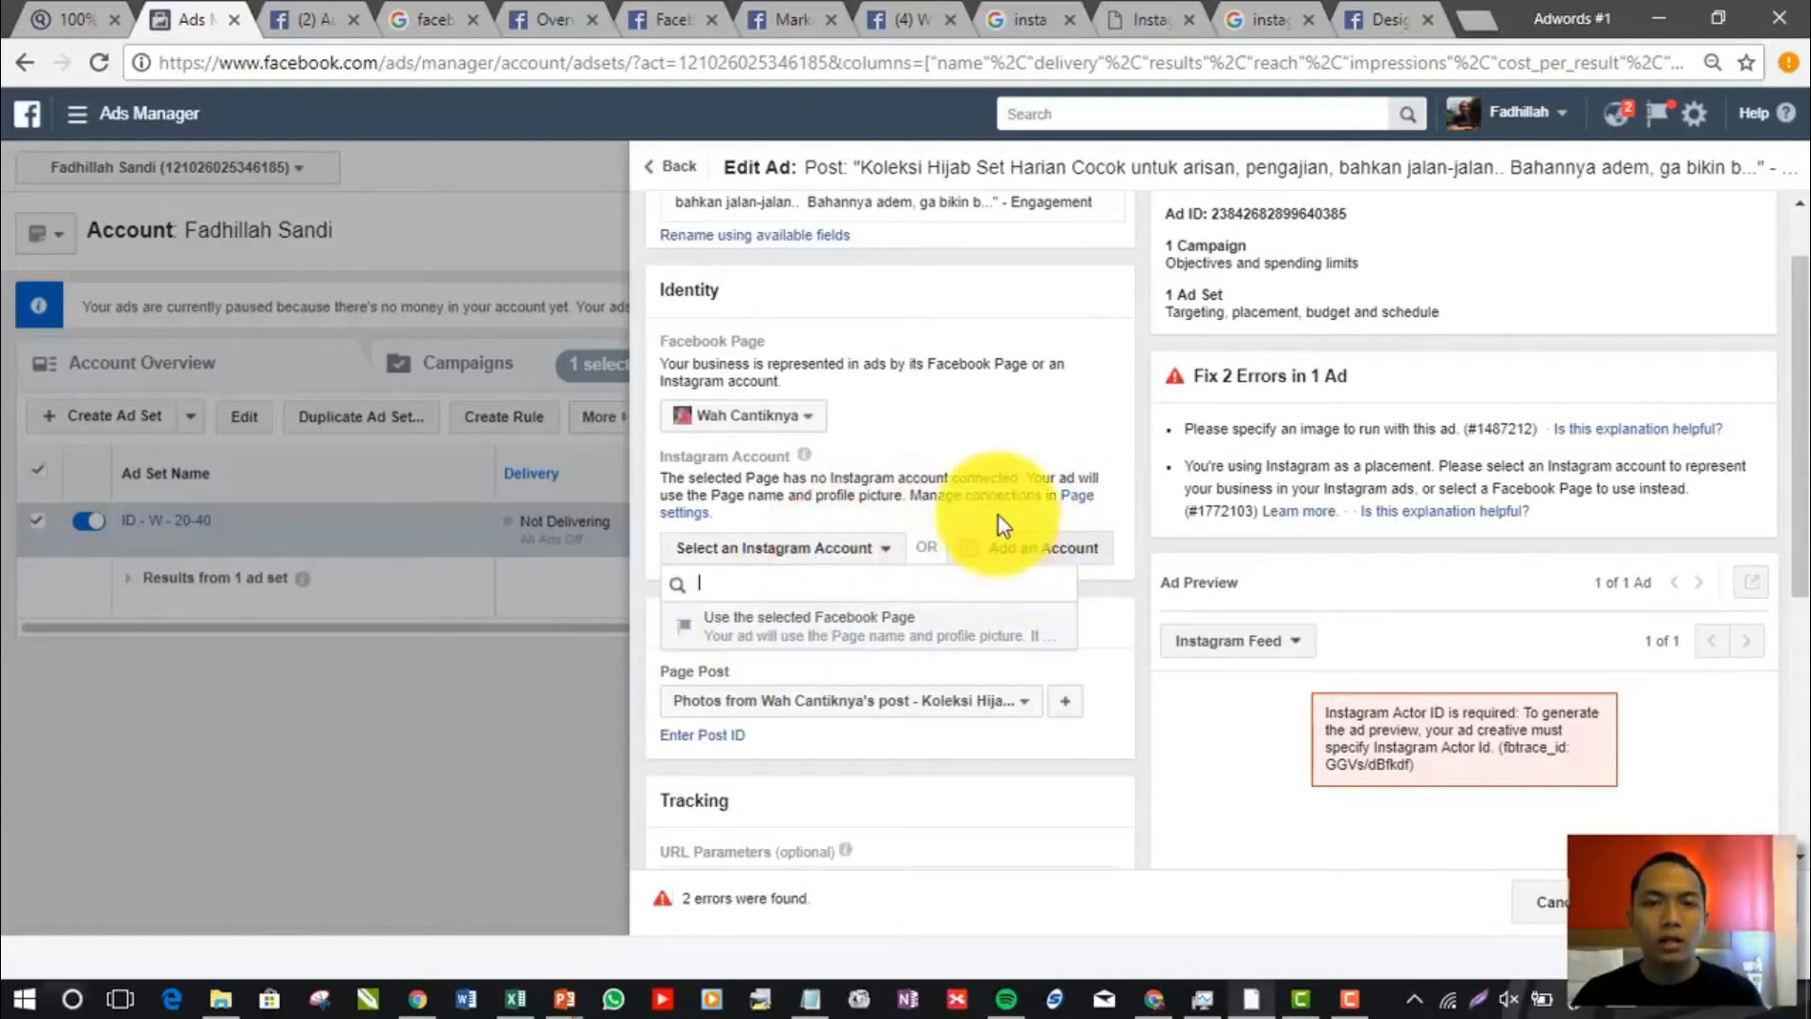
{"action": "left_click", "coordinate": [988, 486]}
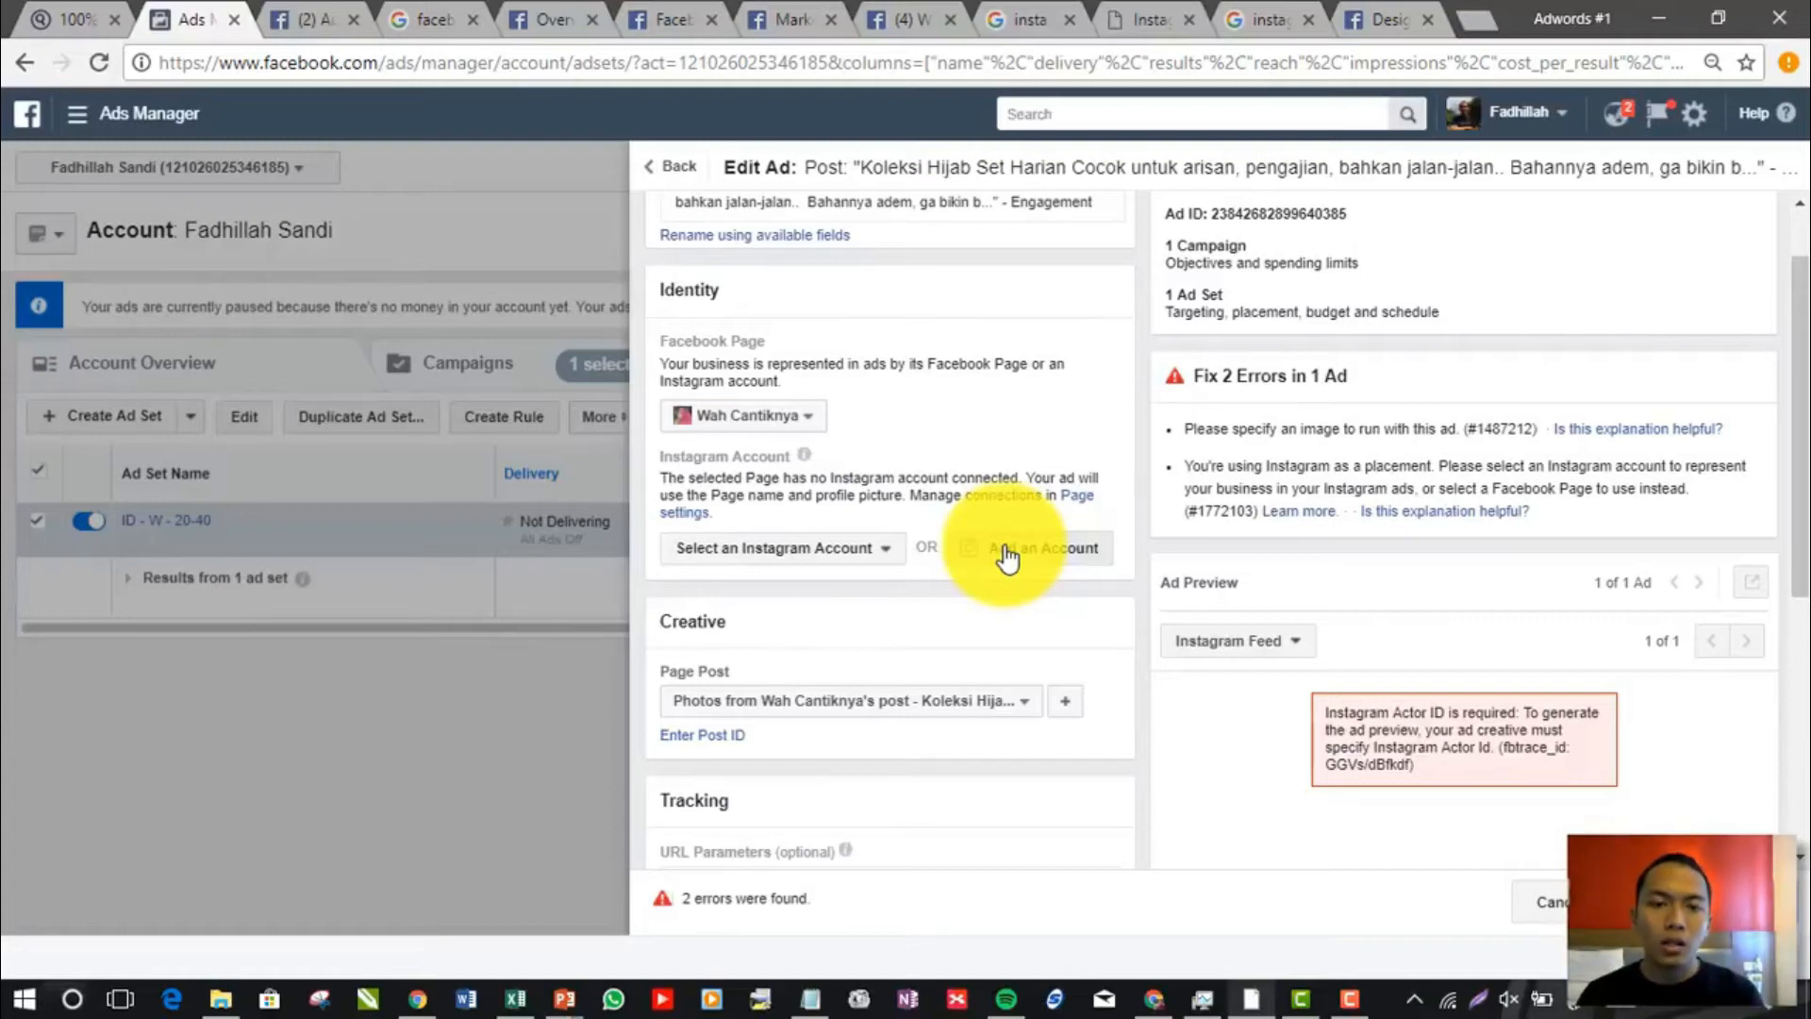
{"action": "left_click", "coordinate": [861, 552]}
{"action": "left_click", "coordinate": [855, 631]}
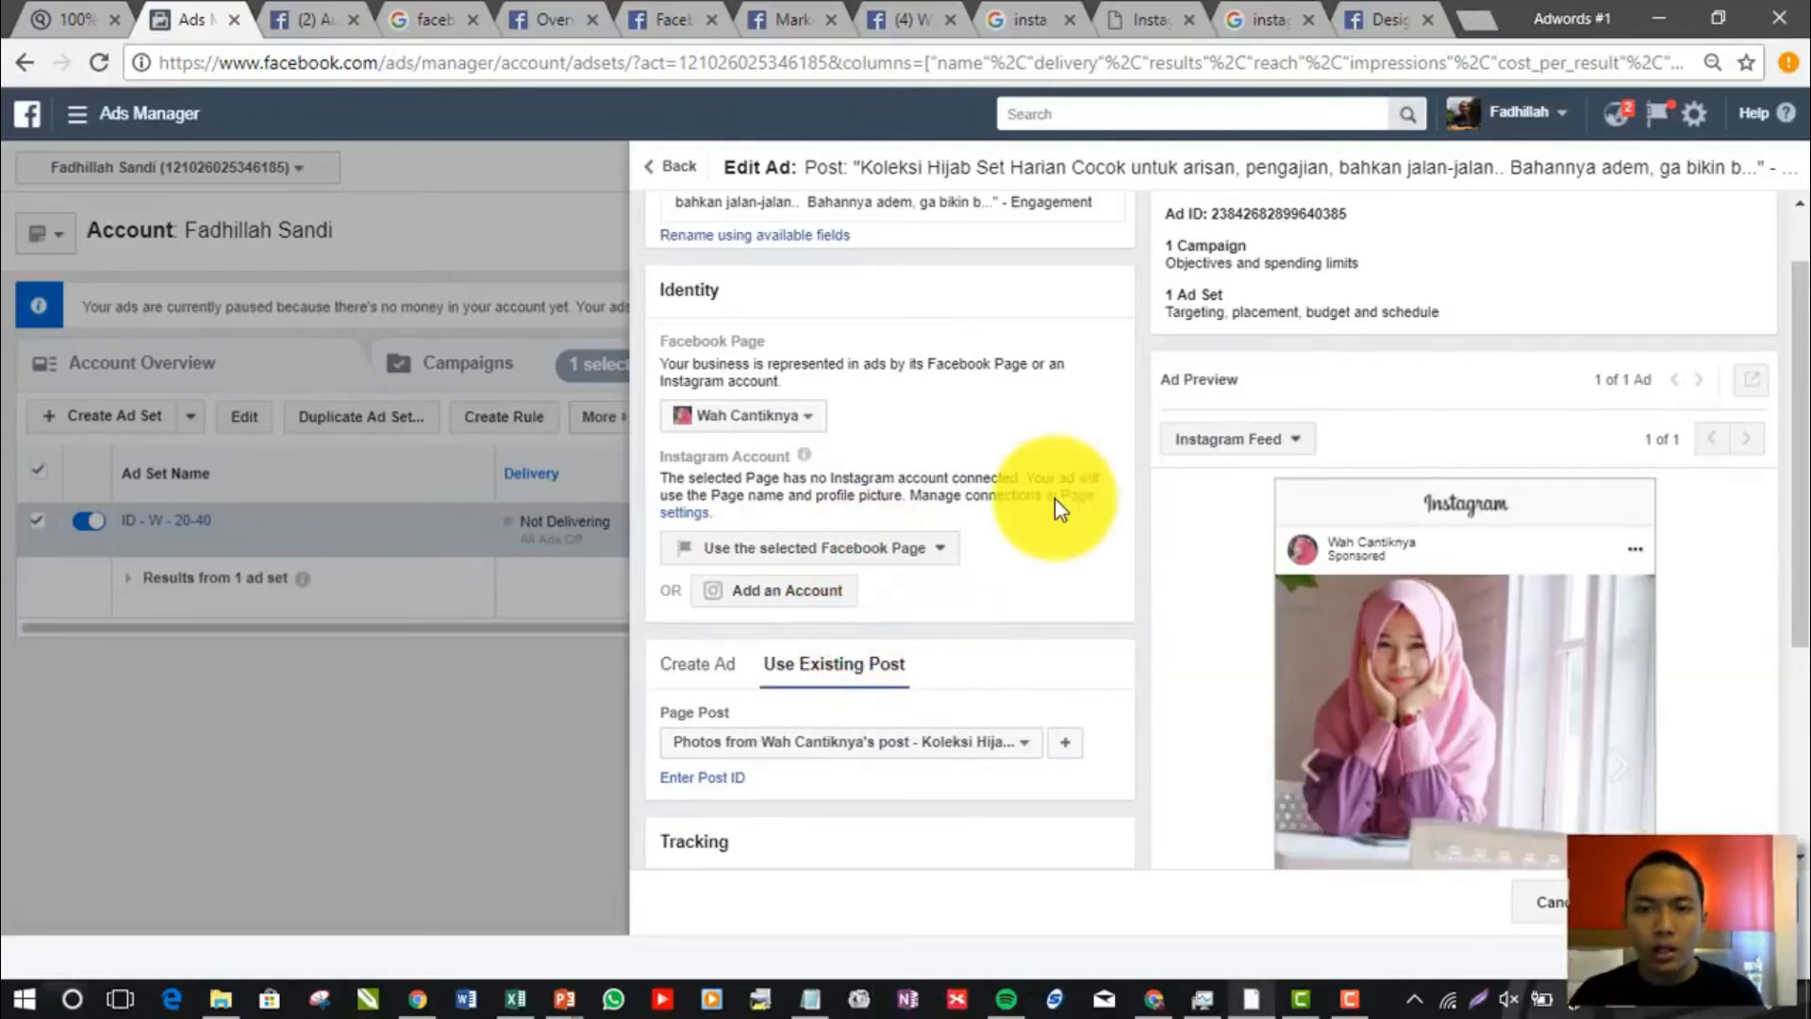
Examine the ad's Instagram Feed preview and browse the carousel forward from the first image to the fourth
{"action": "left_click_drag", "start_coordinate": [1797, 467], "coordinate": [1797, 605]}
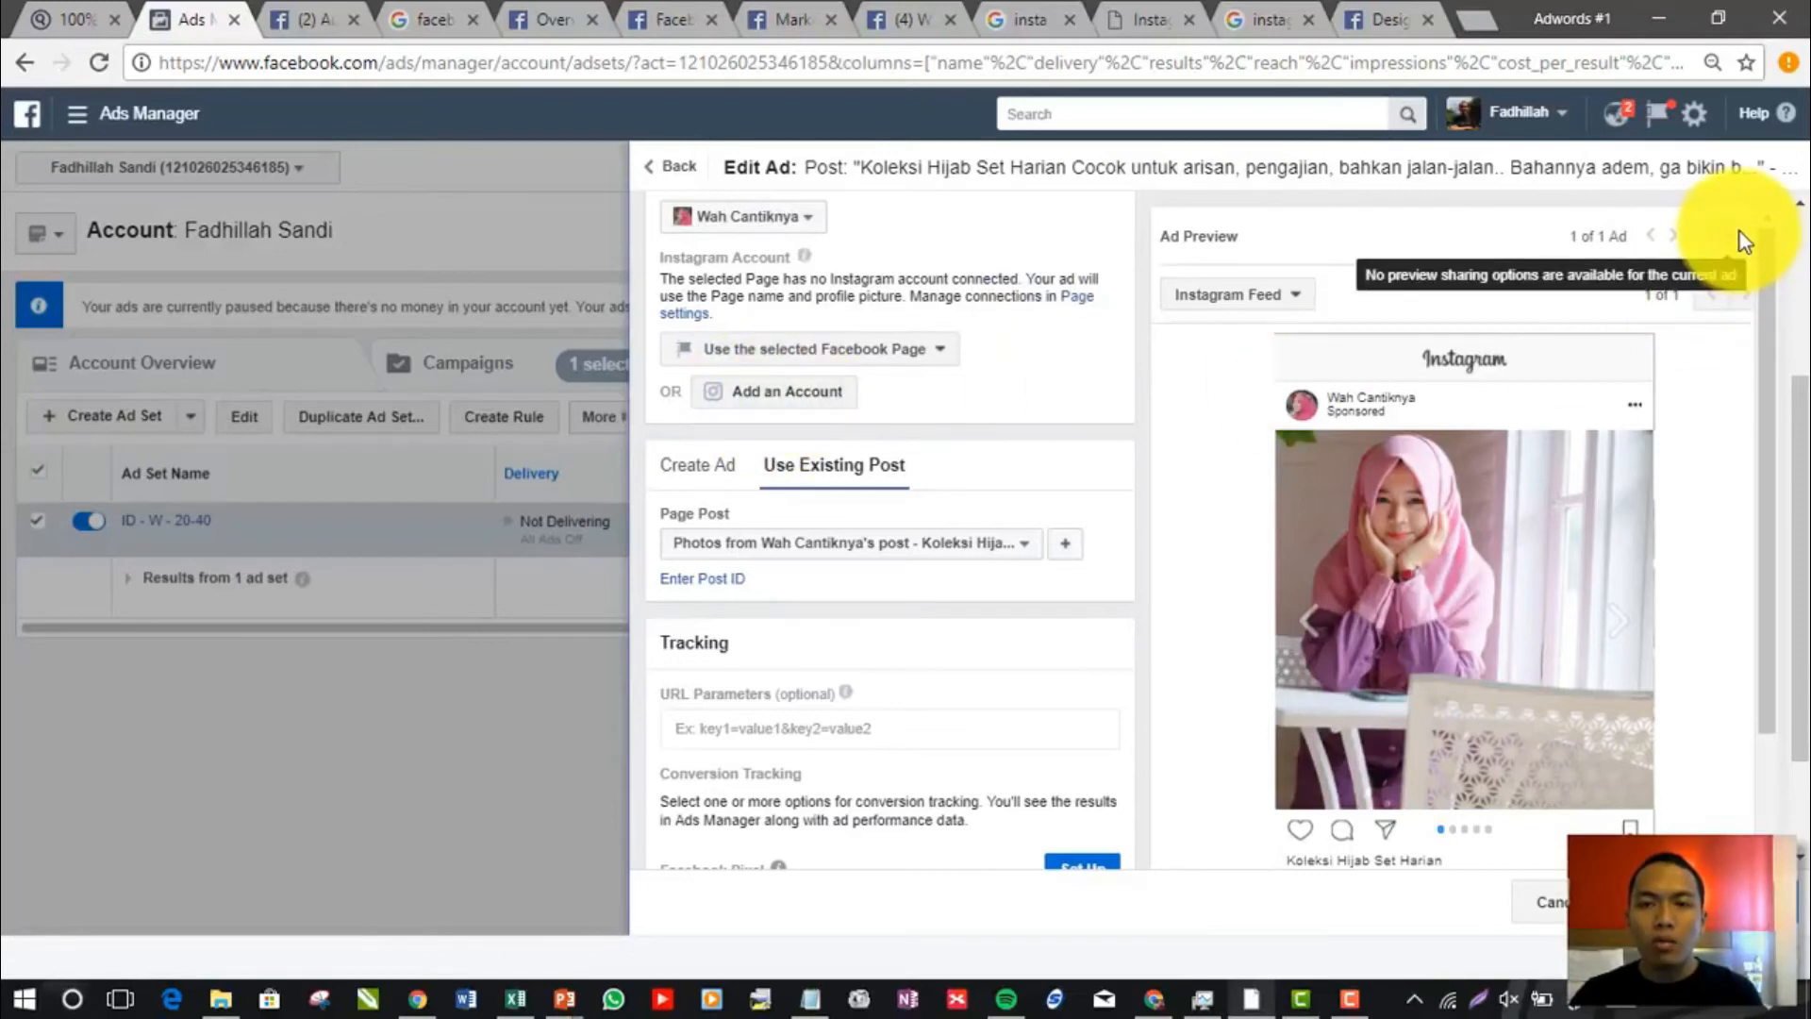
{"action": "scroll", "coordinate": [1453, 612], "scroll_direction": "down", "scroll_amount": 2}
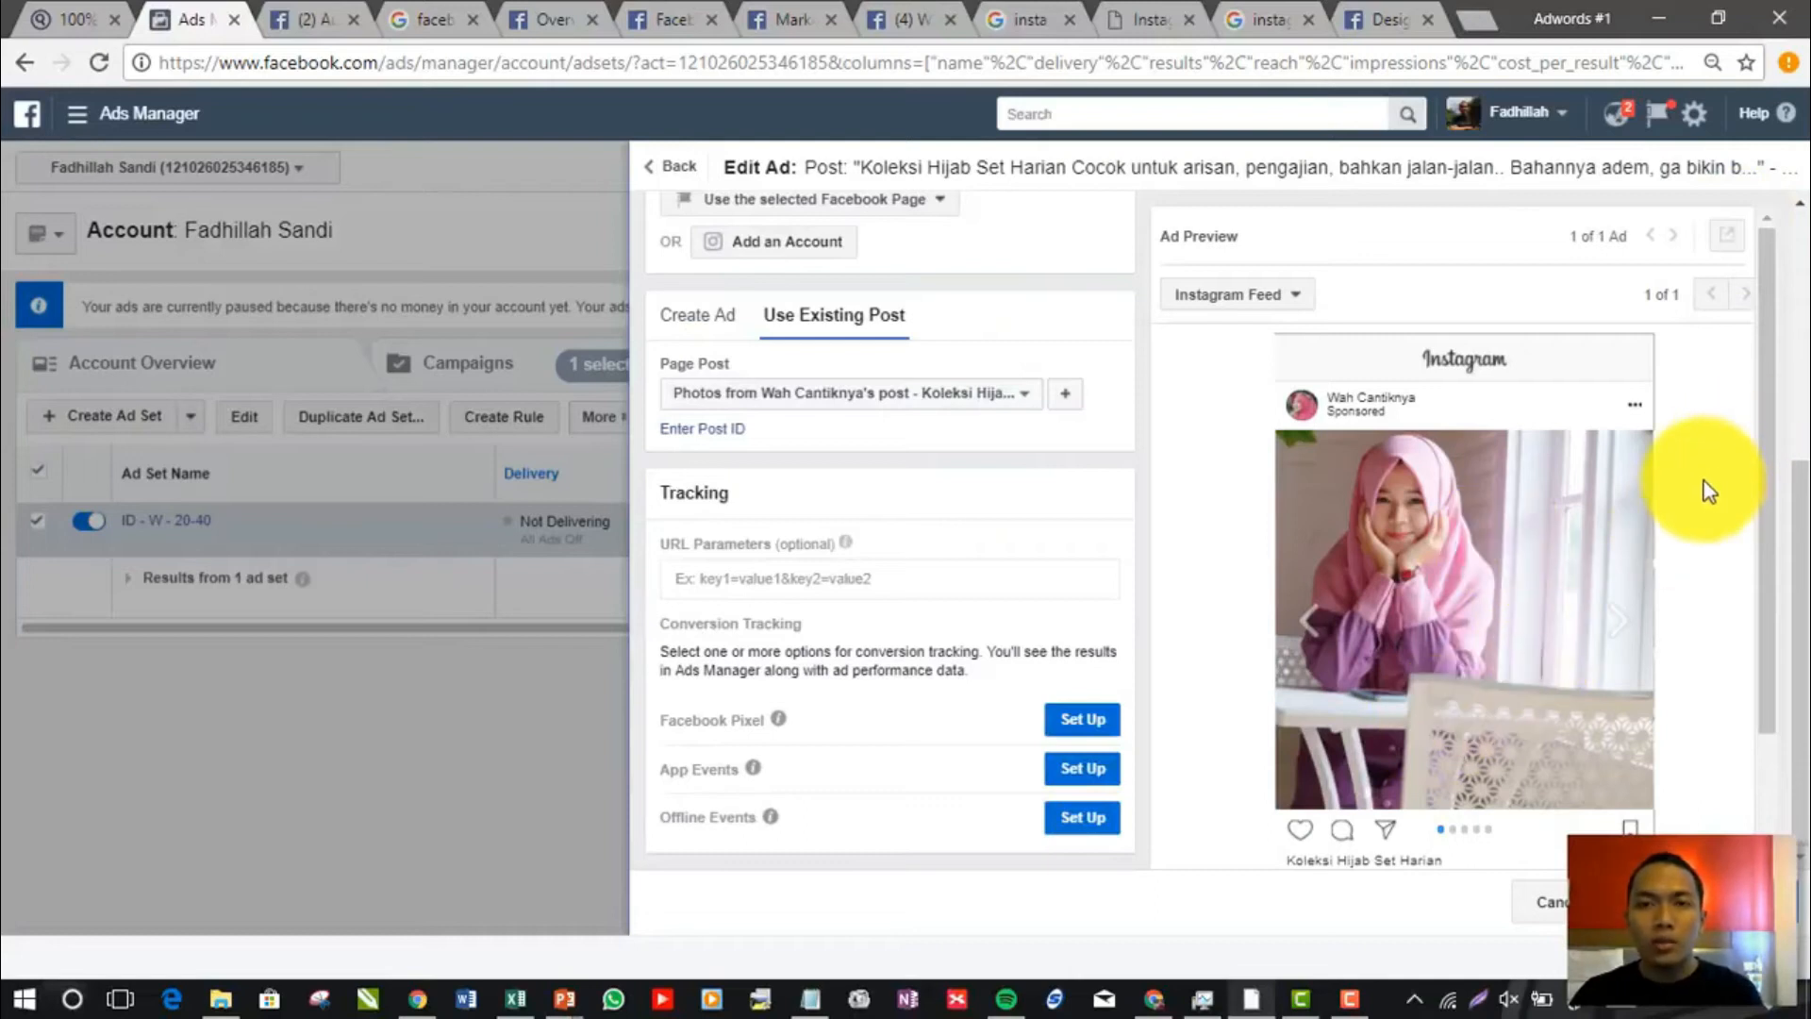
{"action": "scroll", "coordinate": [1694, 498], "scroll_direction": "up", "scroll_amount": 5}
{"action": "left_click_drag", "start_coordinate": [1798, 473], "coordinate": [1779, 728]}
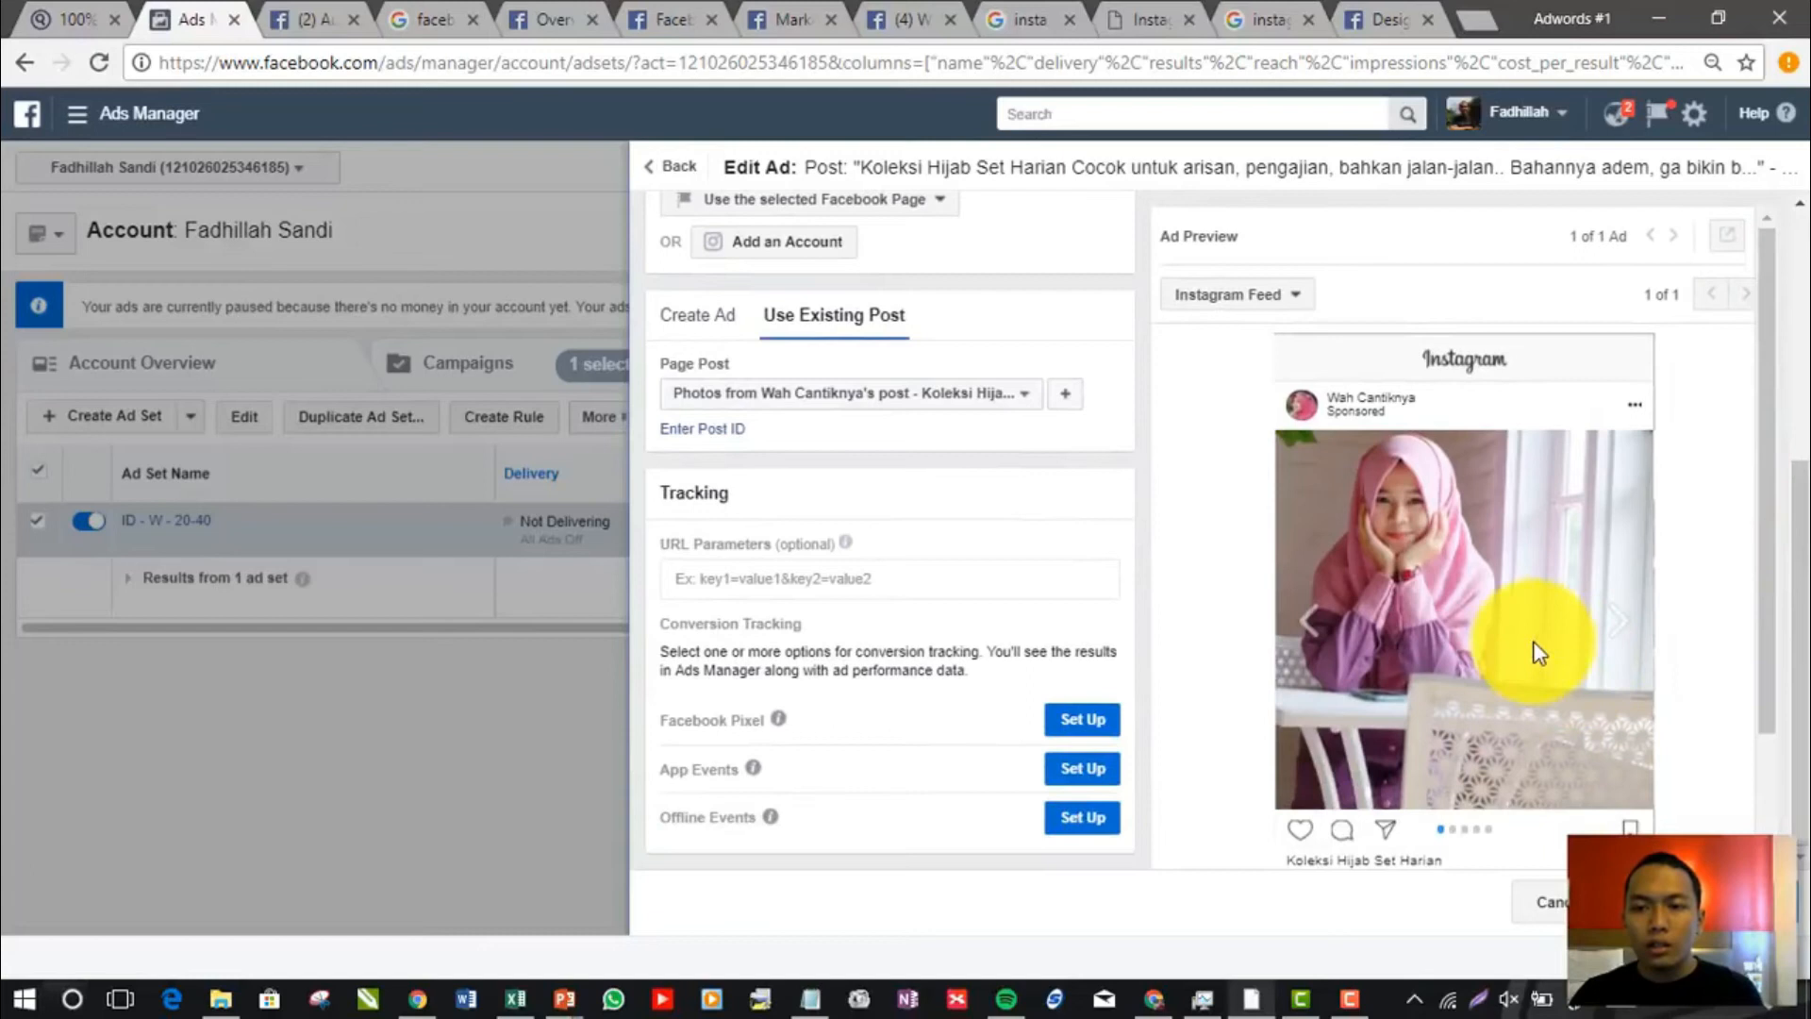
{"action": "scroll", "coordinate": [1766, 523], "scroll_direction": "down", "scroll_amount": 2}
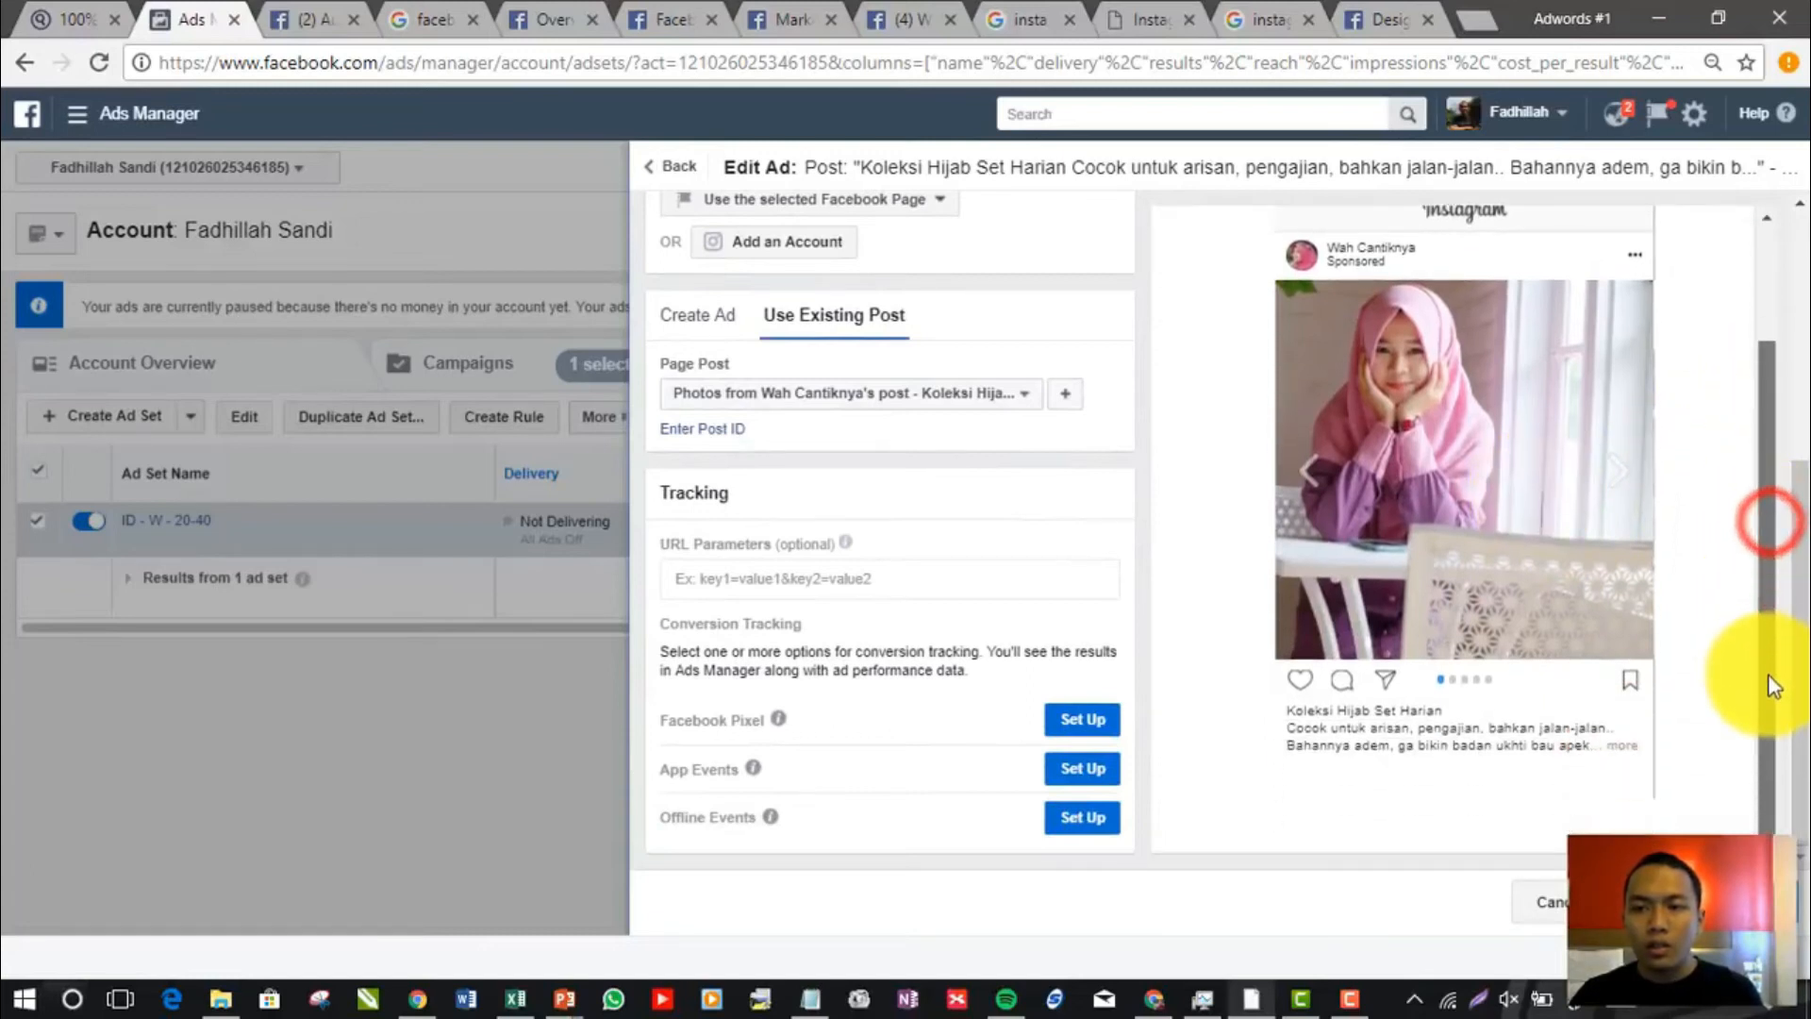
{"action": "left_click", "coordinate": [1624, 496]}
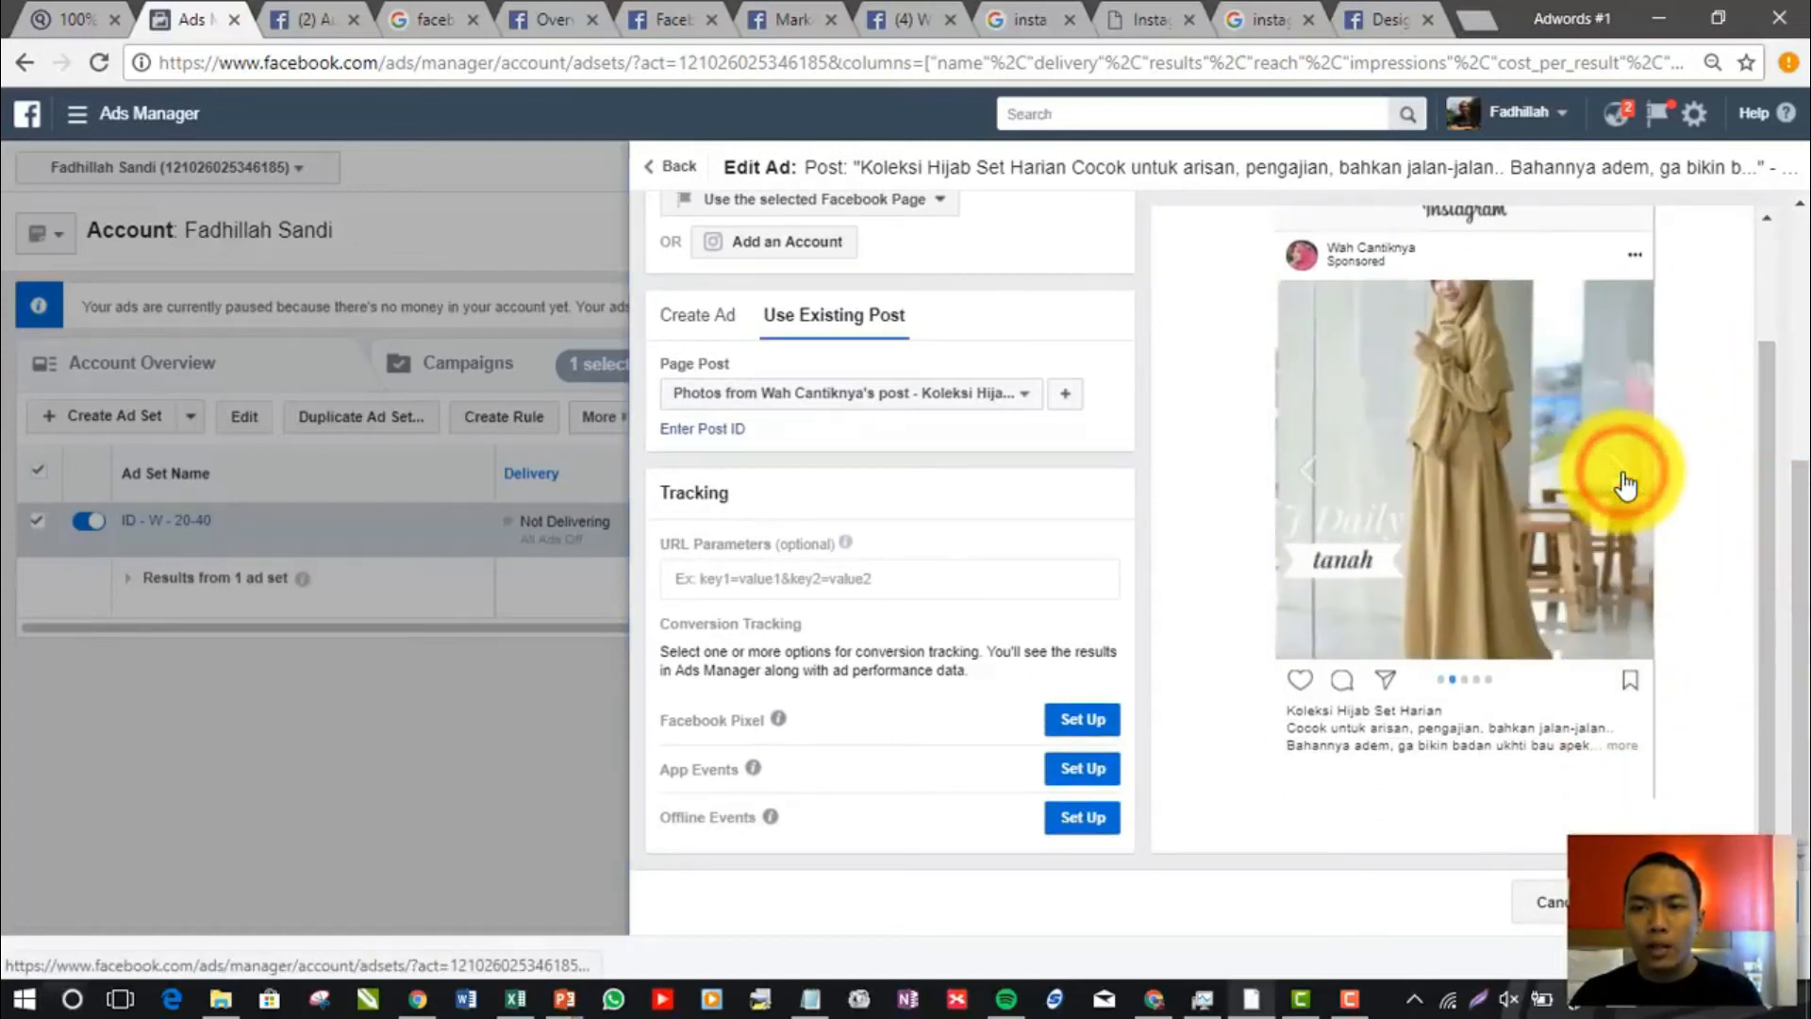
{"action": "left_click", "coordinate": [1622, 476]}
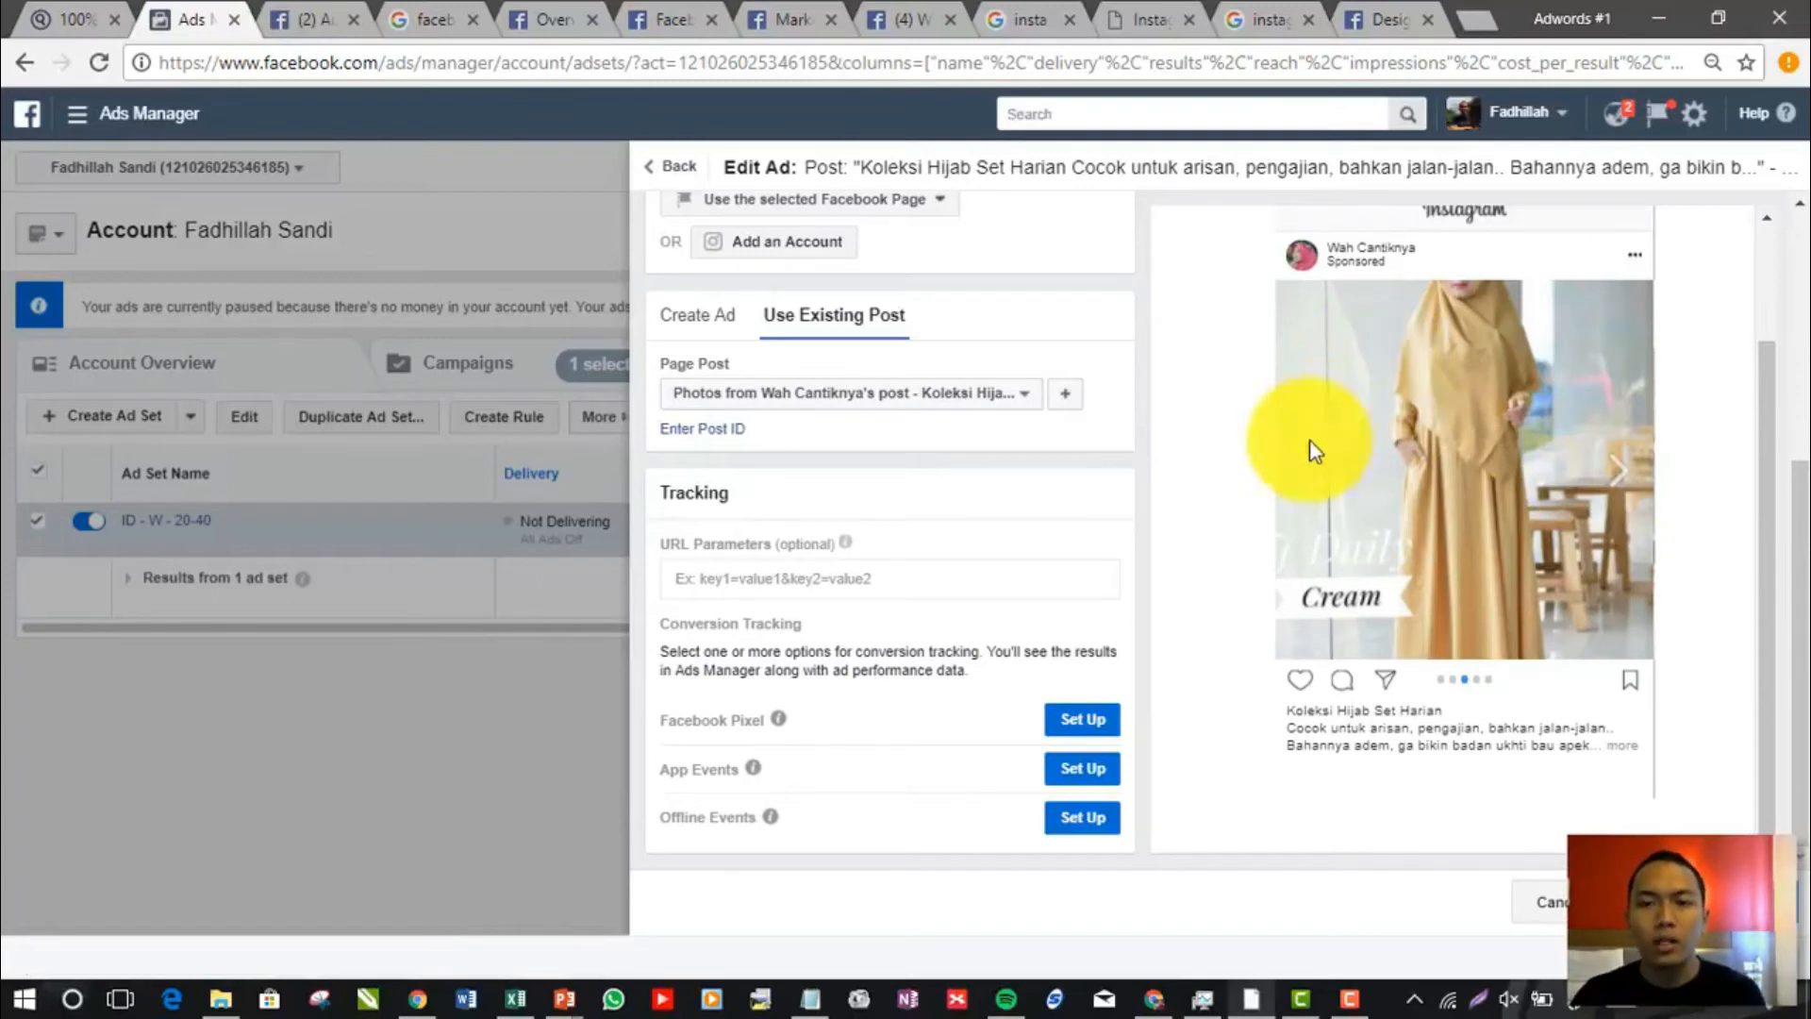
{"action": "left_click", "coordinate": [1618, 472]}
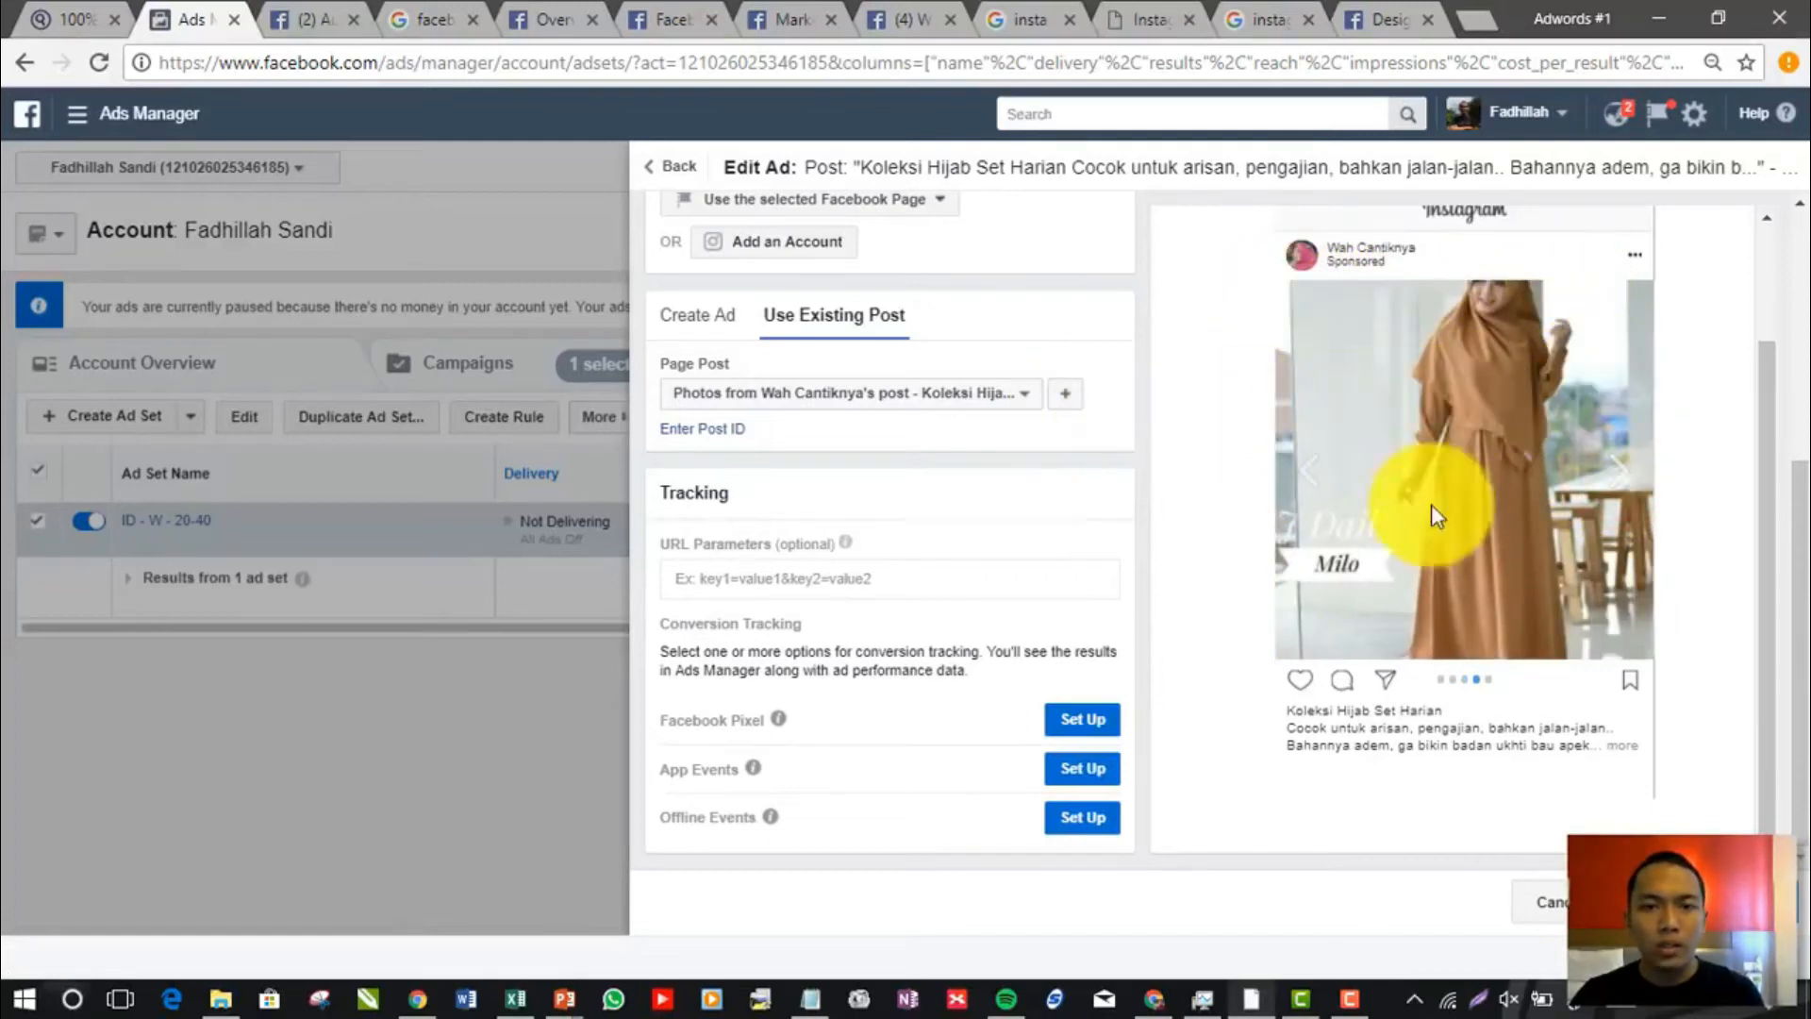
Return the preview carousel to its first image and browse through to the last one, labelled Keju
{"action": "left_click", "coordinate": [1300, 479]}
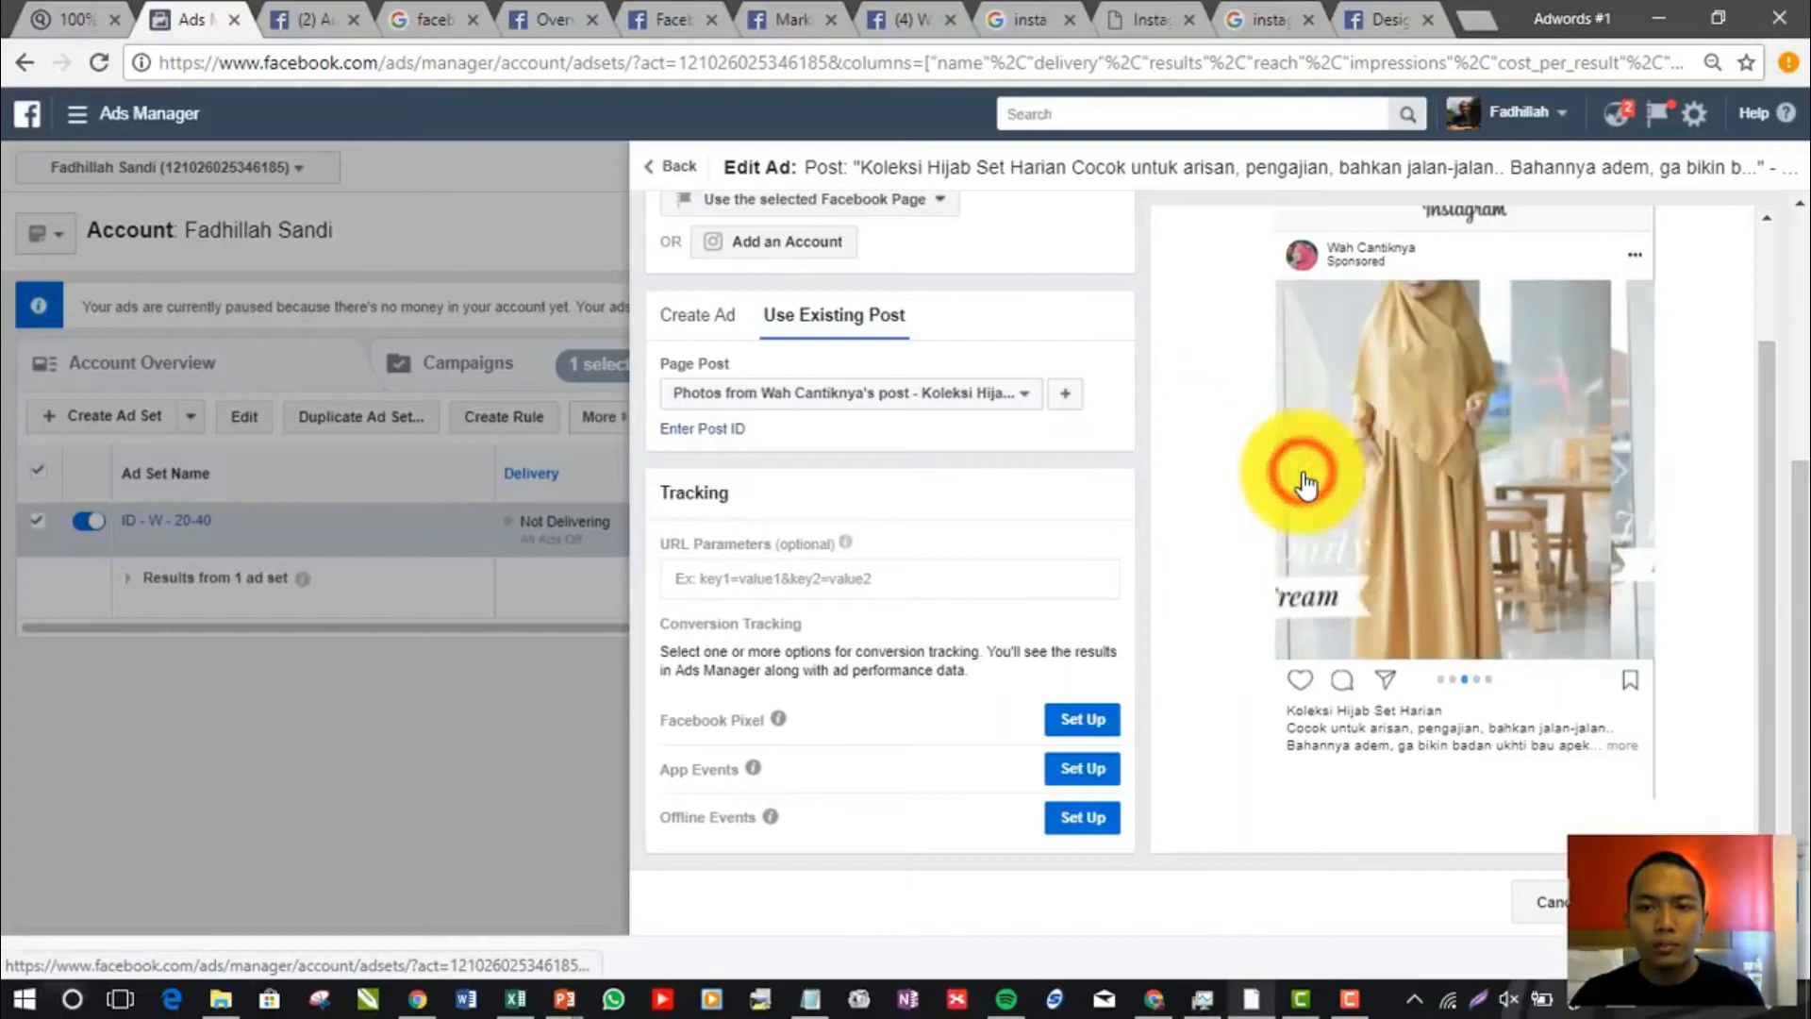
{"action": "left_click", "coordinate": [1301, 479]}
{"action": "left_click", "coordinate": [1304, 481]}
{"action": "left_click", "coordinate": [1305, 481]}
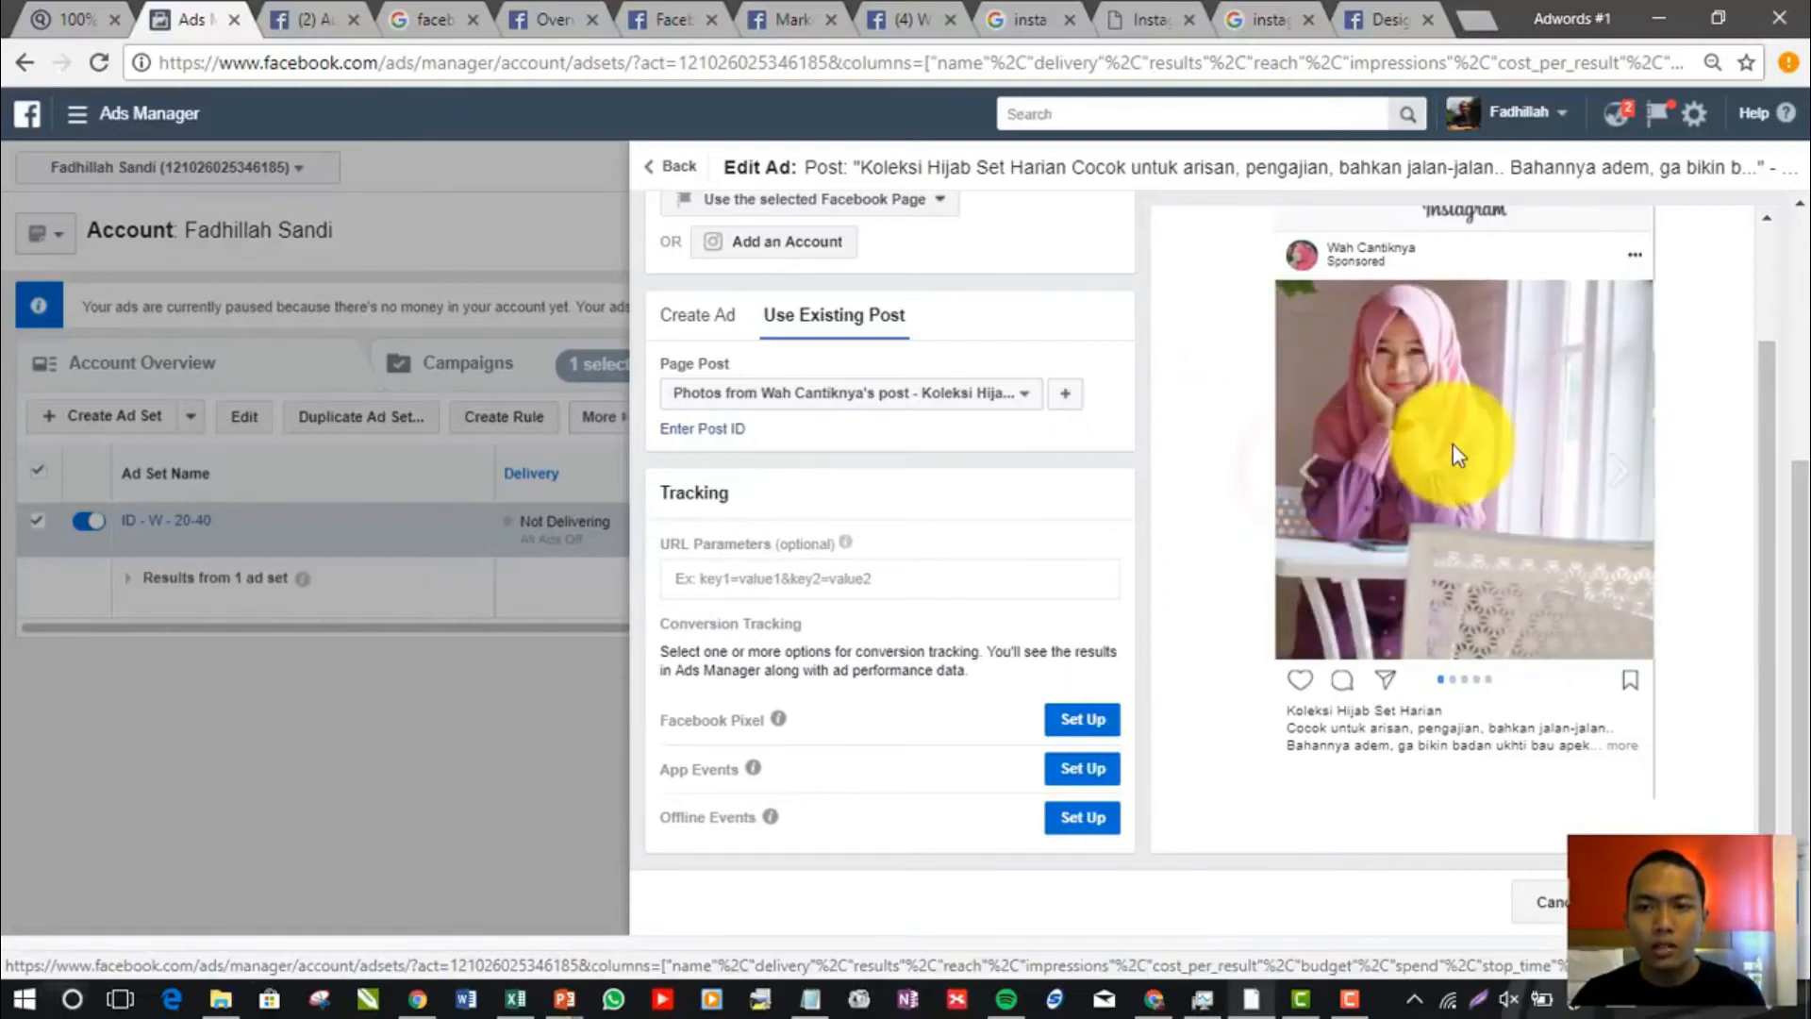
{"action": "left_click", "coordinate": [1620, 473]}
{"action": "left_click", "coordinate": [1620, 480]}
{"action": "left_click", "coordinate": [1622, 481]}
{"action": "left_click", "coordinate": [1623, 486]}
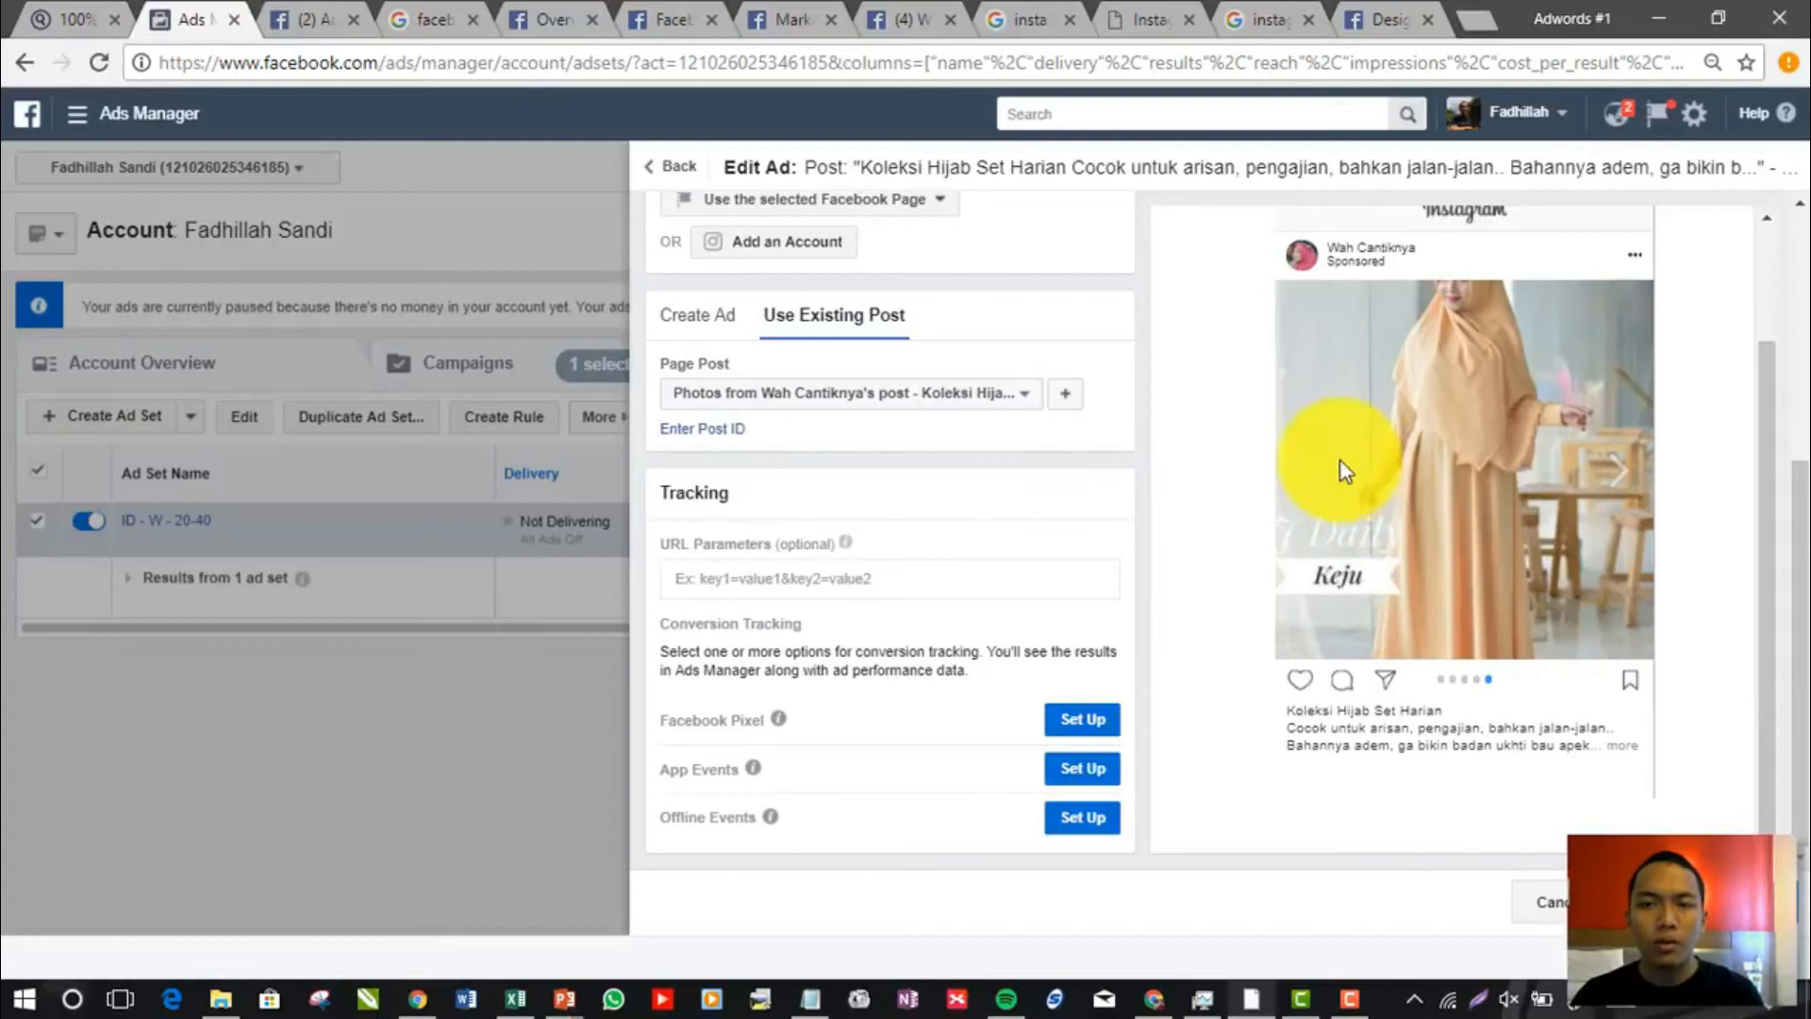
Highlight the visible three-line caption below the carousel image in the Instagram preview for review, and clear the selection
{"action": "left_click", "coordinate": [1763, 501]}
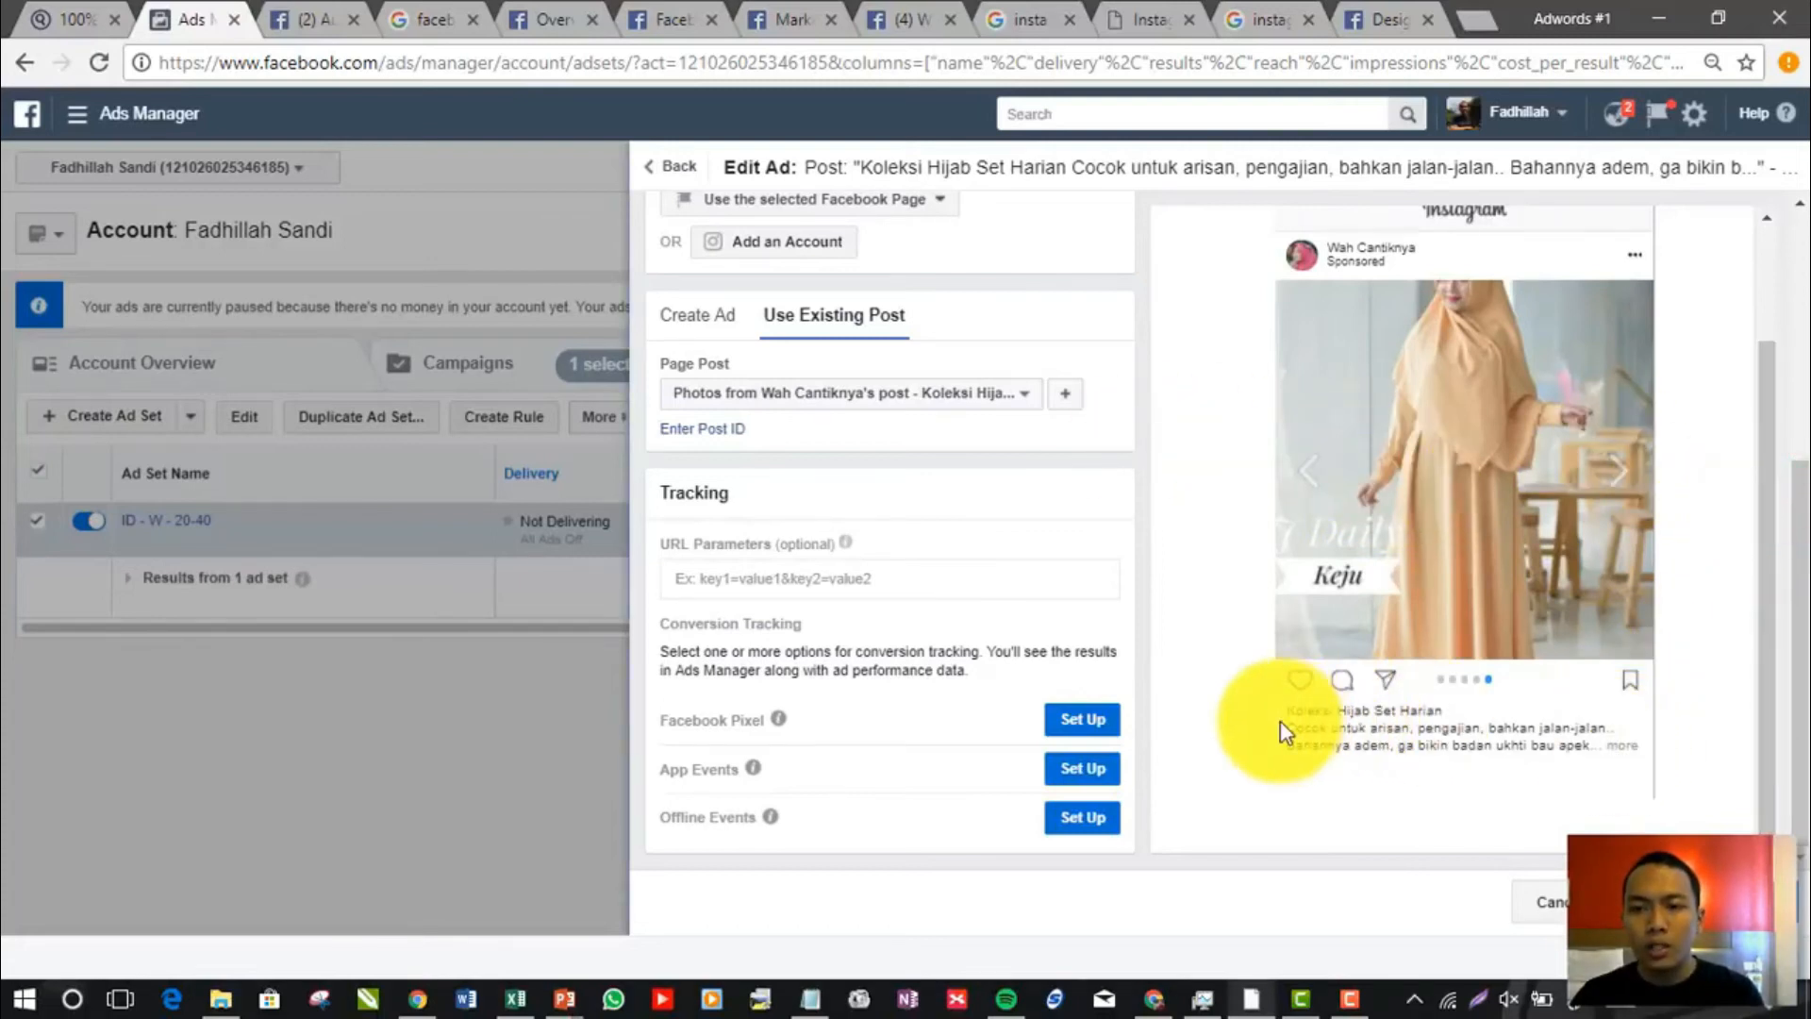
{"action": "left_click", "coordinate": [1765, 596]}
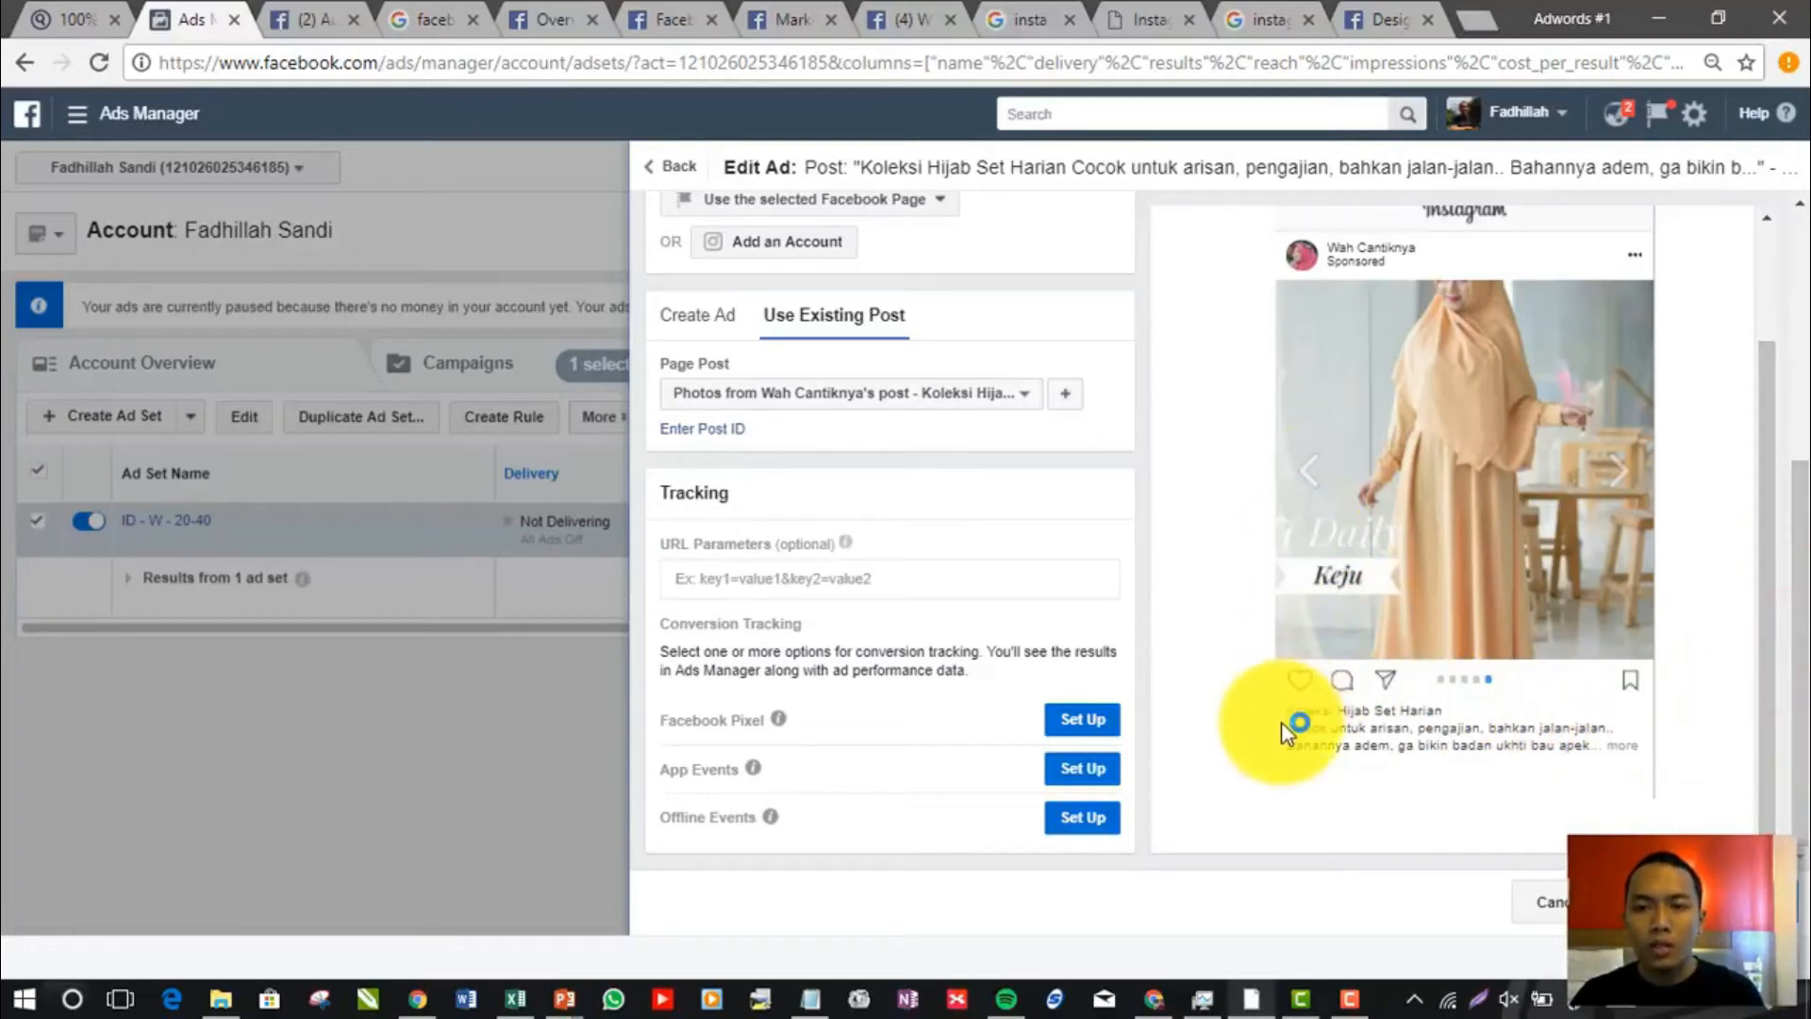
{"action": "left_click_drag", "start_coordinate": [1289, 709], "coordinate": [1617, 749]}
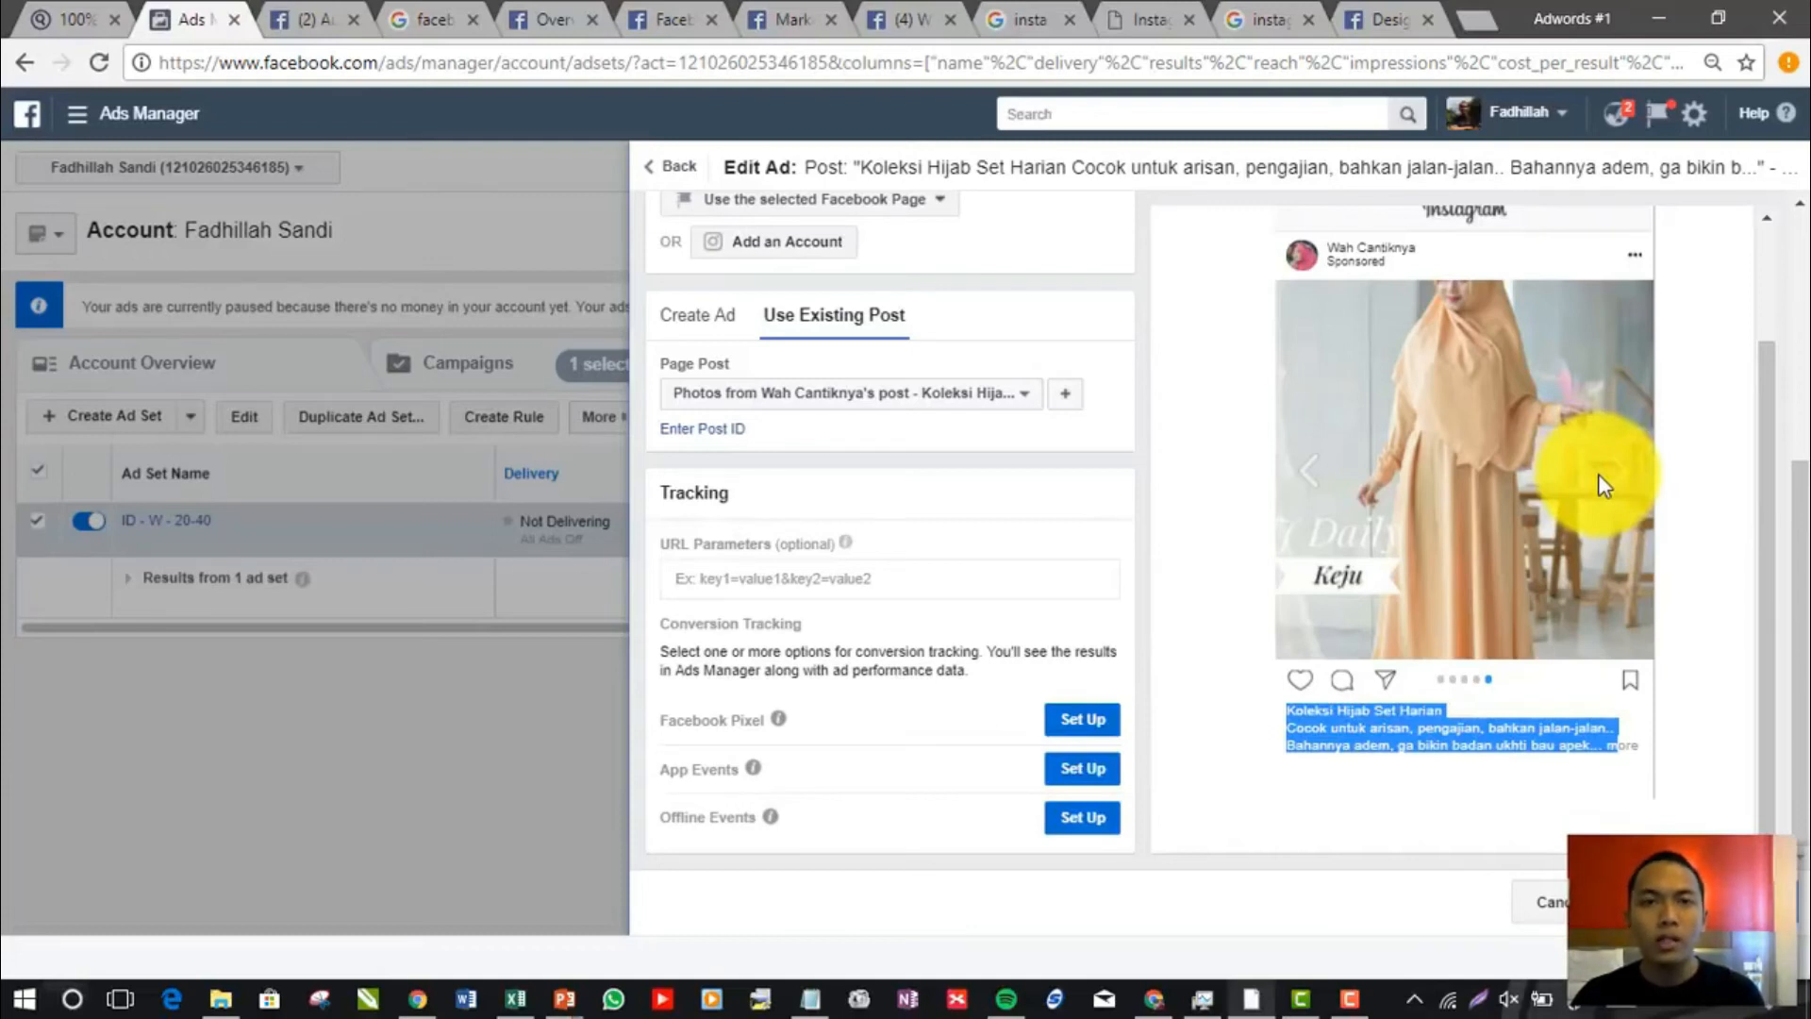
{"action": "left_click_drag", "start_coordinate": [1774, 409], "coordinate": [1757, 494]}
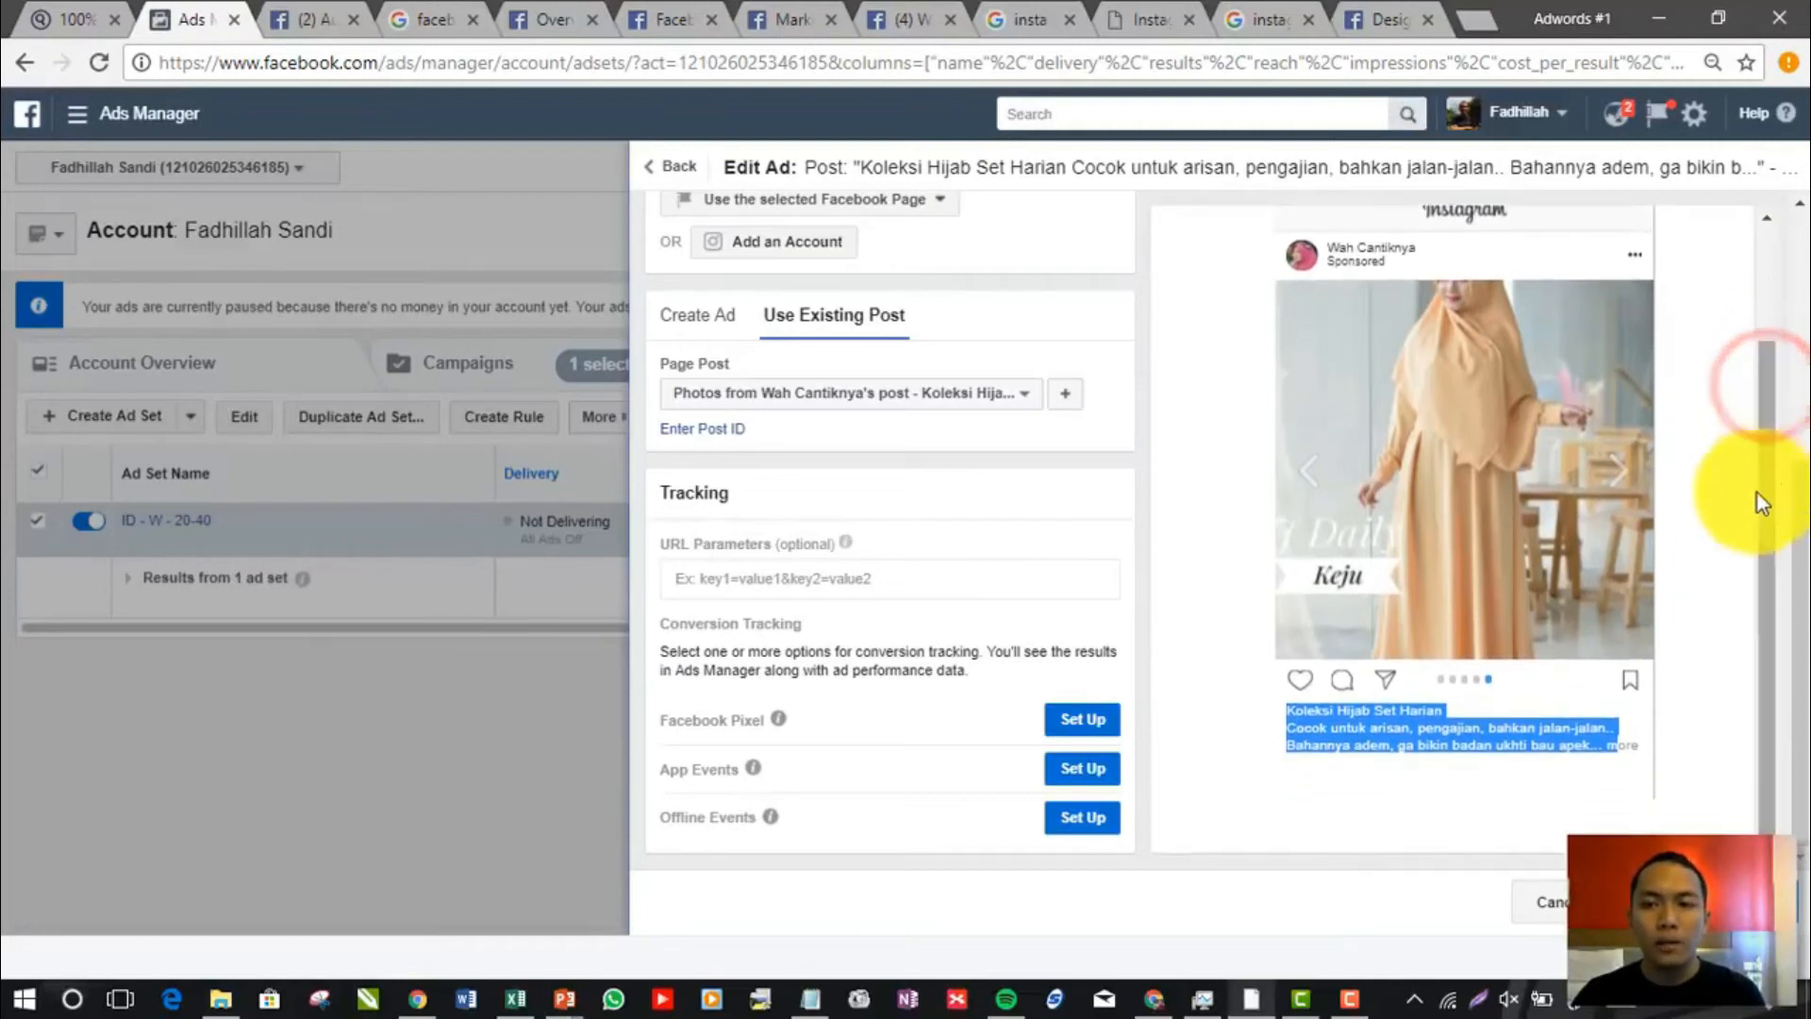
{"action": "left_click", "coordinate": [1569, 736]}
{"action": "left_click_drag", "start_coordinate": [1288, 709], "coordinate": [1569, 739]}
{"action": "left_click", "coordinate": [1573, 743]}
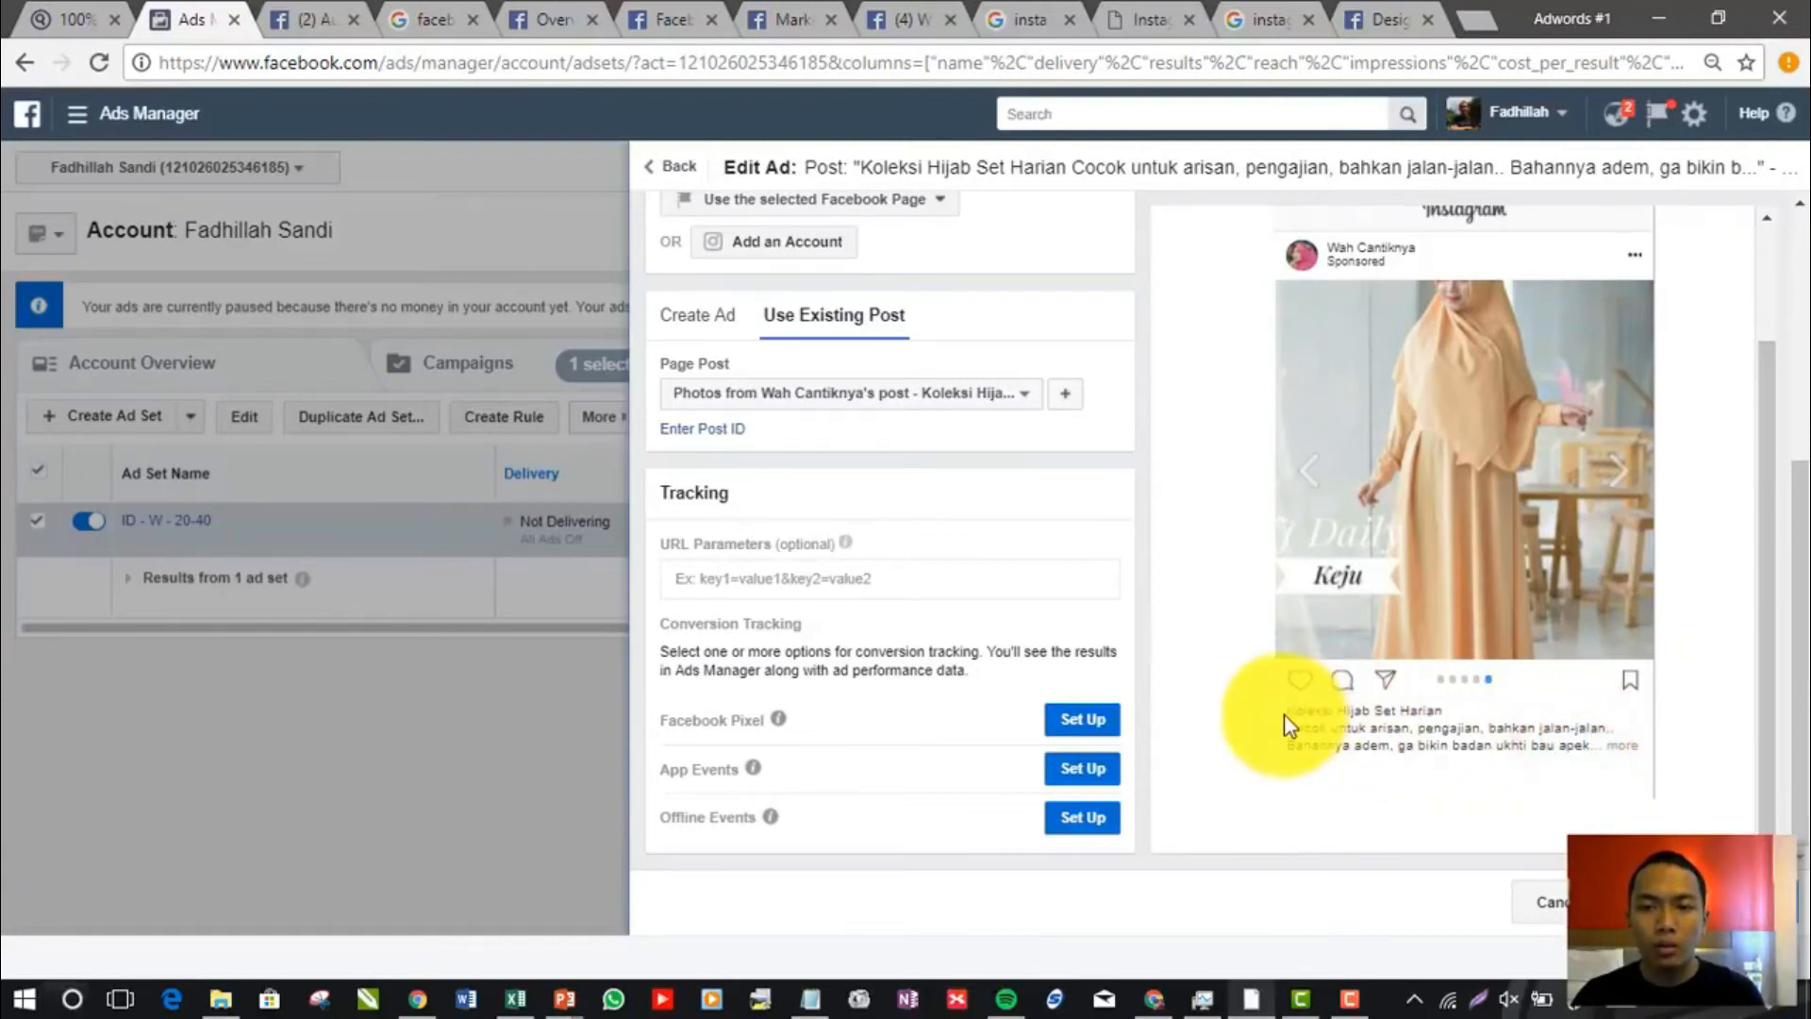
Review parts of the preview caption, highlighting "bikin badan ukhti bau apek" and the beginning of the line "Cocok untuk arisan"
{"action": "left_click_drag", "start_coordinate": [1286, 711], "coordinate": [1584, 740]}
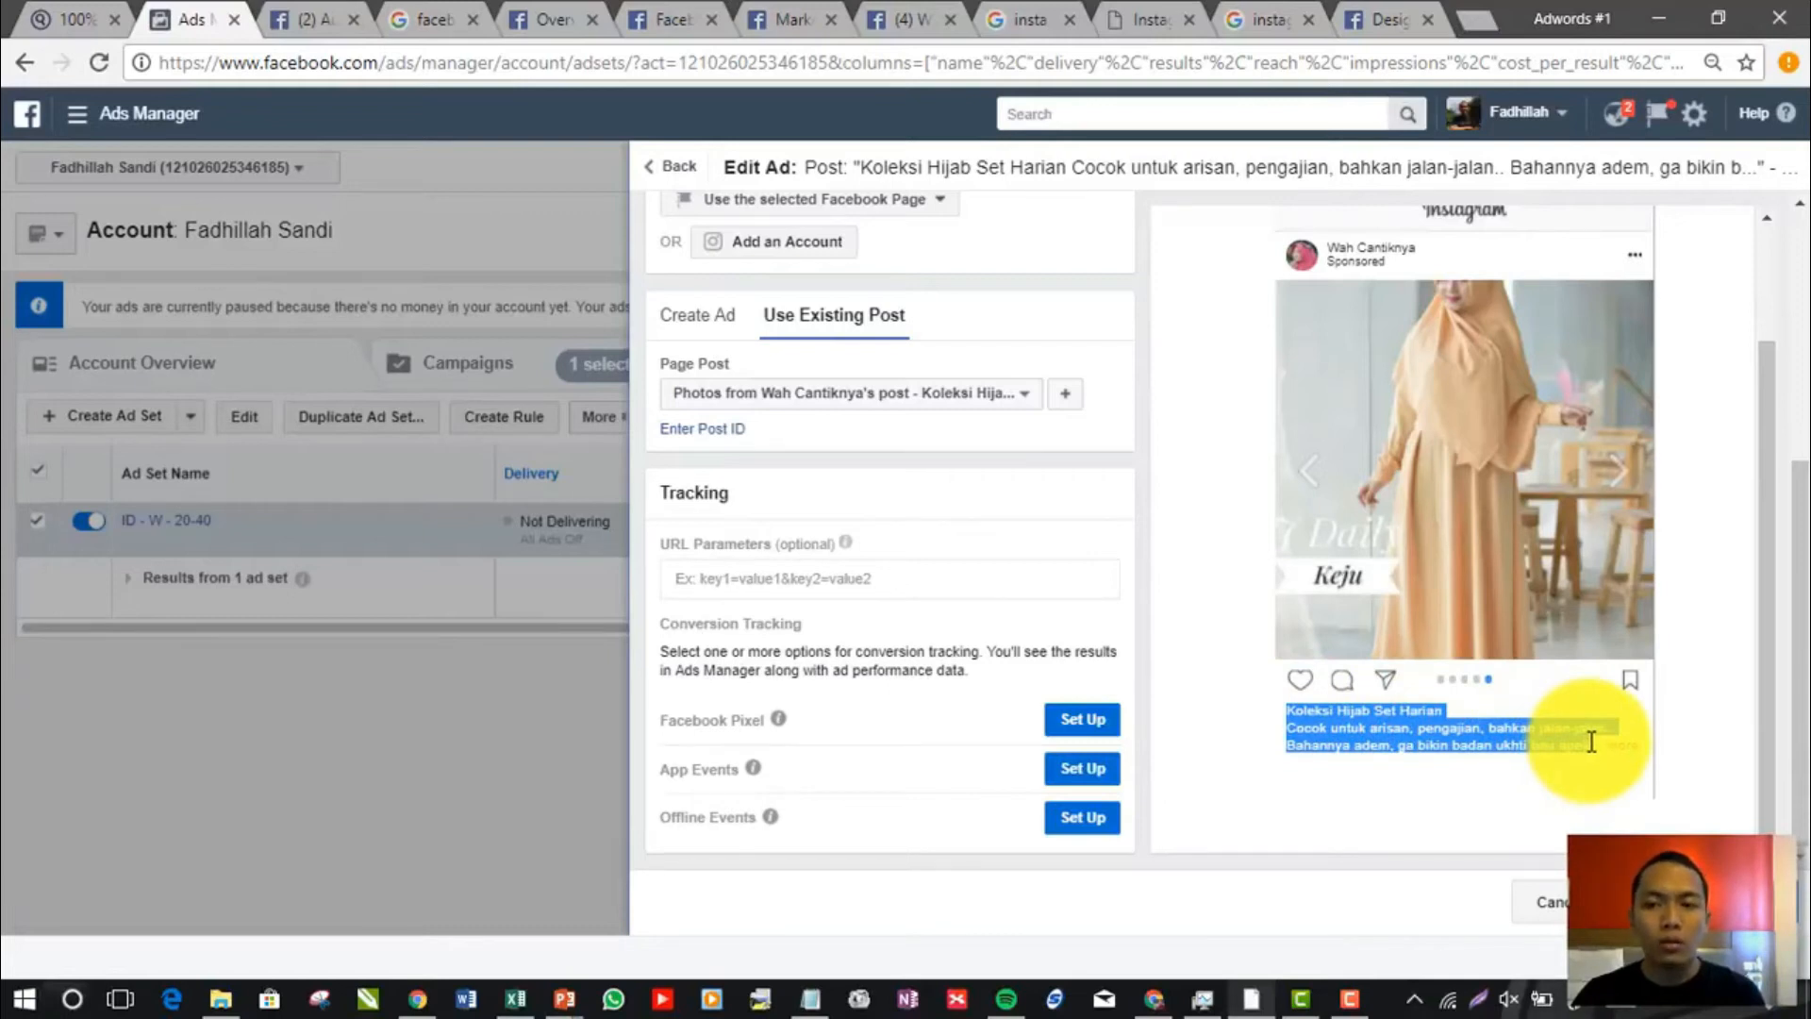
{"action": "left_click", "coordinate": [1615, 746]}
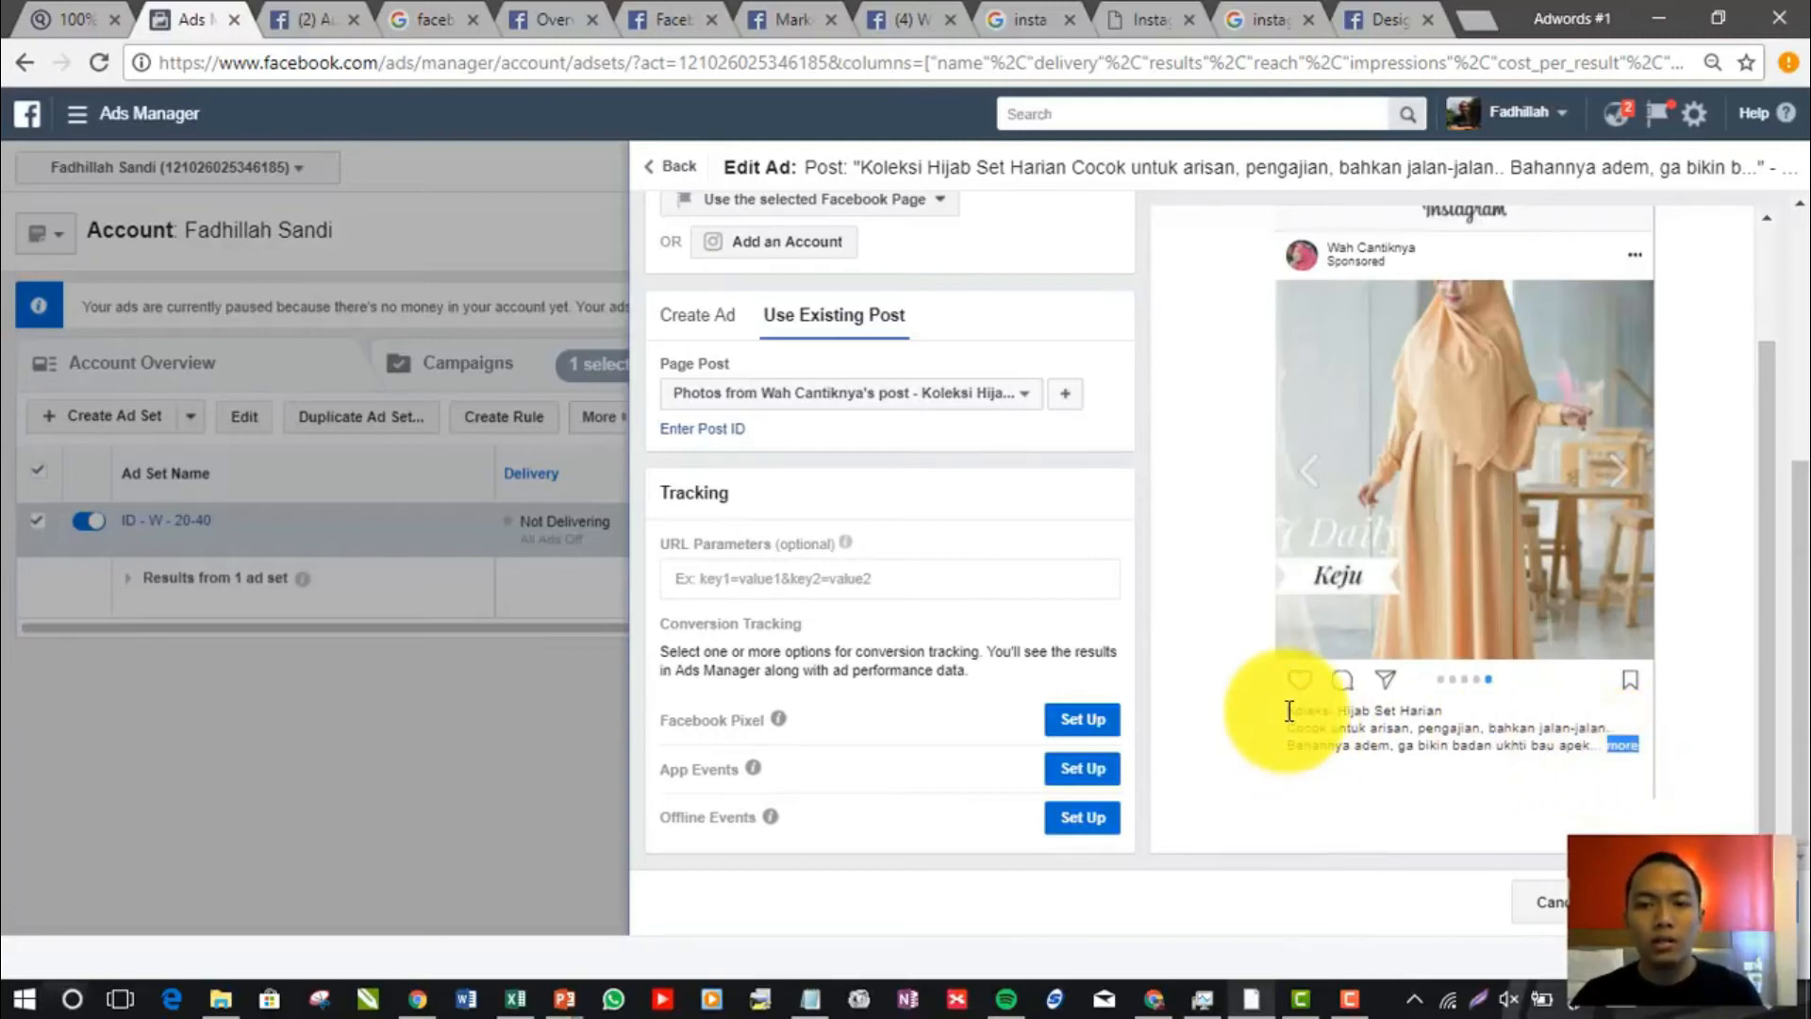
{"action": "left_click_drag", "start_coordinate": [1287, 710], "coordinate": [1616, 750]}
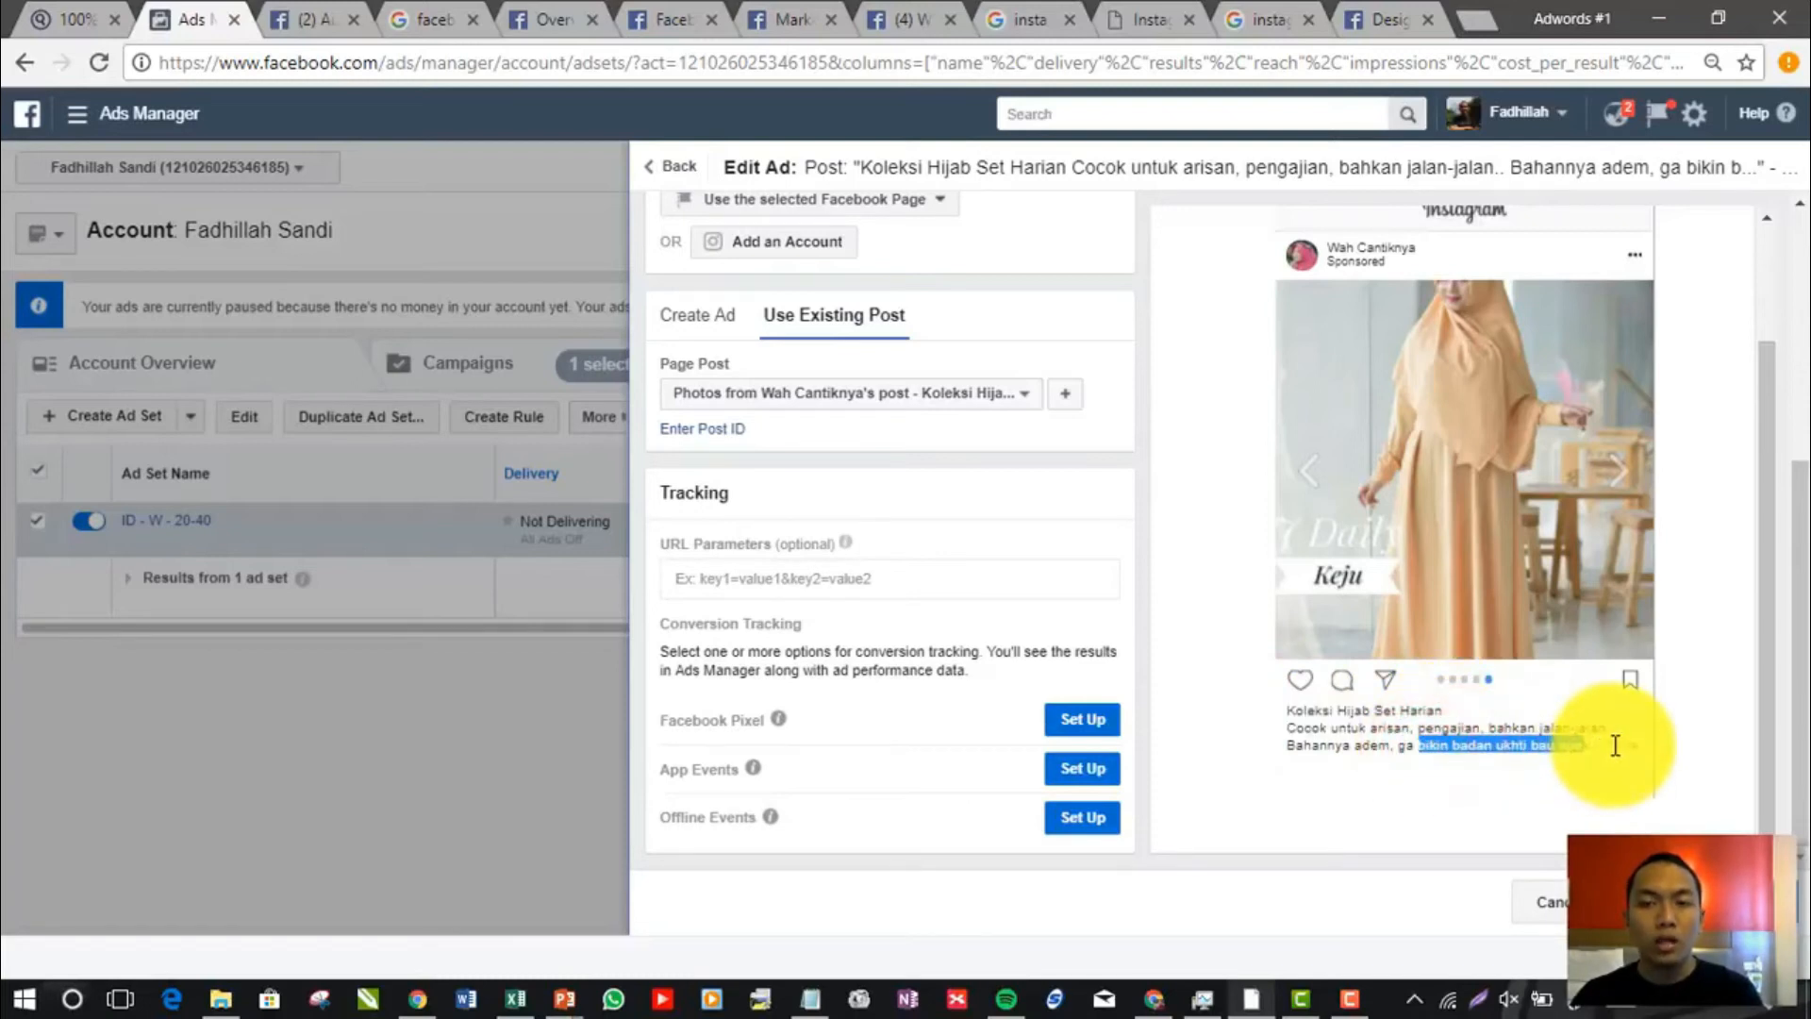
{"action": "left_click", "coordinate": [1769, 609]}
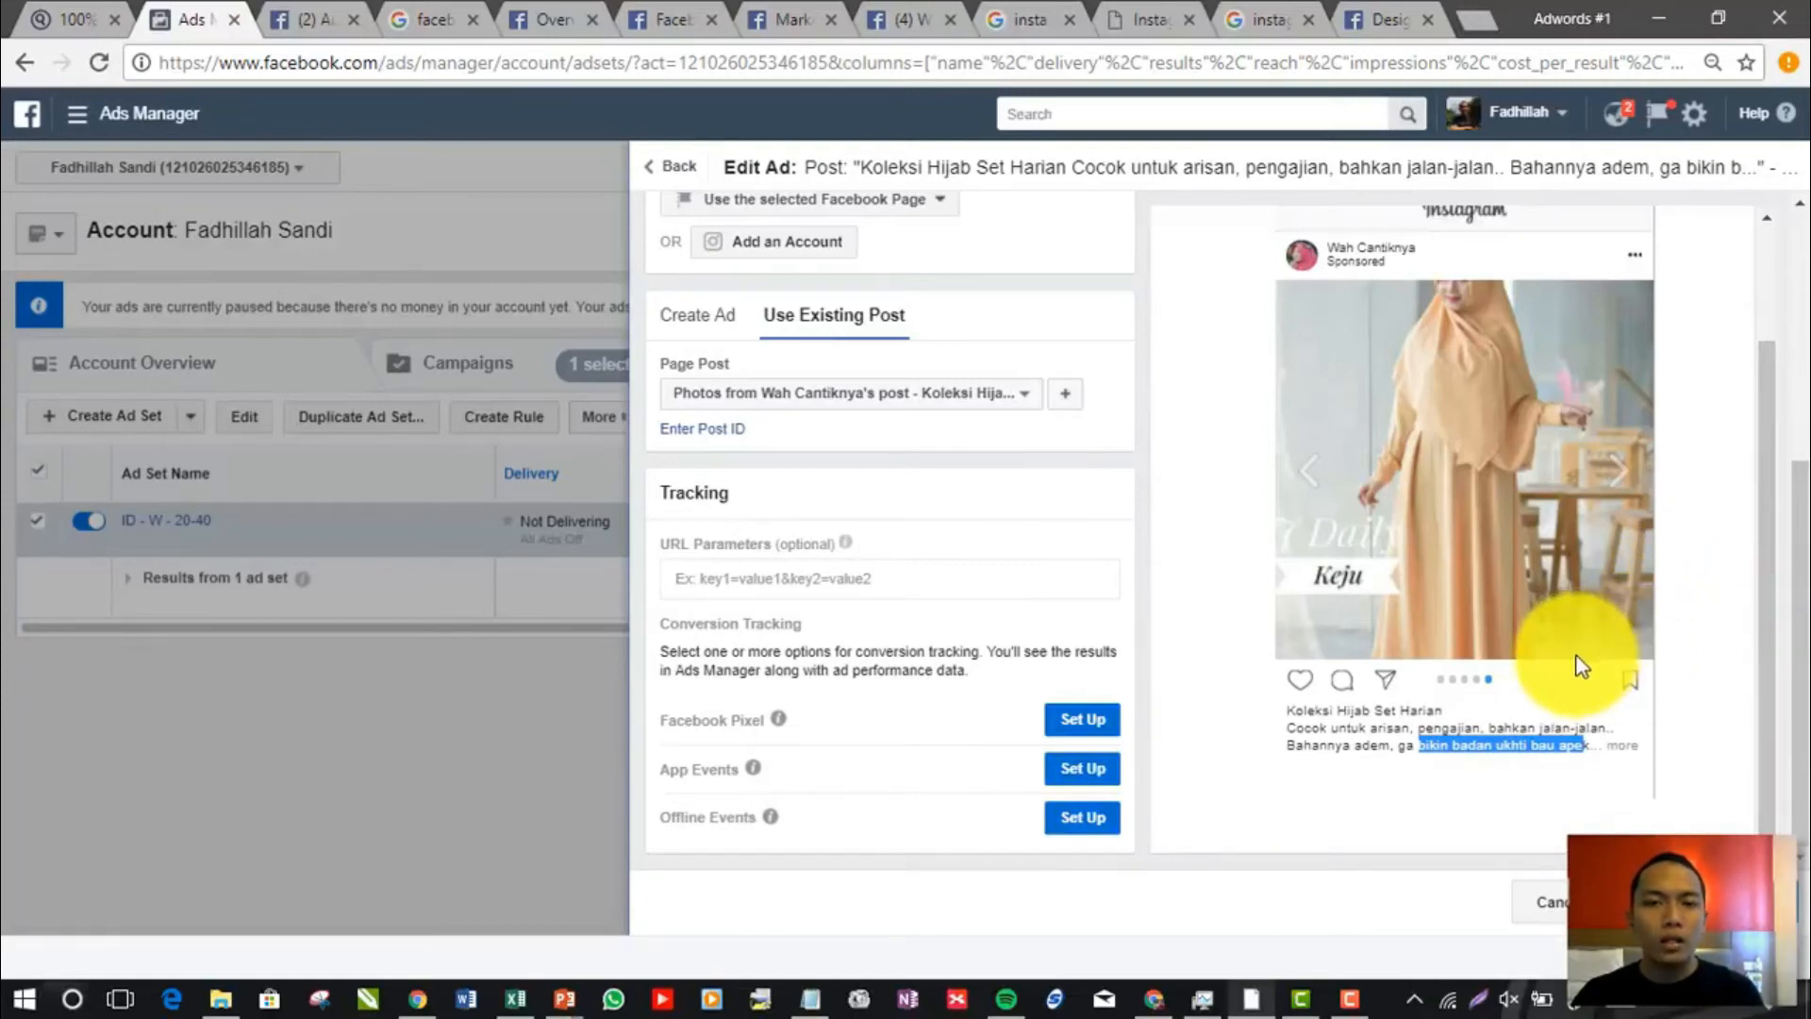
{"action": "left_click", "coordinate": [1314, 728]}
{"action": "left_click_drag", "start_coordinate": [1285, 729], "coordinate": [1342, 730]}
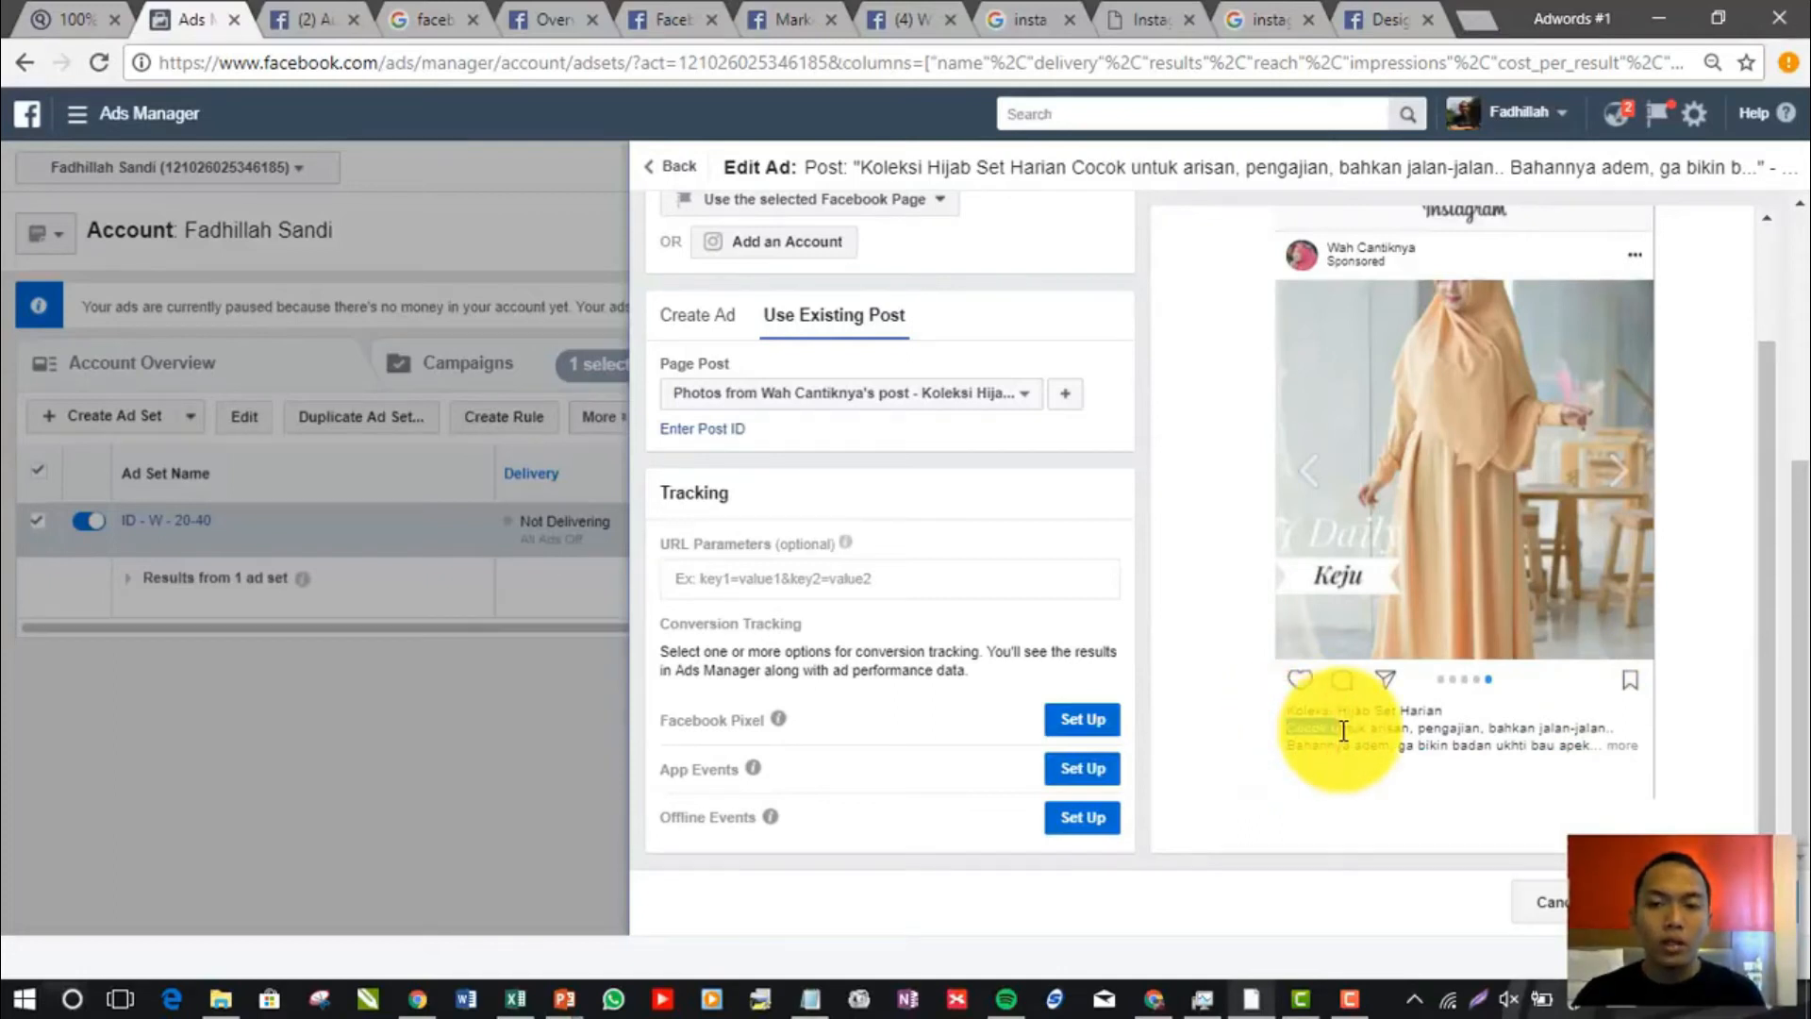
{"action": "left_click", "coordinate": [1364, 721]}
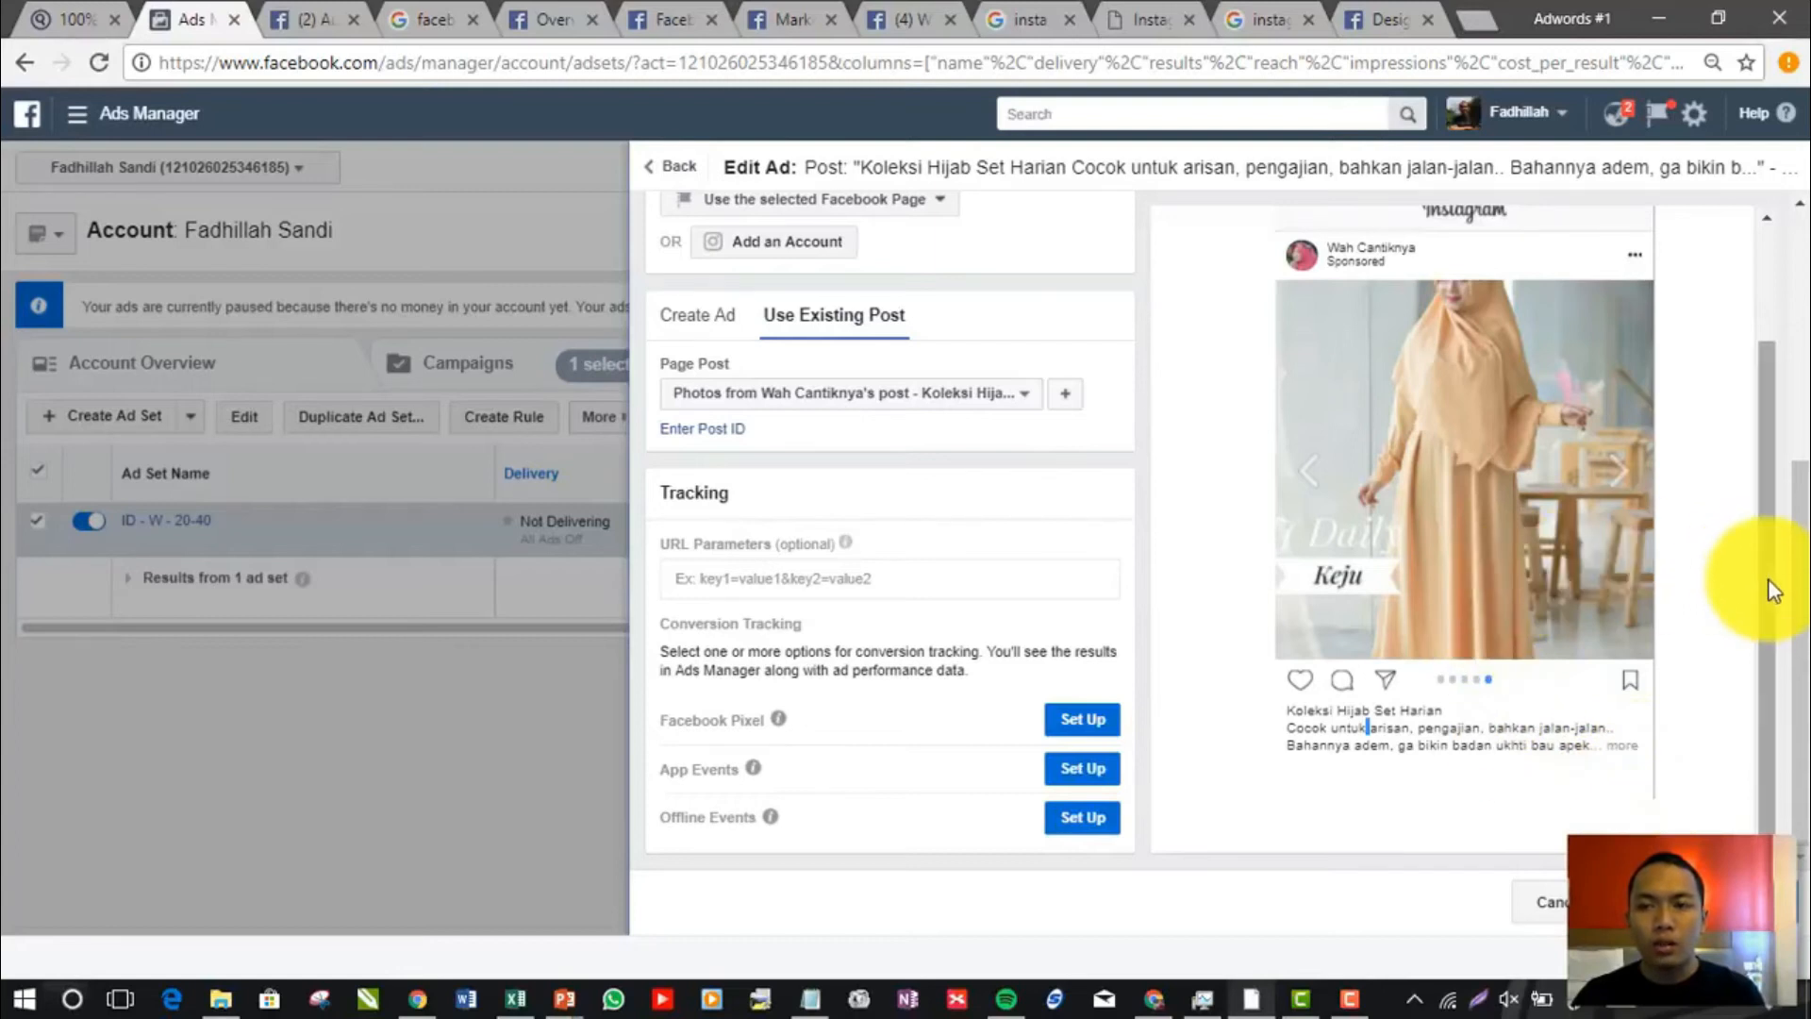
Check the Instagram preview once more, finish editing the first new ad, and return to the Duplicate Ads overview
{"action": "left_click_drag", "start_coordinate": [1767, 575], "coordinate": [1767, 534]}
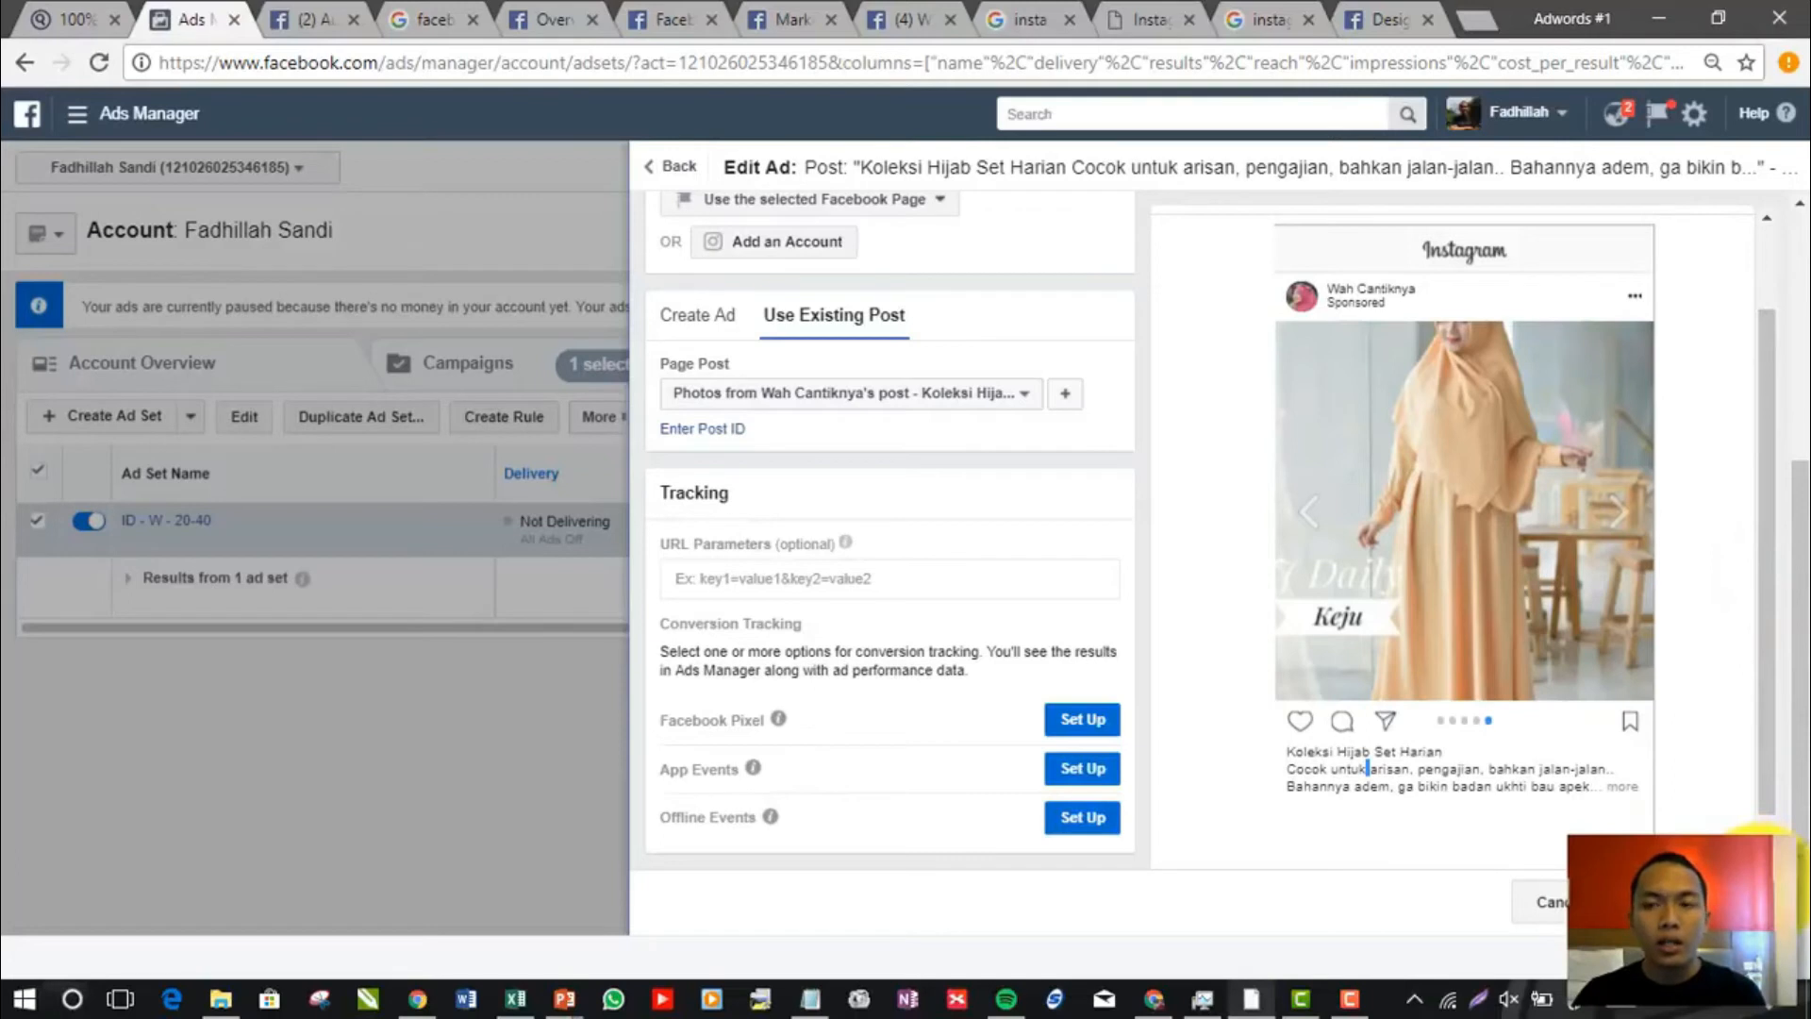
{"action": "scroll", "coordinate": [1771, 773], "scroll_direction": "up", "scroll_amount": 2}
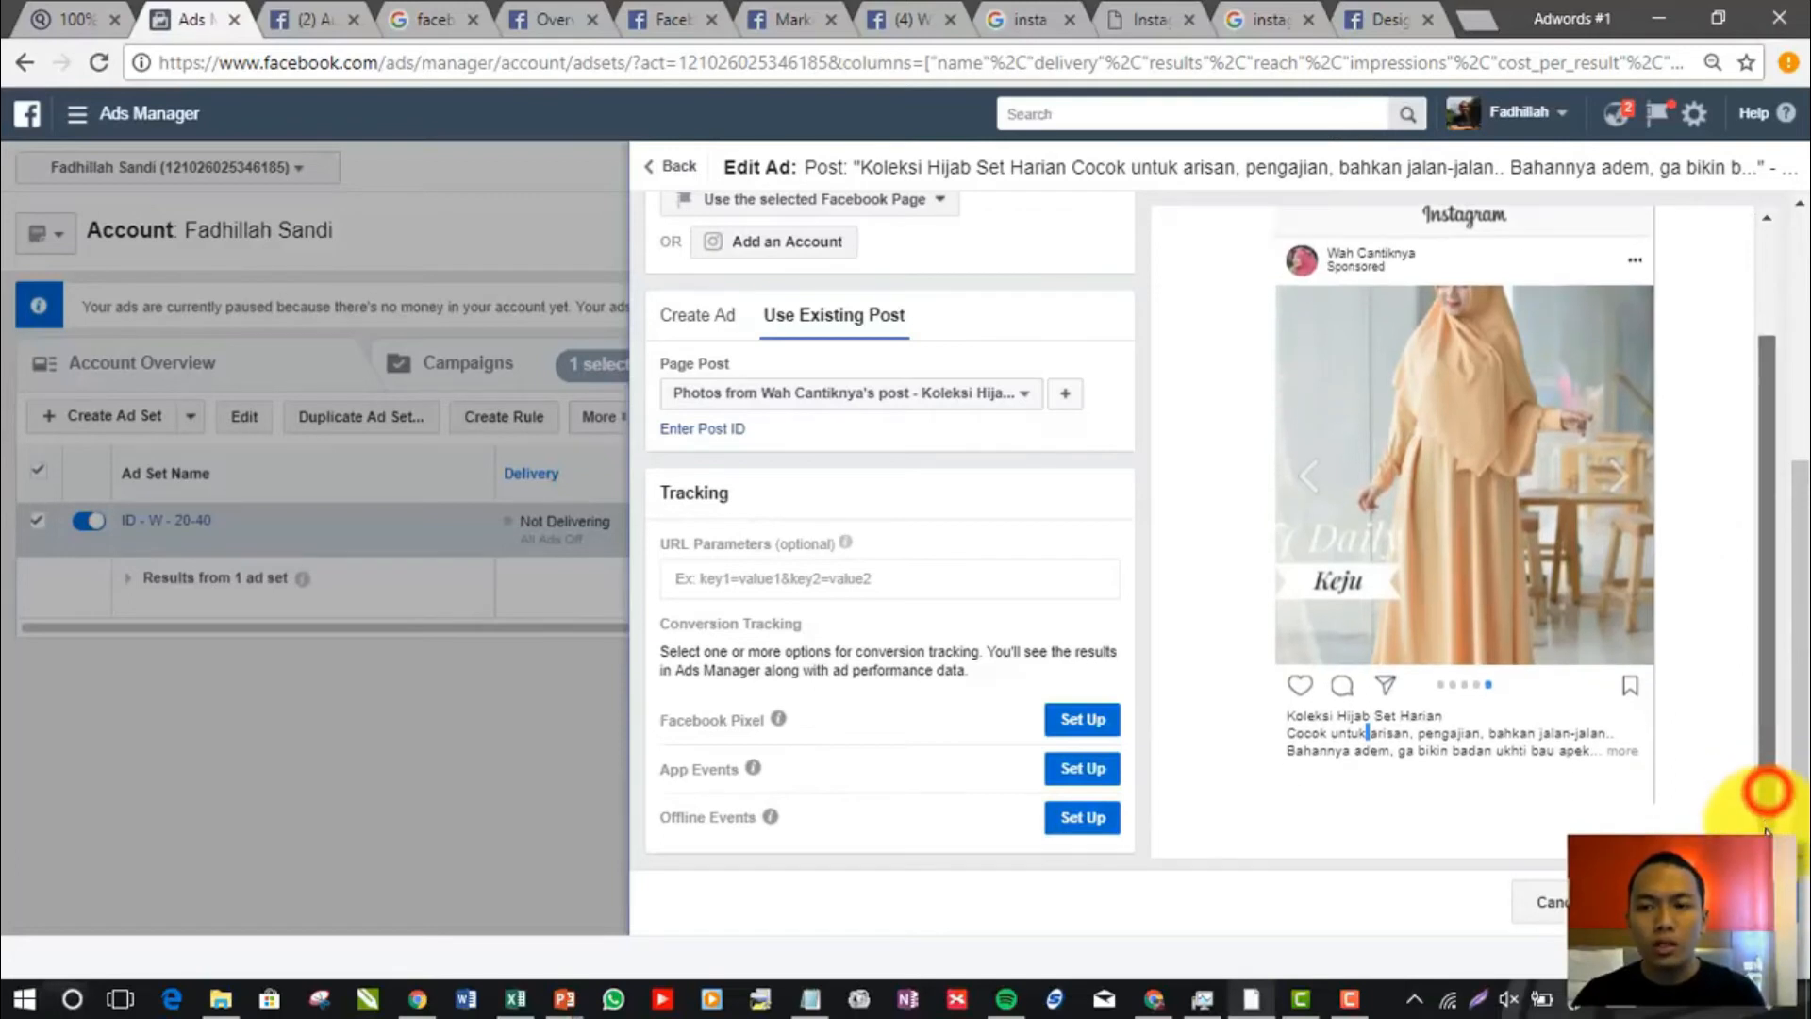
{"action": "scroll", "coordinate": [1771, 755], "scroll_direction": "down", "scroll_amount": 1}
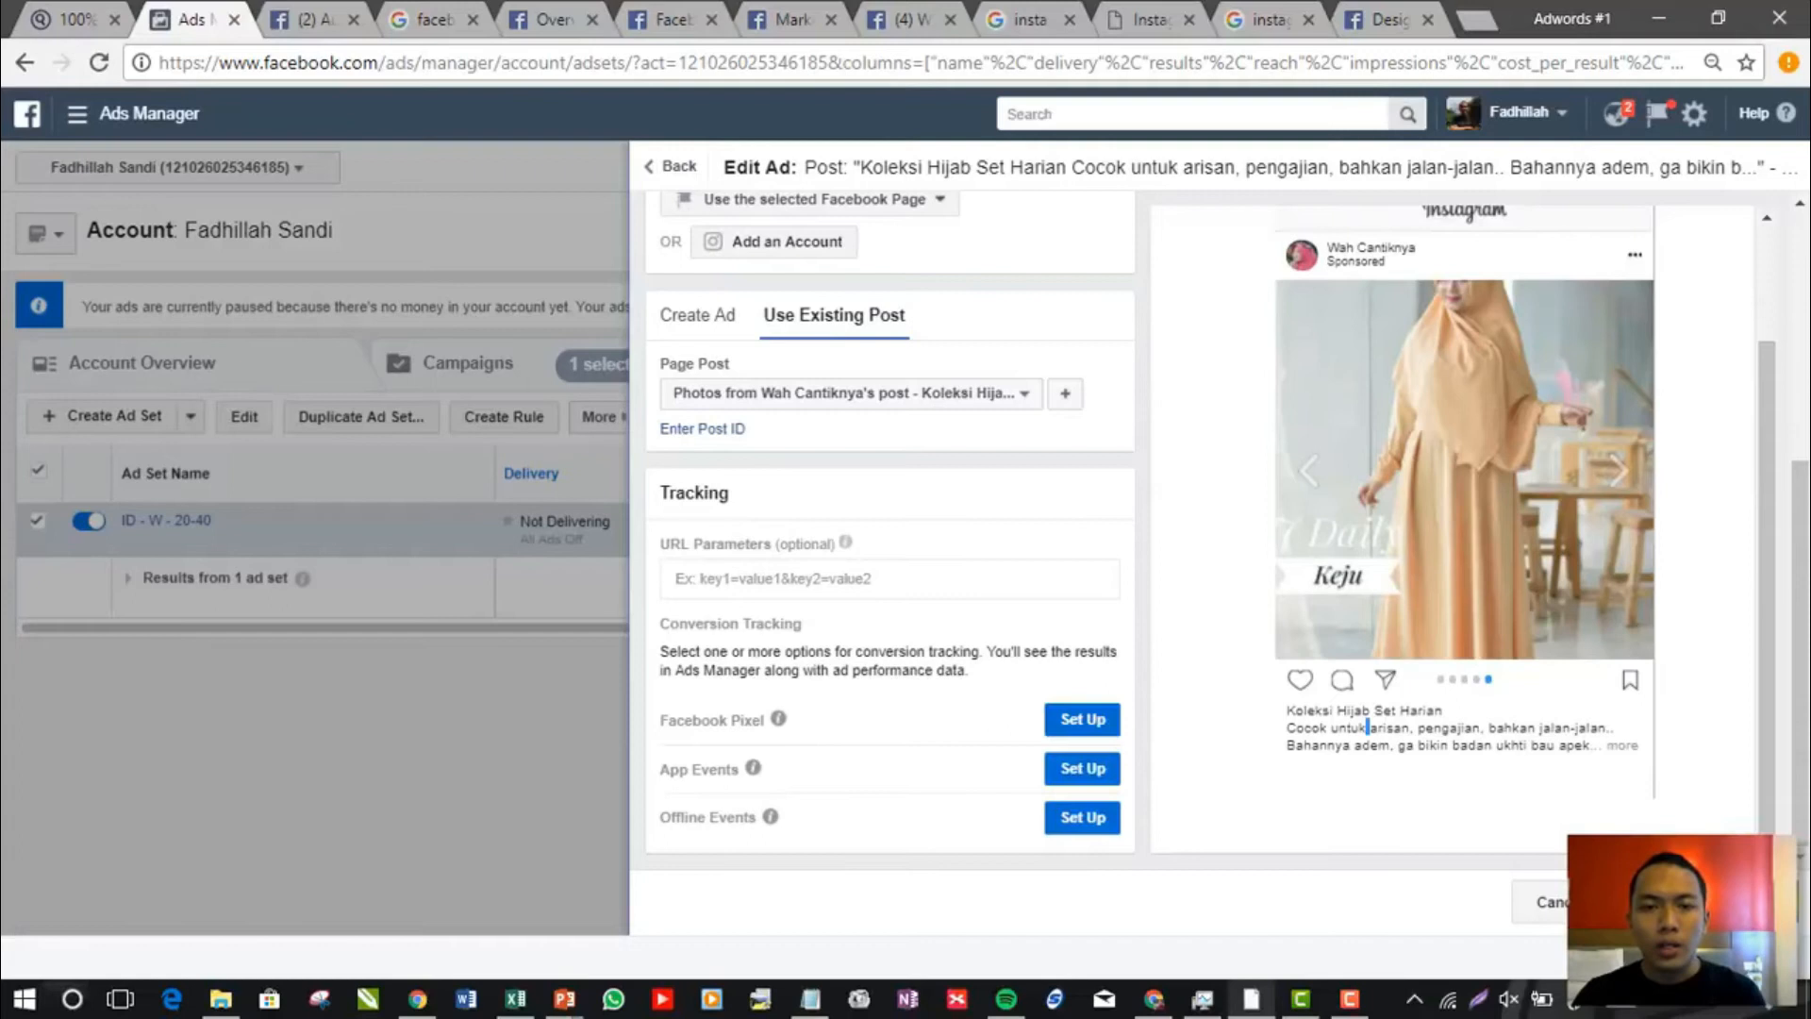
{"action": "left_click", "coordinate": [1691, 902]}
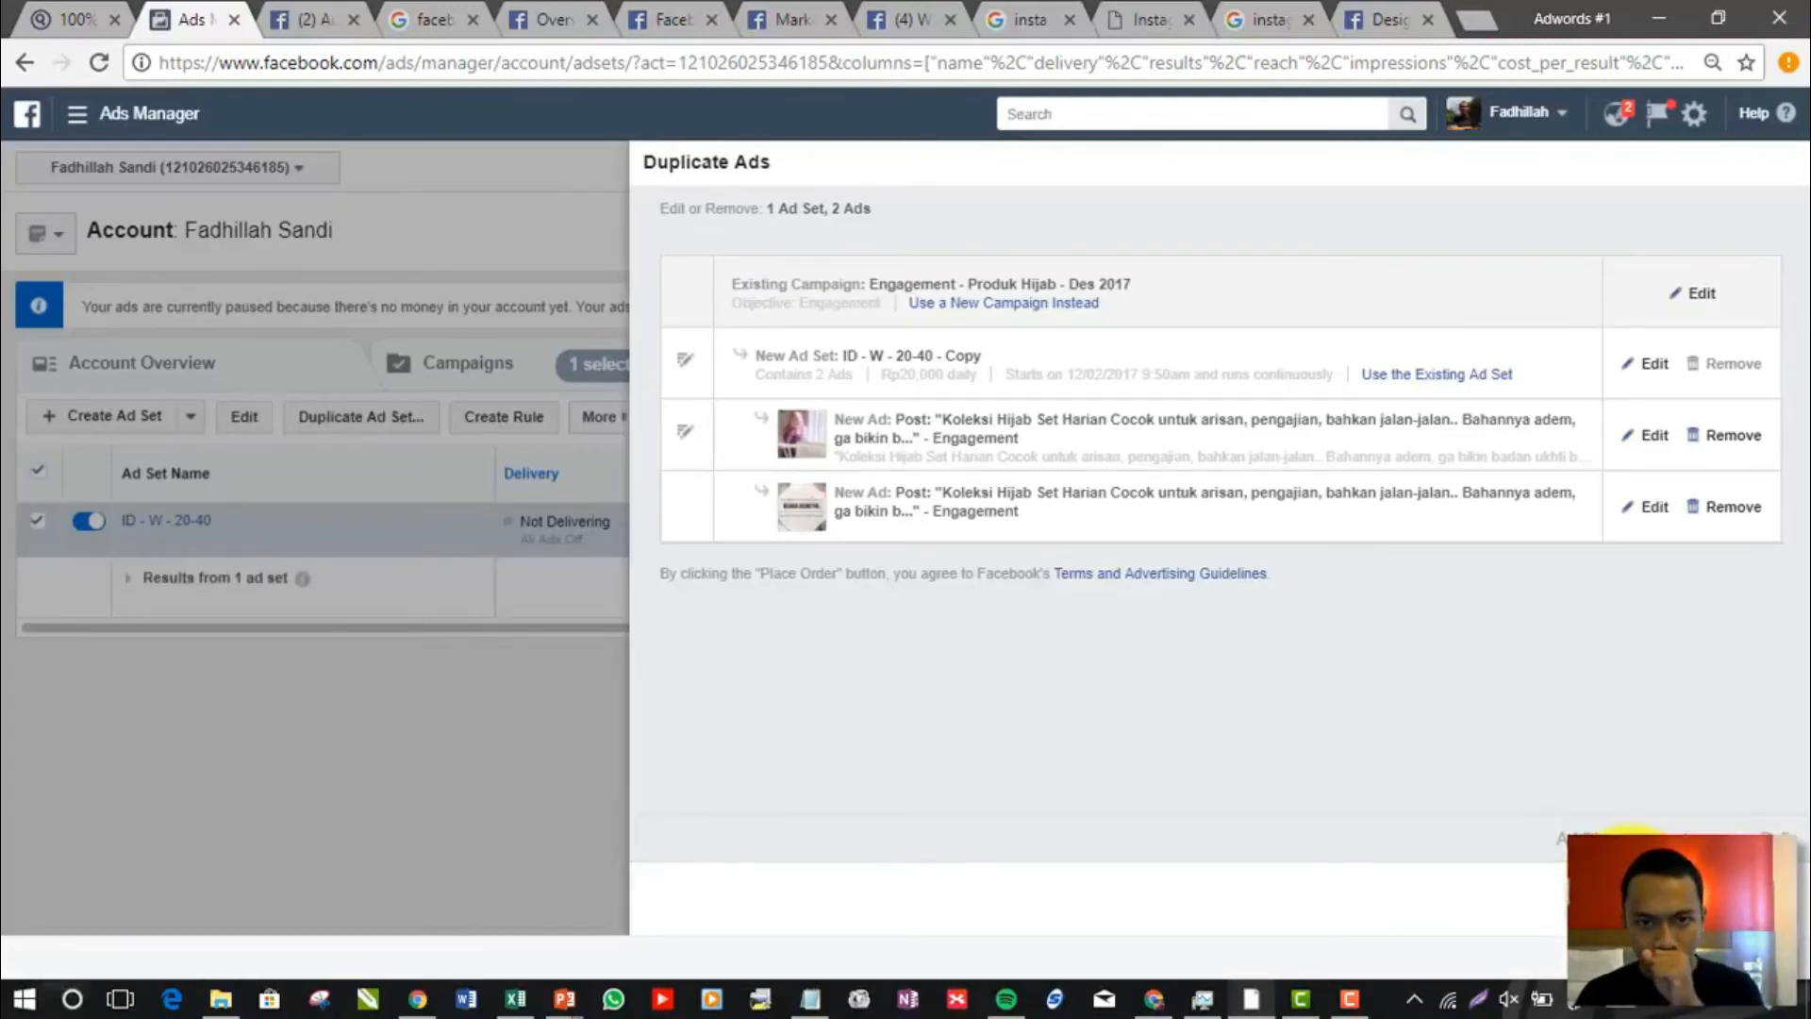
Open the second new ad for editing and set its page post to "Waah banyak banget yang minat produk ini"
{"action": "left_click", "coordinate": [1641, 506]}
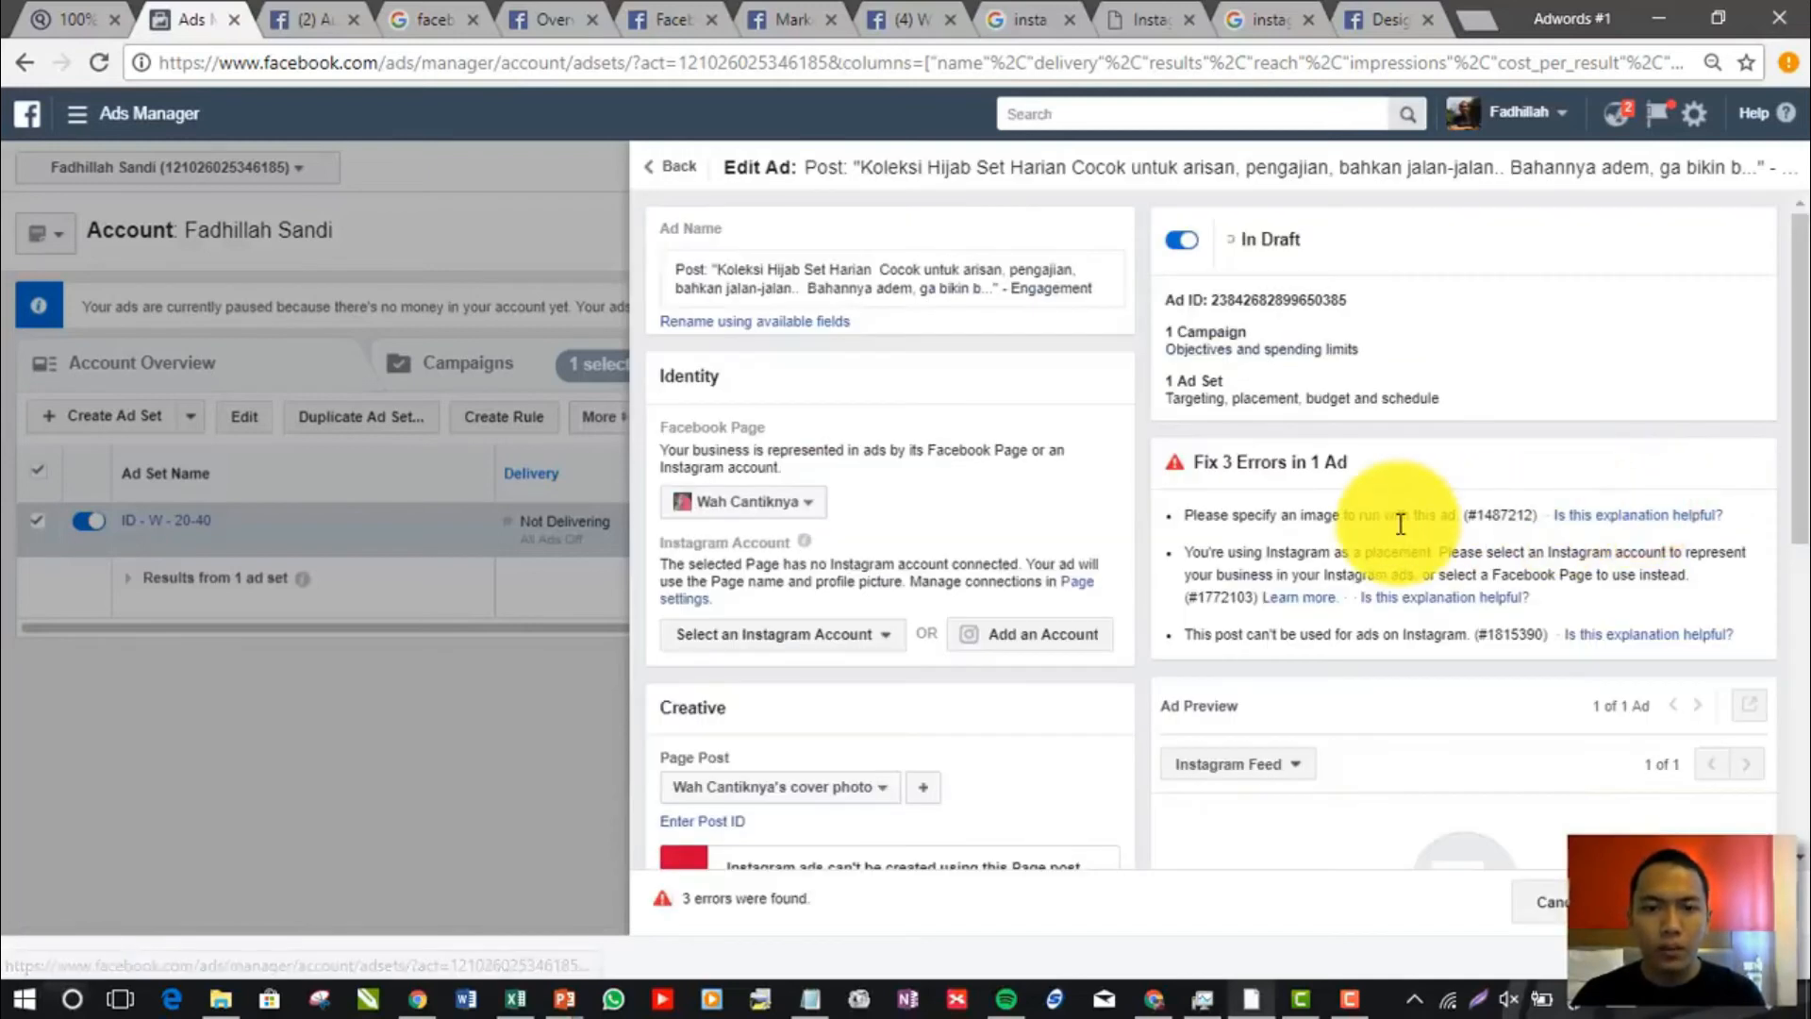
{"action": "scroll", "coordinate": [1396, 561], "scroll_direction": "down", "scroll_amount": 5}
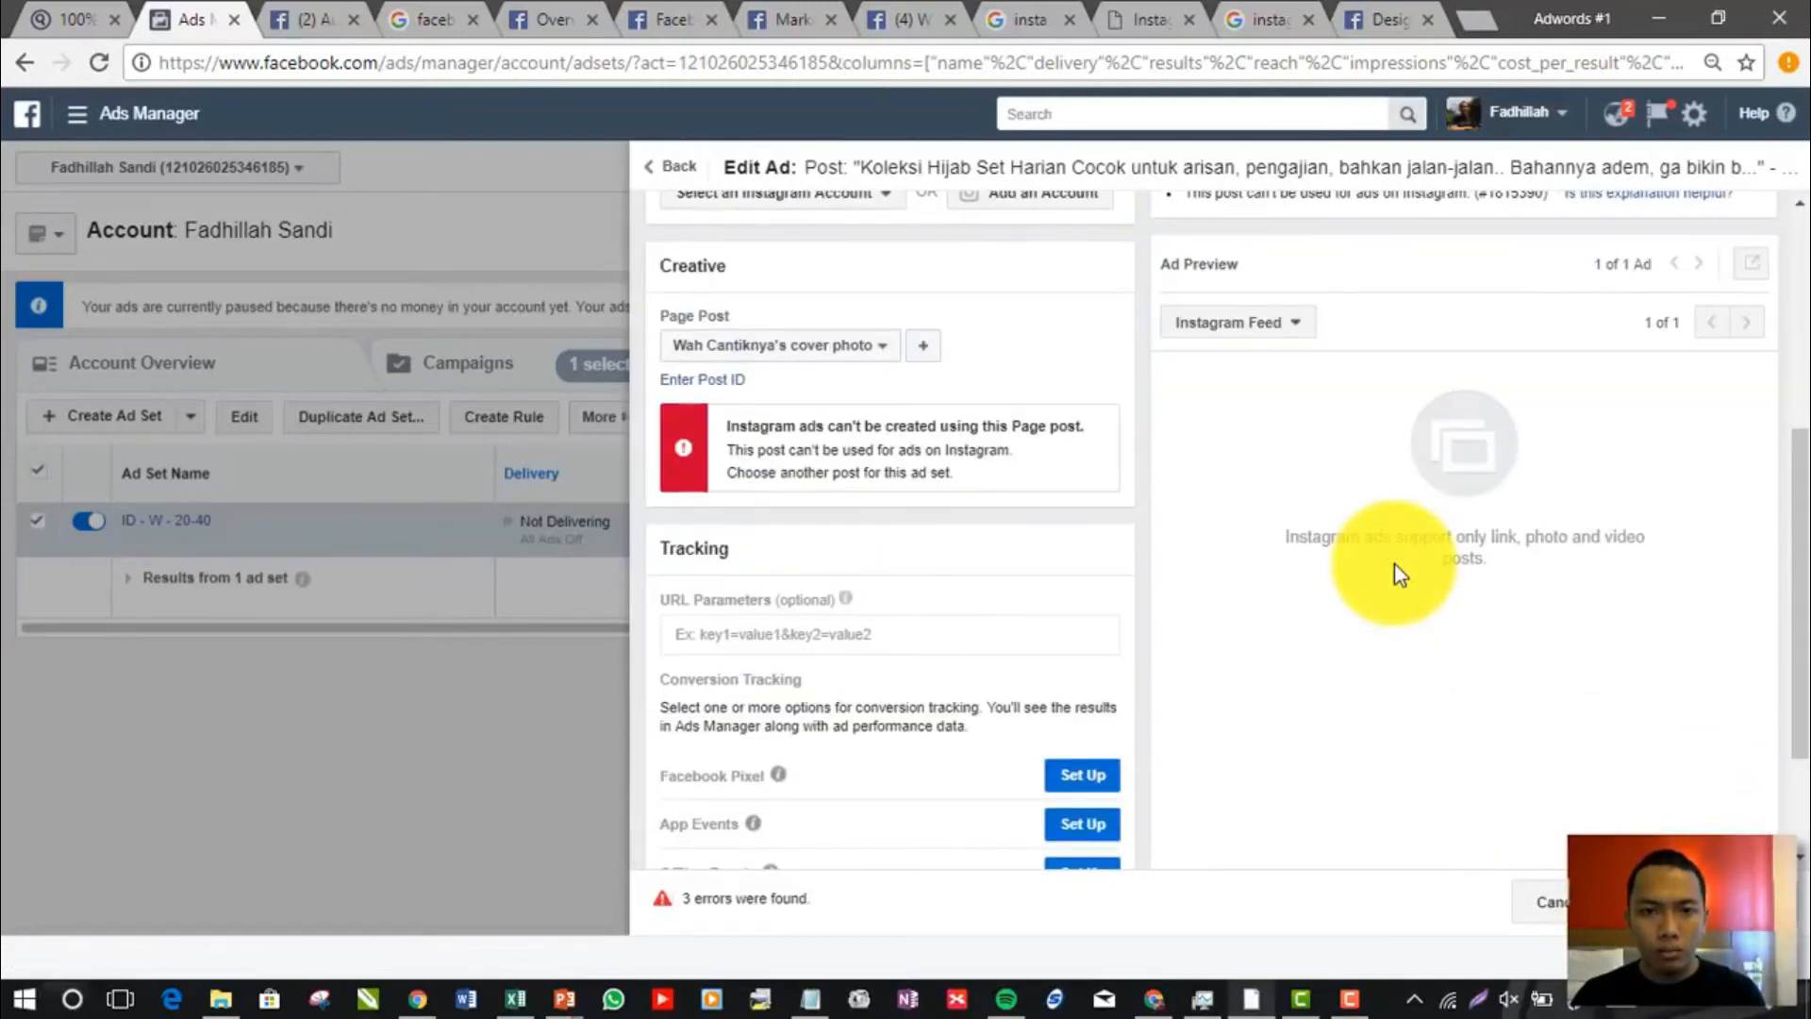
{"action": "left_click", "coordinate": [834, 346]}
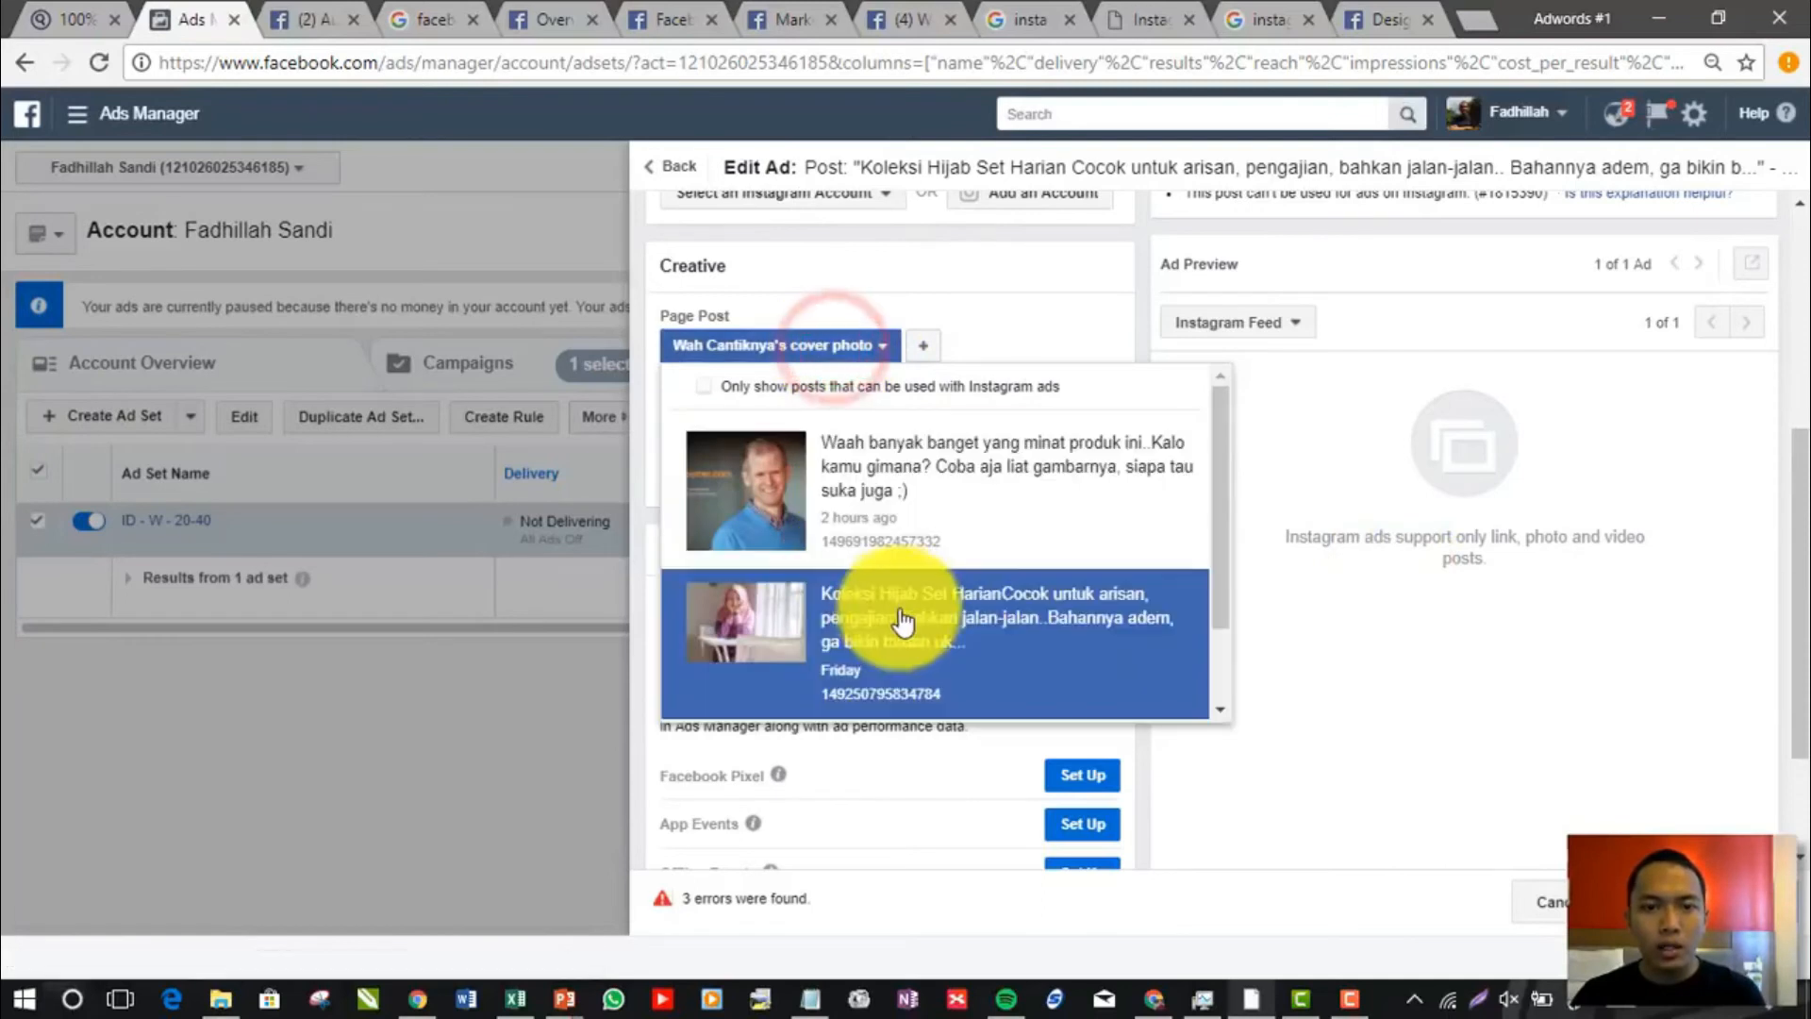
{"action": "scroll", "coordinate": [930, 618], "scroll_direction": "down", "scroll_amount": 1}
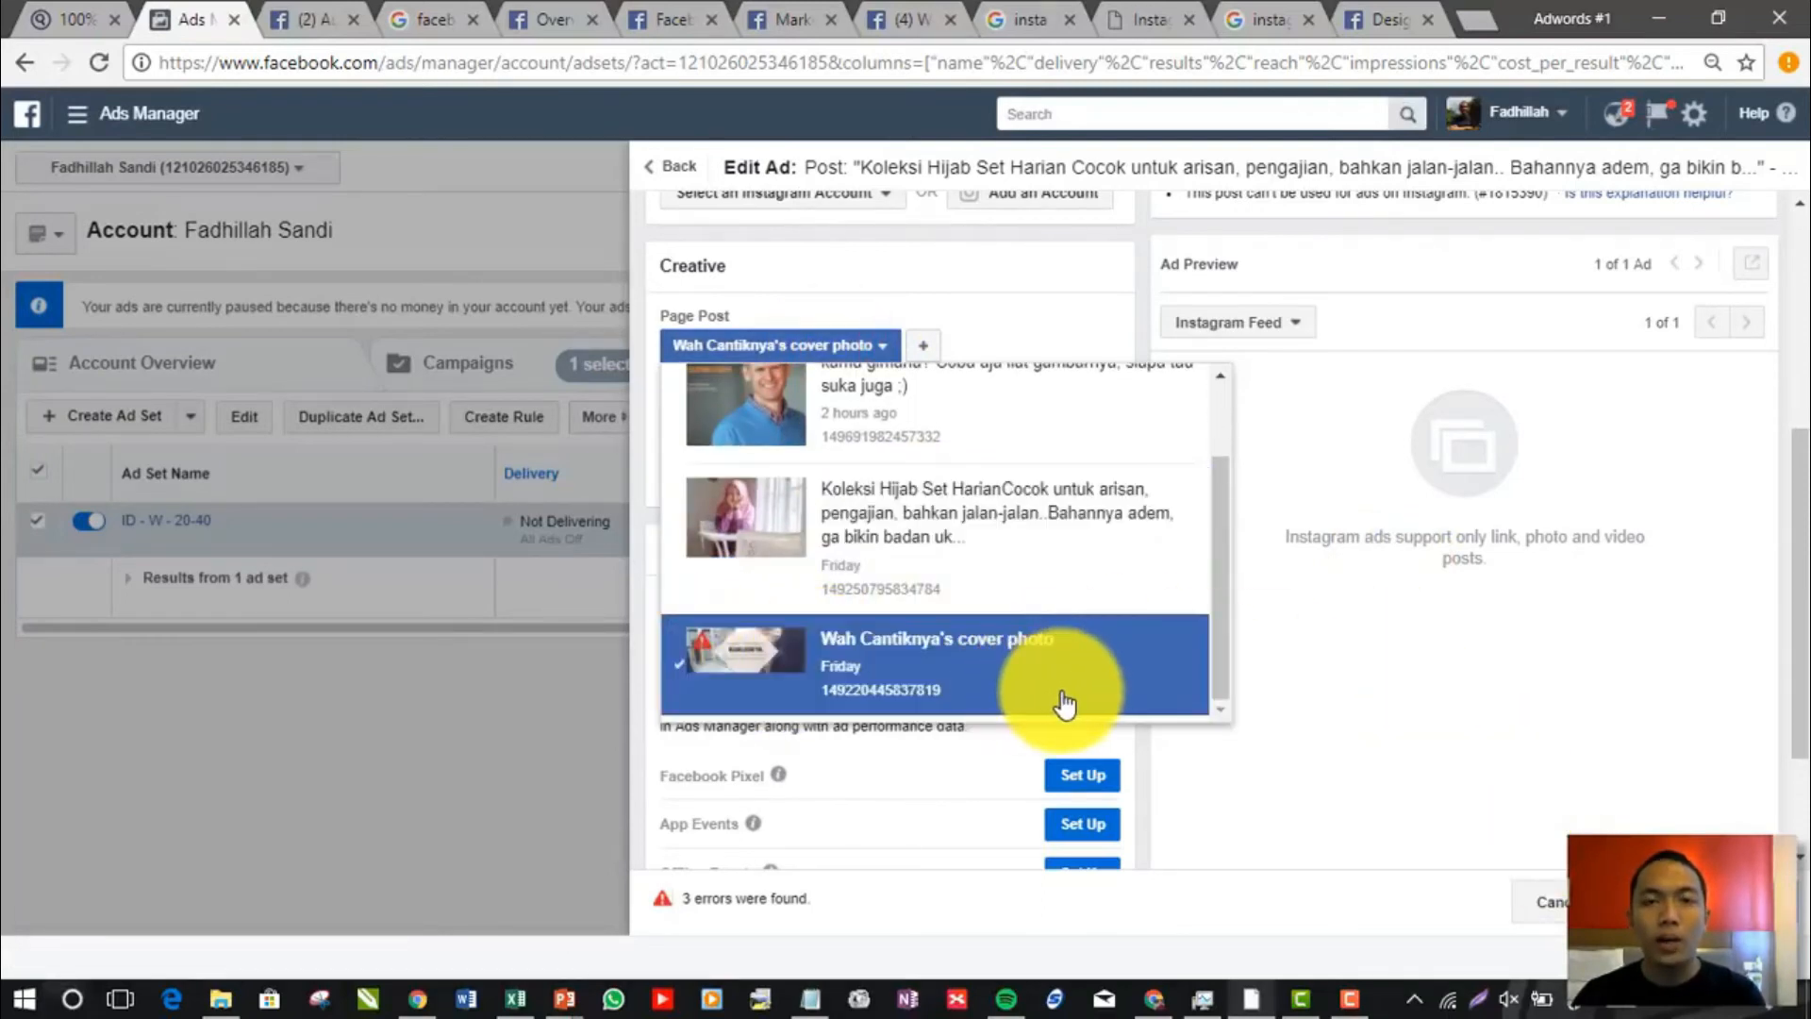
{"action": "left_click", "coordinate": [1438, 684]}
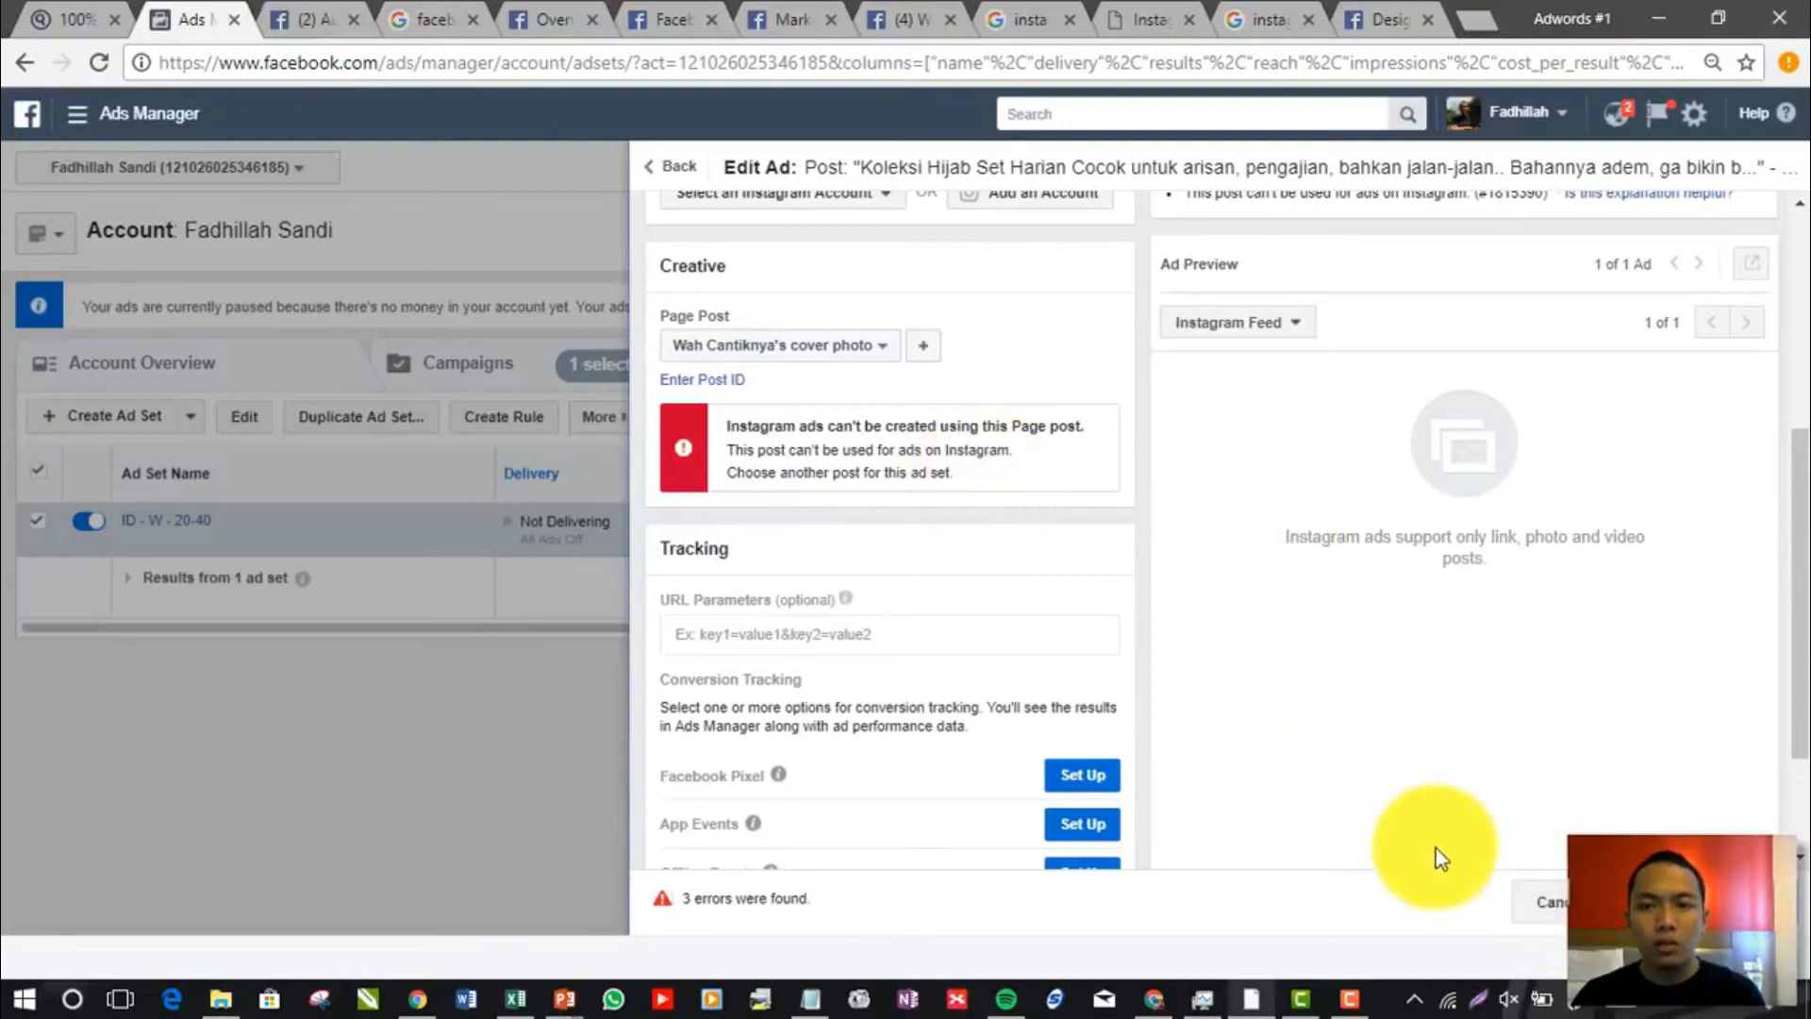
{"action": "left_click", "coordinate": [885, 338]}
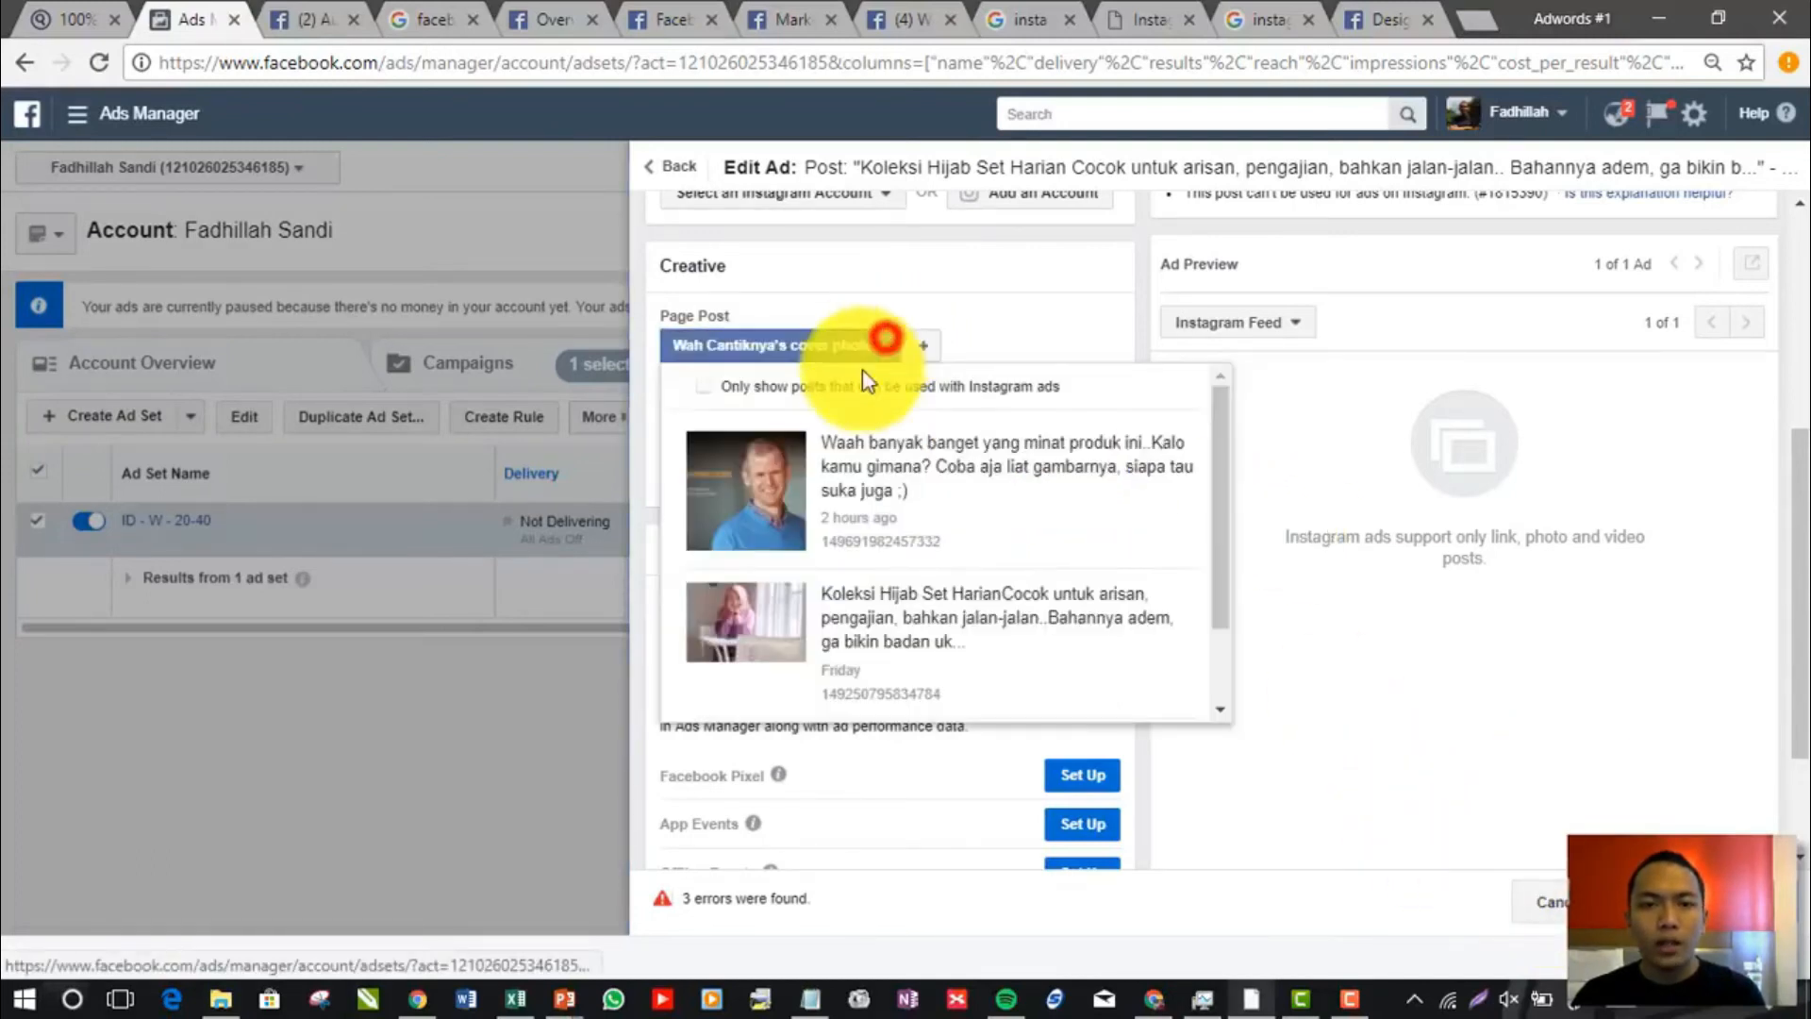
{"action": "left_click", "coordinate": [849, 476]}
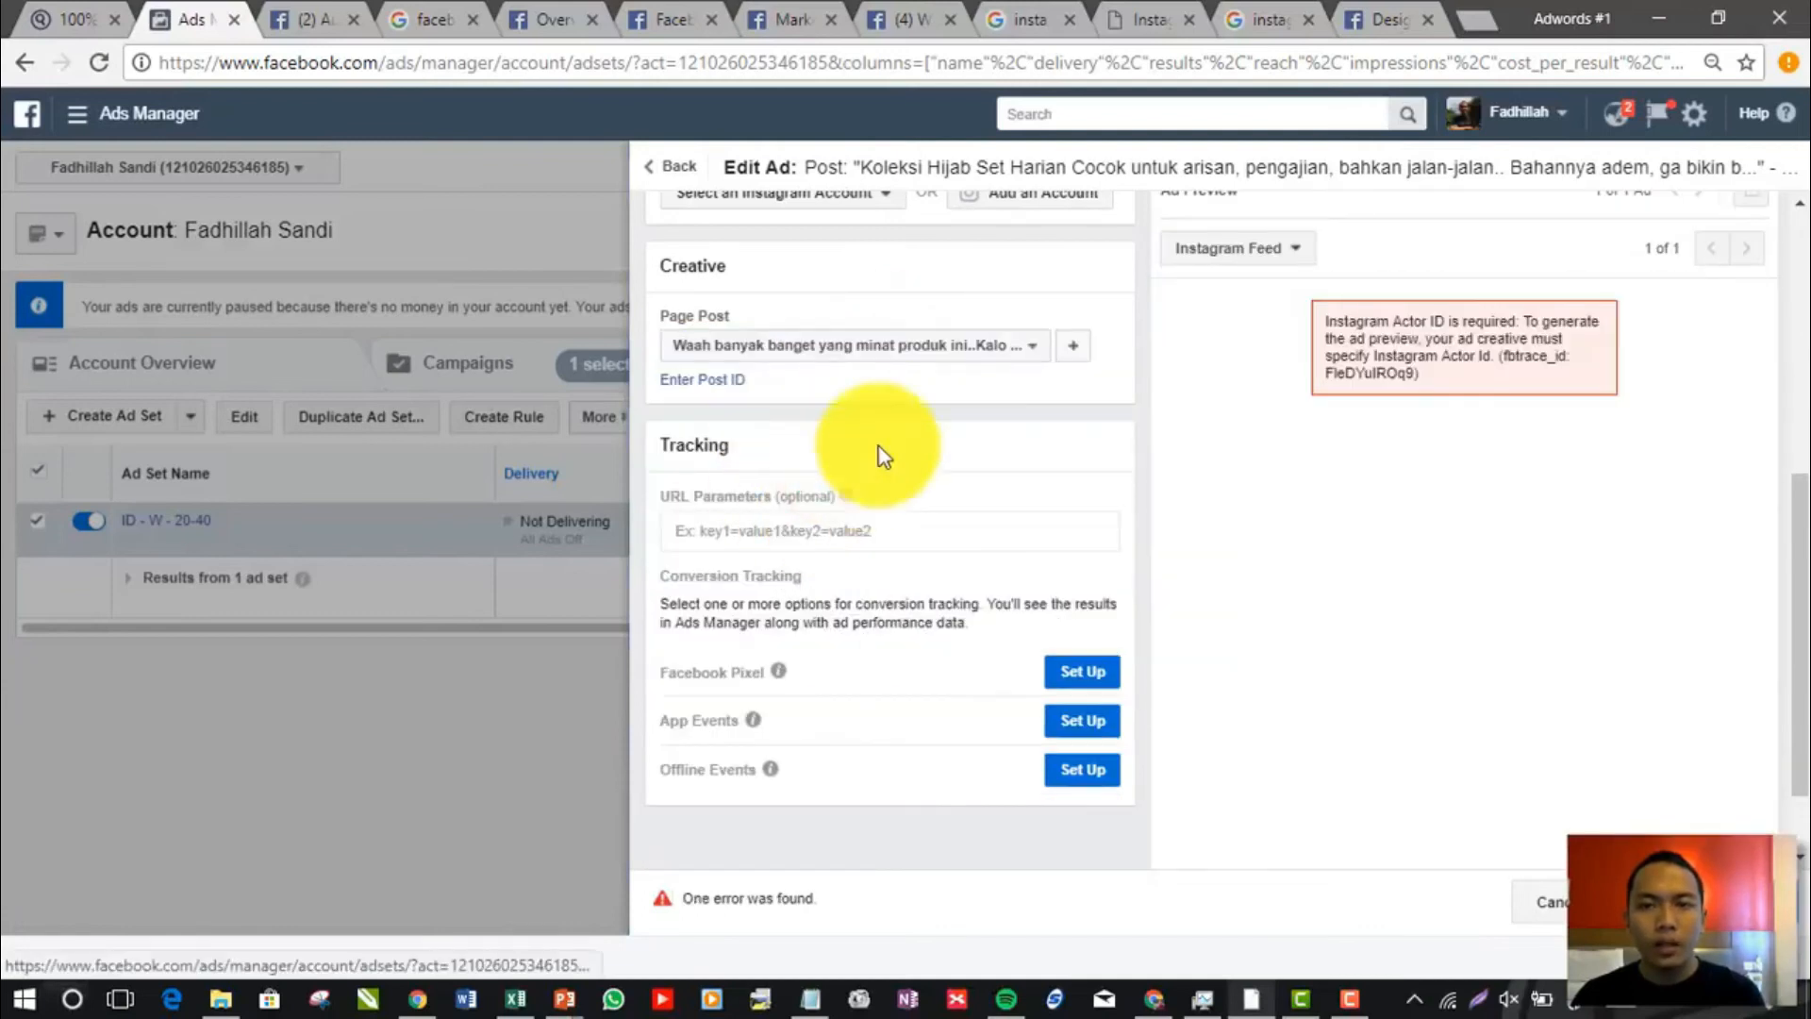
Set the ad's Instagram account to "Use the selected Facebook Page" and check the Instagram Feed preview
{"action": "scroll", "coordinate": [1066, 462], "scroll_direction": "up", "scroll_amount": 5}
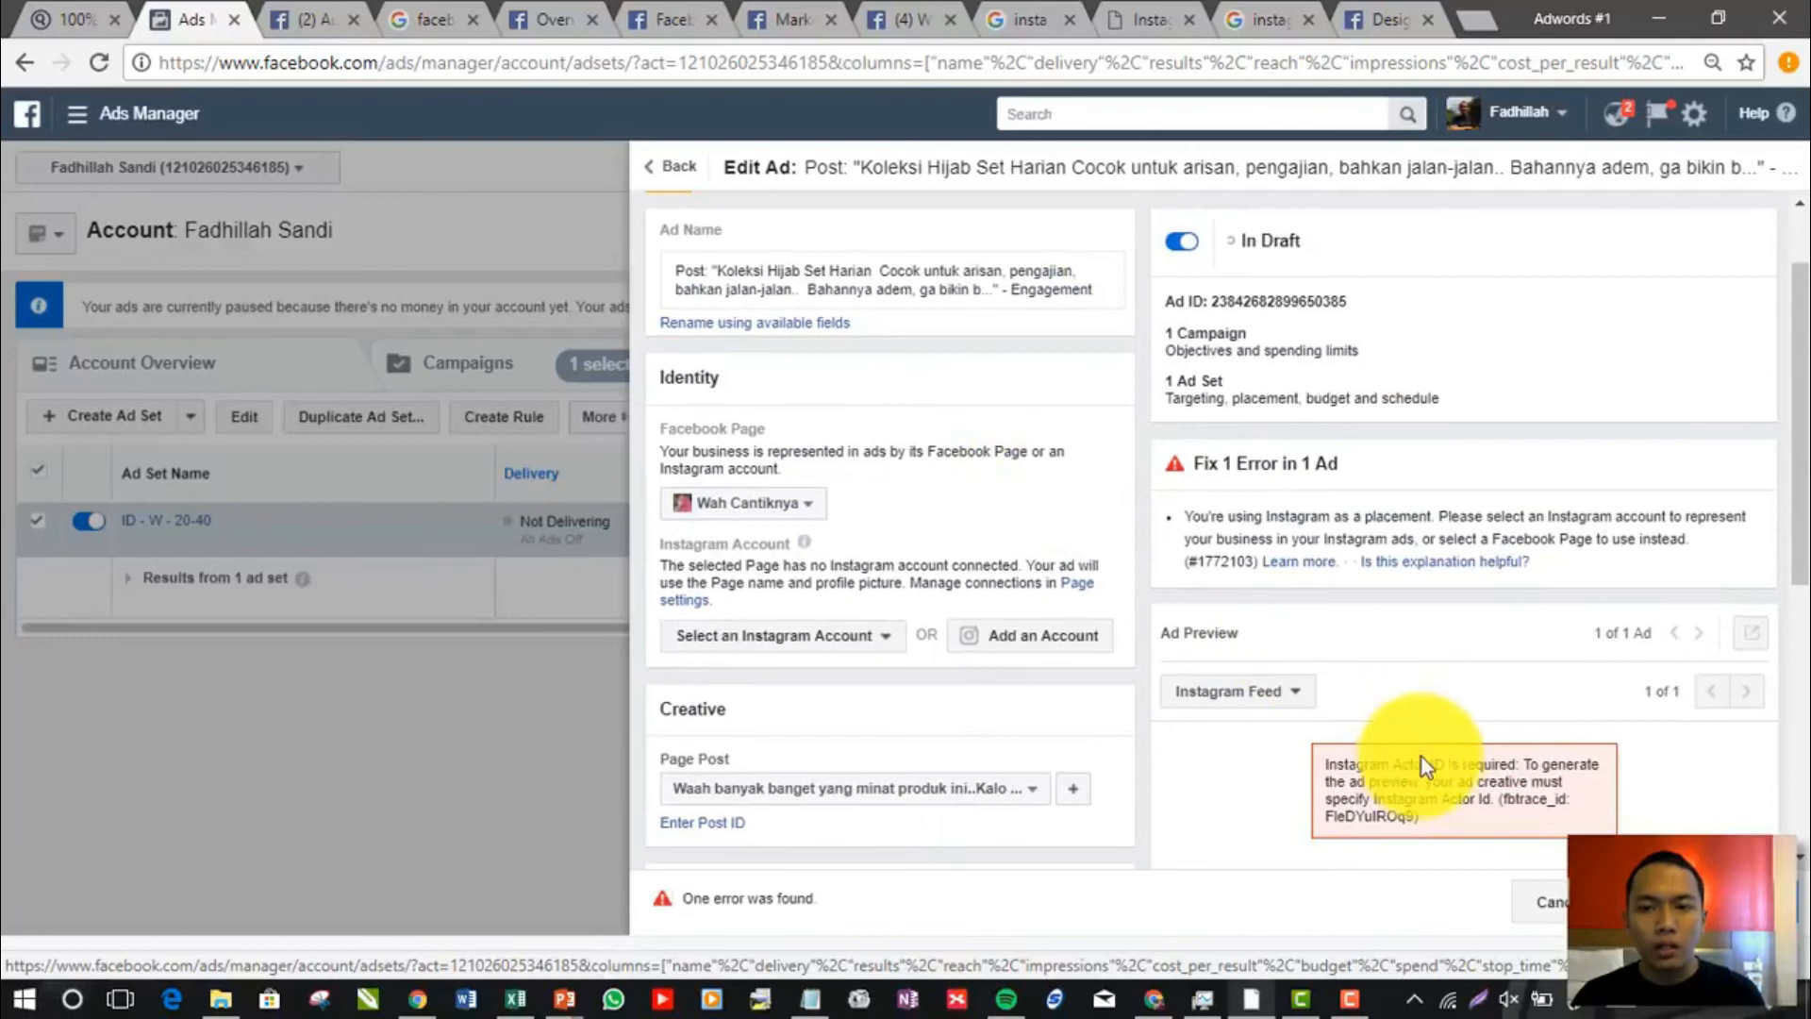
{"action": "left_click", "coordinate": [804, 635]}
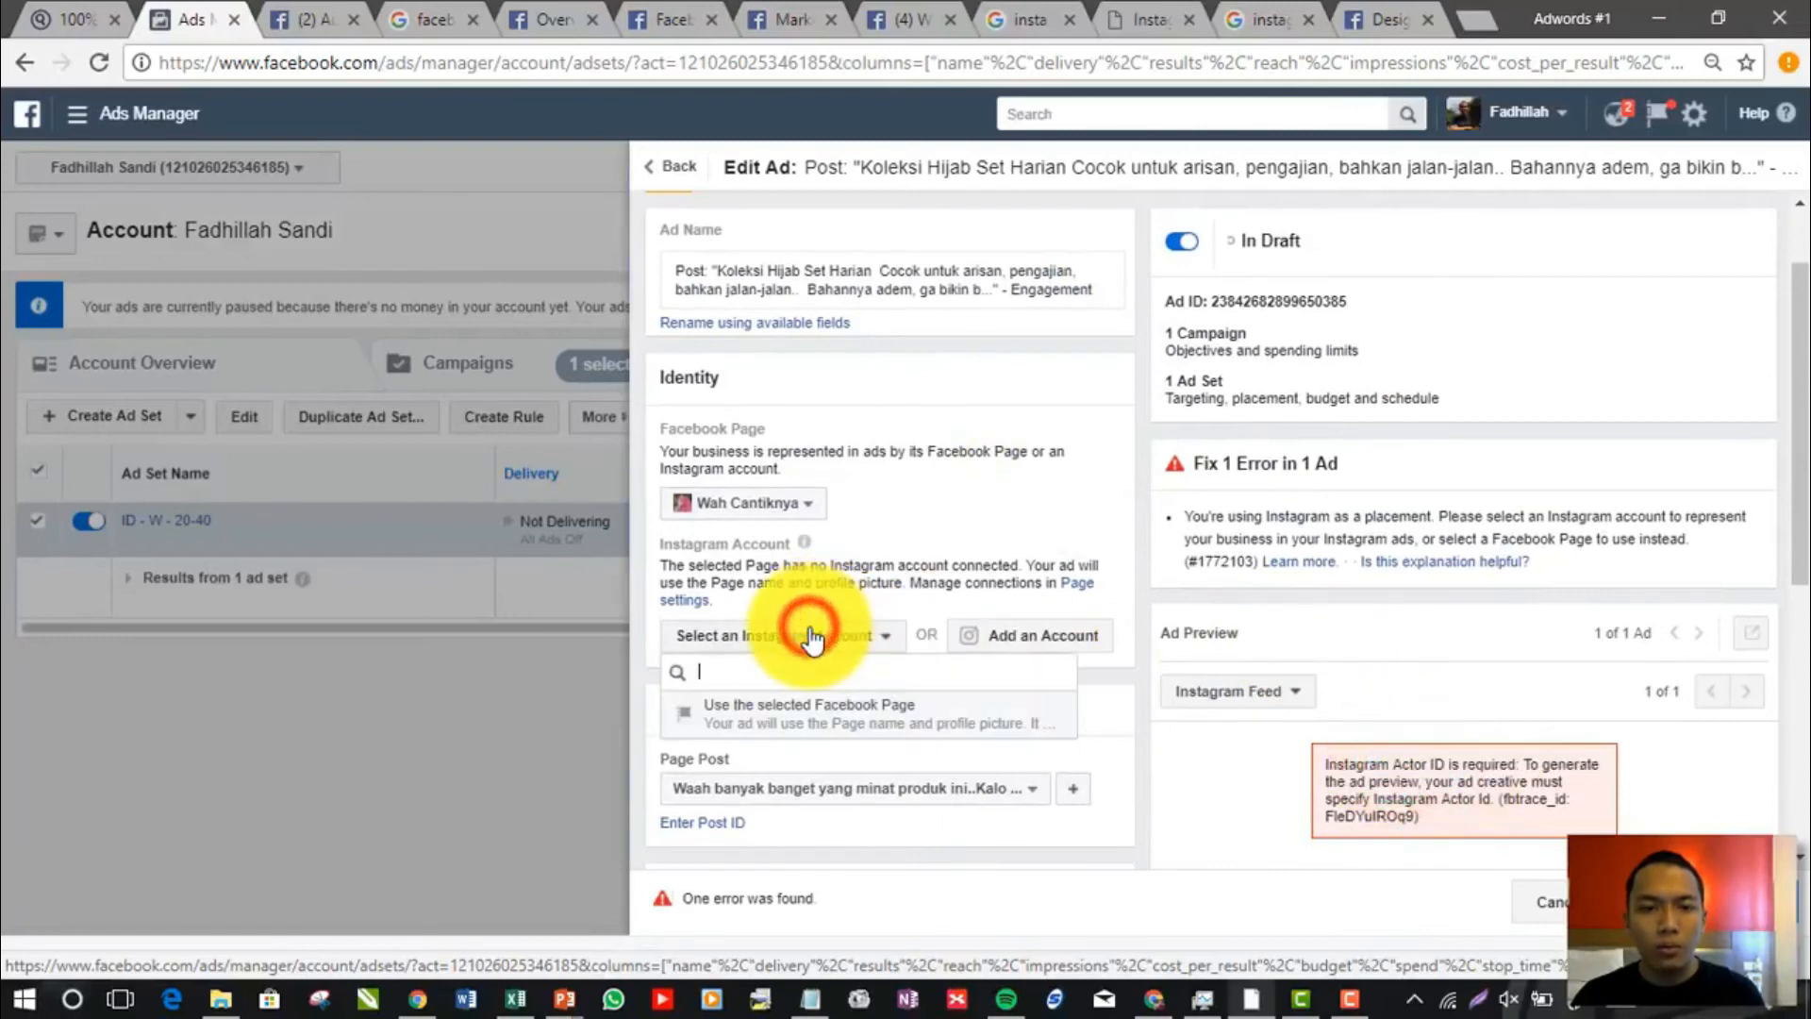
{"action": "left_click", "coordinate": [823, 725]}
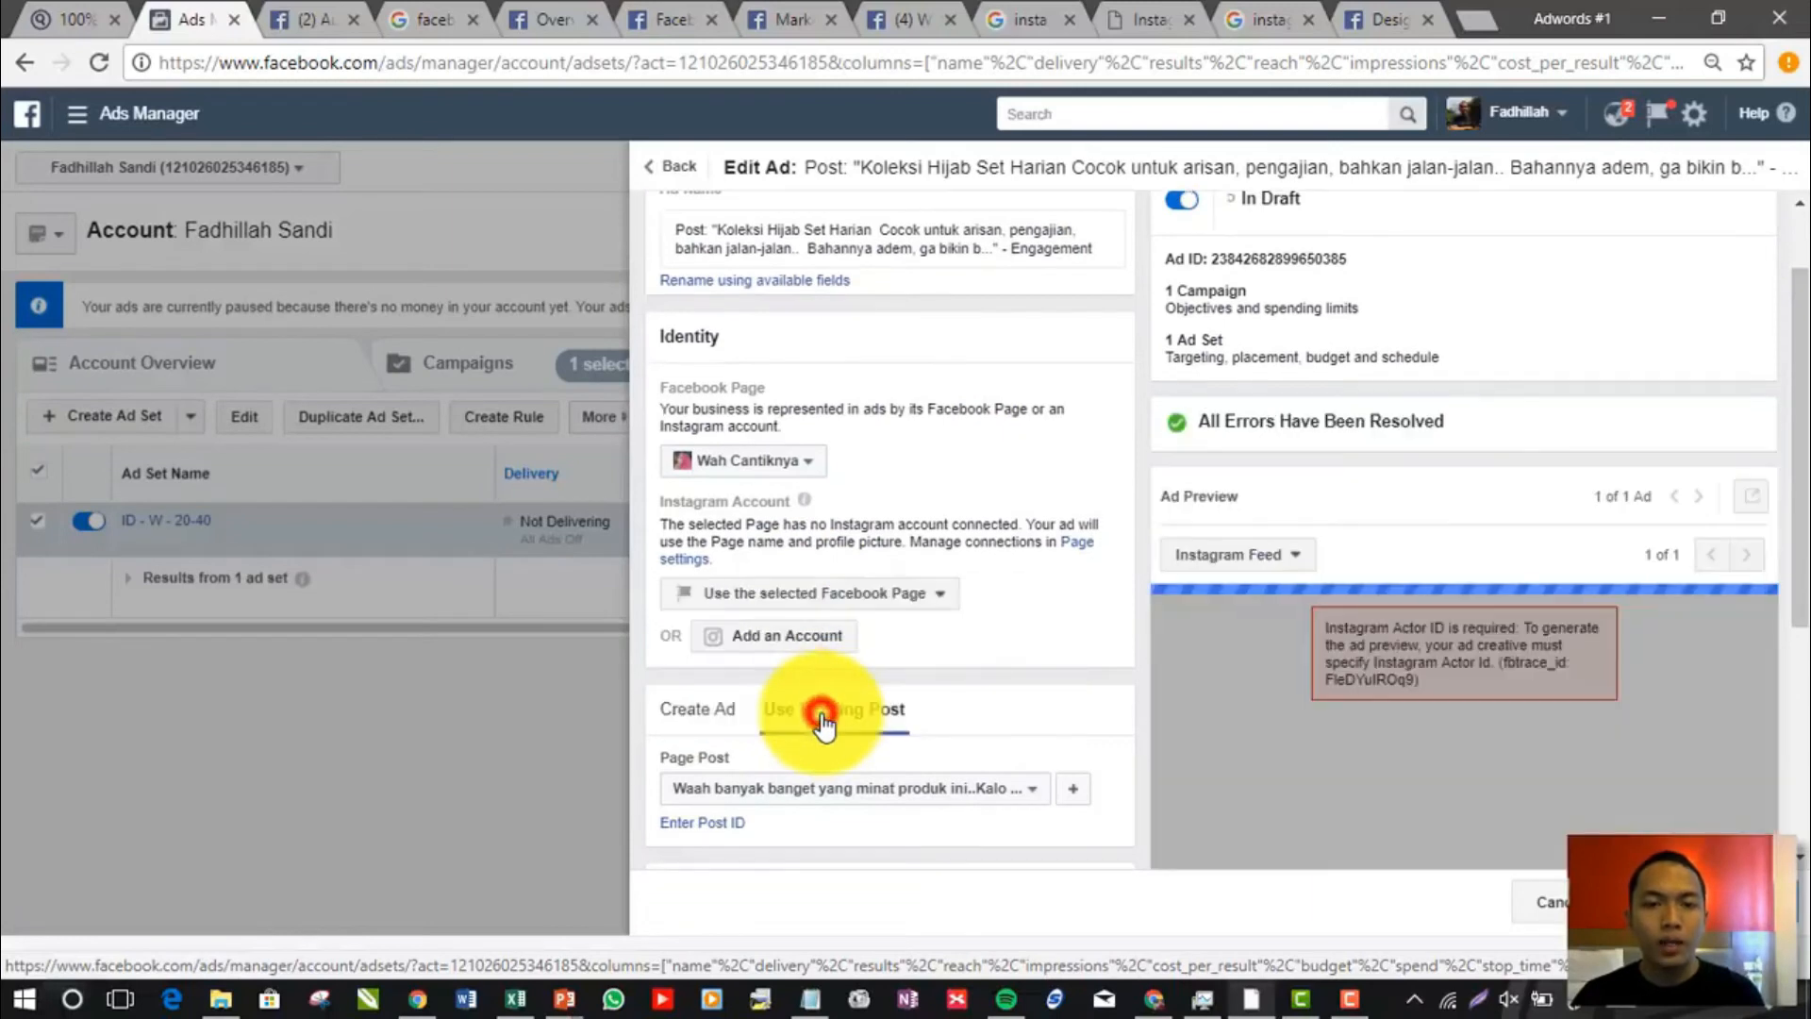
{"action": "scroll", "coordinate": [1452, 557], "scroll_direction": "down", "scroll_amount": 4}
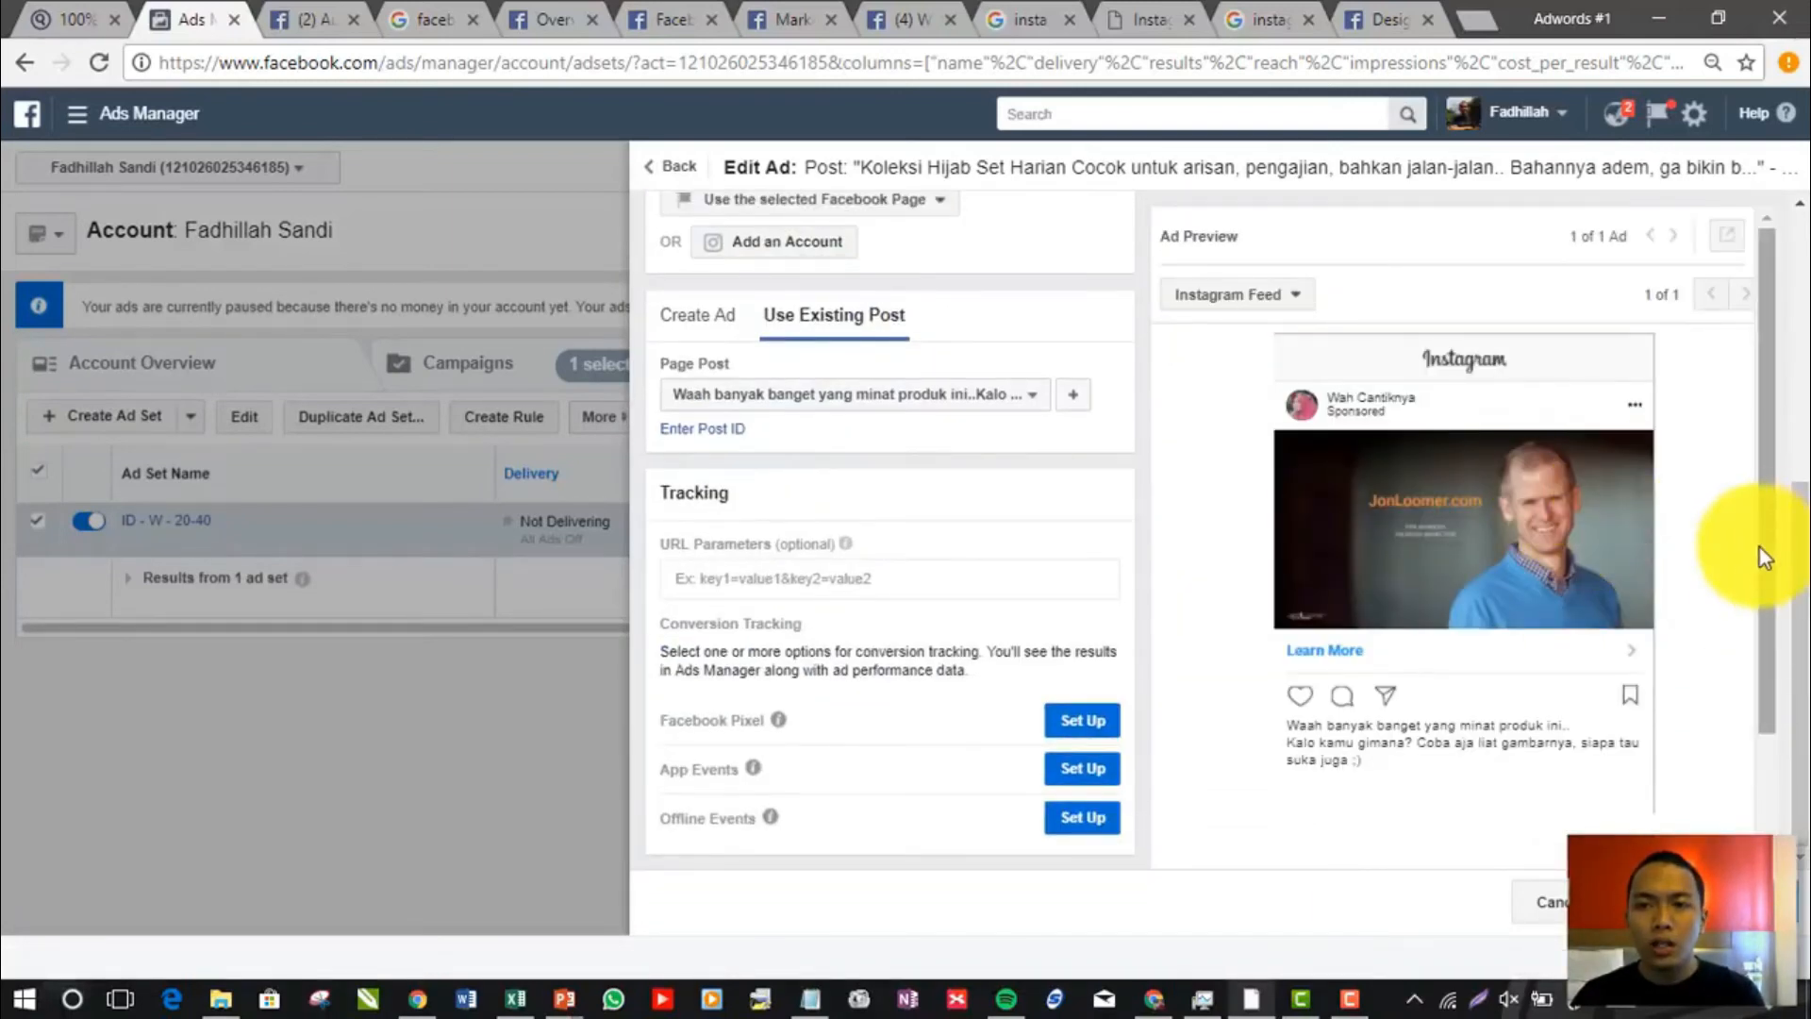
{"action": "left_click_drag", "start_coordinate": [1758, 545], "coordinate": [1758, 570]}
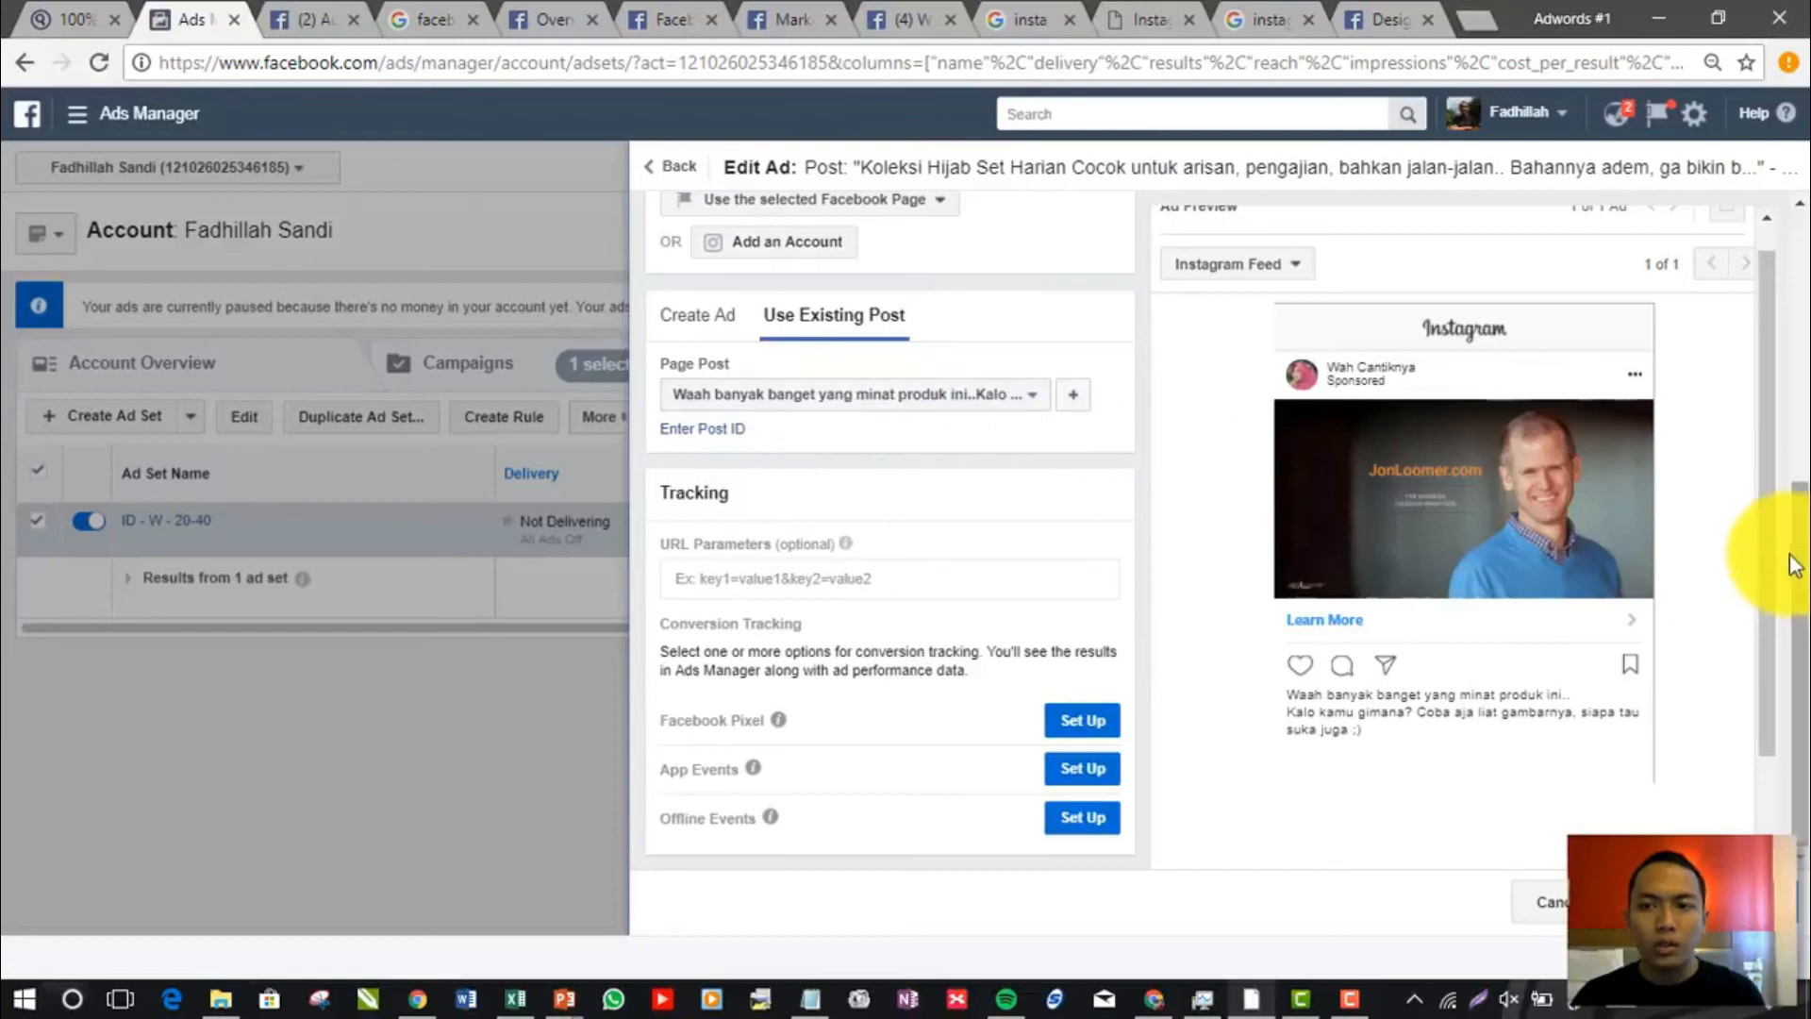
{"action": "left_click_drag", "start_coordinate": [1758, 544], "coordinate": [1758, 525]}
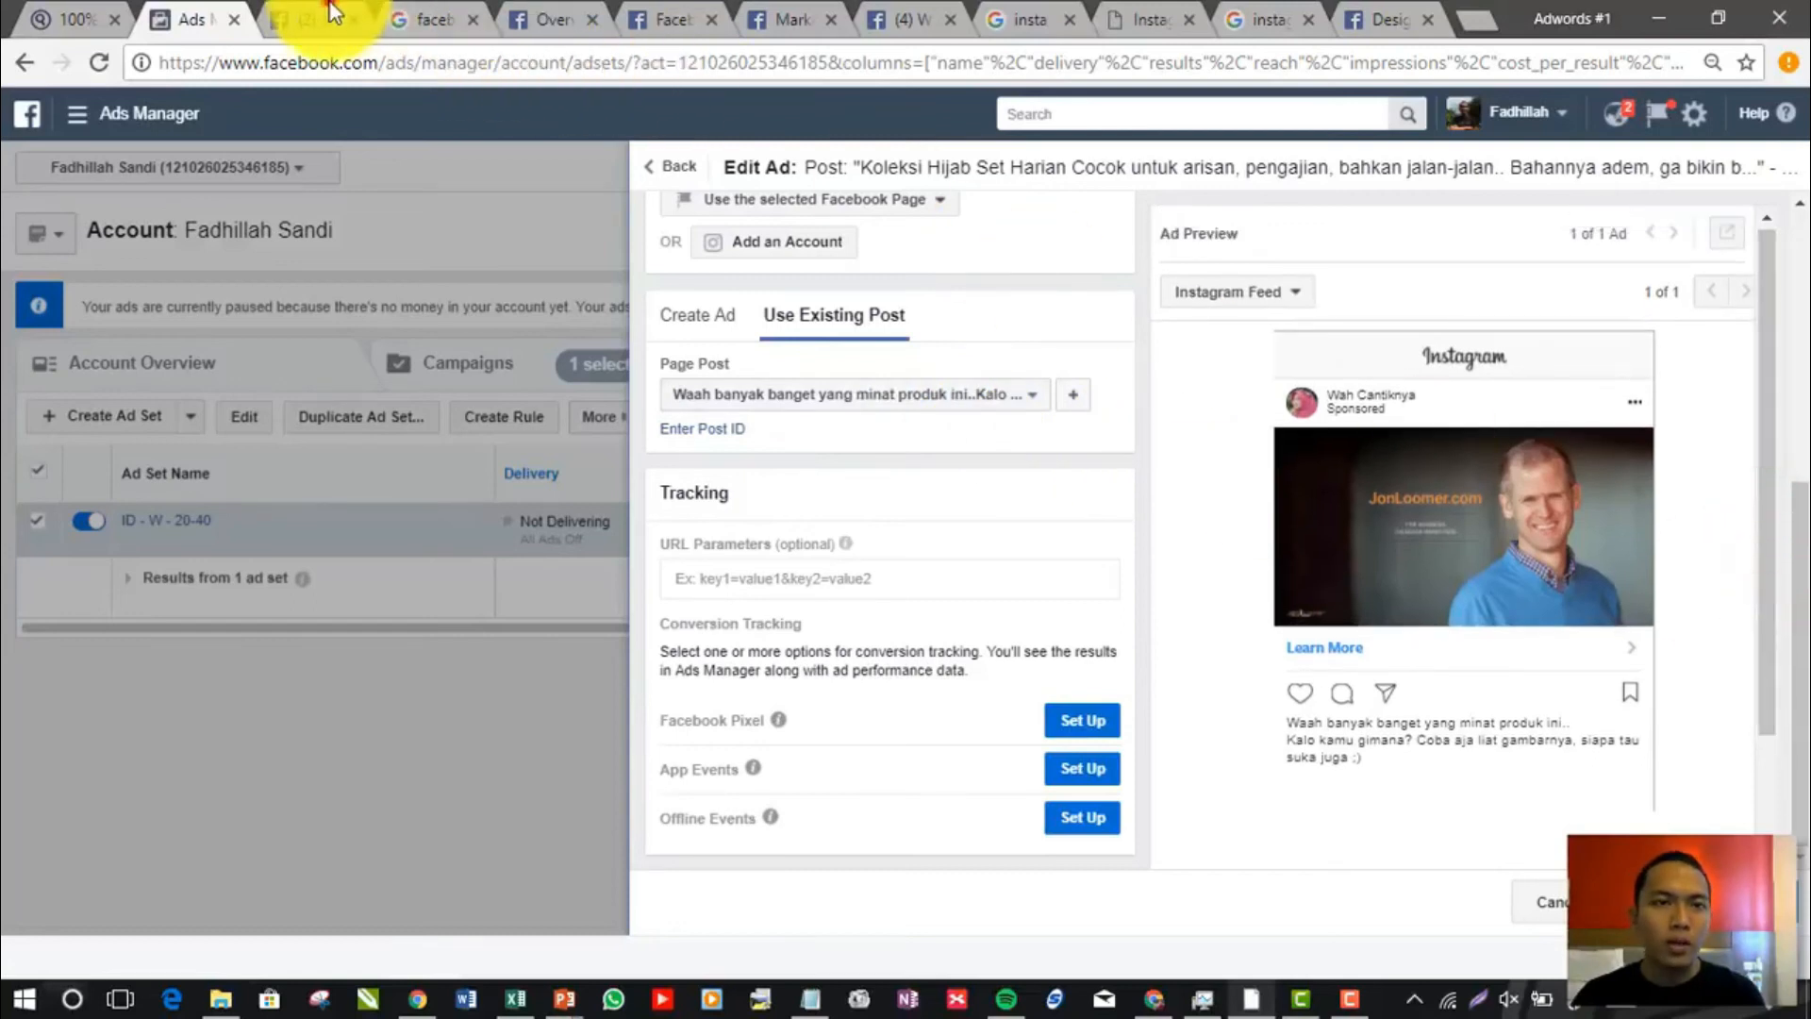
Look through the open browser pages for the Wah Cantiknya post and go from it to the Page's home
{"action": "left_click", "coordinate": [306, 19]}
{"action": "left_click", "coordinate": [422, 18]}
{"action": "left_click", "coordinate": [542, 17]}
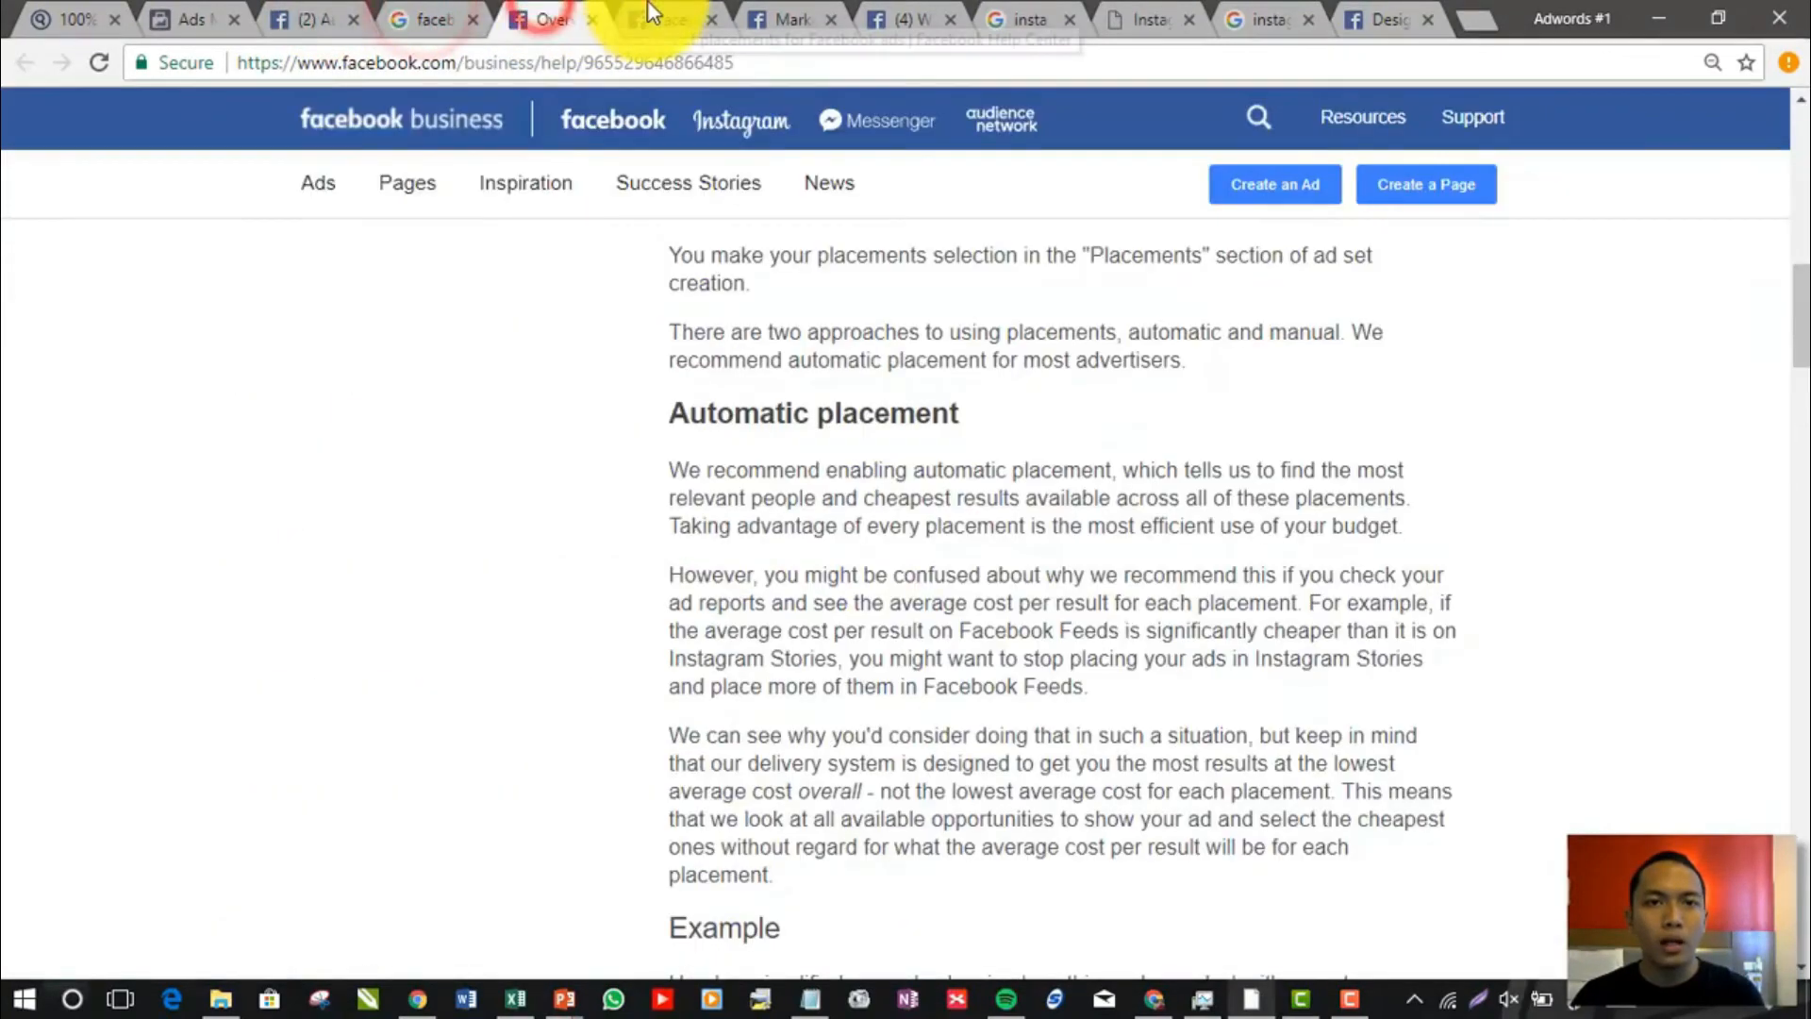
{"action": "left_click", "coordinate": [665, 19]}
{"action": "left_click", "coordinate": [314, 19]}
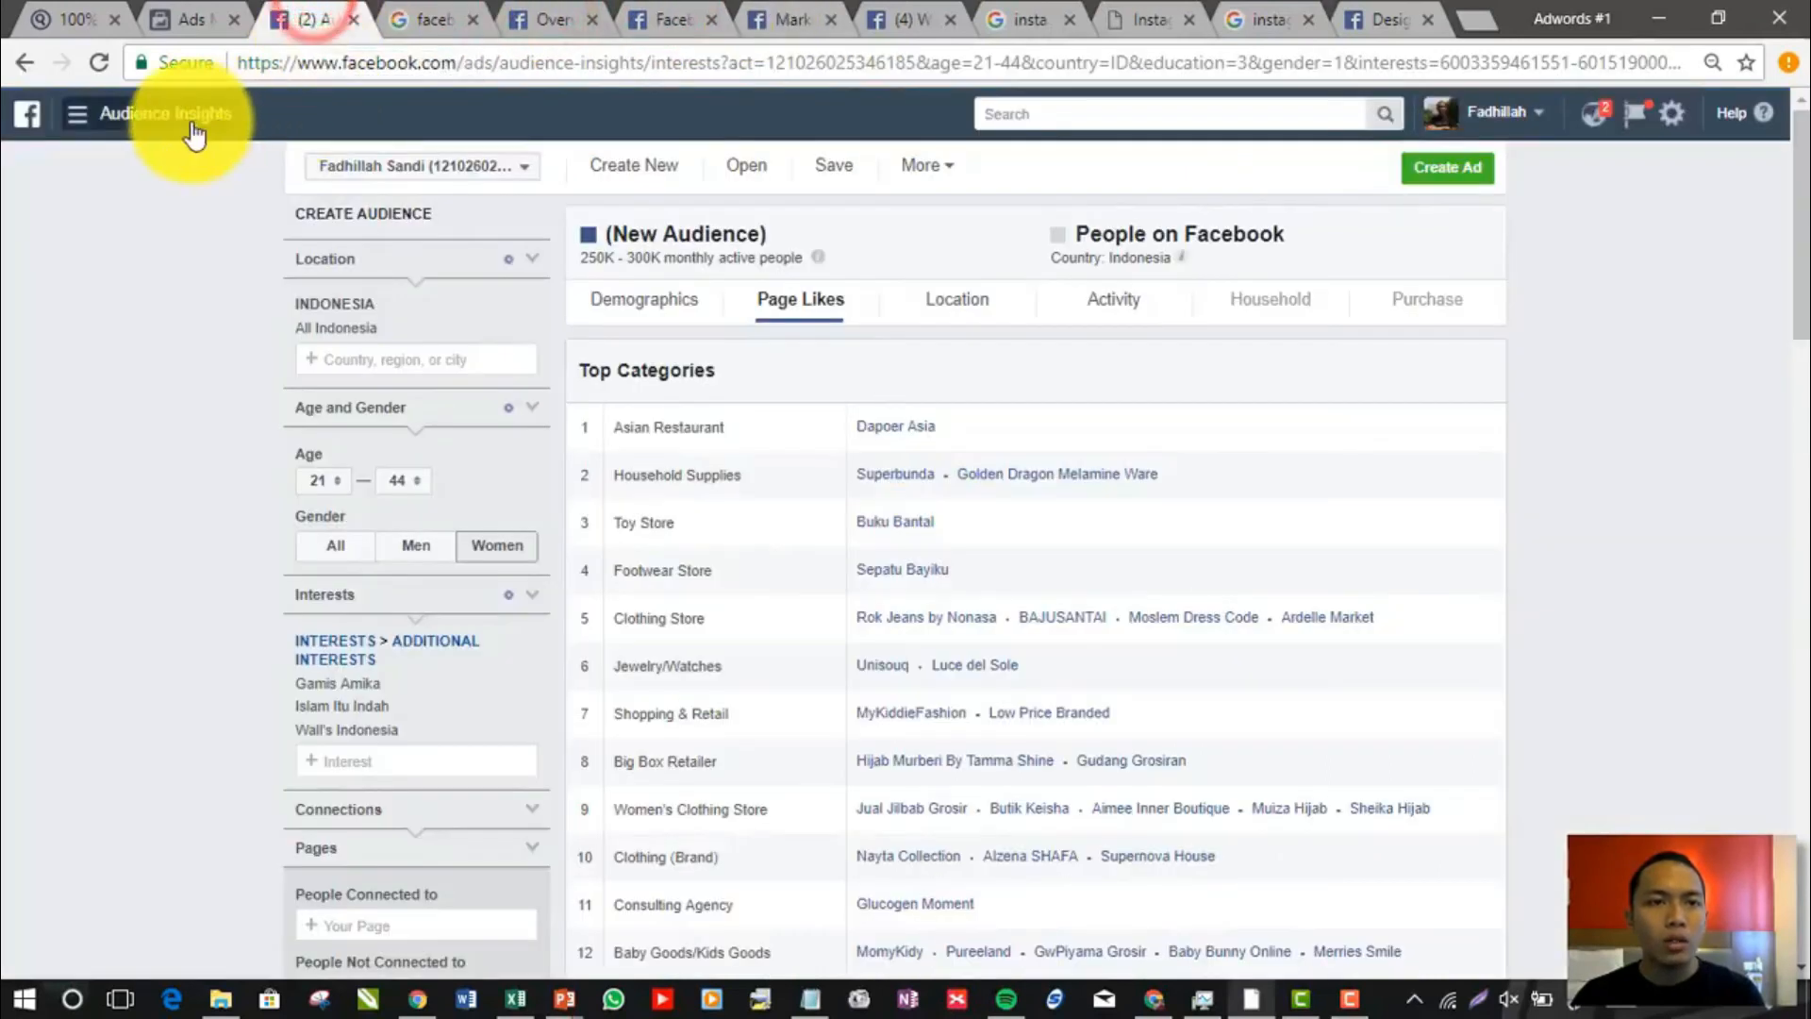
{"action": "left_click", "coordinate": [429, 19]}
{"action": "left_click", "coordinate": [421, 60]}
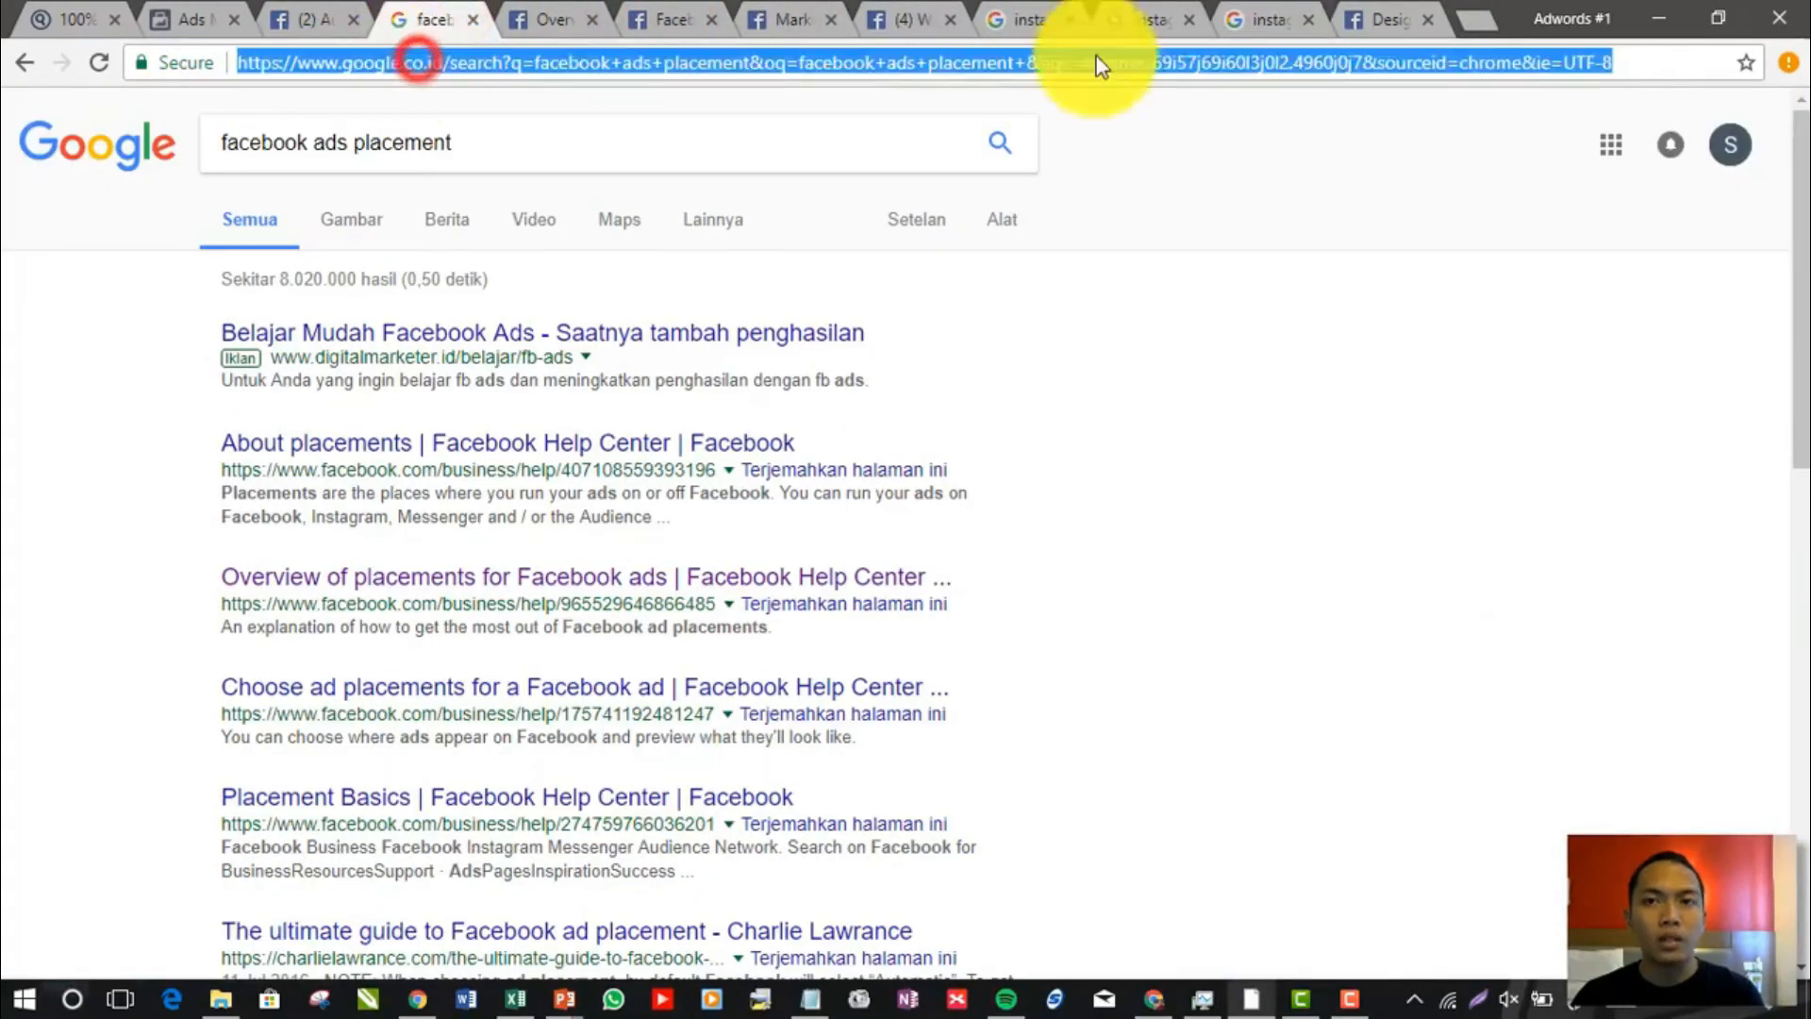
{"action": "left_click", "coordinate": [903, 19]}
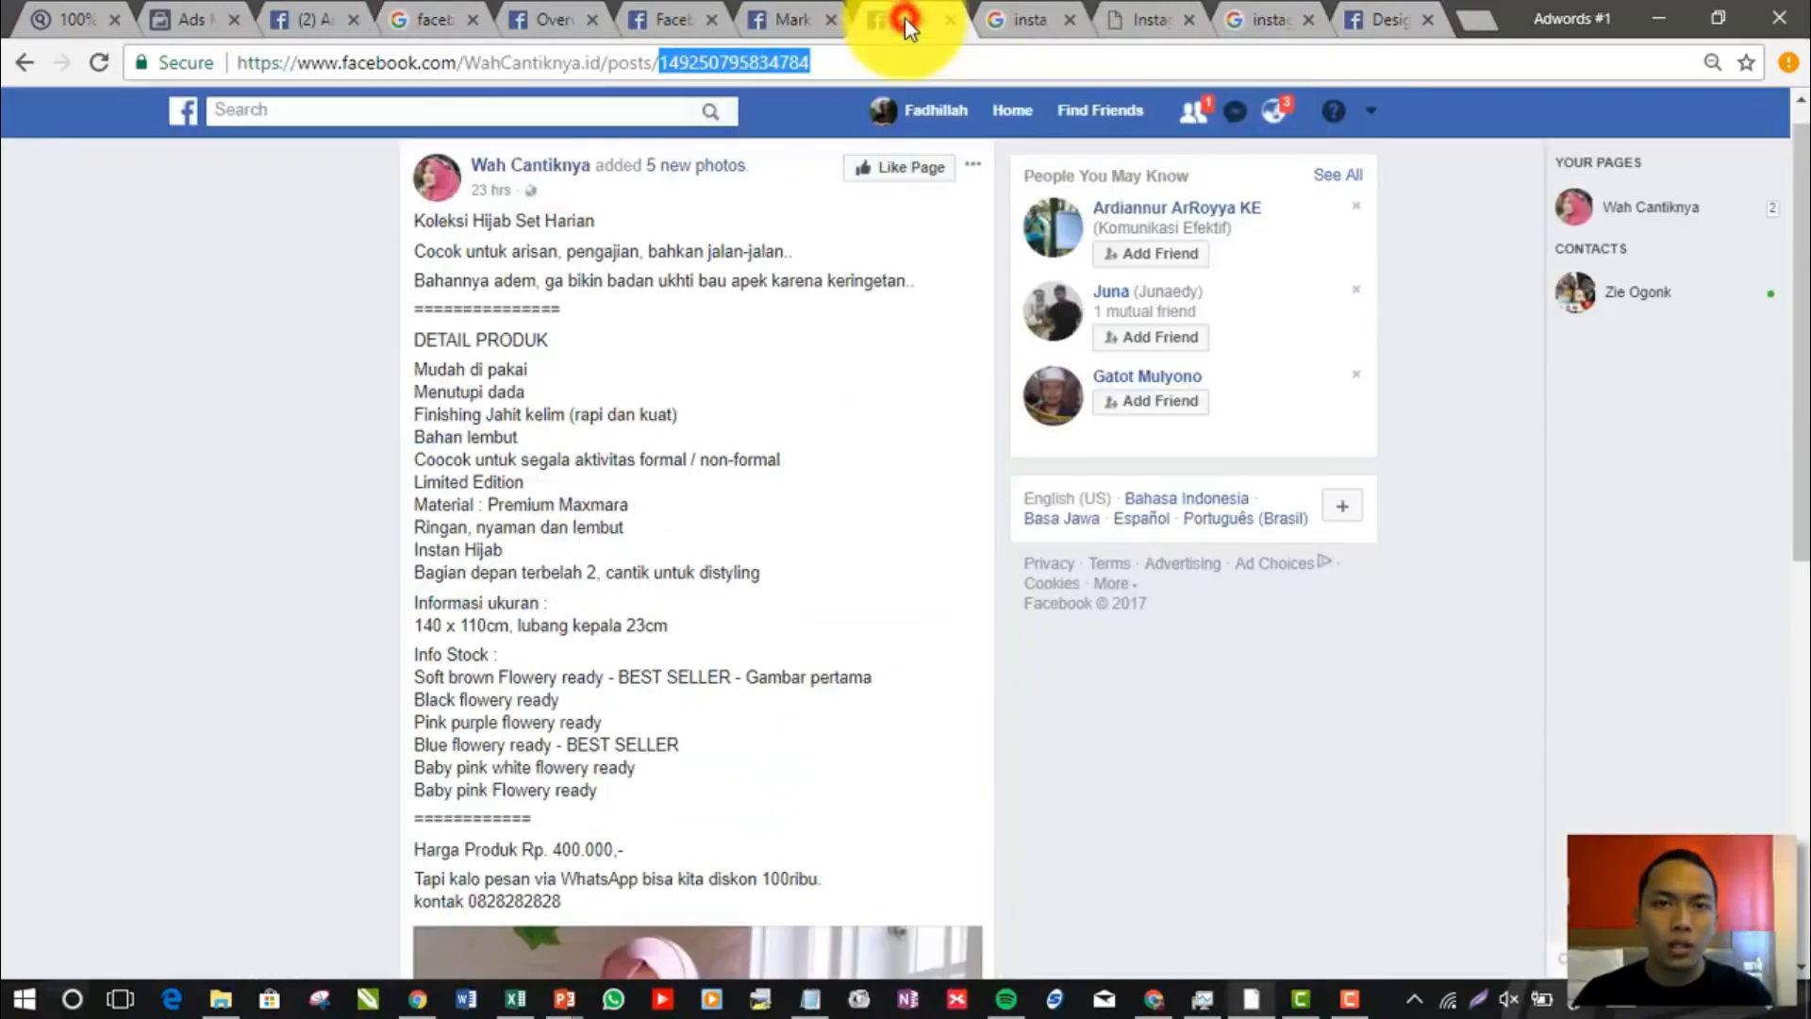
{"action": "left_click", "coordinate": [528, 193]}
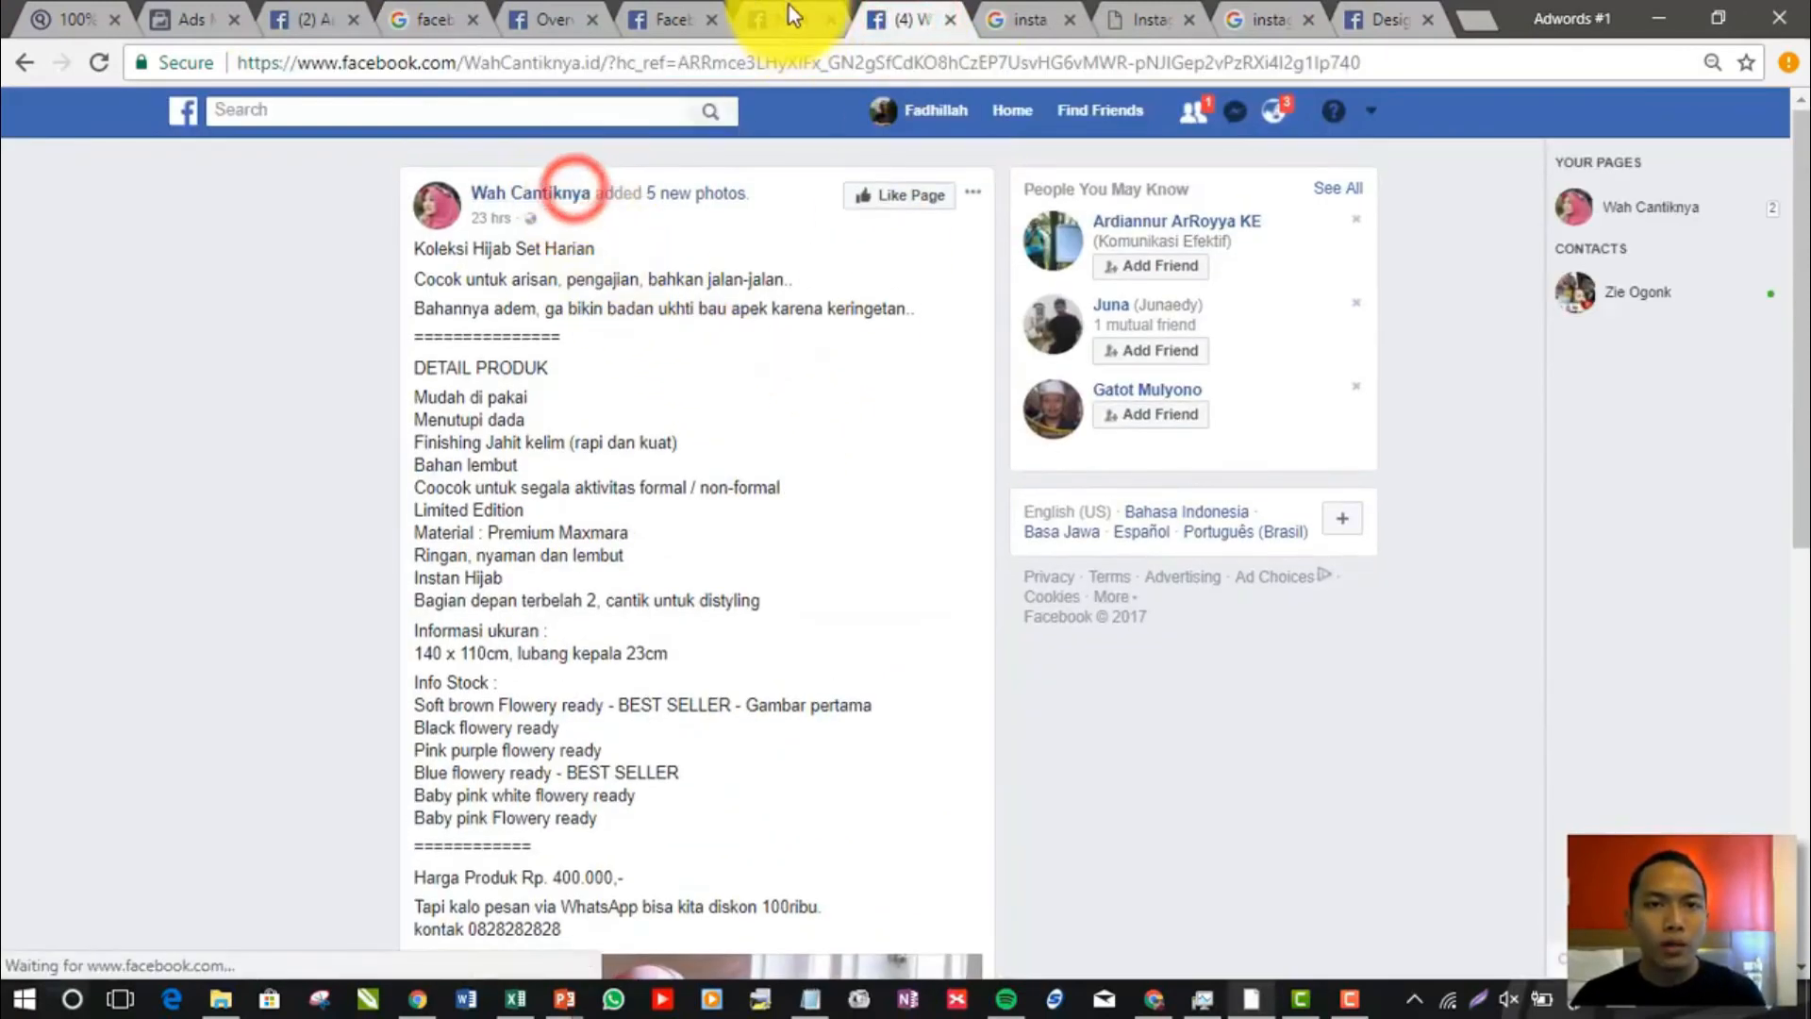
{"action": "left_click", "coordinate": [788, 19]}
{"action": "left_click", "coordinate": [891, 19]}
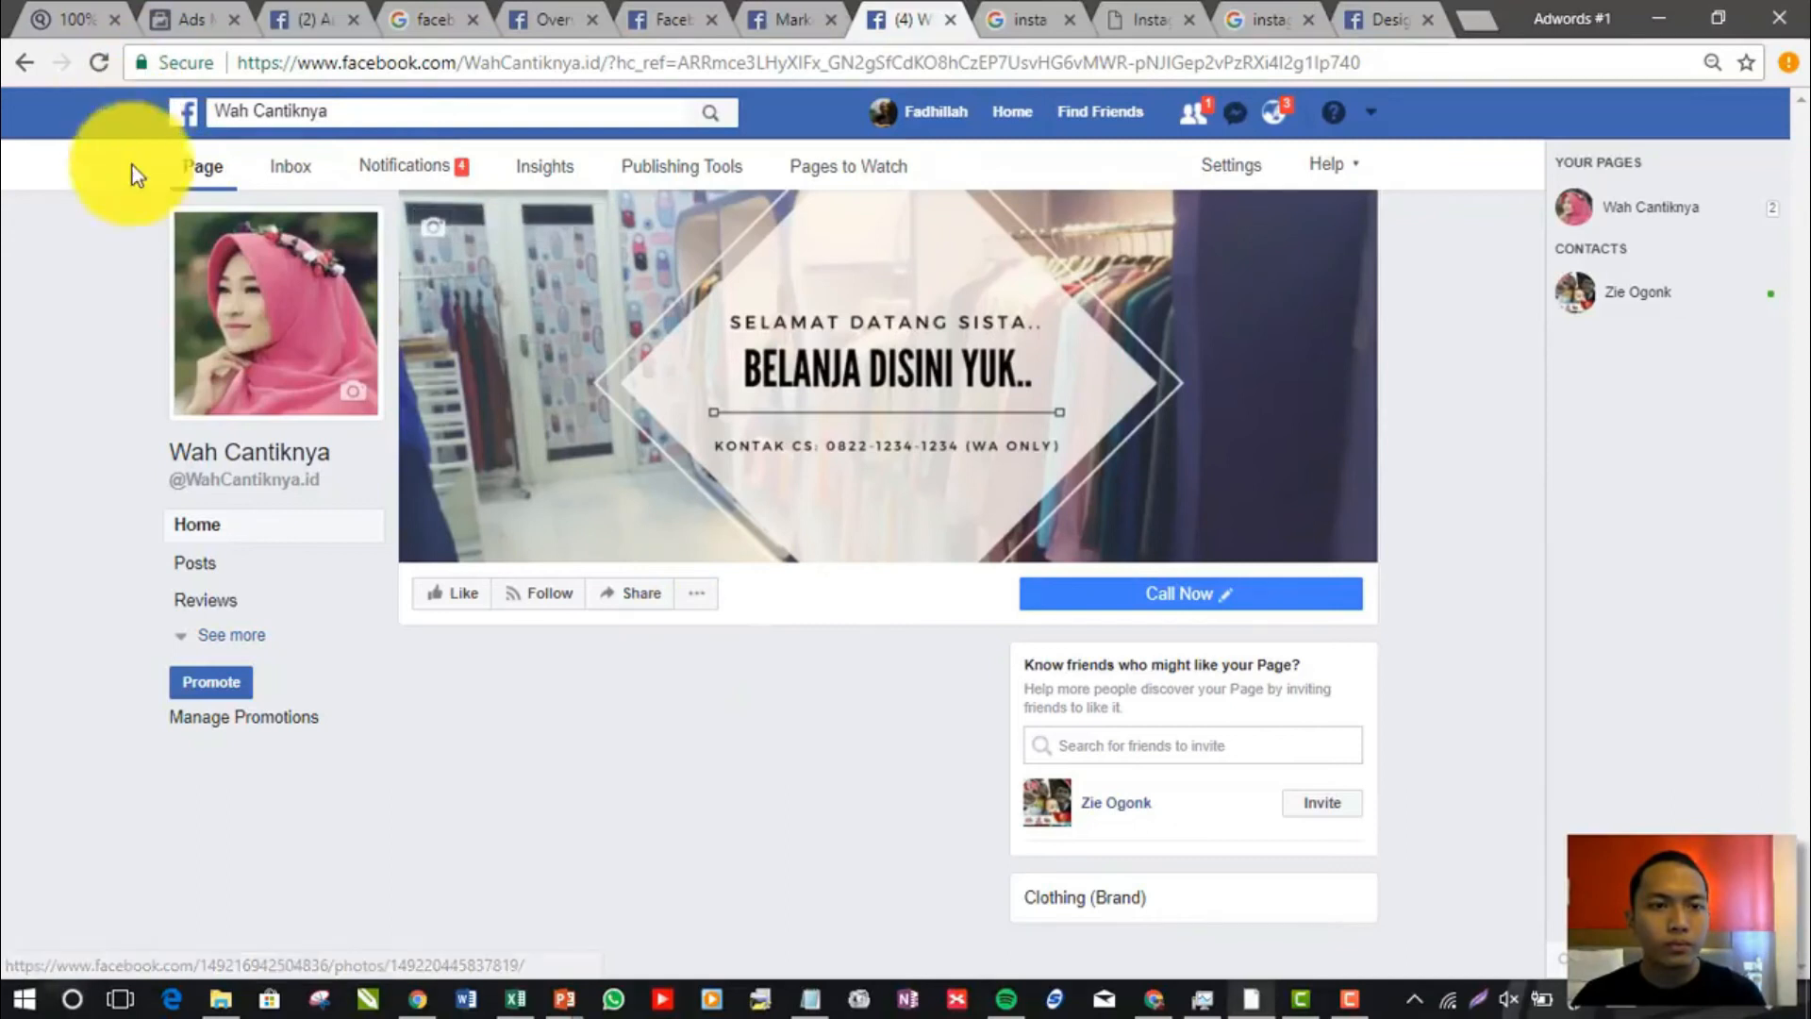
Review the "Waah banyak banget" post on the Page, highlighting its two-line caption and clearing the selection
{"action": "scroll", "coordinate": [594, 595], "scroll_direction": "down", "scroll_amount": 4}
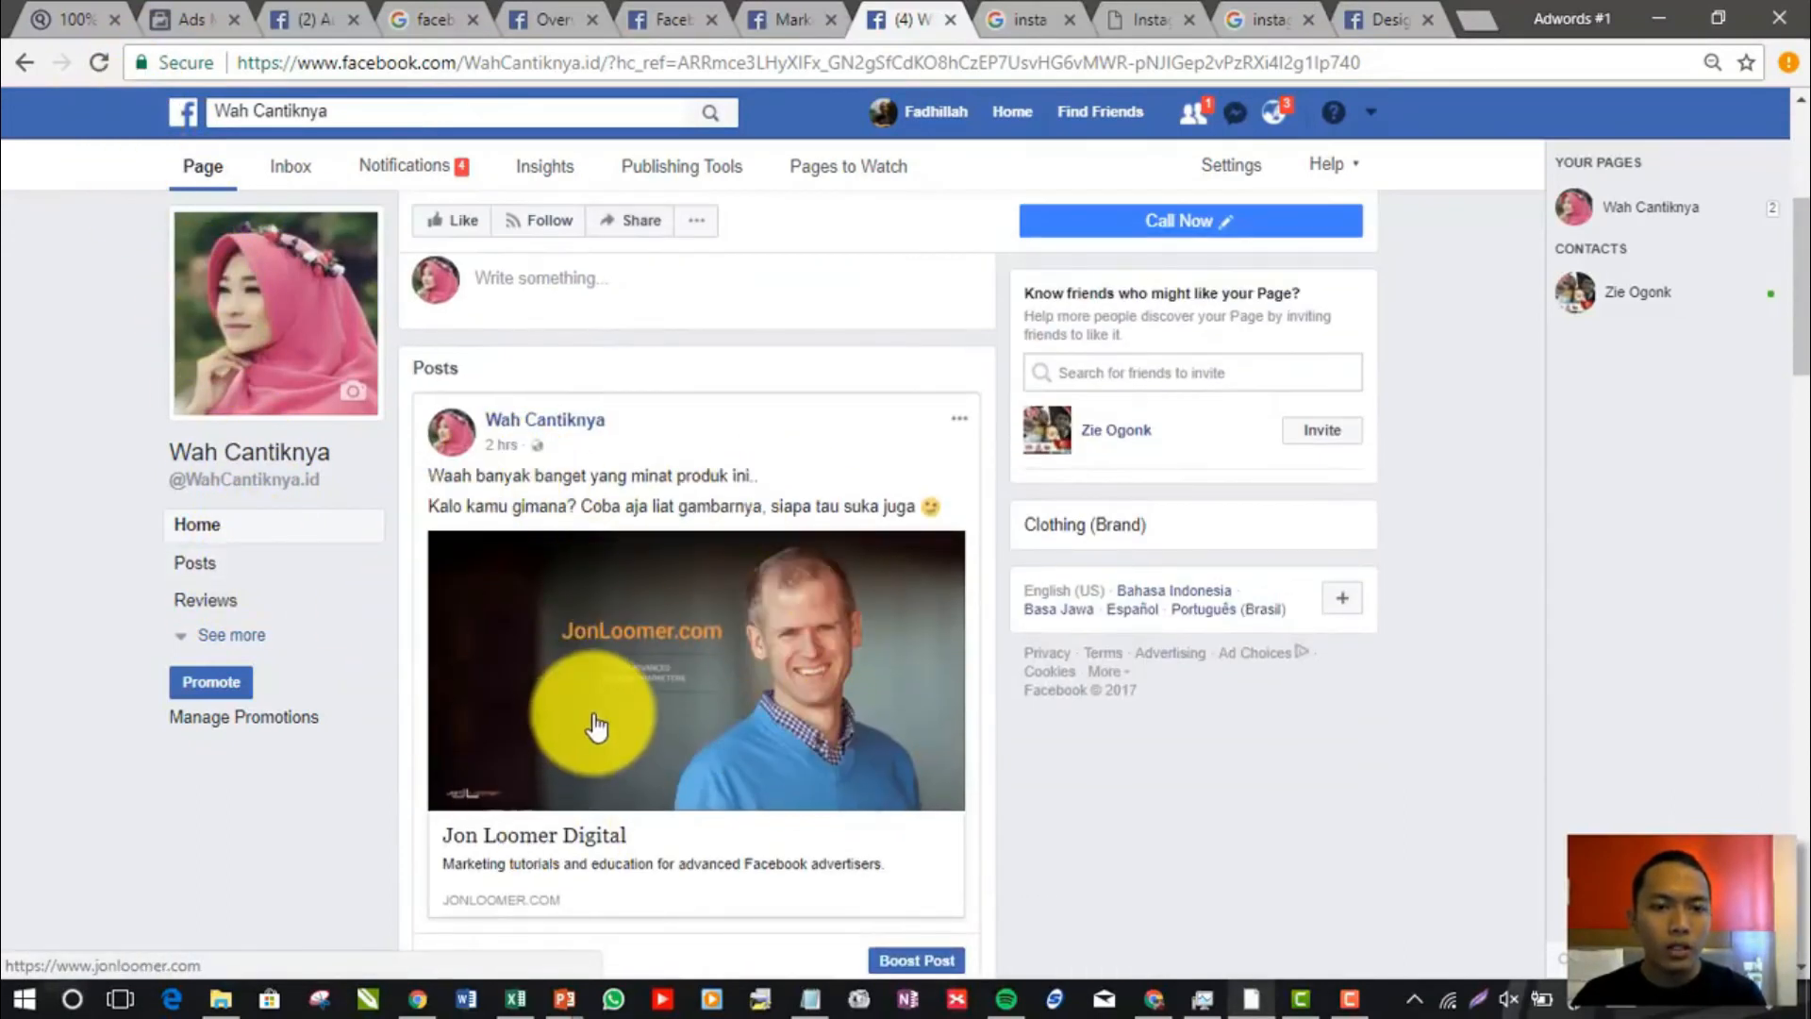
{"action": "scroll", "coordinate": [603, 745], "scroll_direction": "down", "scroll_amount": 5}
{"action": "scroll", "coordinate": [849, 622], "scroll_direction": "up", "scroll_amount": 5}
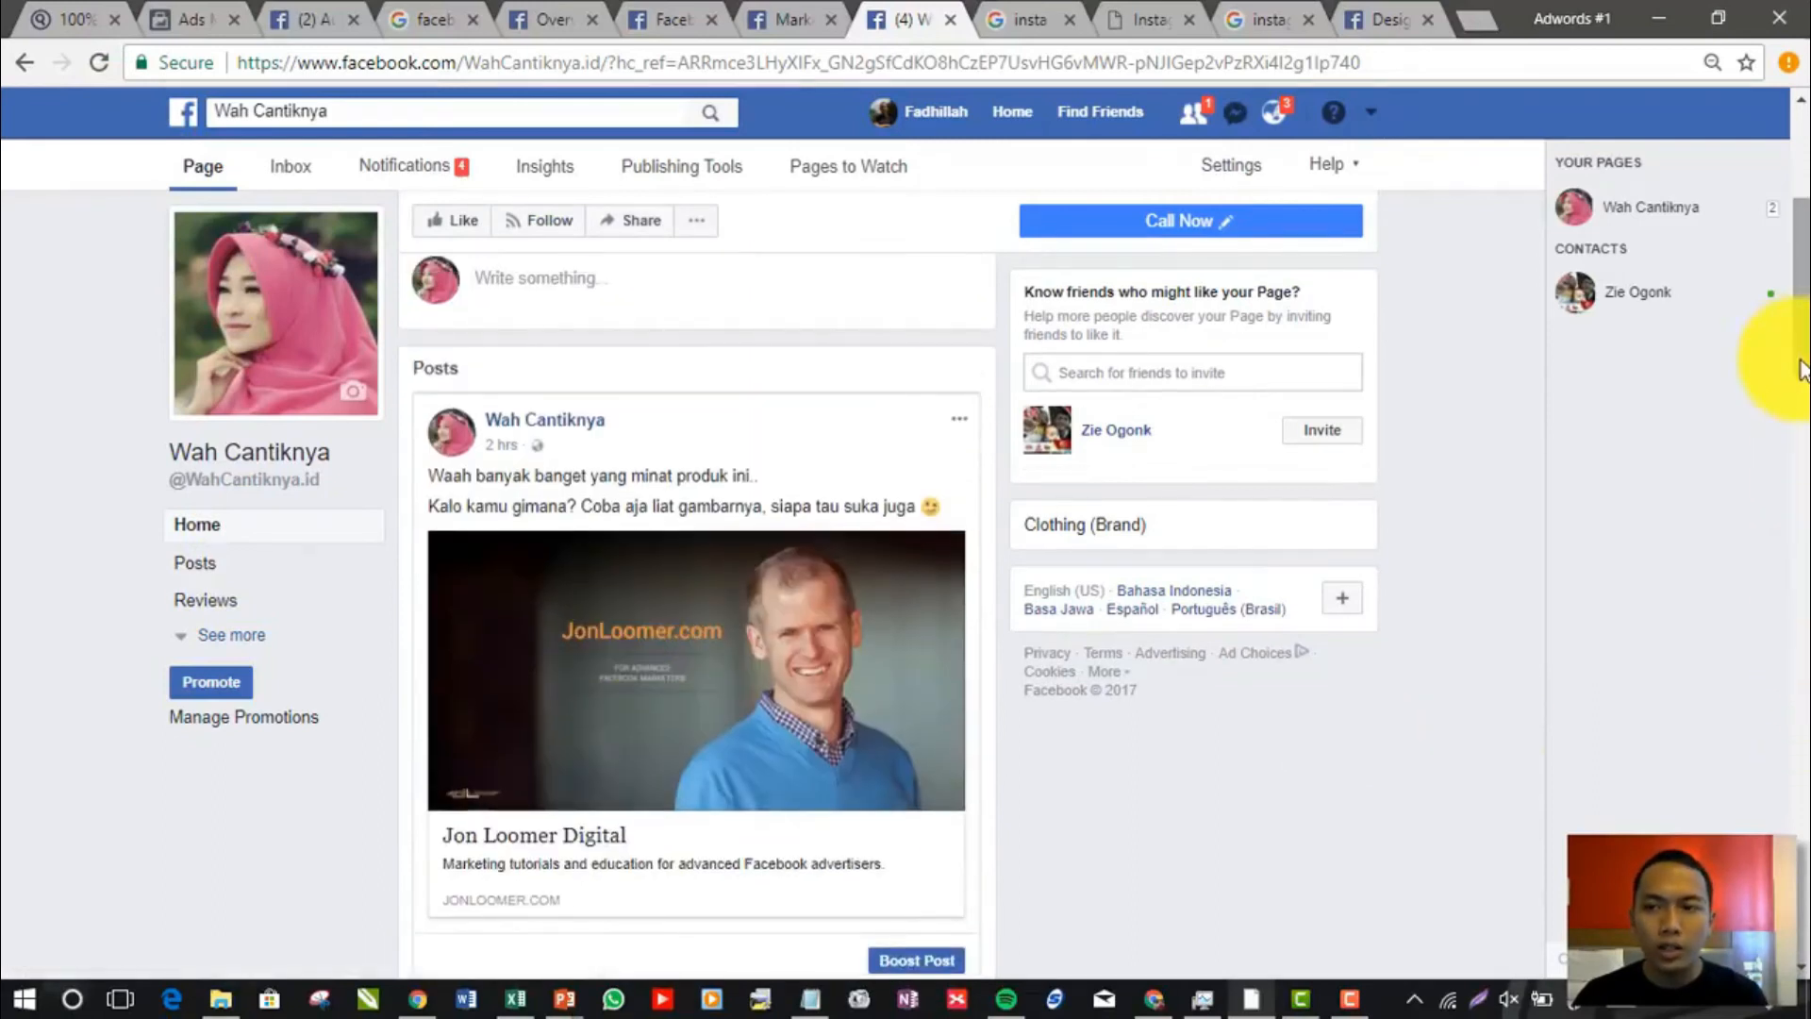
{"action": "left_click_drag", "start_coordinate": [1800, 360], "coordinate": [1801, 371]}
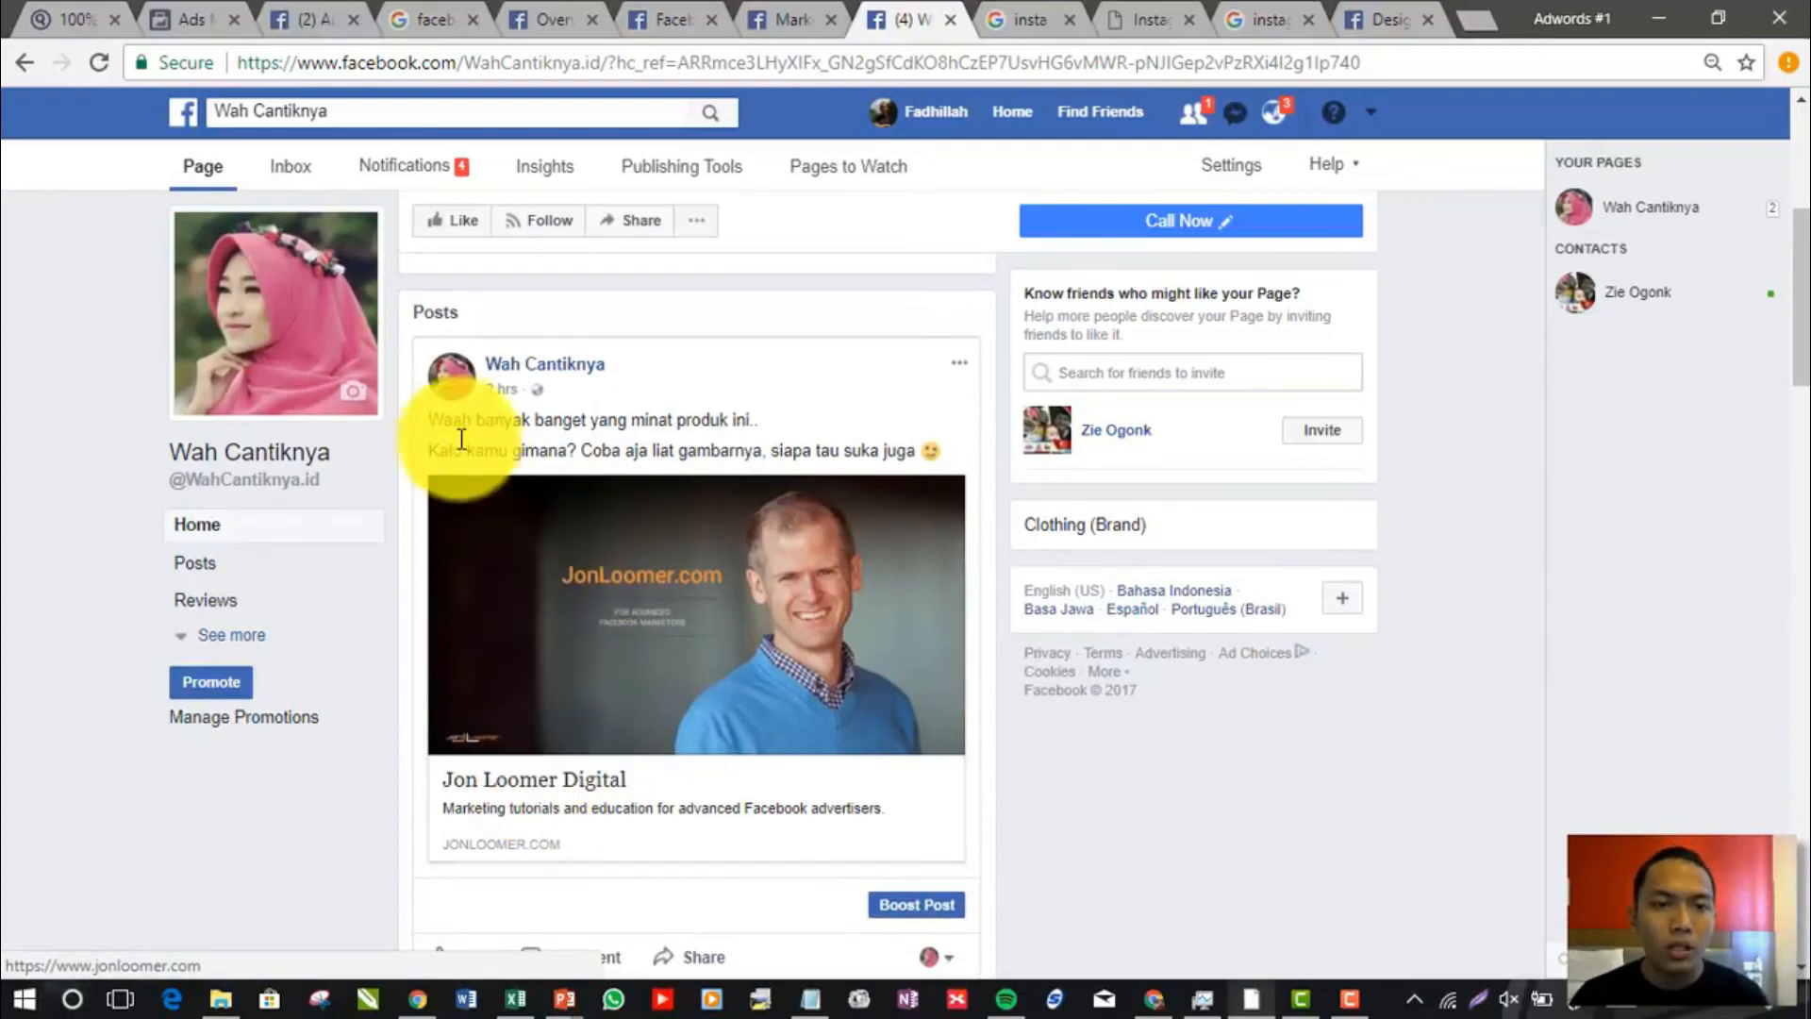
{"action": "left_click", "coordinate": [433, 416]}
{"action": "left_click_drag", "start_coordinate": [651, 416], "coordinate": [926, 445]}
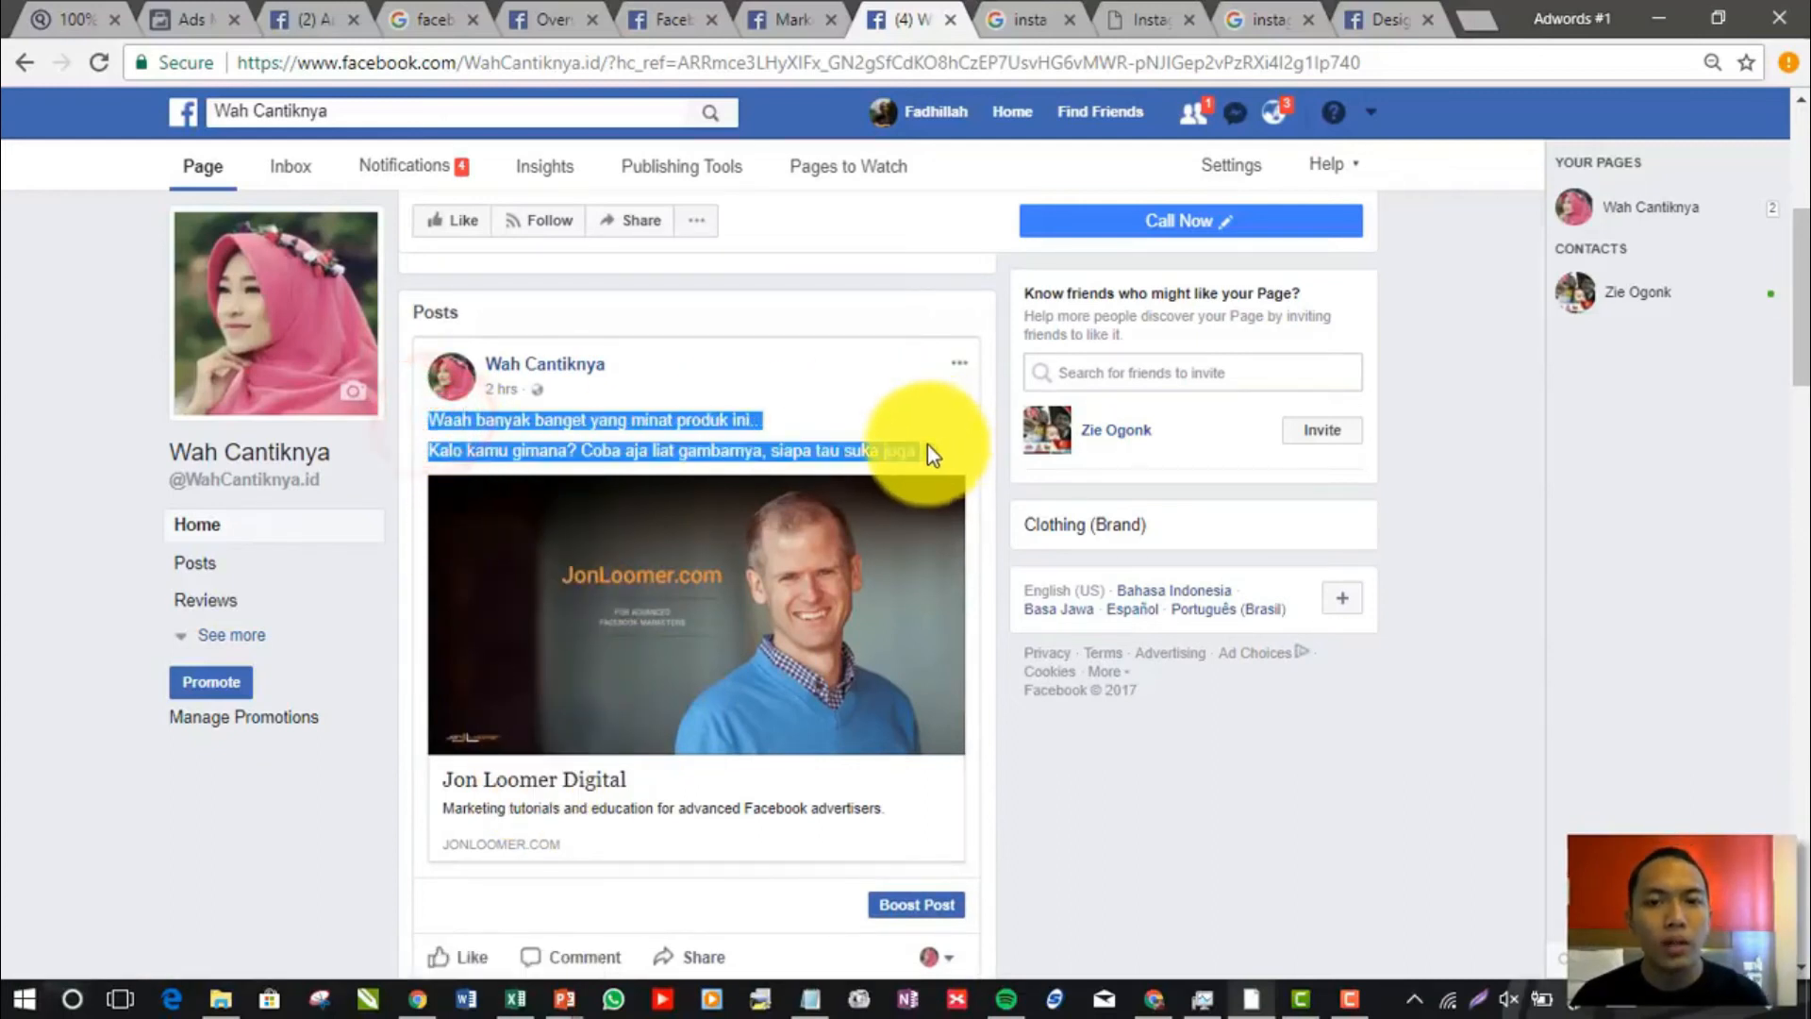
{"action": "left_click", "coordinate": [887, 457]}
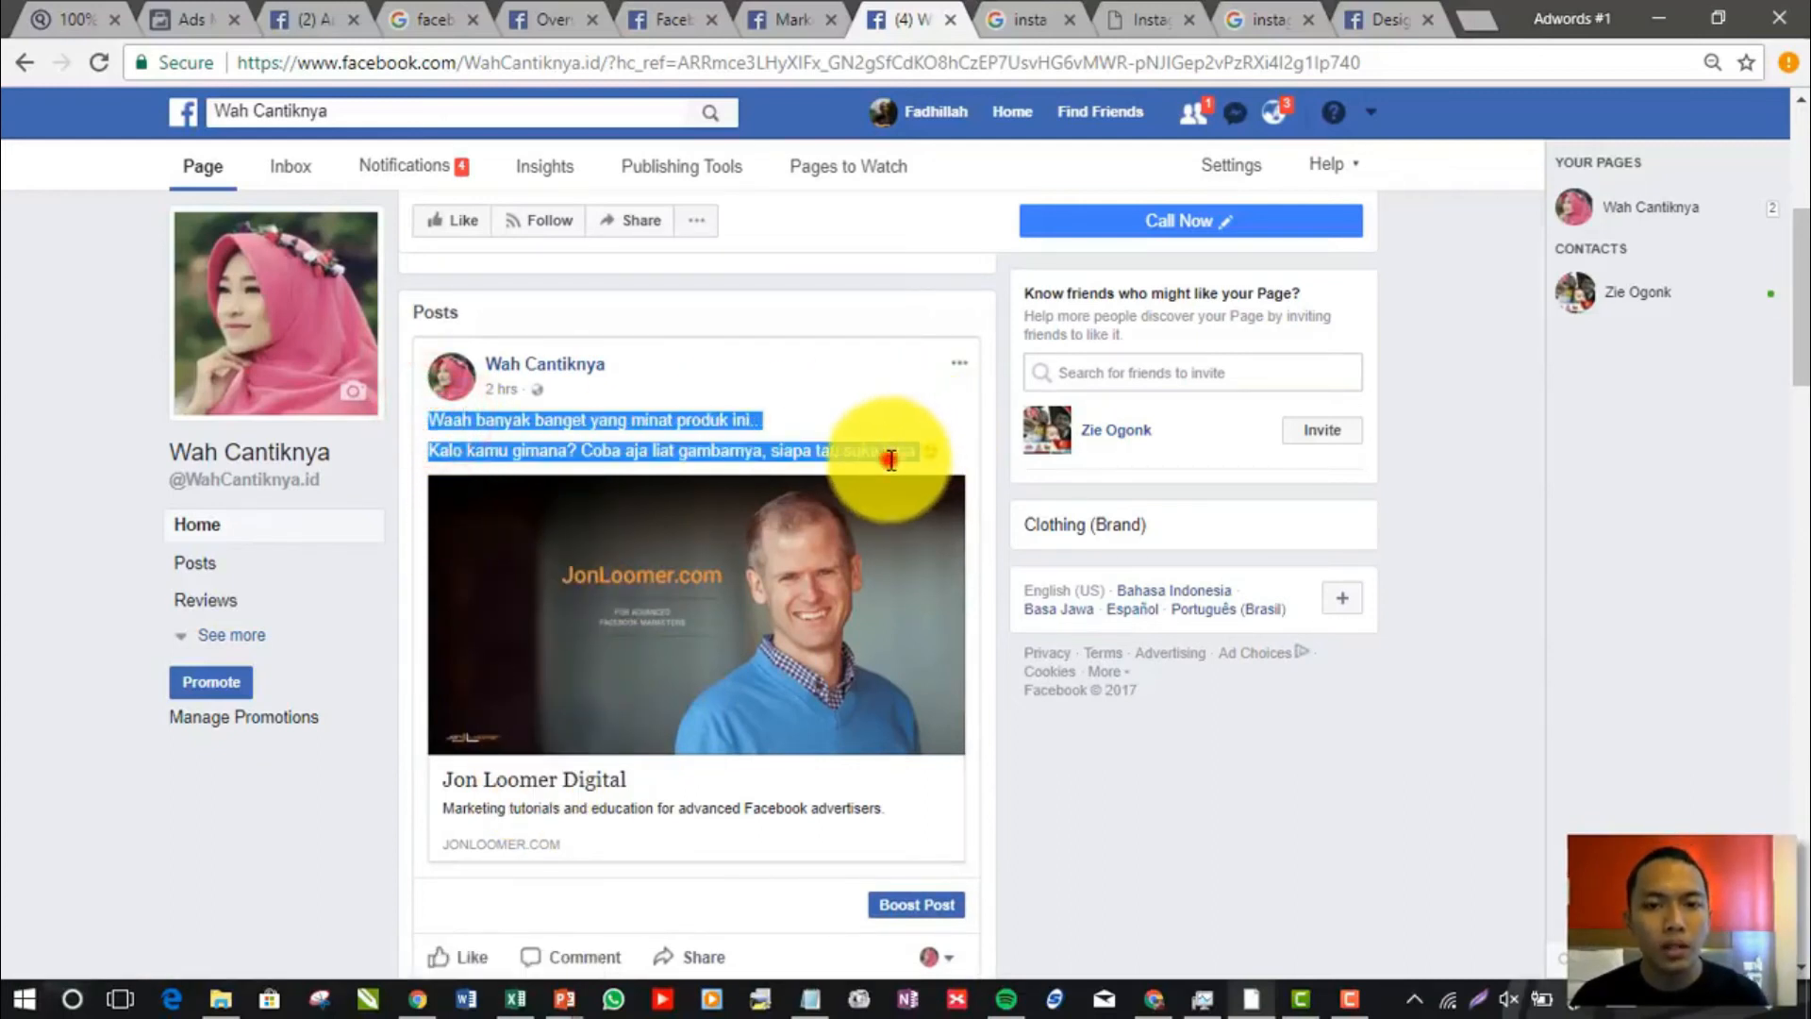
Open the post's jonloomer.com link, return to the Page, and compare the link post with the "Koleksi Hijab Set Harian" photo post
{"action": "left_click", "coordinate": [670, 626]}
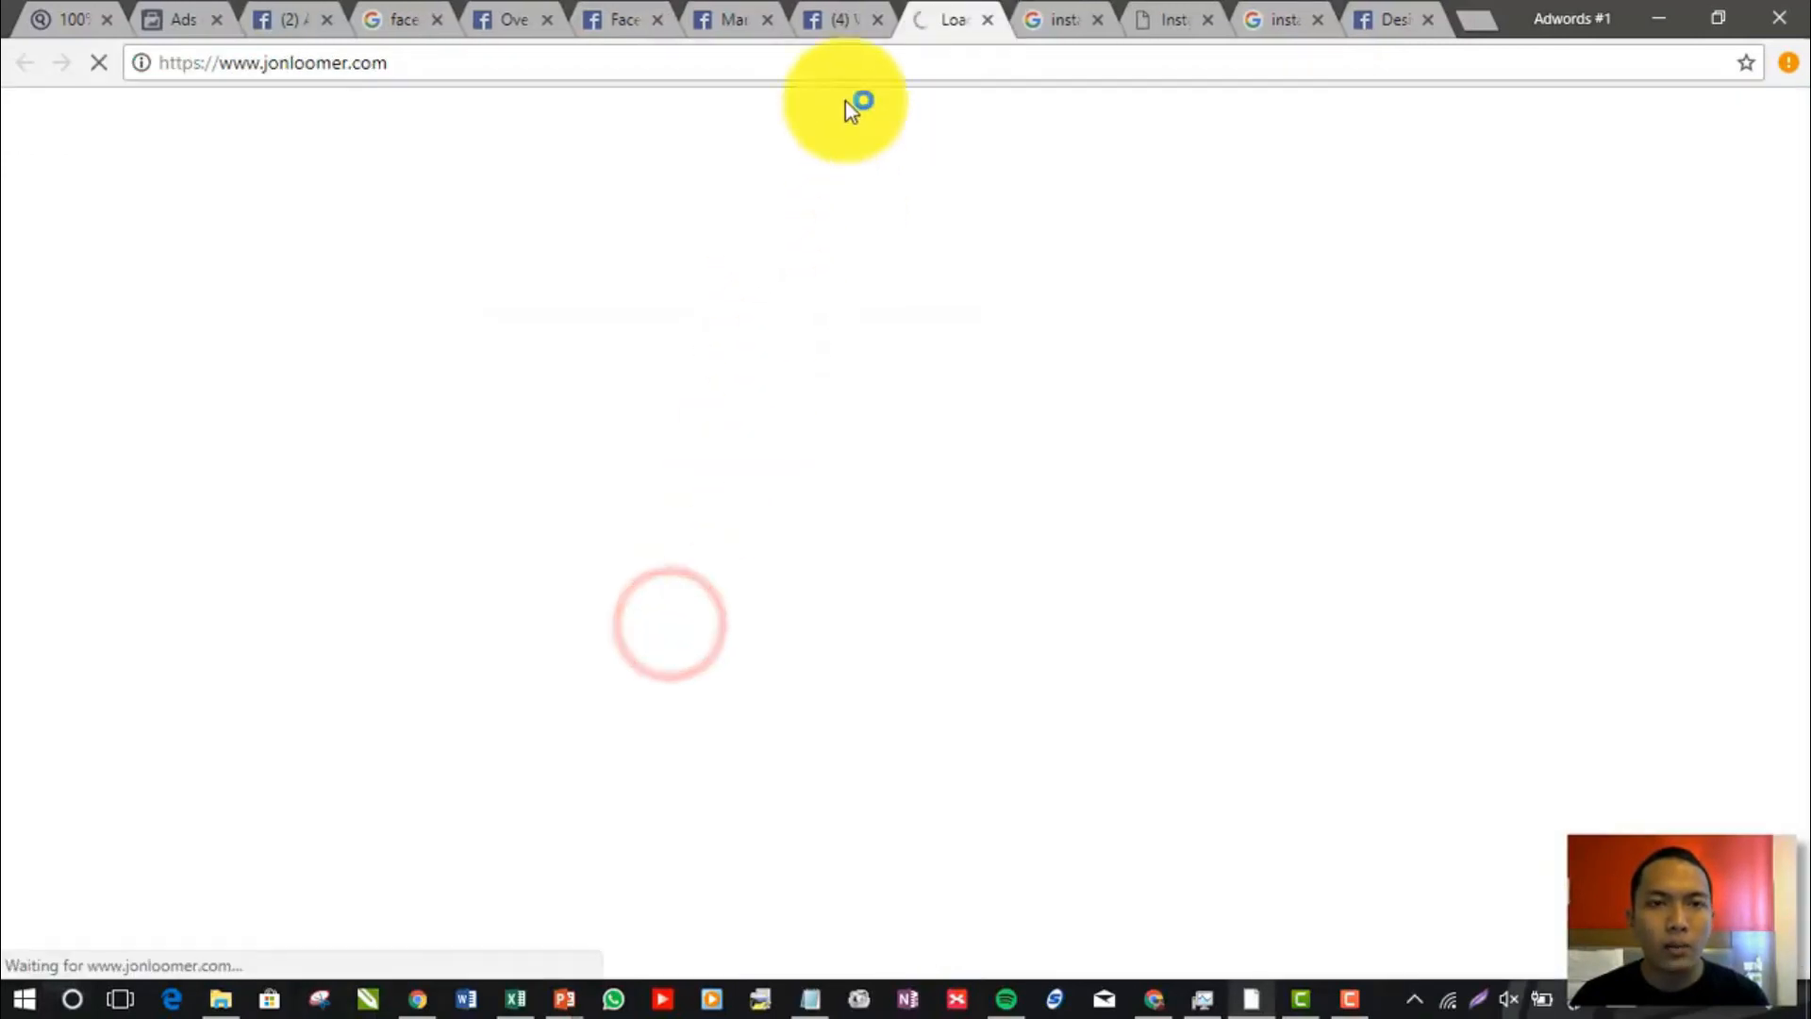
{"action": "left_click", "coordinate": [860, 14]}
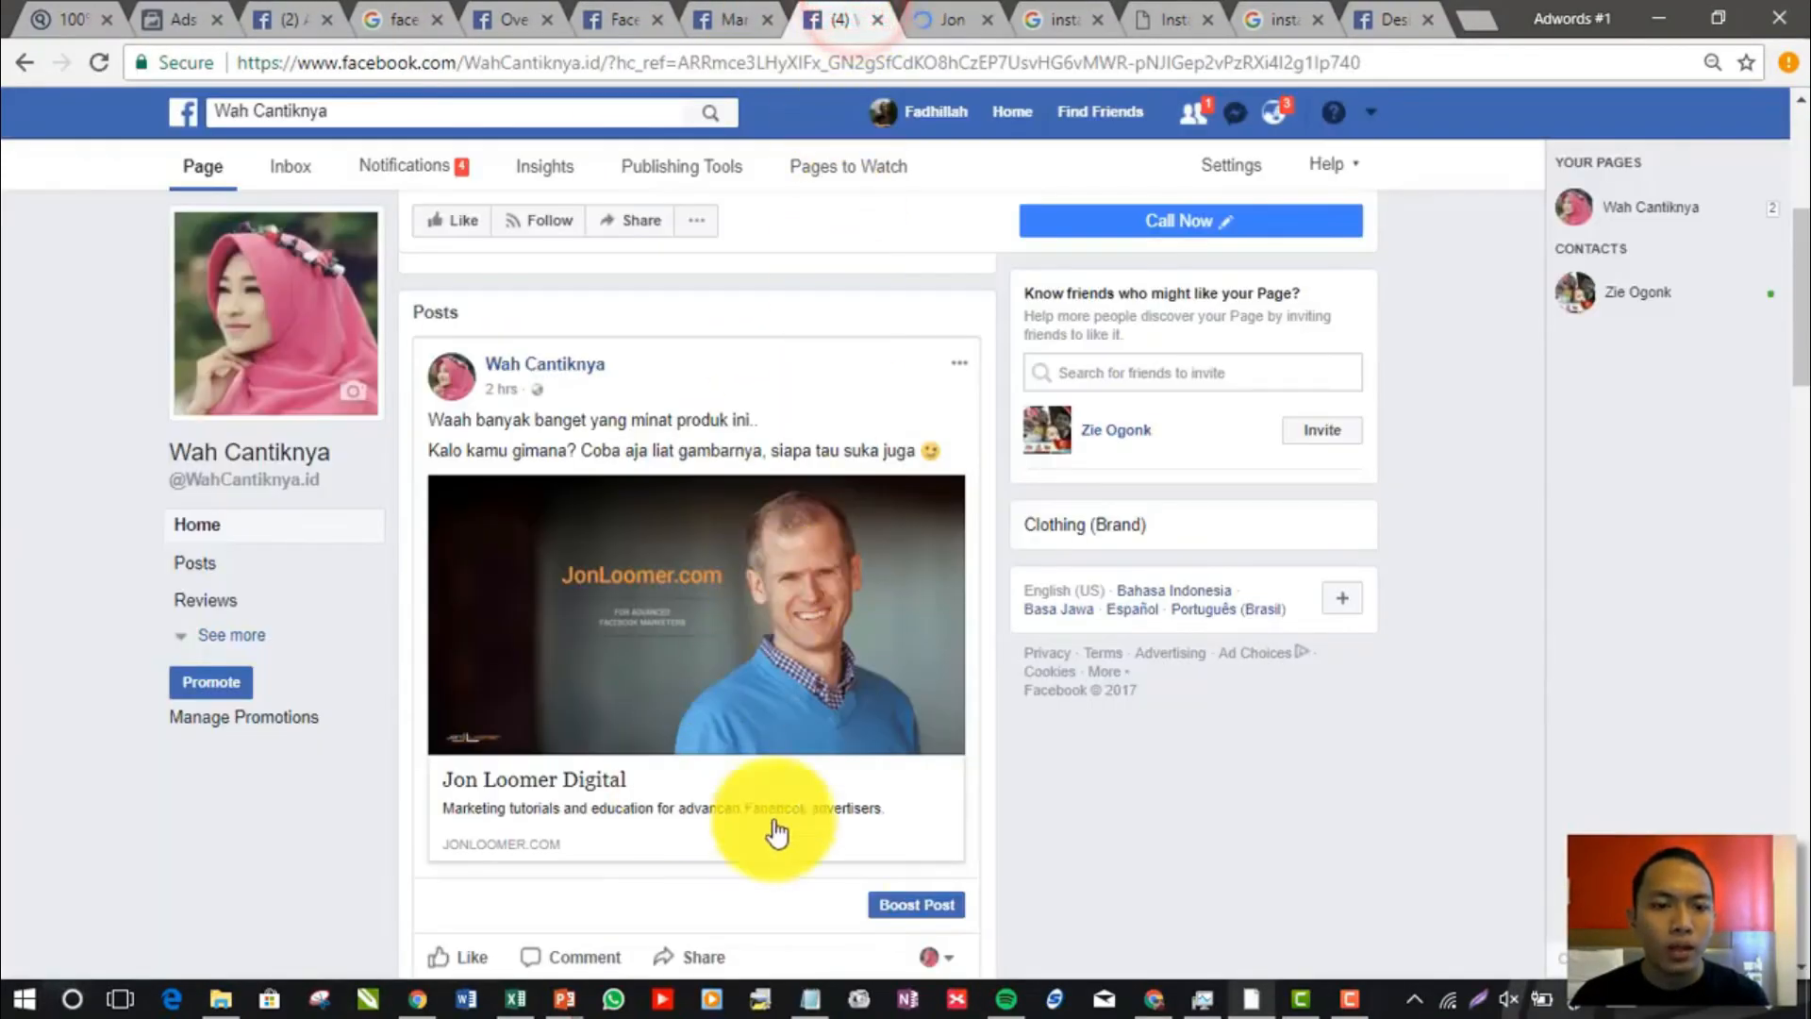
{"action": "scroll", "coordinate": [879, 889], "scroll_direction": "down", "scroll_amount": 5}
{"action": "scroll", "coordinate": [818, 668], "scroll_direction": "up", "scroll_amount": 5}
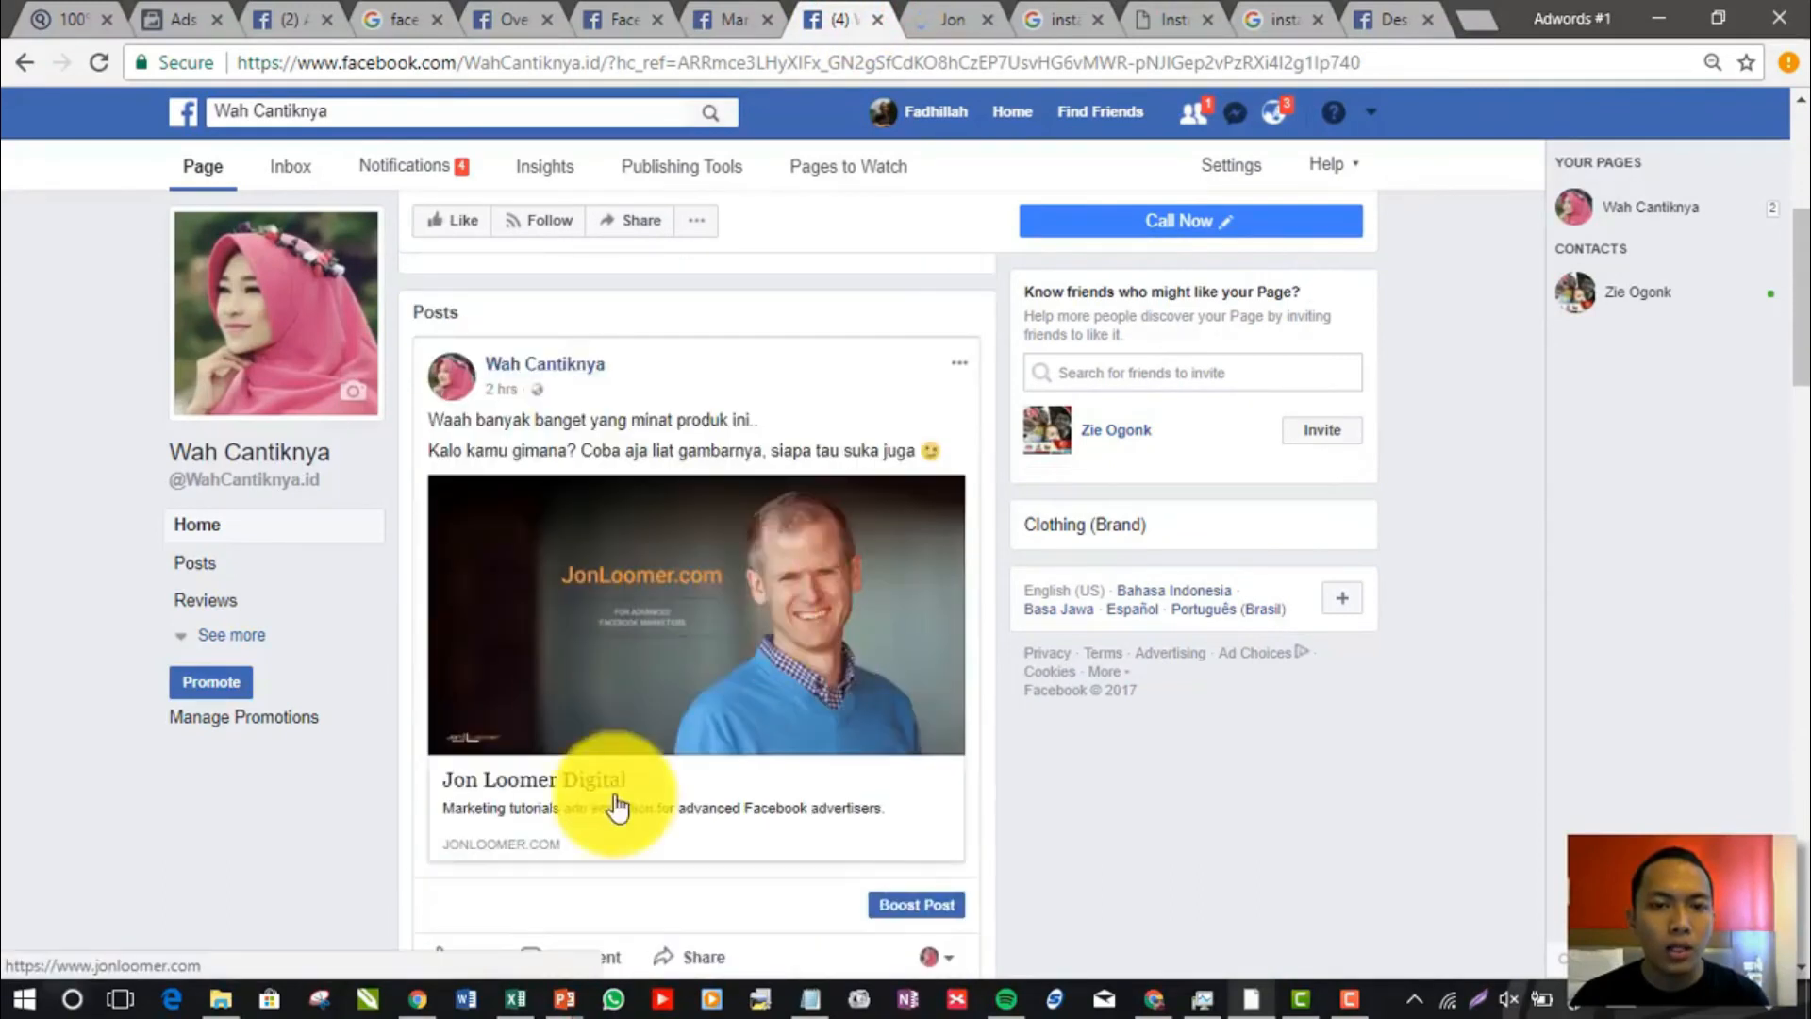
{"action": "scroll", "coordinate": [707, 774], "scroll_direction": "down", "scroll_amount": 10}
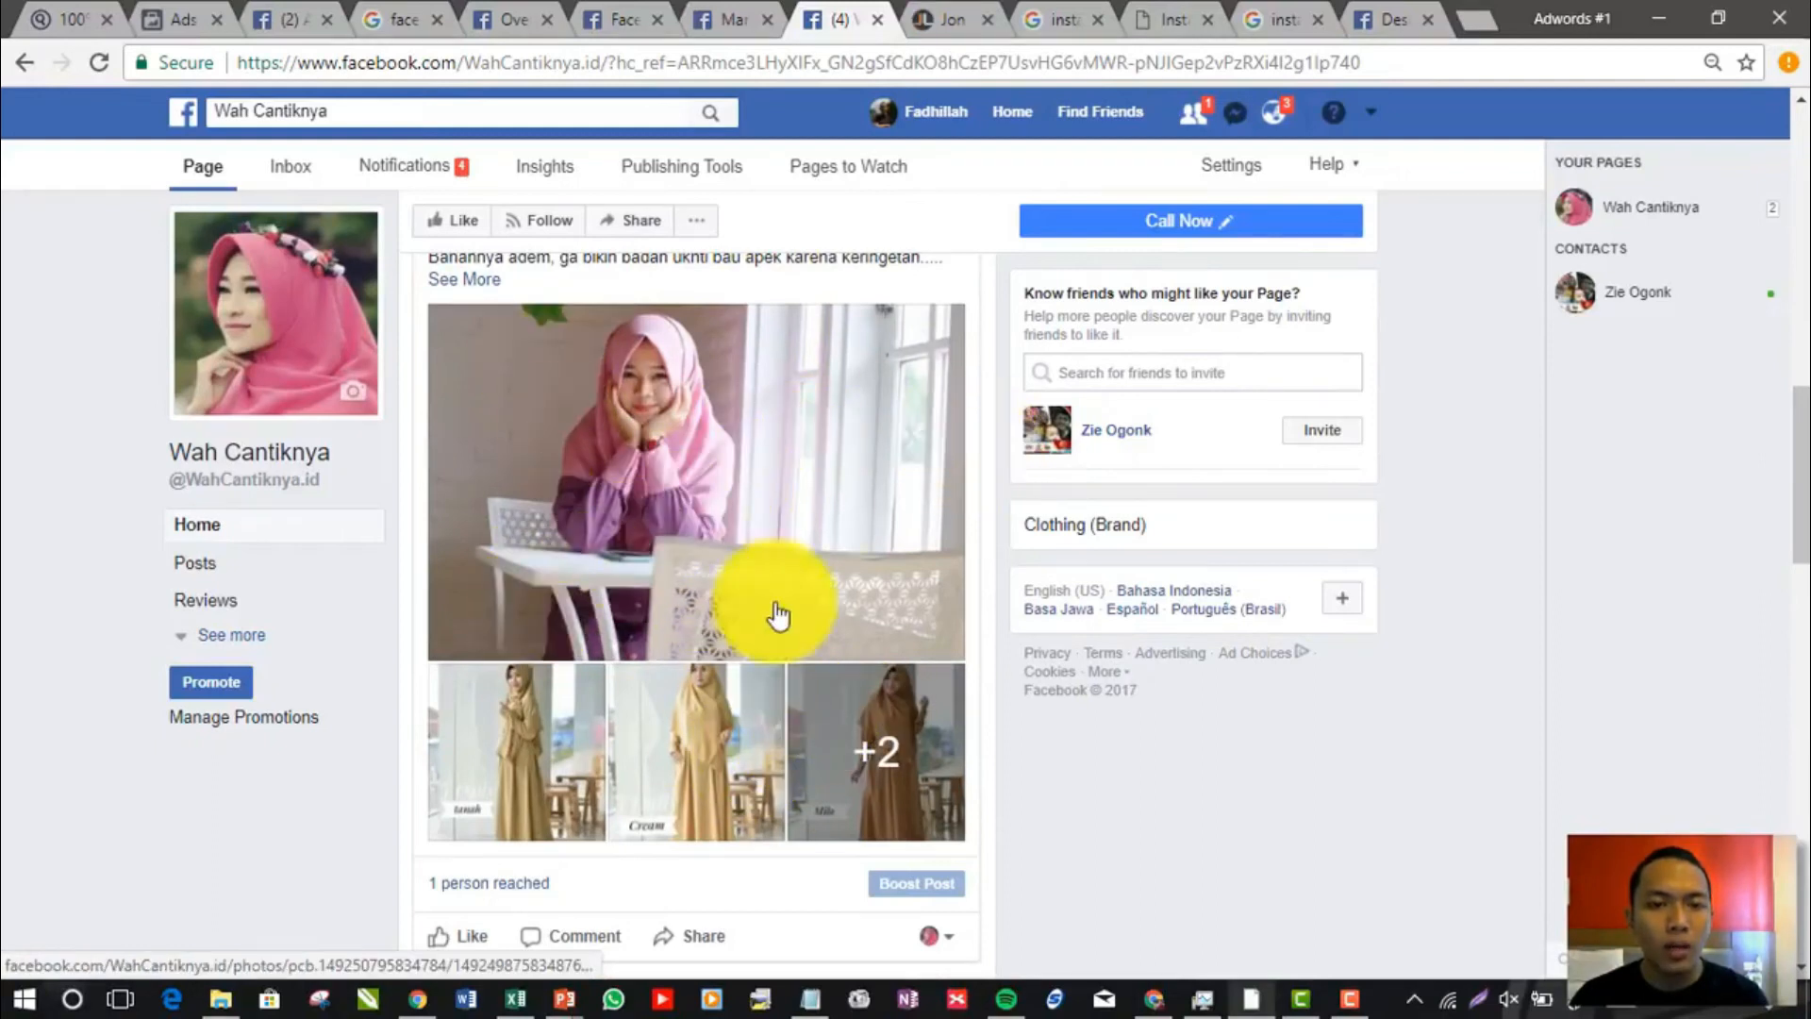
{"action": "scroll", "coordinate": [1332, 496], "scroll_direction": "up", "scroll_amount": 2}
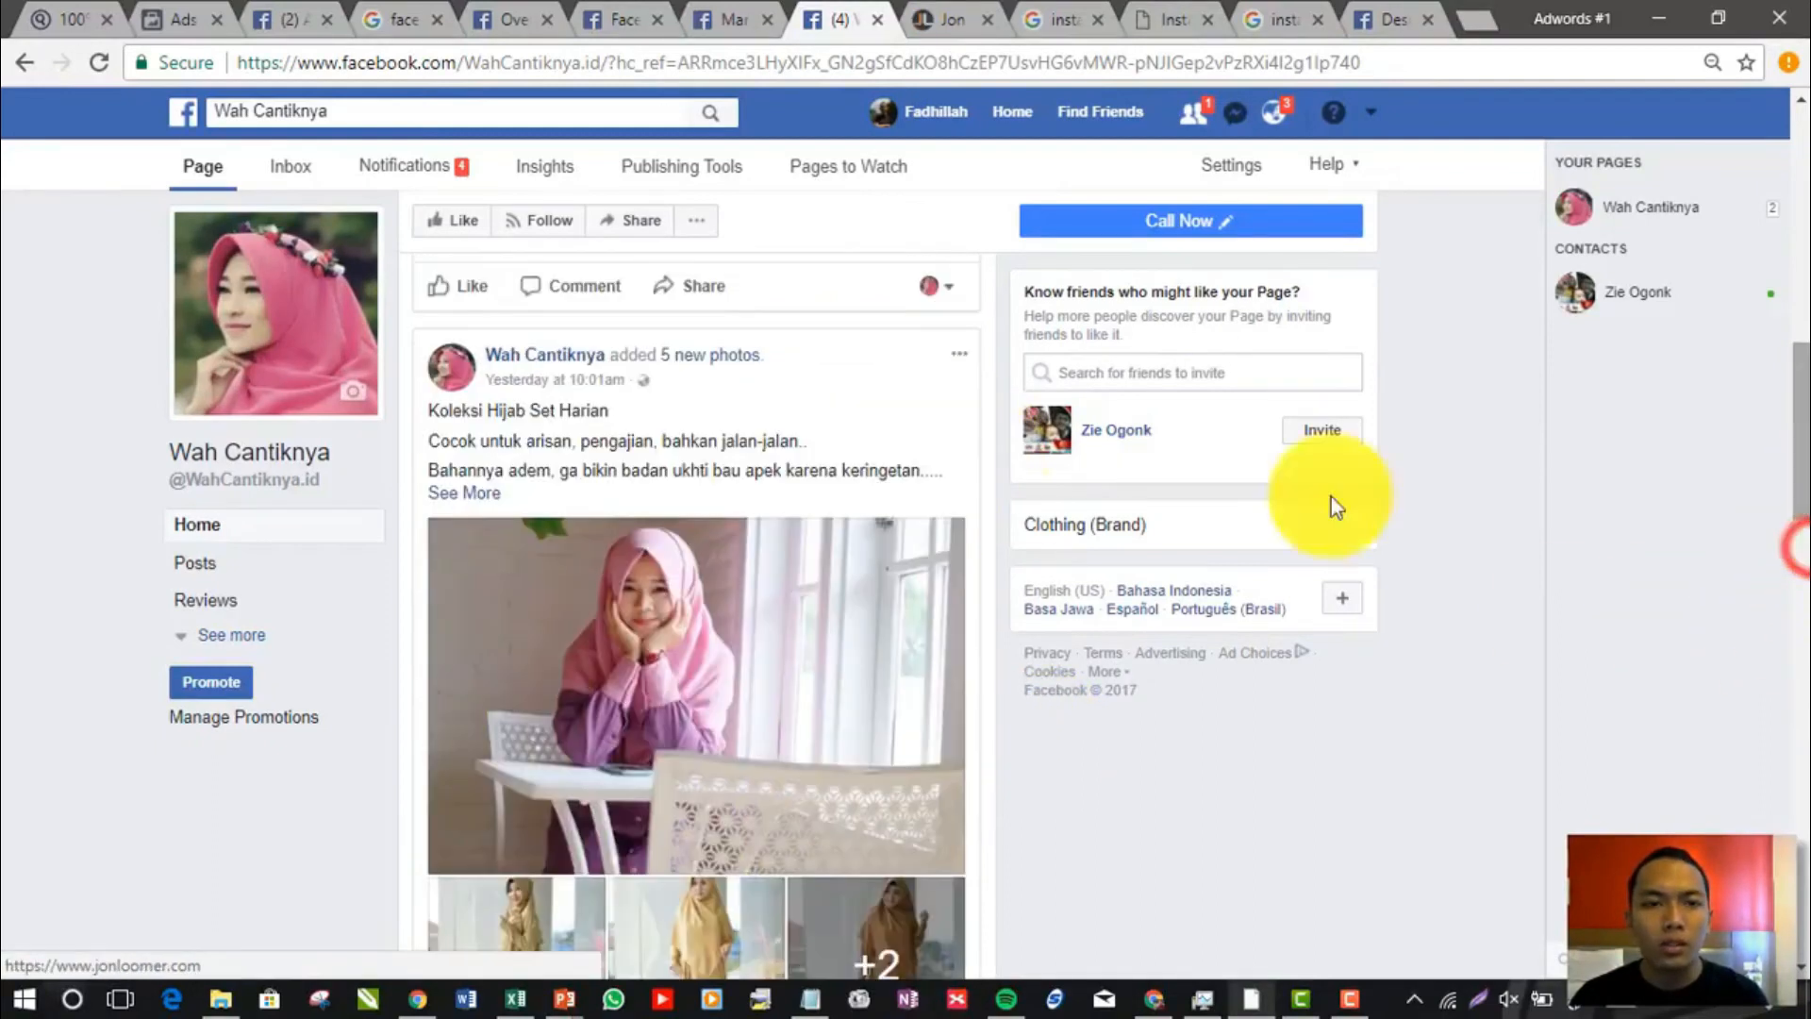
Return to the ad being edited in Ads Manager and highlight the caption in its Instagram preview for review
{"action": "left_click", "coordinate": [754, 12]}
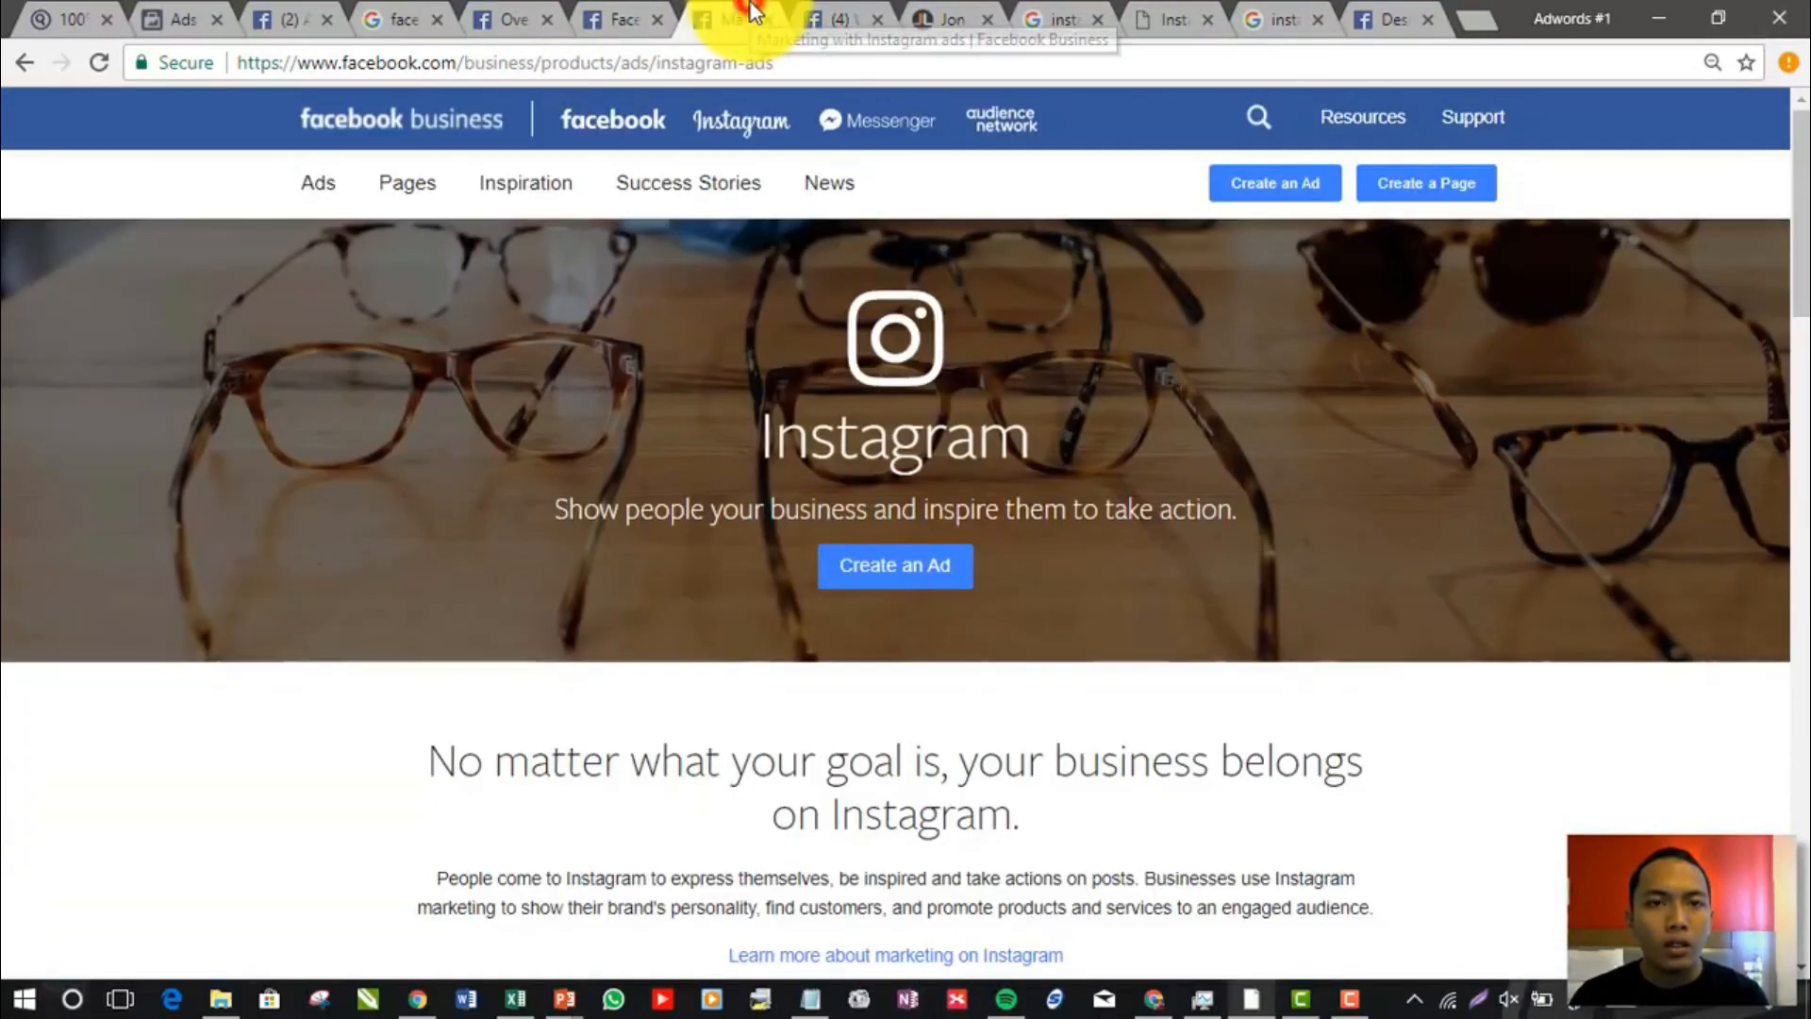
{"action": "left_click", "coordinate": [184, 12]}
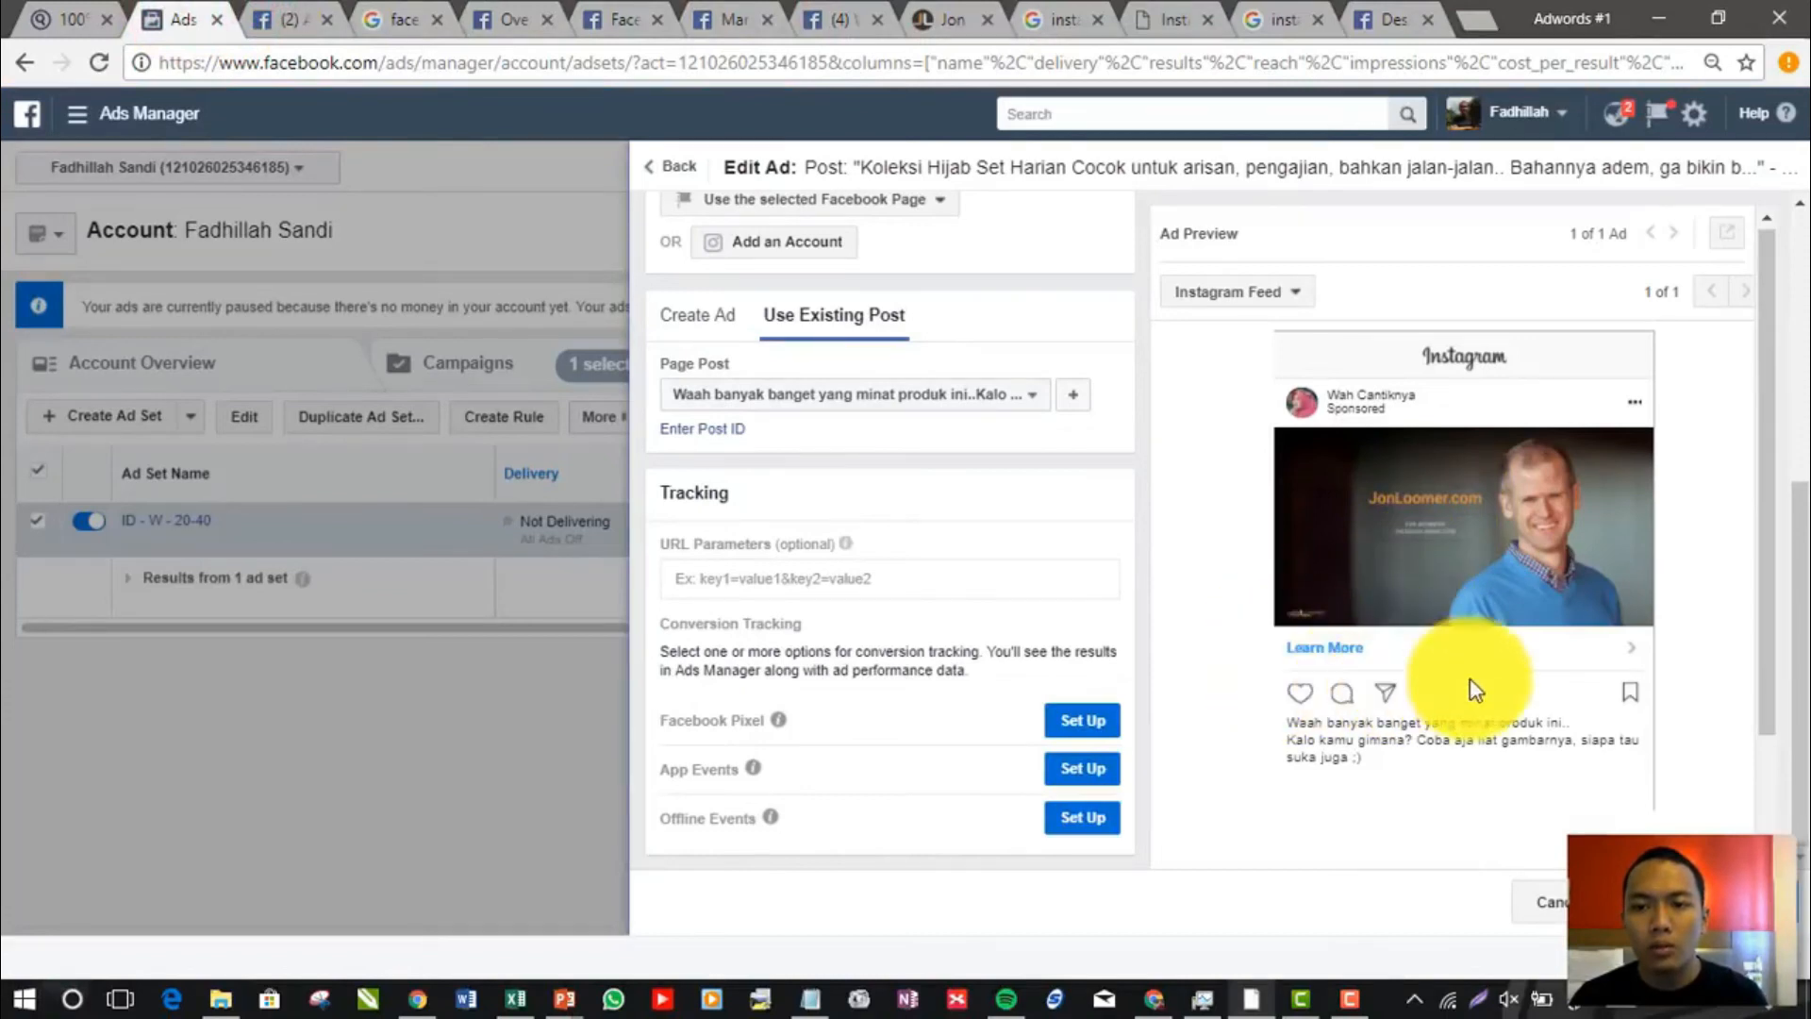
{"action": "left_click_drag", "start_coordinate": [1762, 607], "coordinate": [1770, 681]}
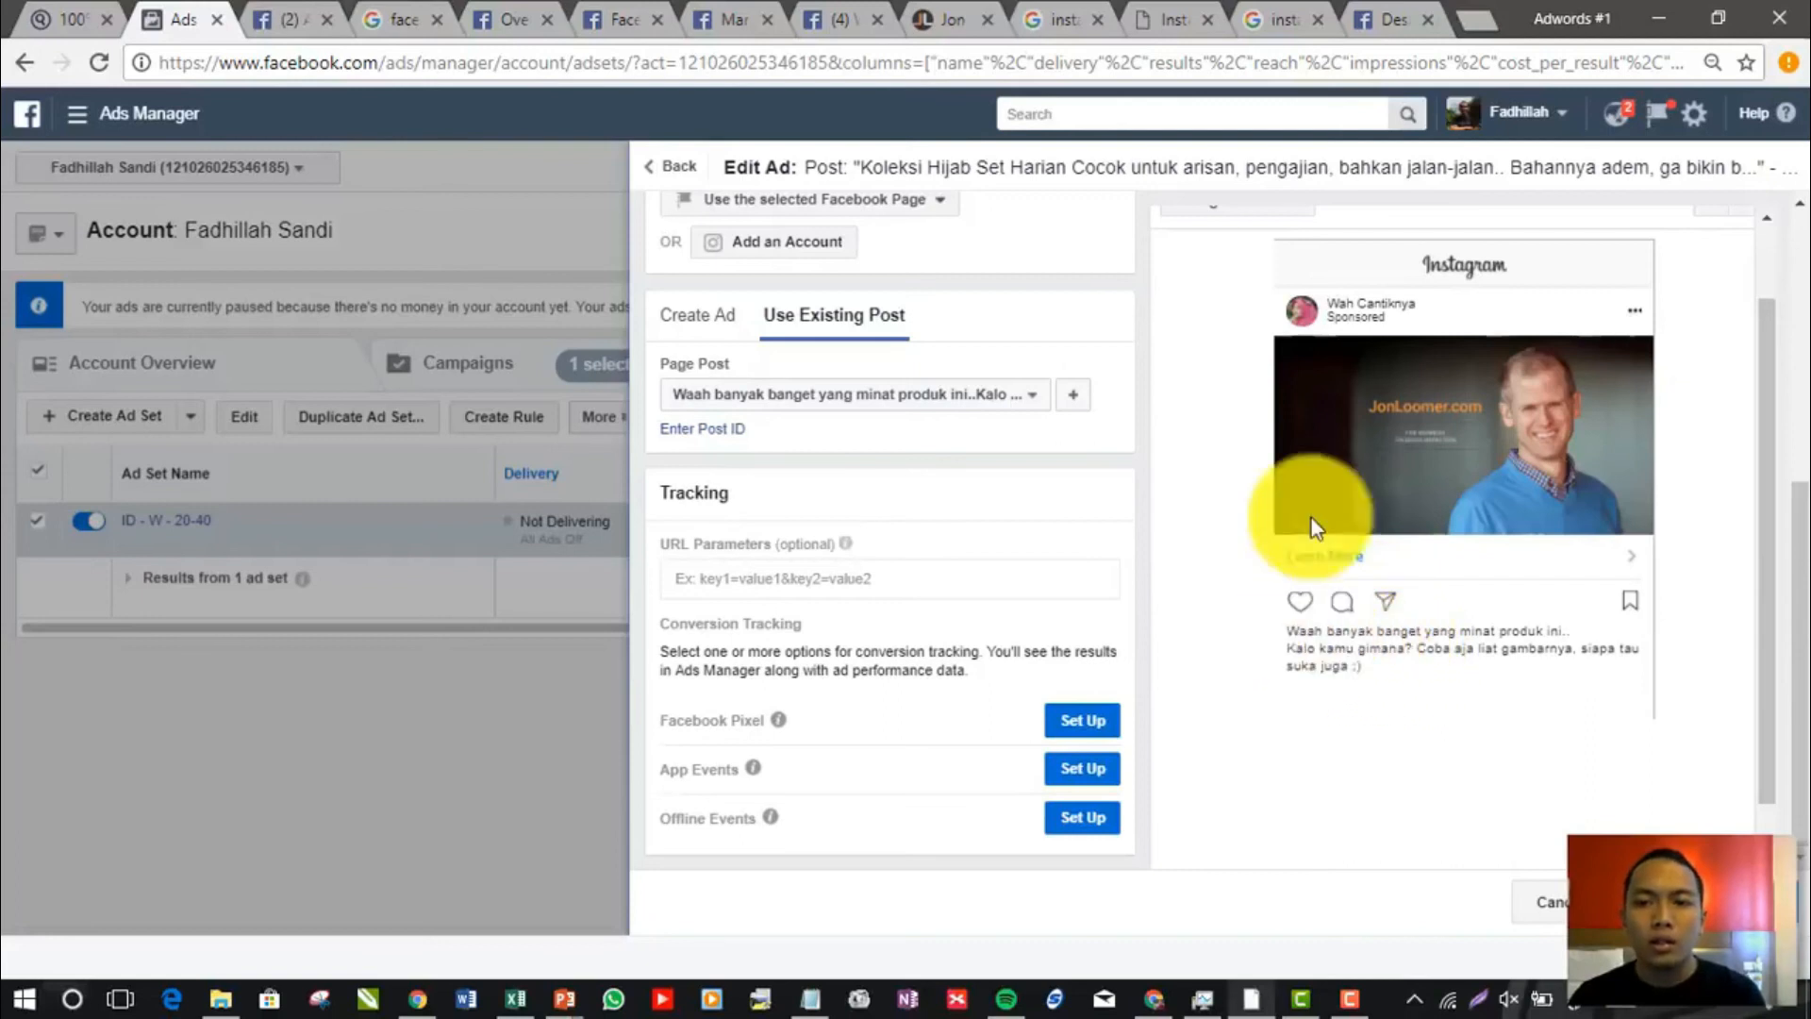
{"action": "left_click_drag", "start_coordinate": [1290, 630], "coordinate": [1394, 672]}
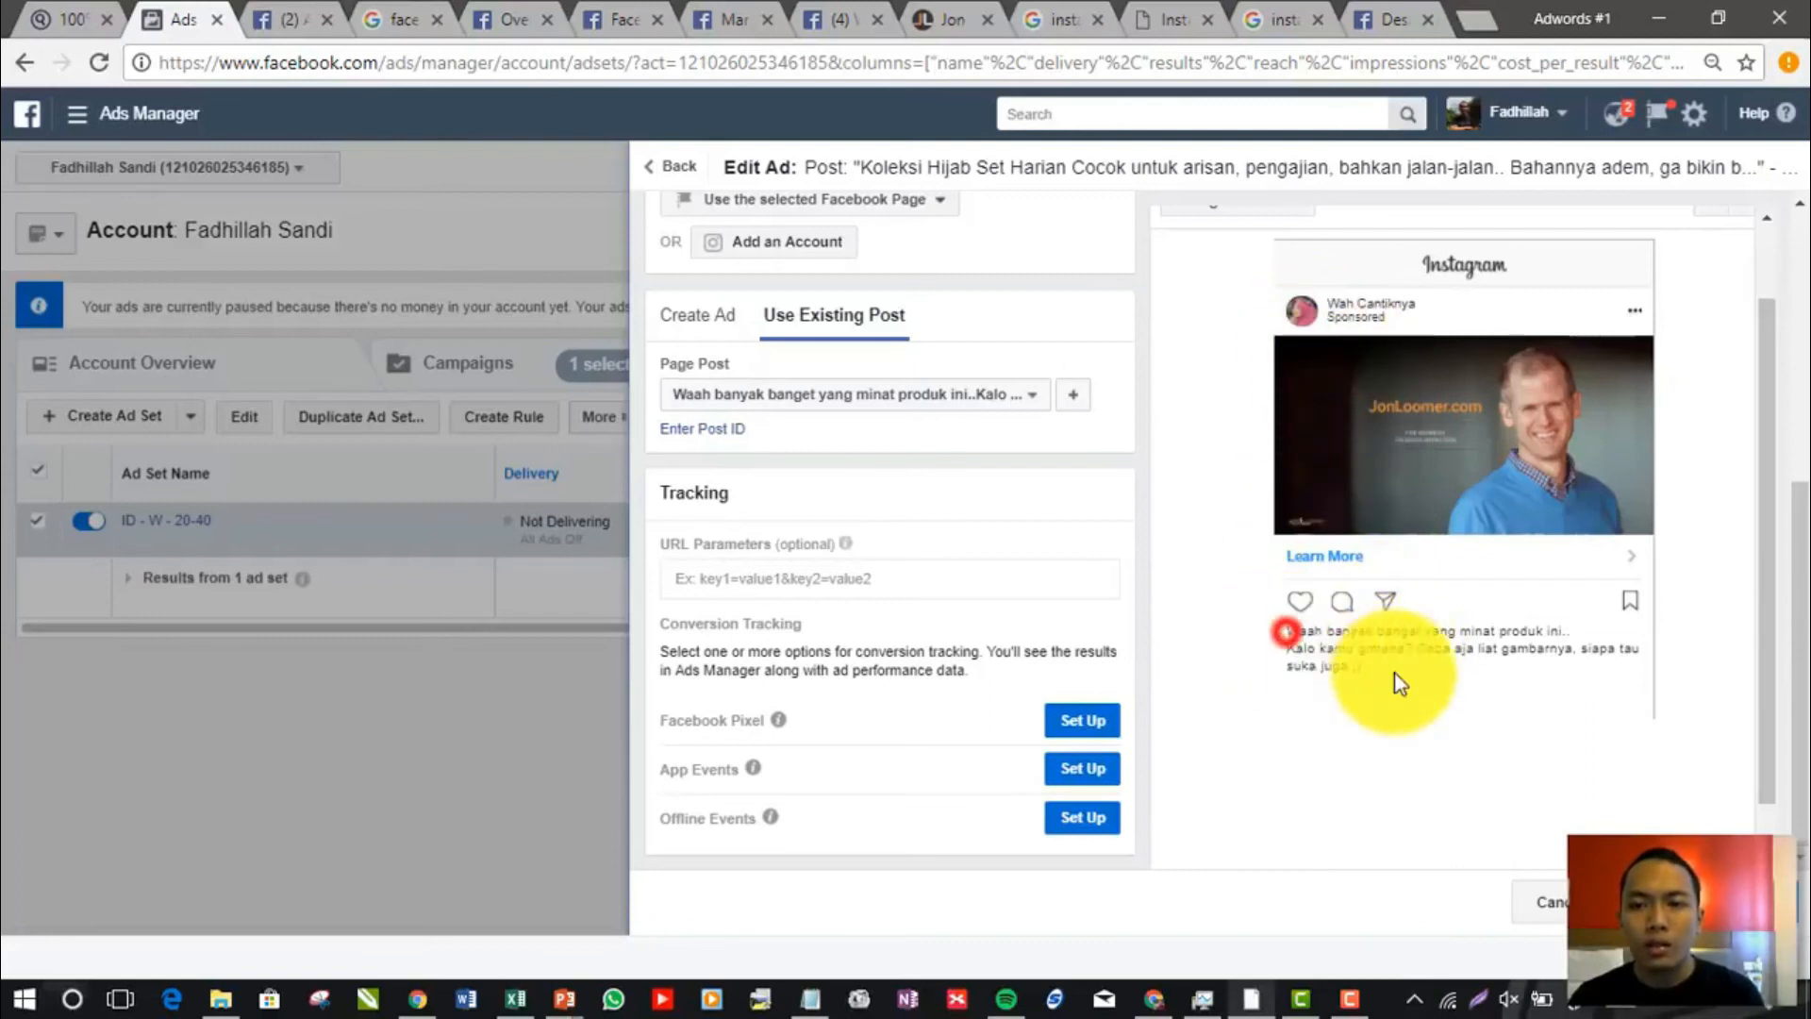
{"action": "left_click", "coordinate": [1400, 676]}
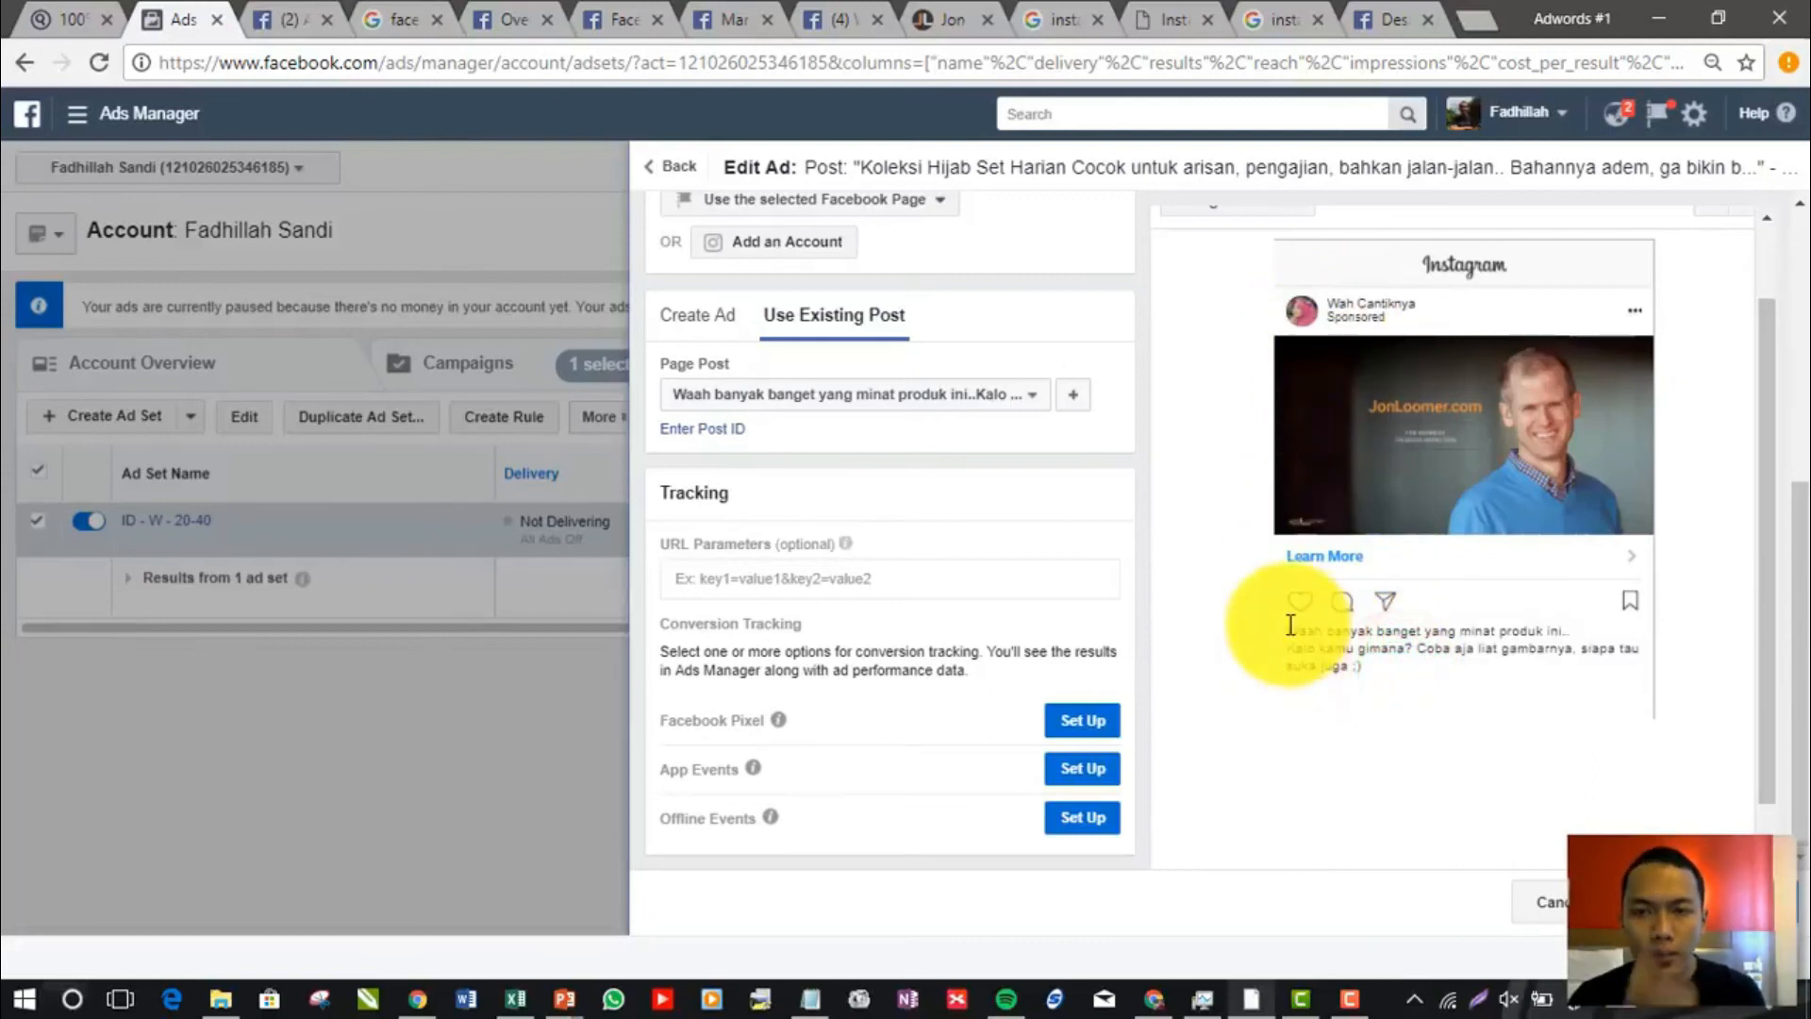
{"action": "left_click_drag", "start_coordinate": [1288, 634], "coordinate": [1386, 677]}
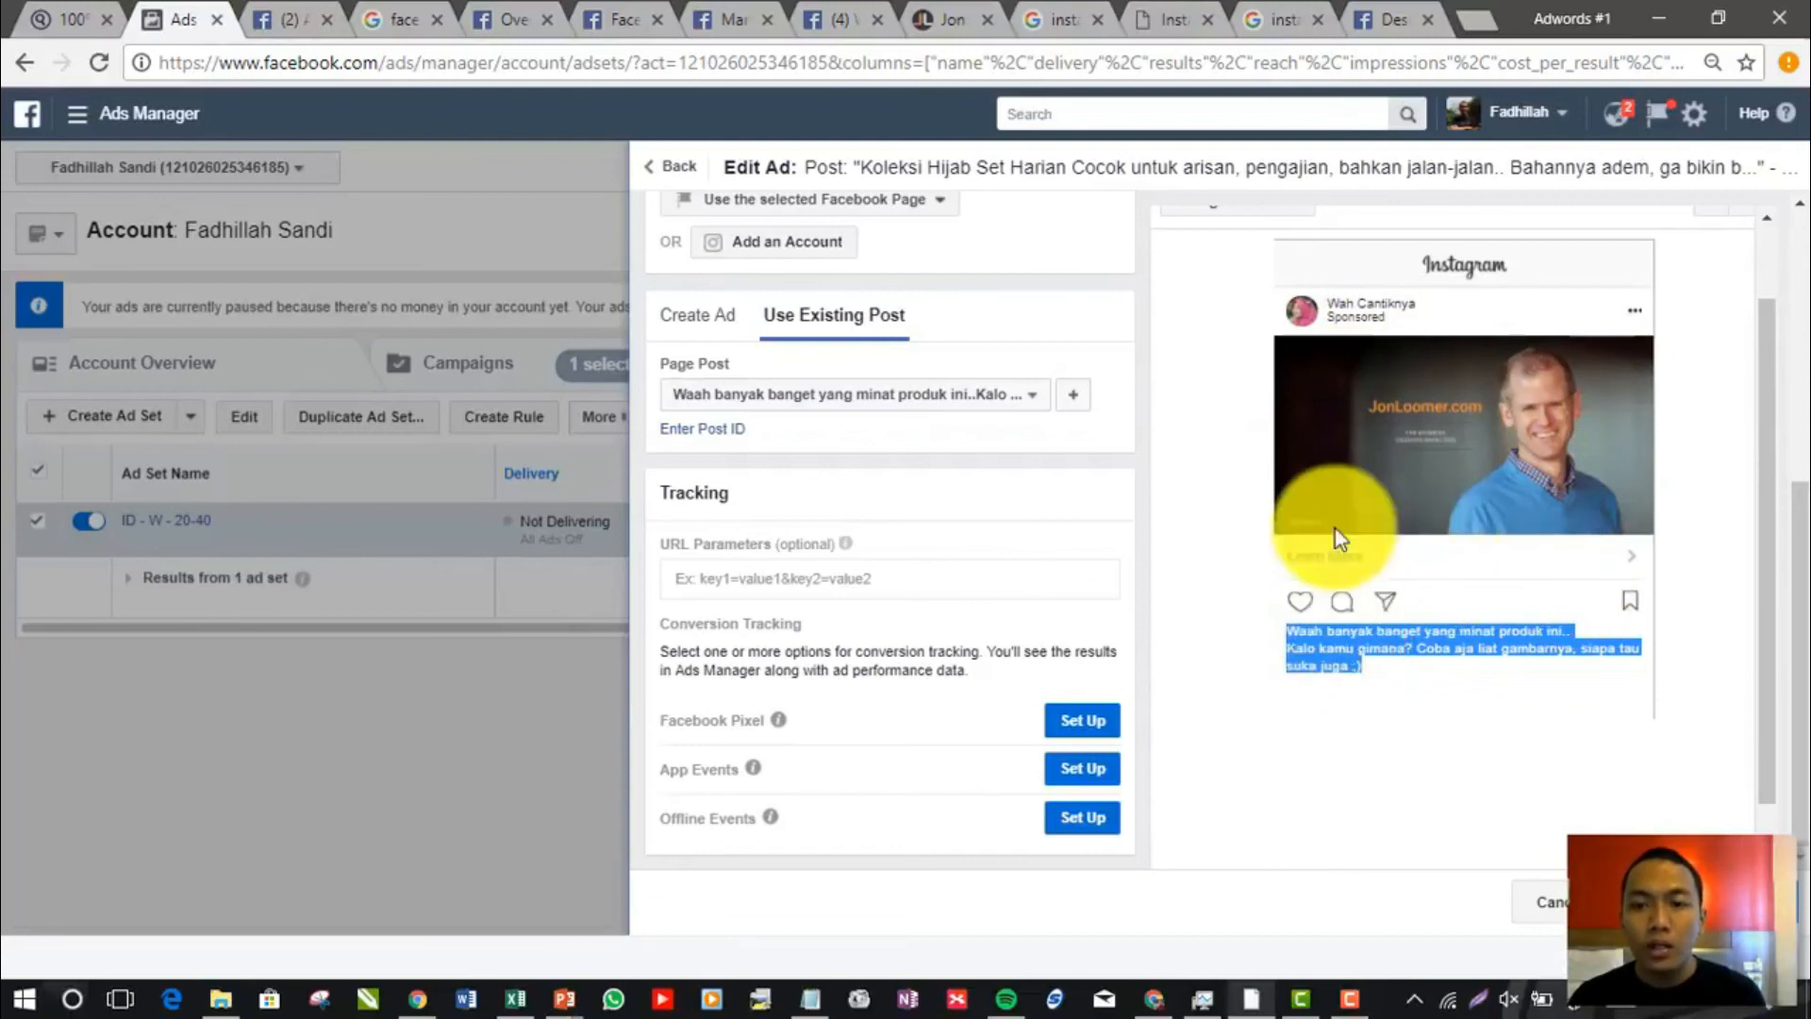
Review the Learn More link and highlighted caption in the ad's Instagram preview, and finish editing the ad to return to the duplication overview
{"action": "left_click", "coordinate": [1290, 551]}
{"action": "left_click", "coordinate": [1555, 552]}
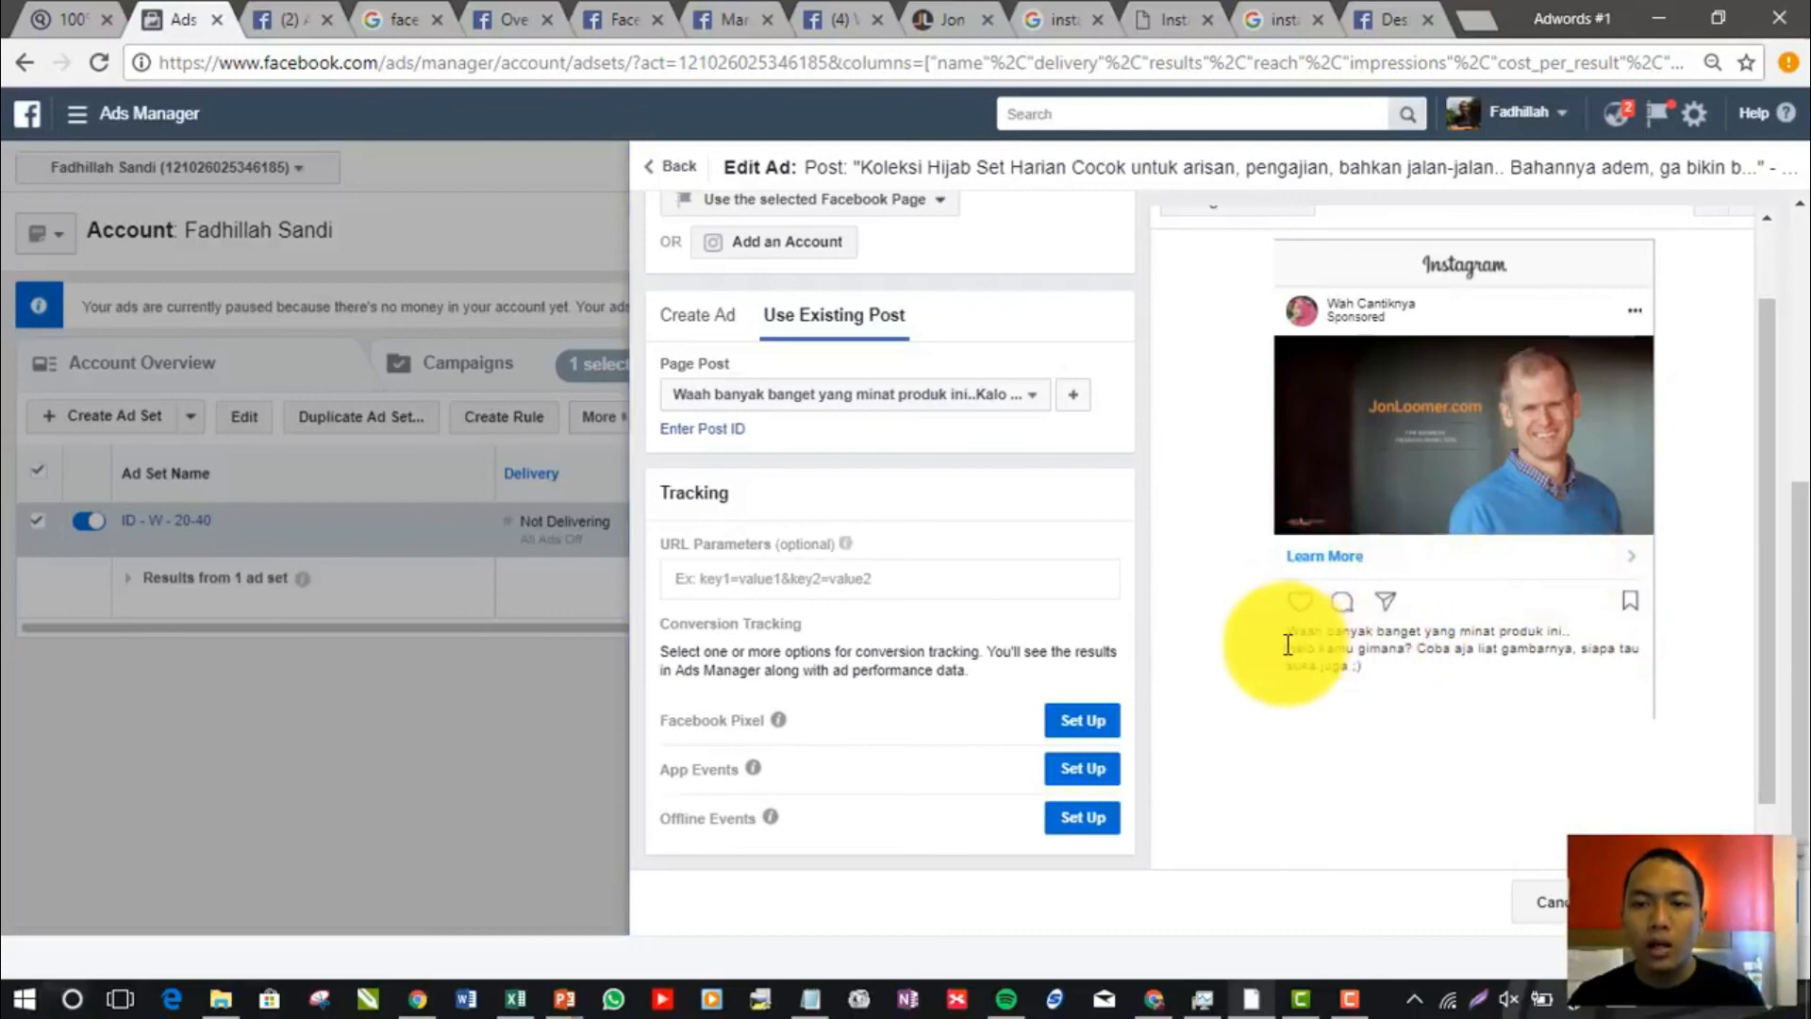
{"action": "mouse_move", "coordinate": [1286, 636]}
{"action": "left_mouse_down"}
{"action": "mouse_move", "coordinate": [1383, 658]}
{"action": "mouse_move", "coordinate": [1273, 627]}
{"action": "left_mouse_up"}
{"action": "left_click", "coordinate": [1377, 676]}
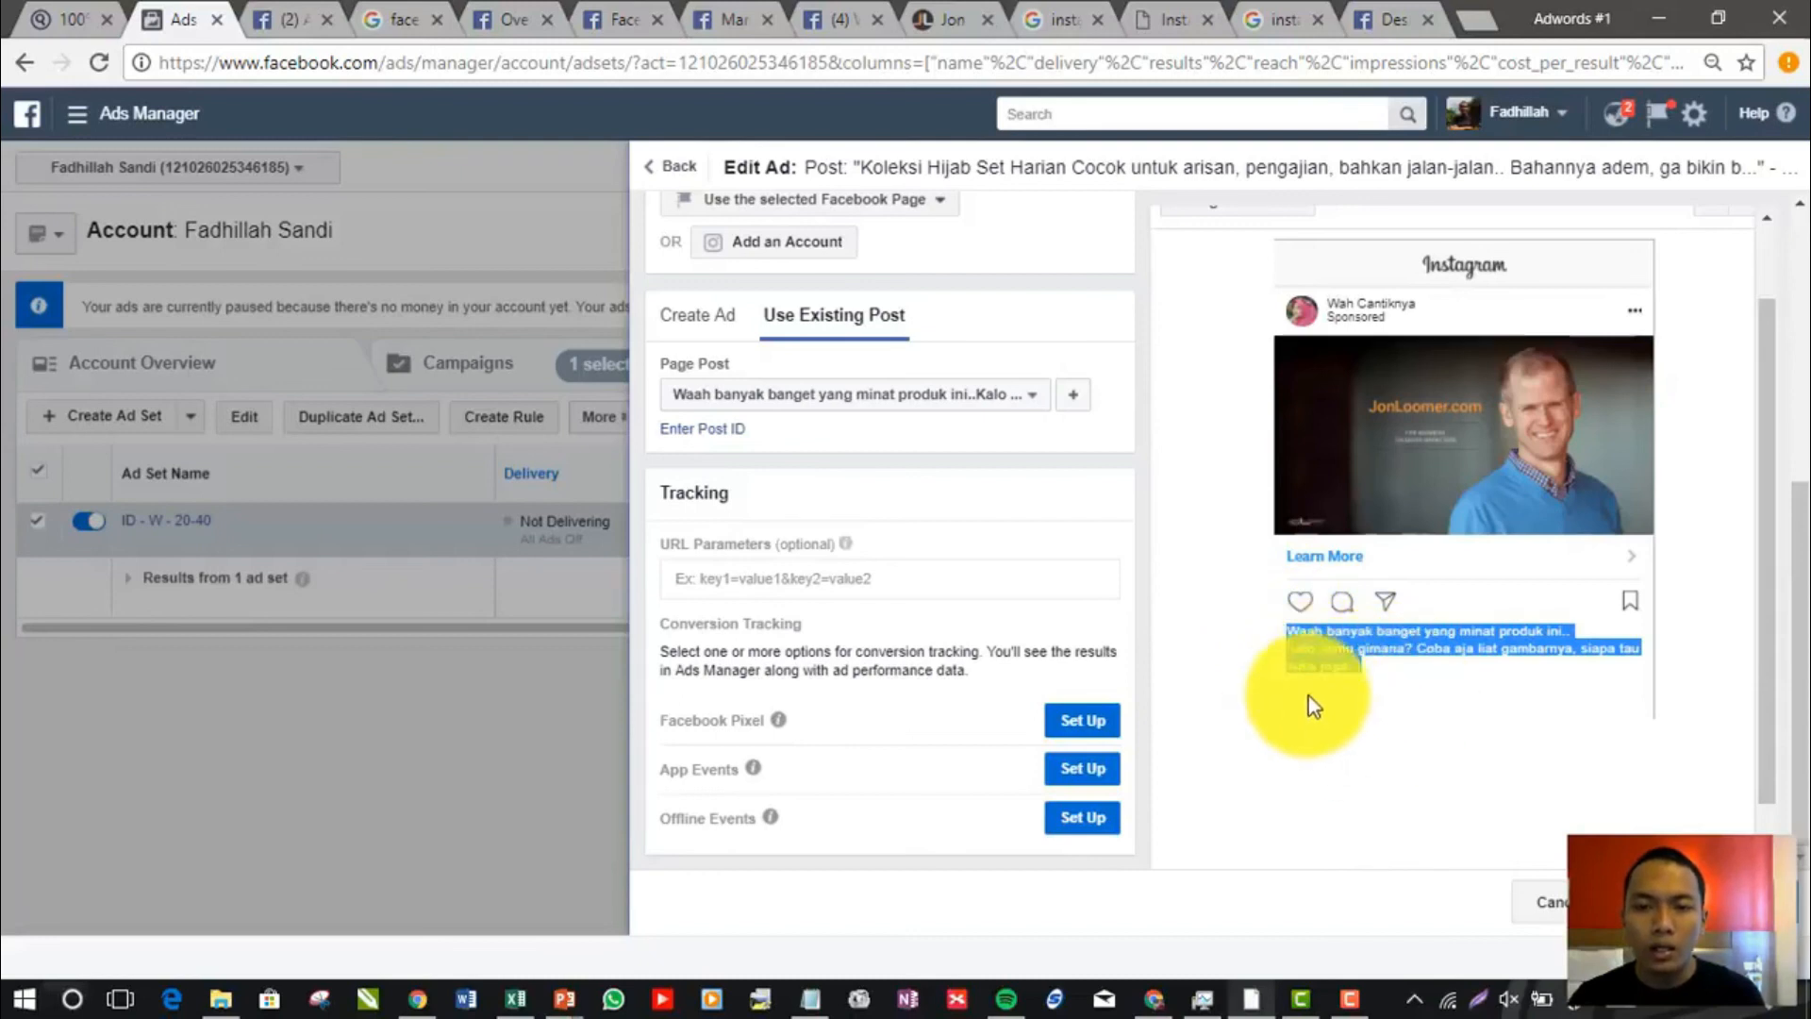
{"action": "left_click", "coordinate": [1403, 683]}
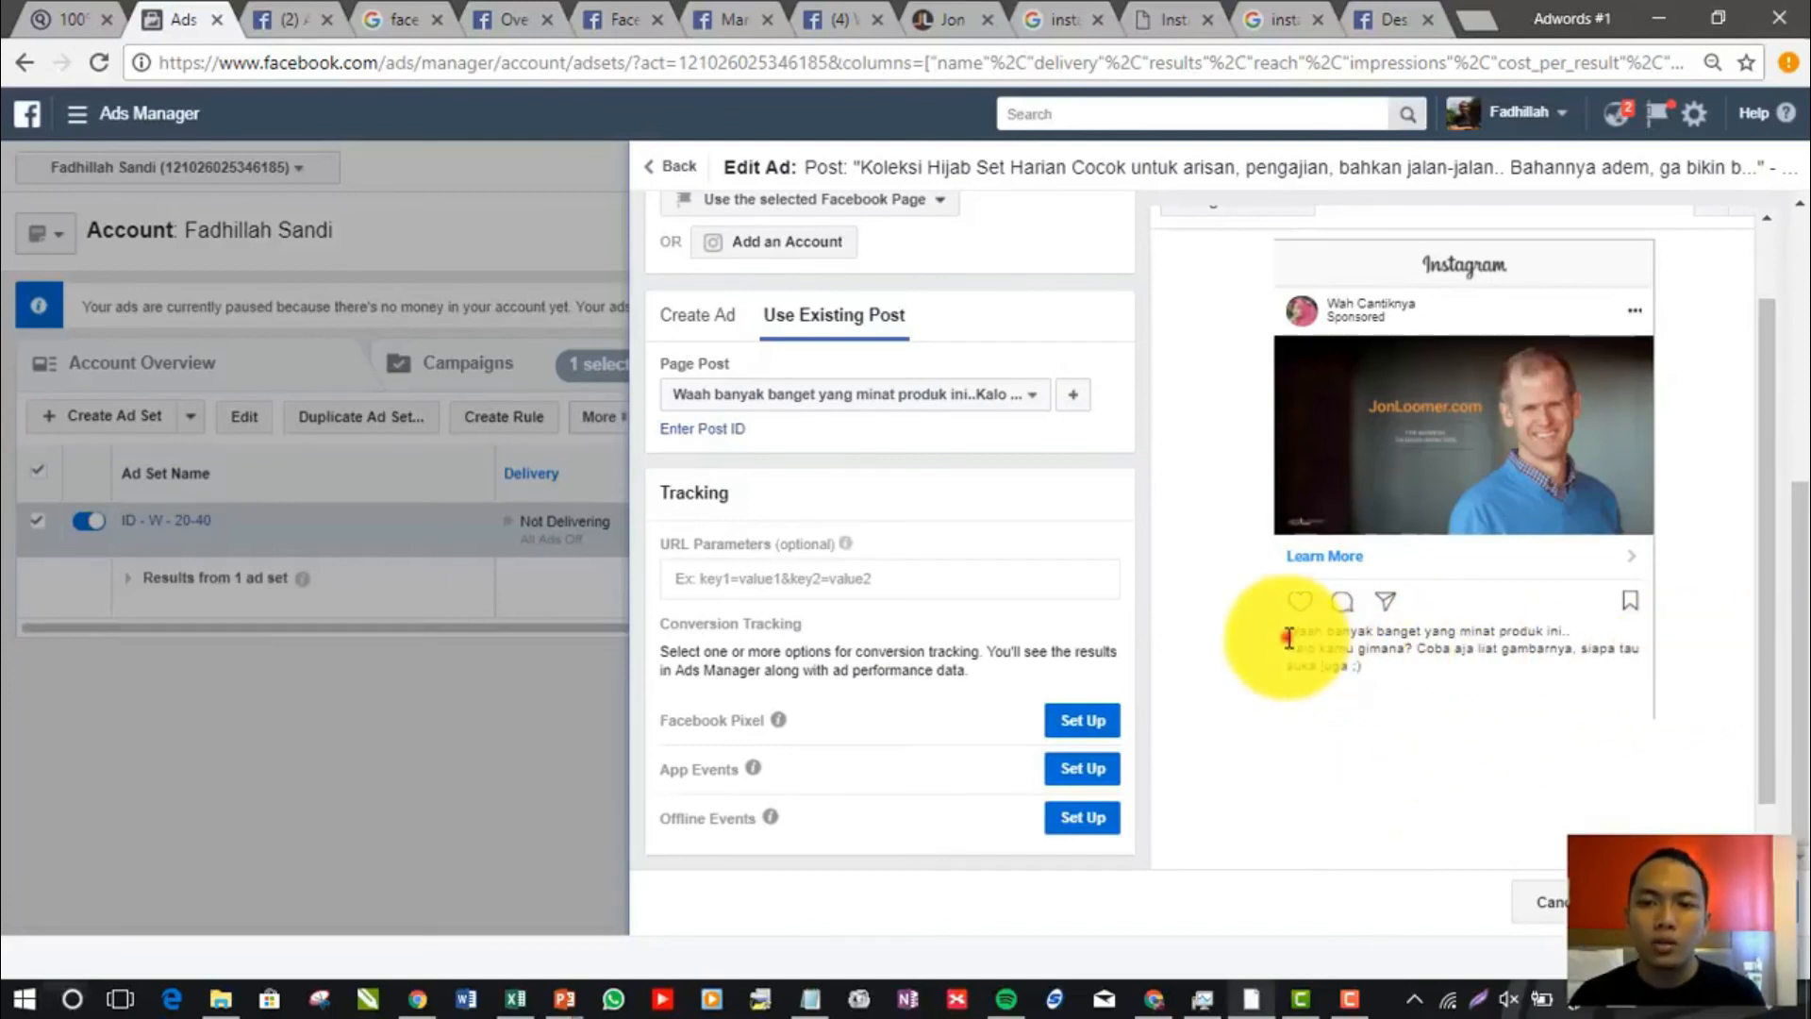
{"action": "left_click_drag", "start_coordinate": [1288, 639], "coordinate": [1362, 667]}
{"action": "left_click", "coordinate": [1365, 668]}
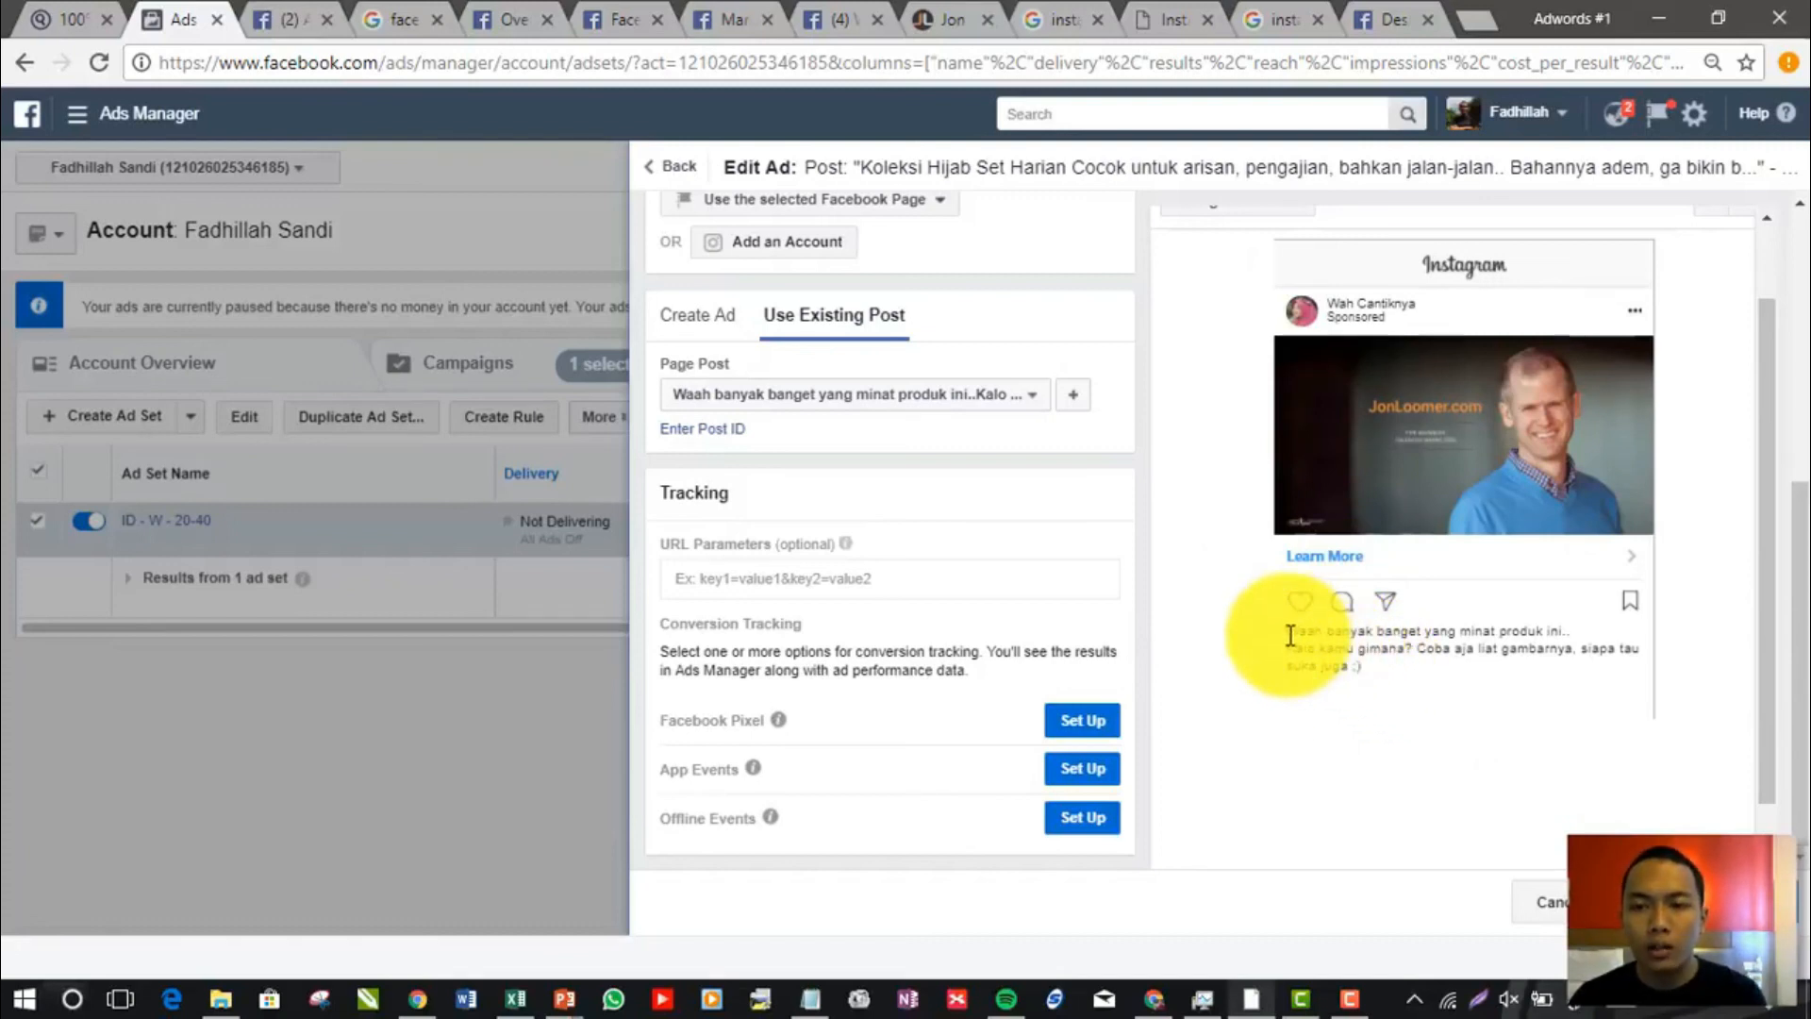
{"action": "left_click_drag", "start_coordinate": [1287, 632], "coordinate": [1377, 665]}
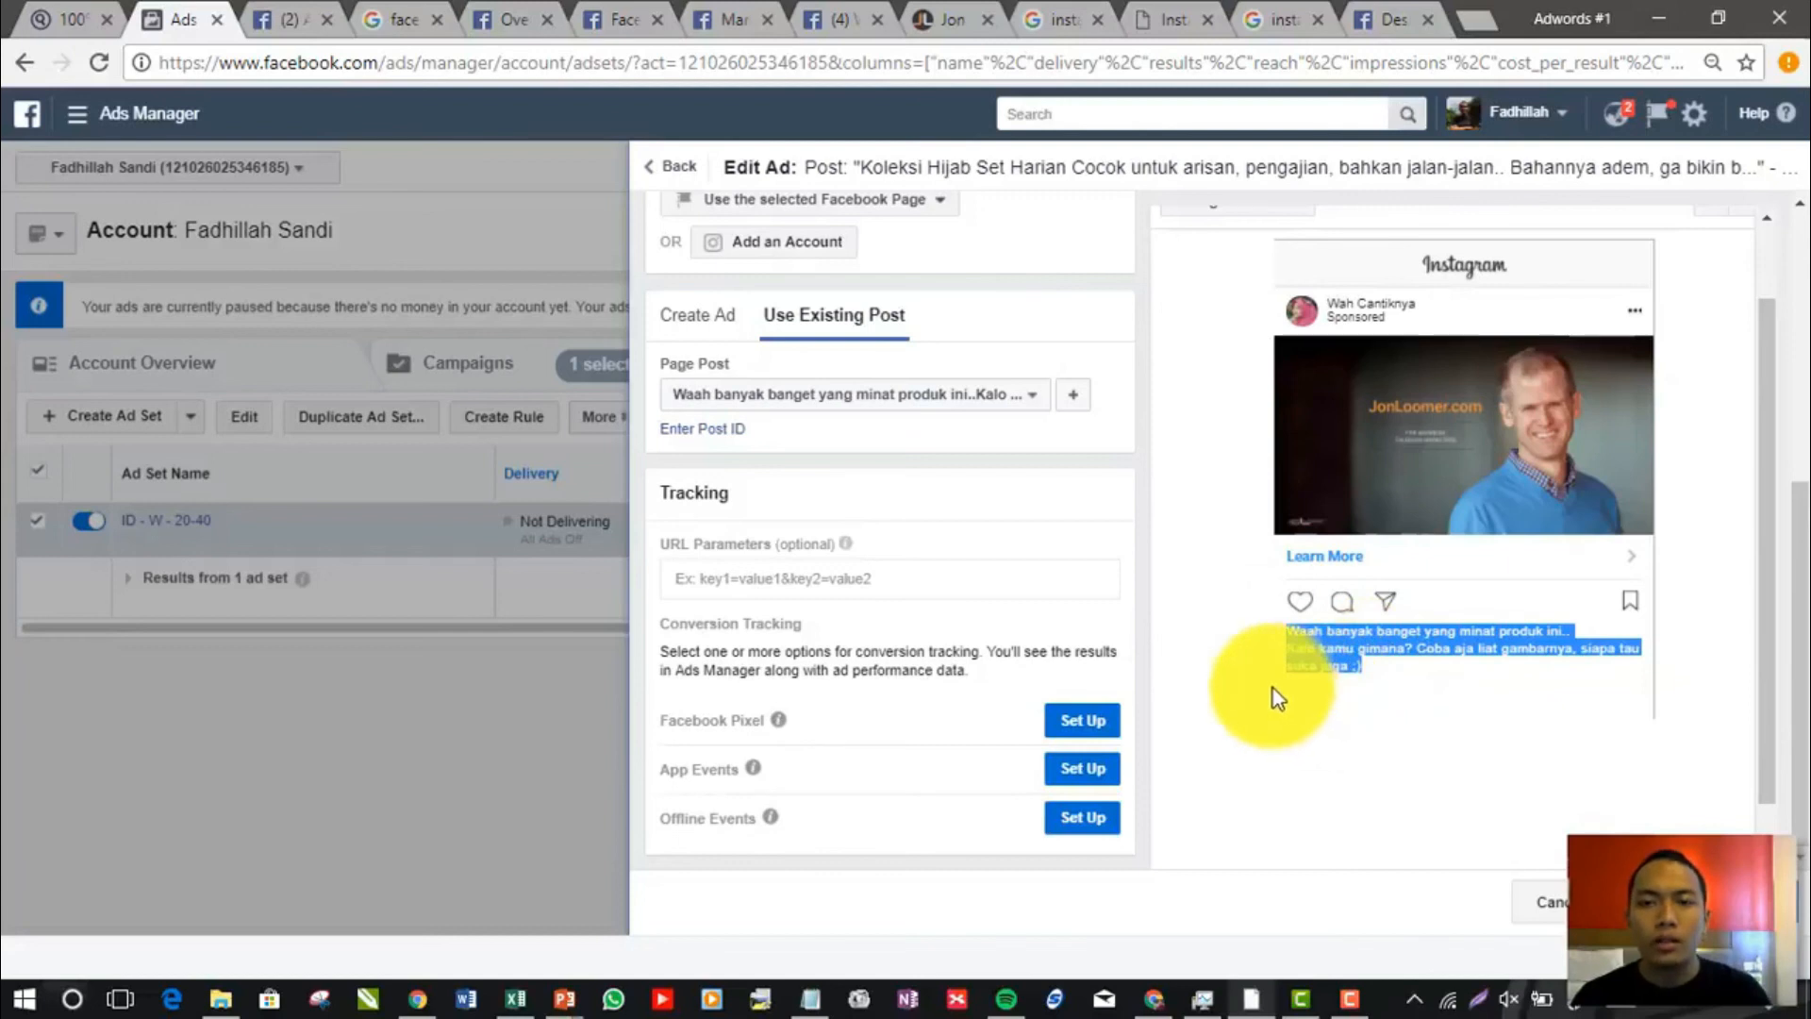
{"action": "left_click", "coordinate": [1733, 902]}
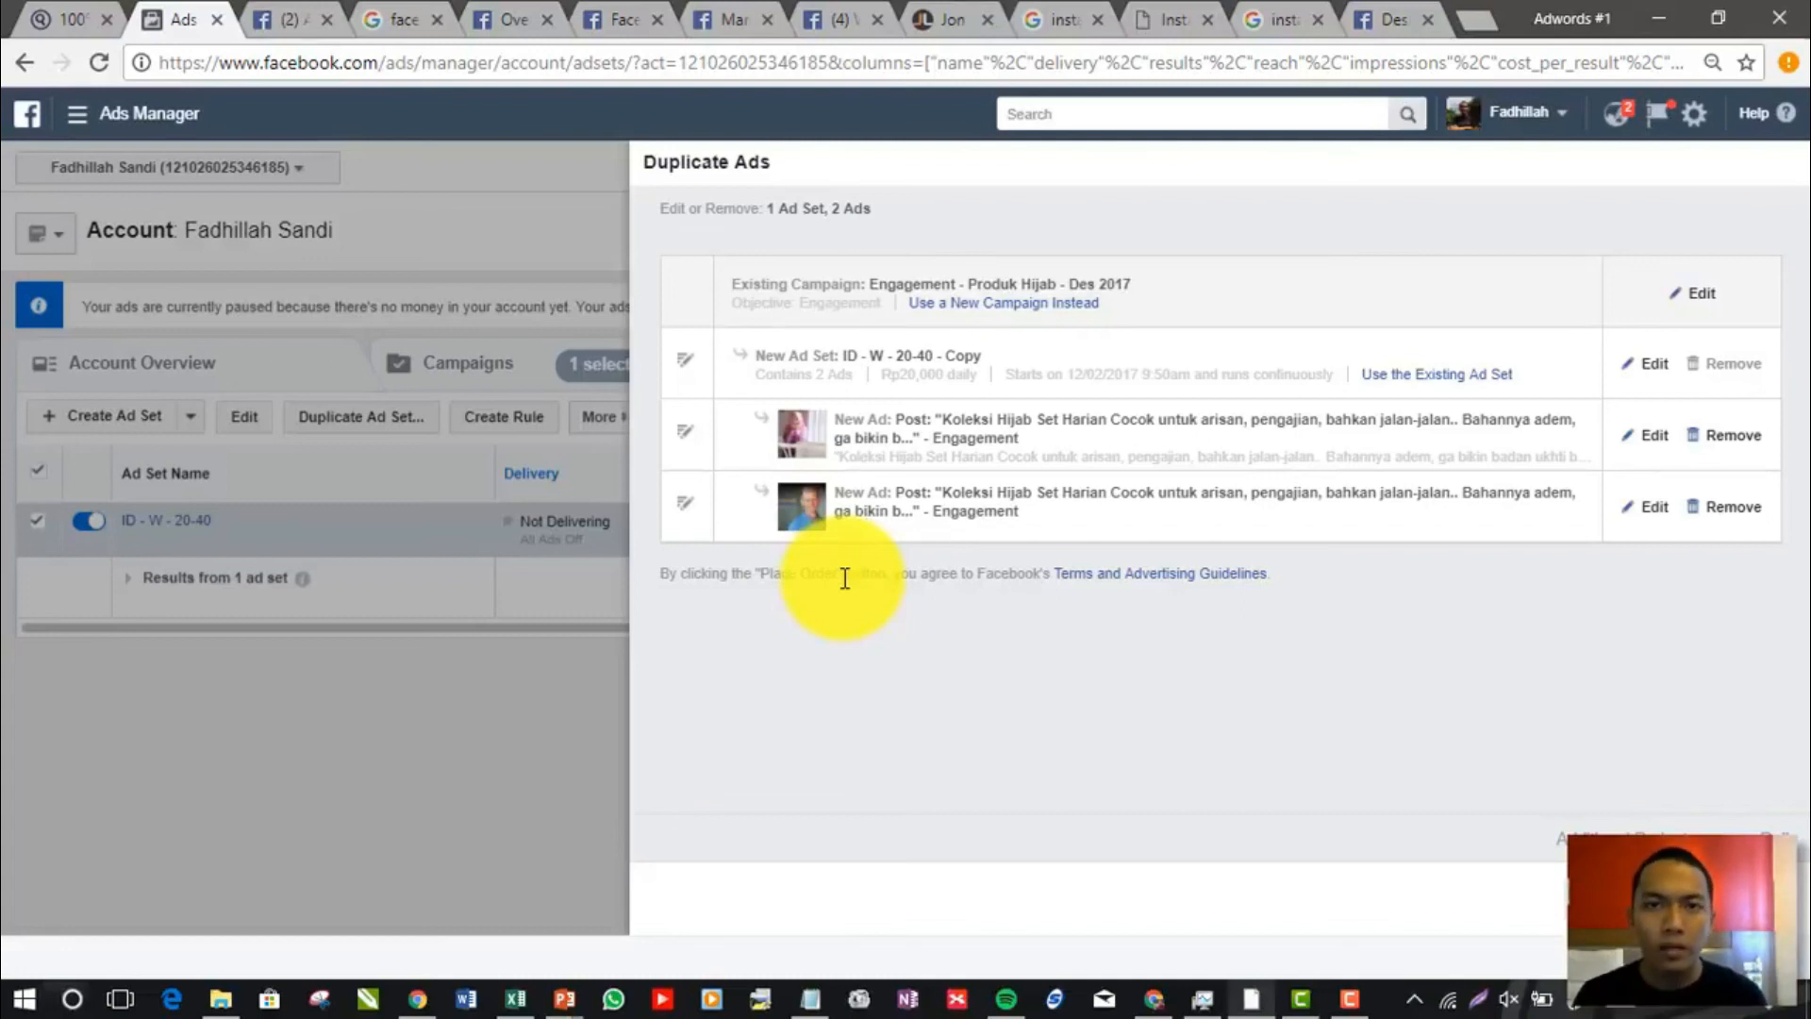
Check the Instagram ad design help page and the Wah Cantiknya Page's Jon Loomer link post, and return to Ads Manager
{"action": "left_click", "coordinate": [1377, 21]}
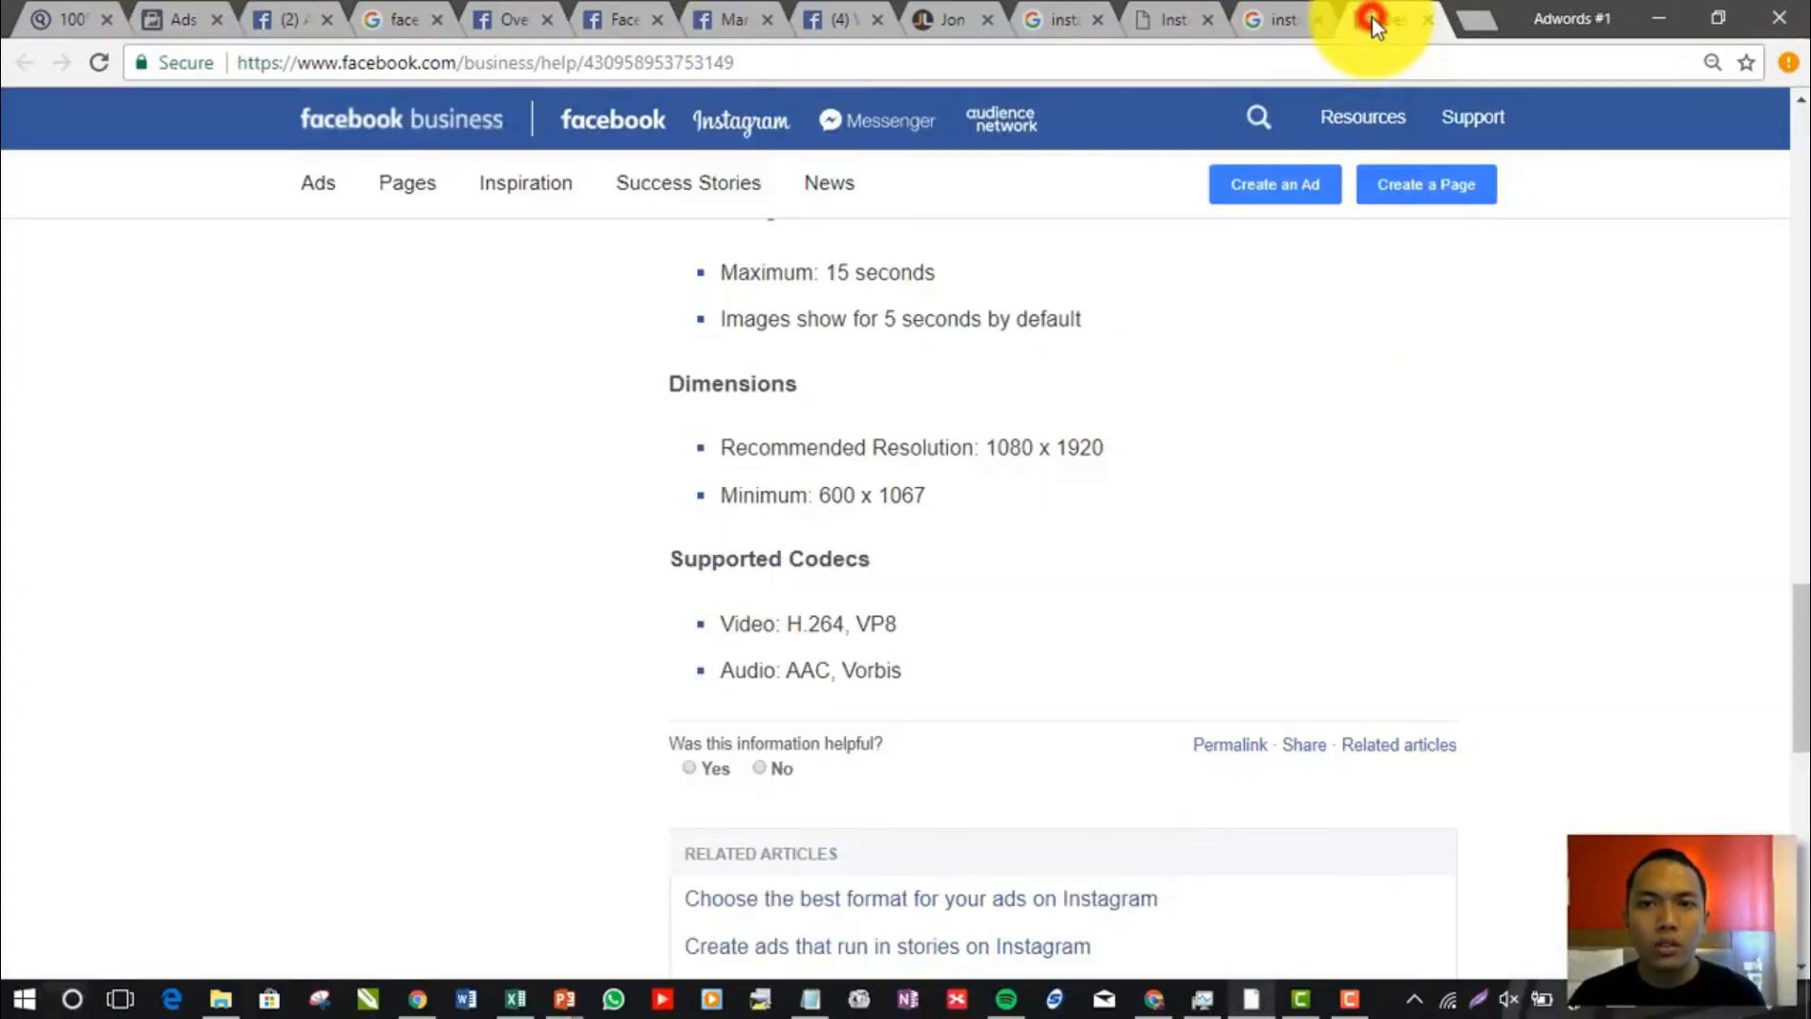
{"action": "left_click", "coordinate": [825, 11]}
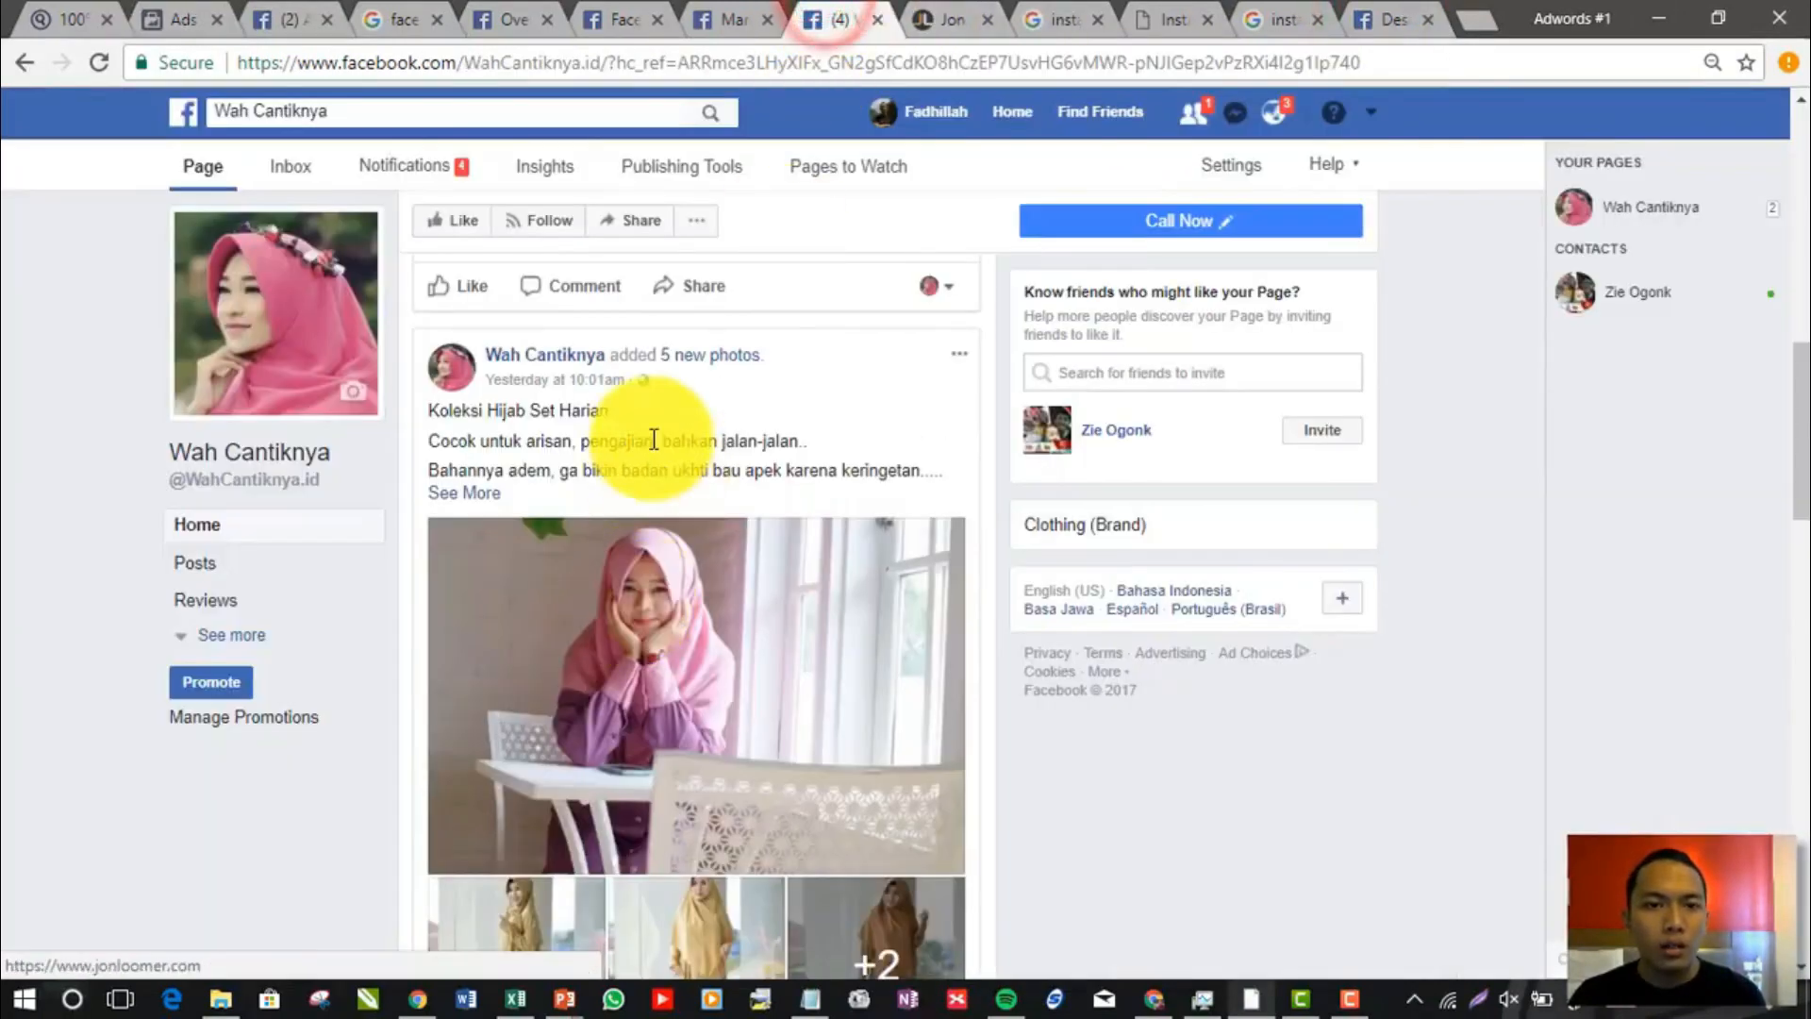
{"action": "scroll", "coordinate": [649, 471], "scroll_direction": "up", "scroll_amount": 4}
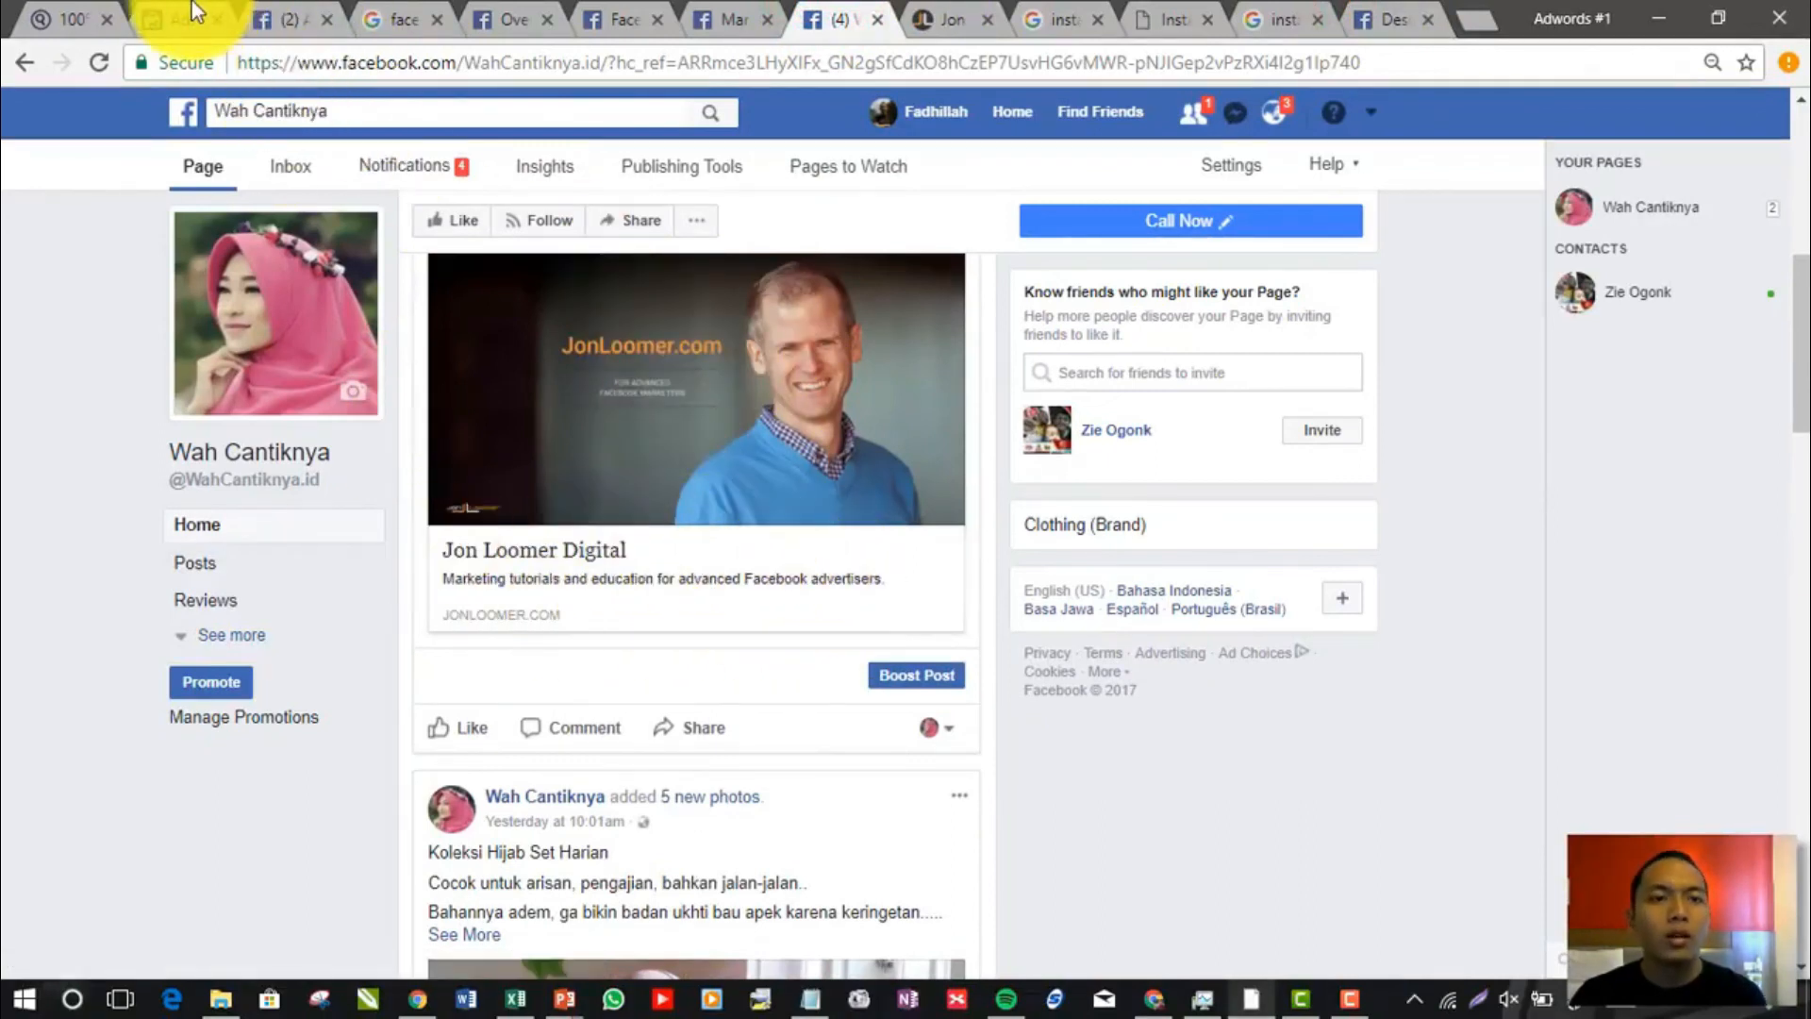
{"action": "left_click", "coordinate": [168, 17]}
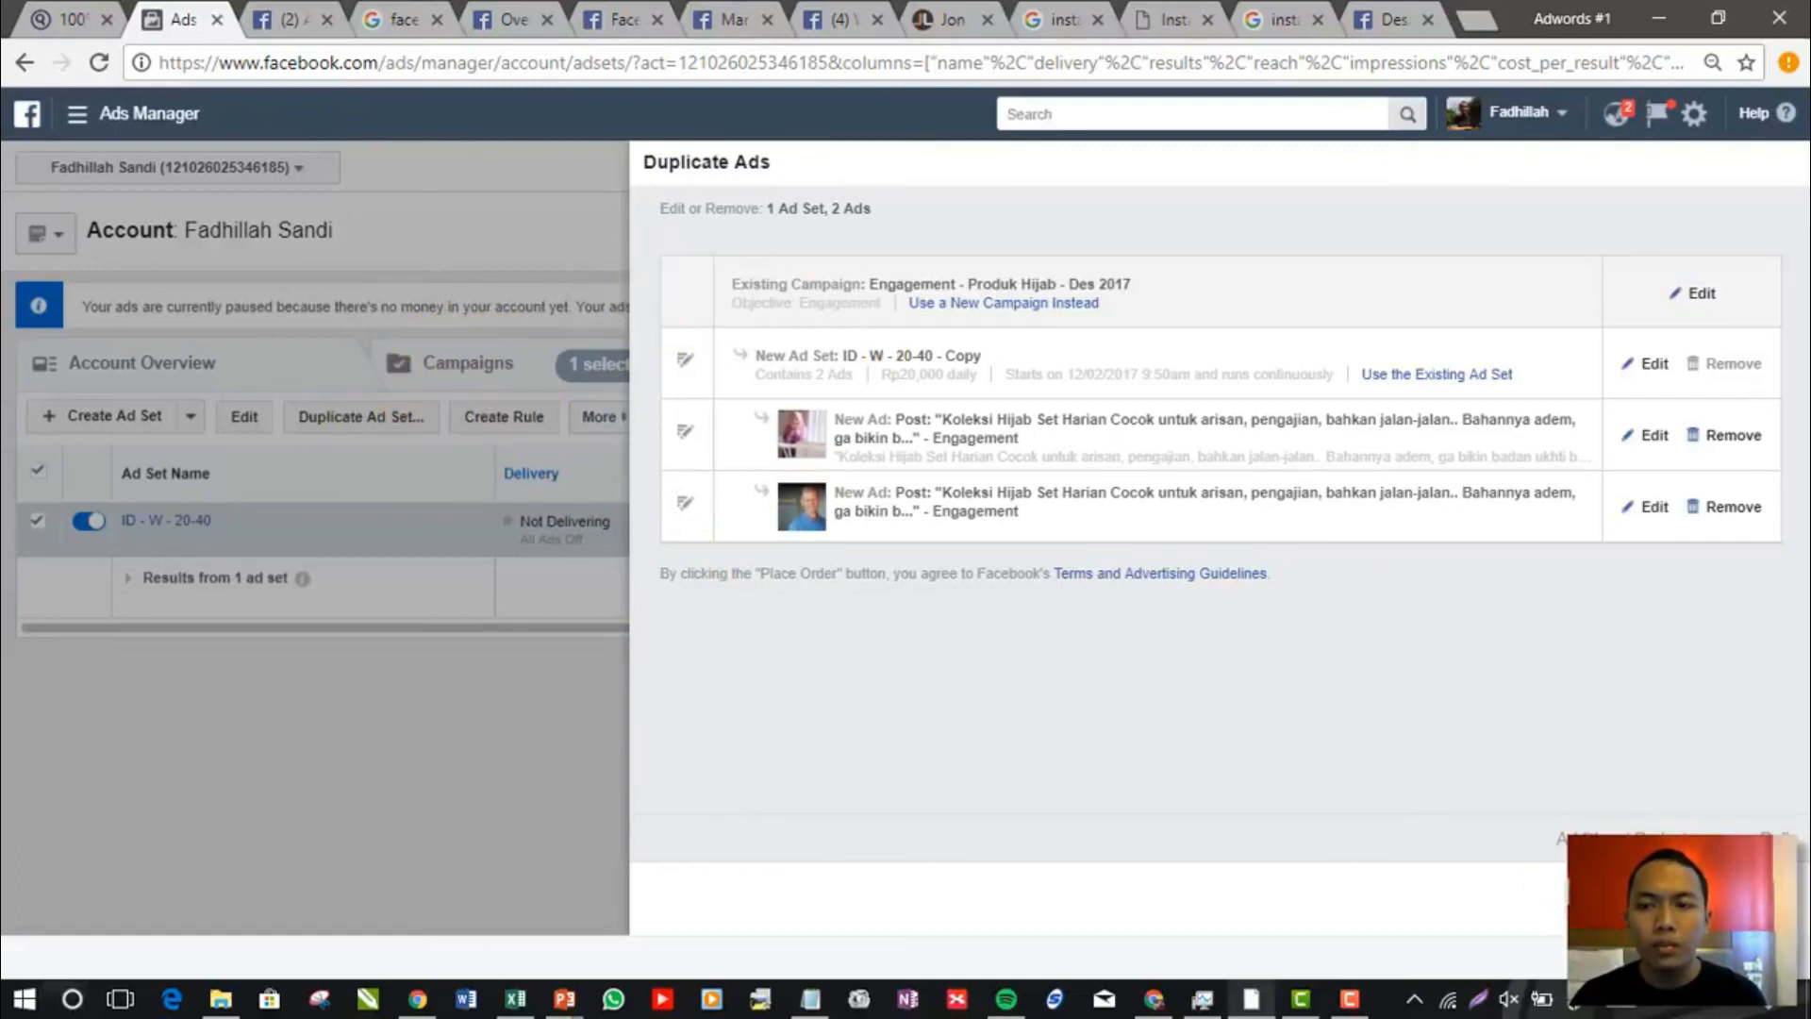
Place the order for the duplicated ad set and its two ads, opting out of reminders for similar ads, and highlight the additional budget
{"action": "left_click", "coordinate": [1736, 897]}
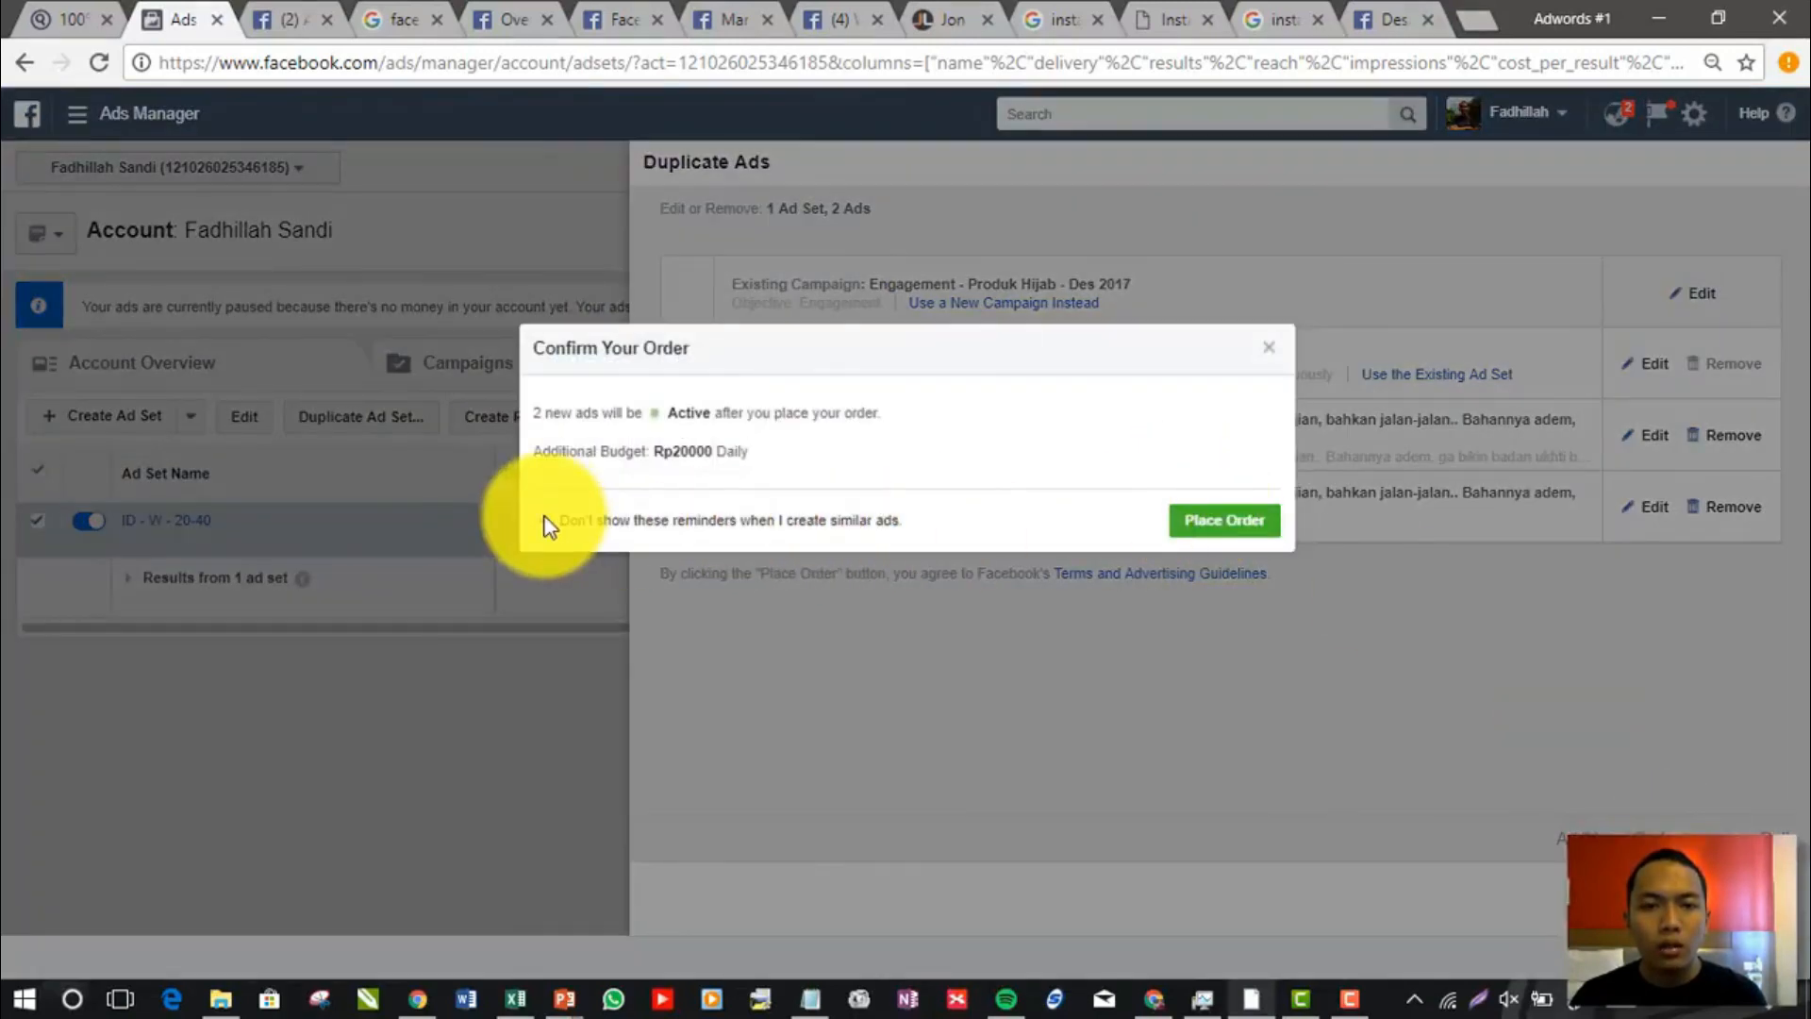
{"action": "left_click", "coordinate": [547, 519]}
{"action": "left_click", "coordinate": [1224, 520]}
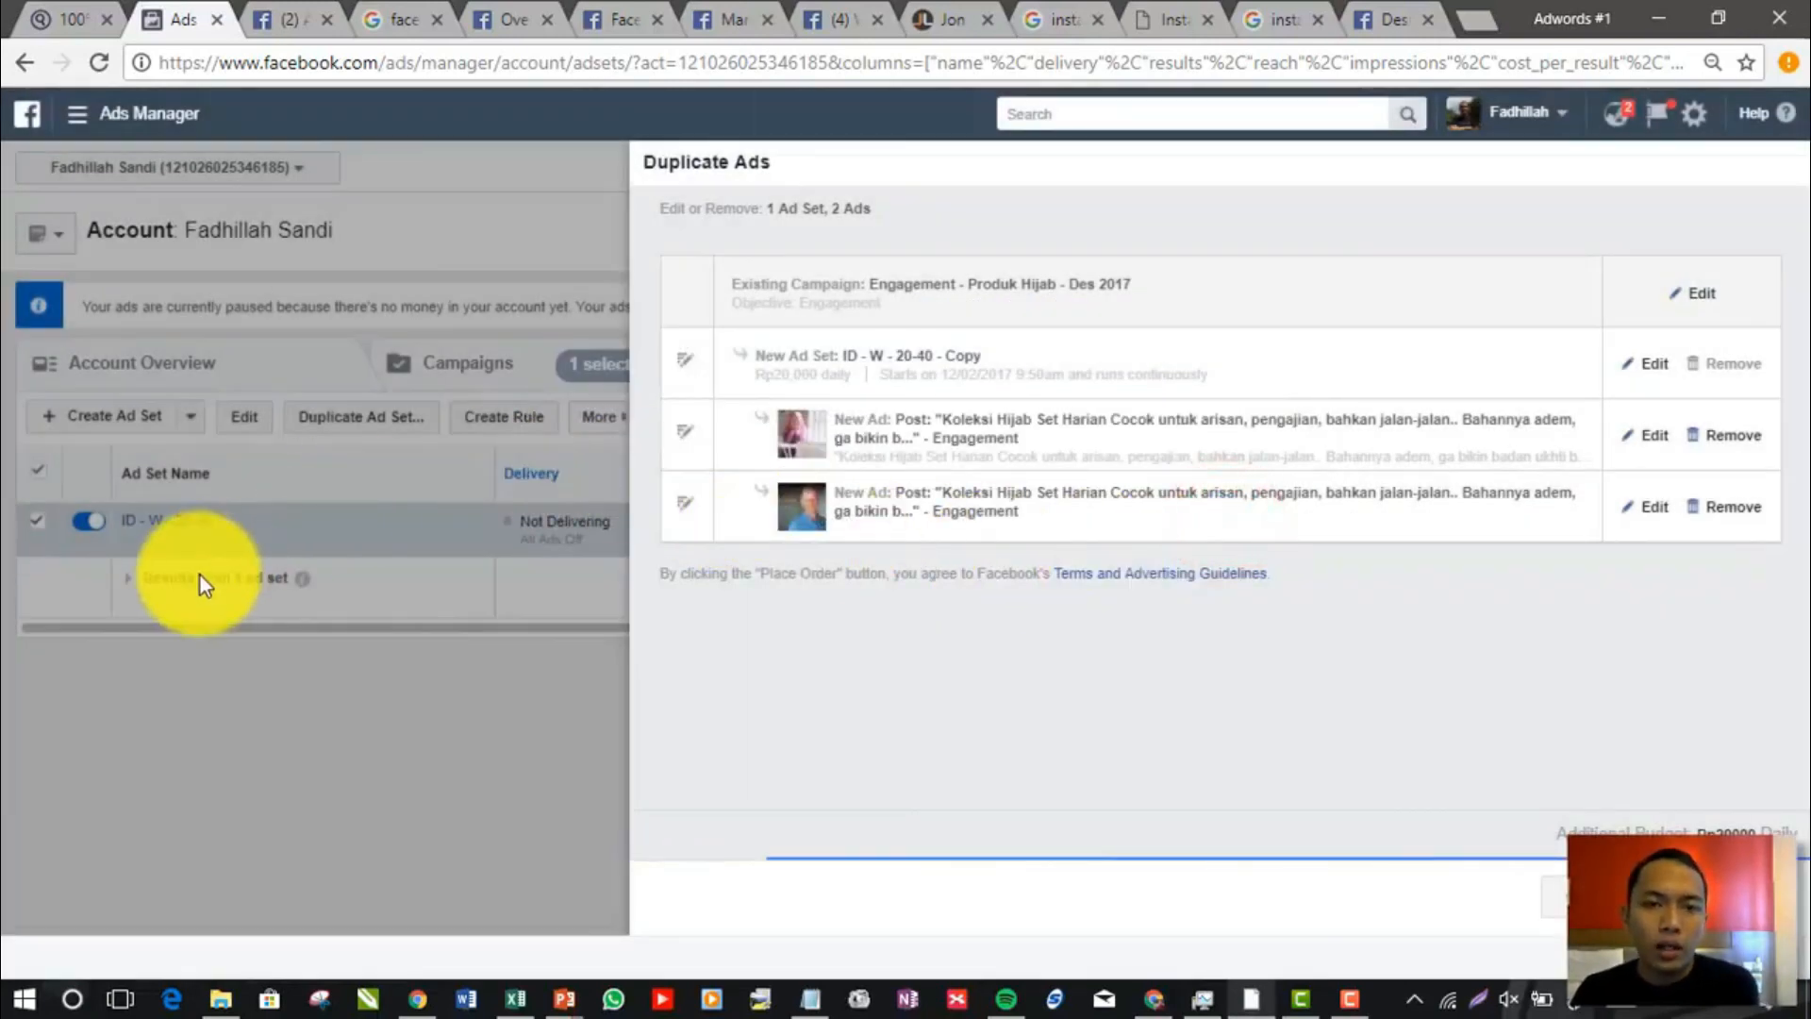
{"action": "left_click_drag", "start_coordinate": [1556, 832], "coordinate": [1788, 832]}
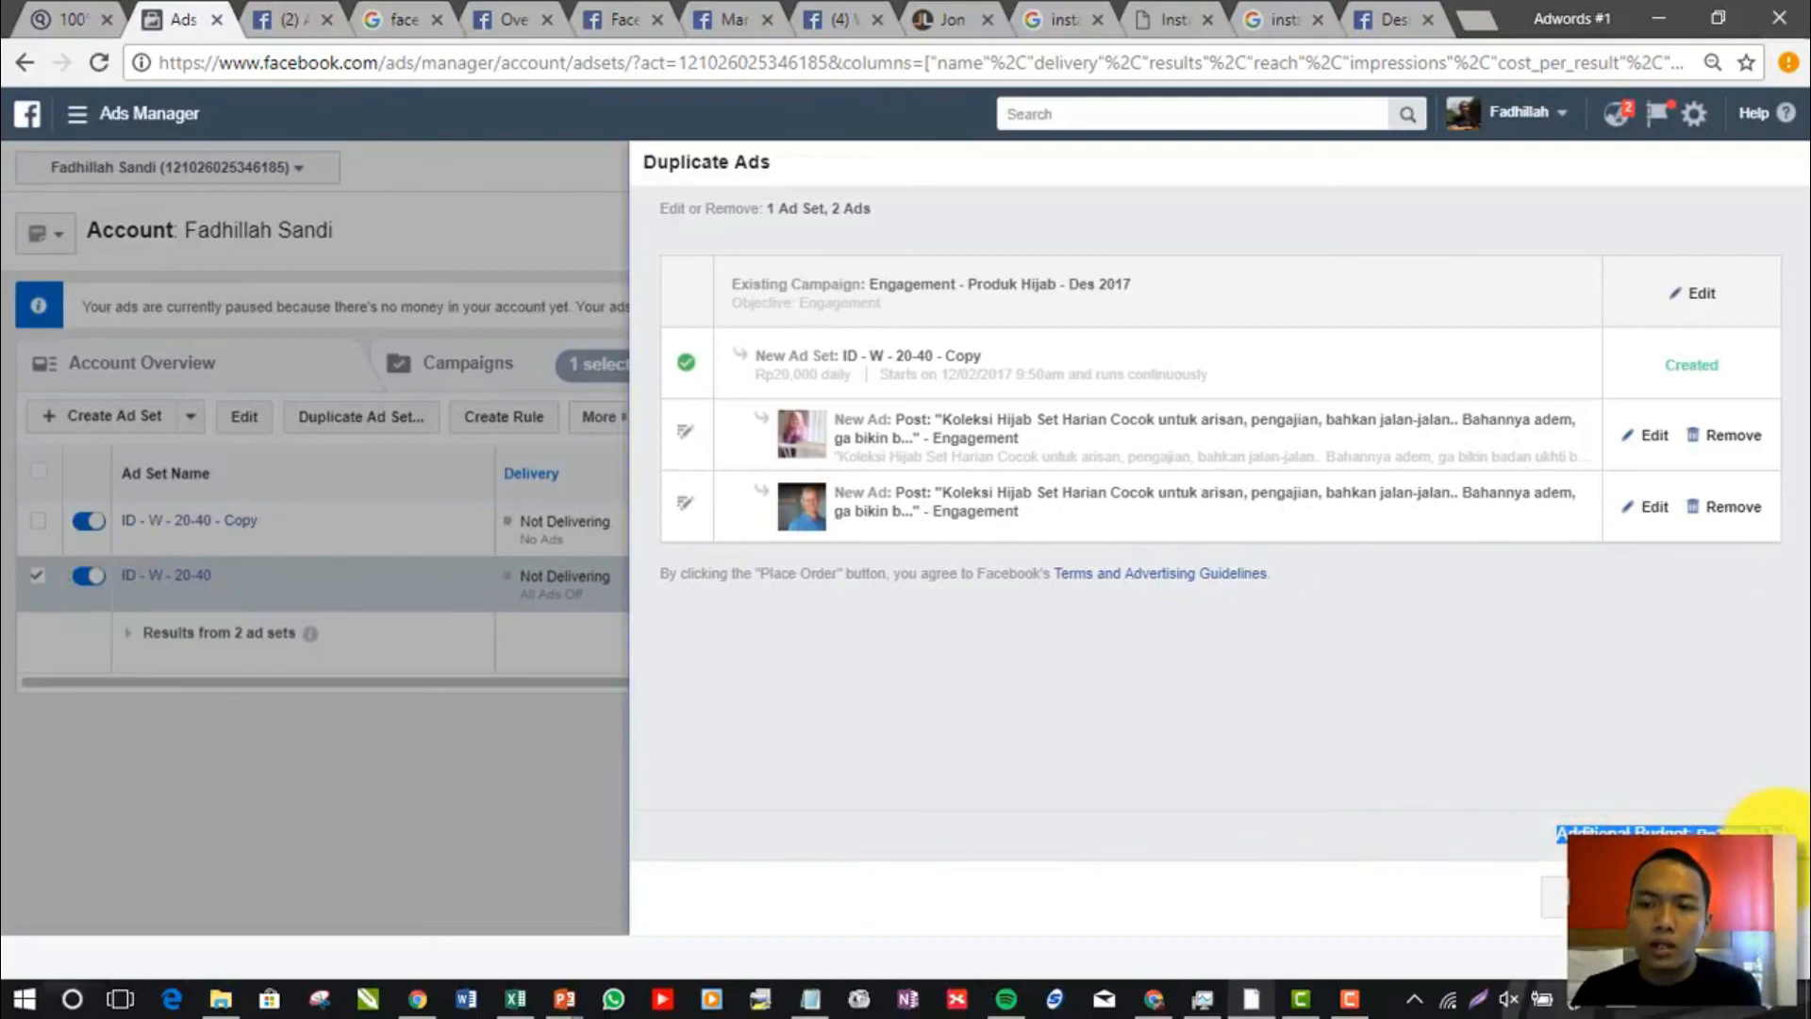